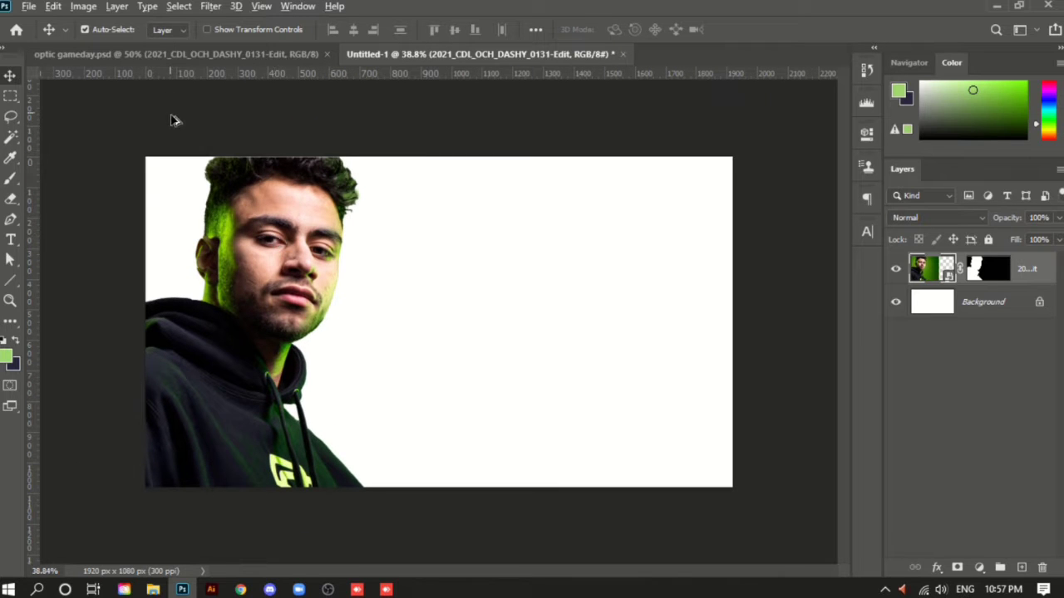
# Open the Camera Raw Filter for the masked portrait layer
pyautogui.scroll(2, 187, 140)
pyautogui.scroll(2, 187, 136)
pyautogui.moveTo(187, 136); pyautogui.dragTo(259, 228)
pyautogui.scroll(-2, 264, 236)
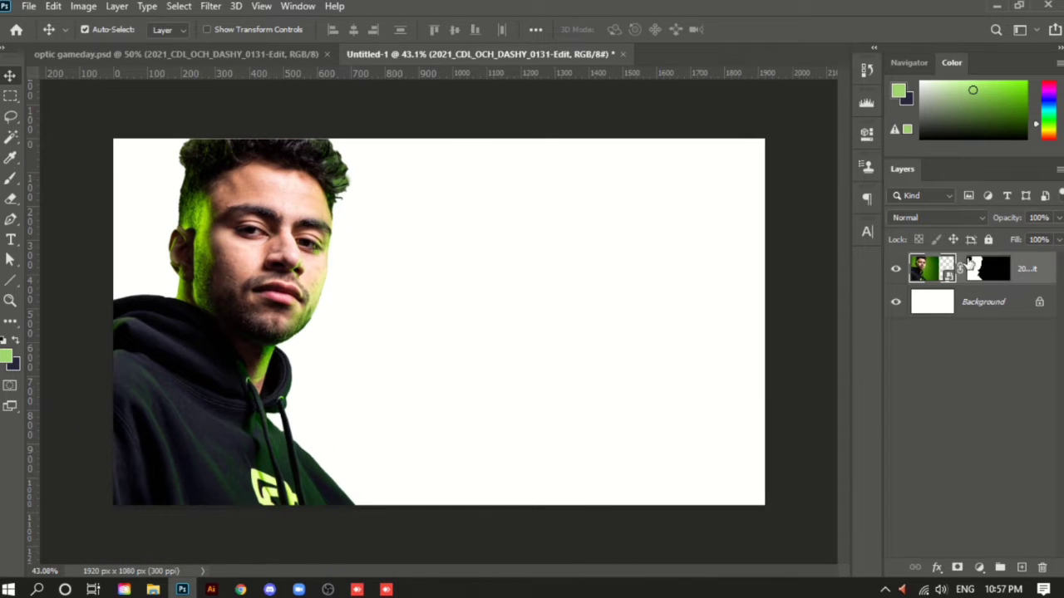
pyautogui.click(215, 6)
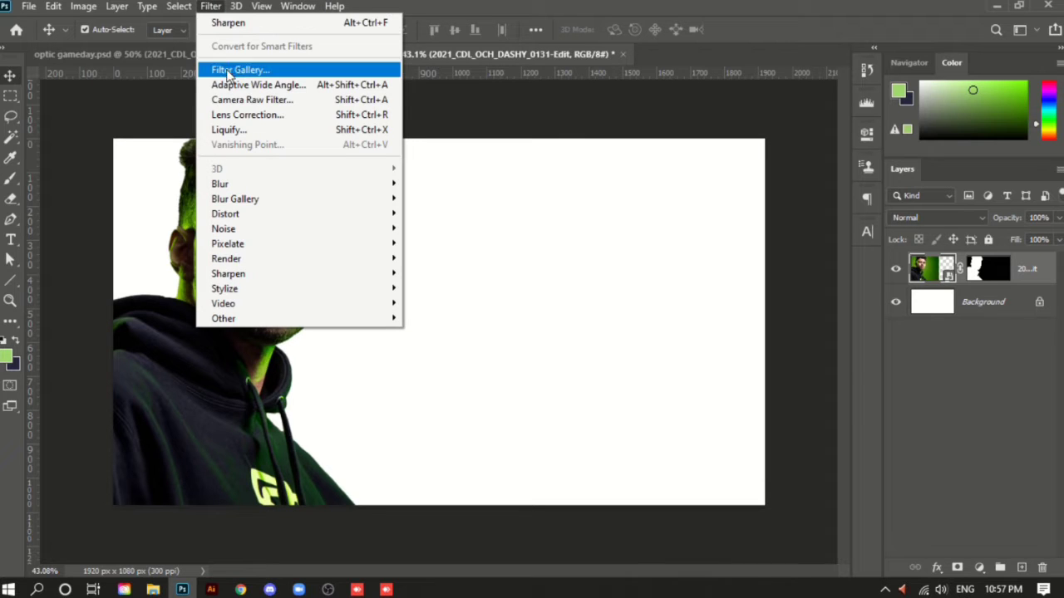
pyautogui.click(228, 99)
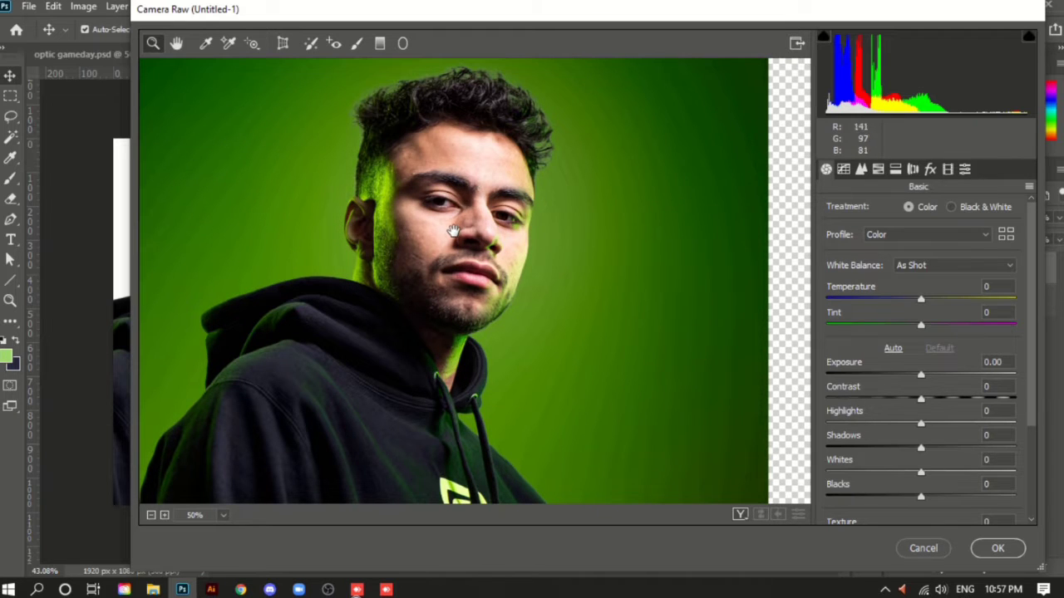
# Try a brighter exposure on the portrait, and reset the exposure to 0
pyautogui.moveTo(463, 221); pyautogui.dragTo(430, 227)
pyautogui.scroll(1, 432, 225)
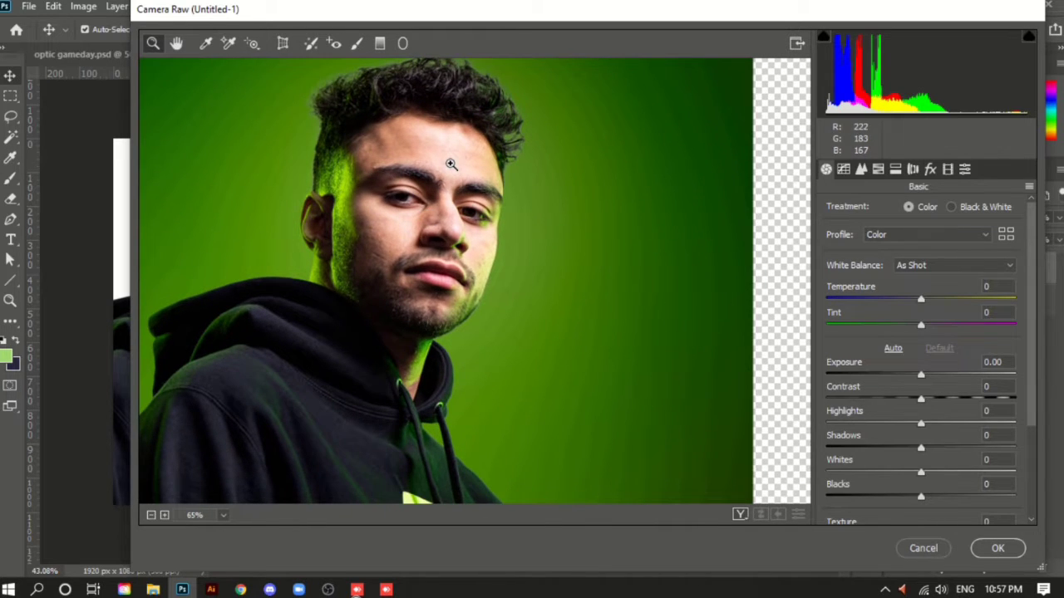
pyautogui.scroll(2, 450, 163)
pyautogui.moveTo(429, 179); pyautogui.dragTo(440, 228)
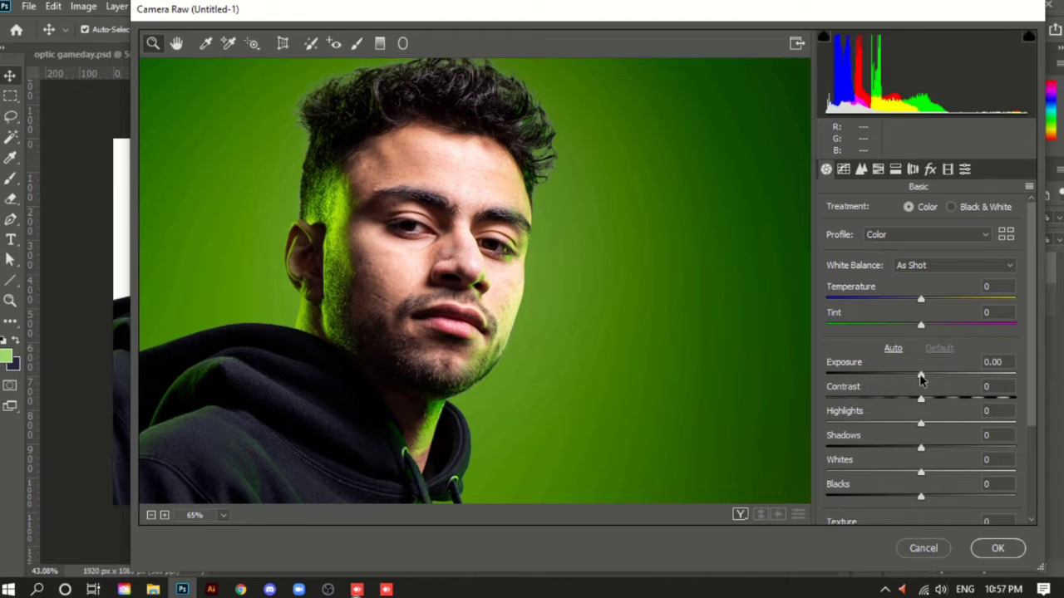
pyautogui.moveTo(925, 375); pyautogui.dragTo(962, 382)
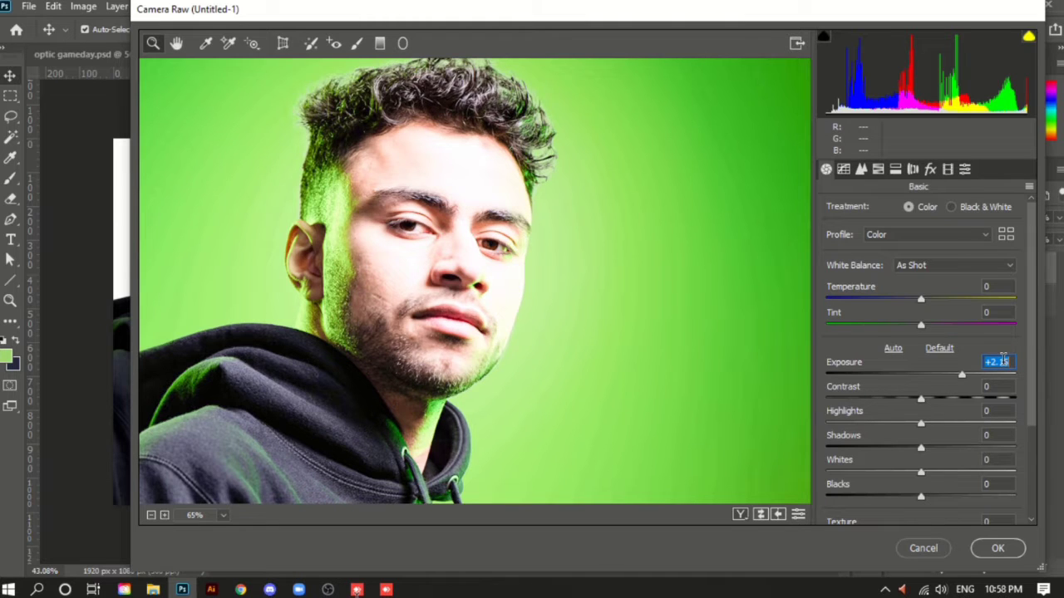
pyautogui.write('0')
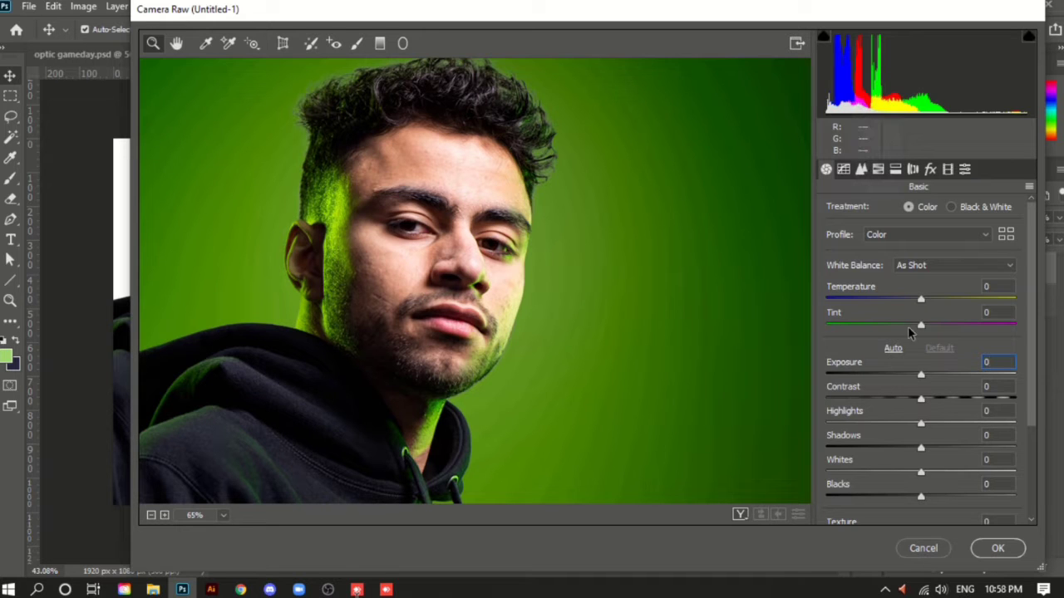
# Adjust the portrait's tones with contrast +18, highlights +2 and blacks -21
pyautogui.click(938, 398)
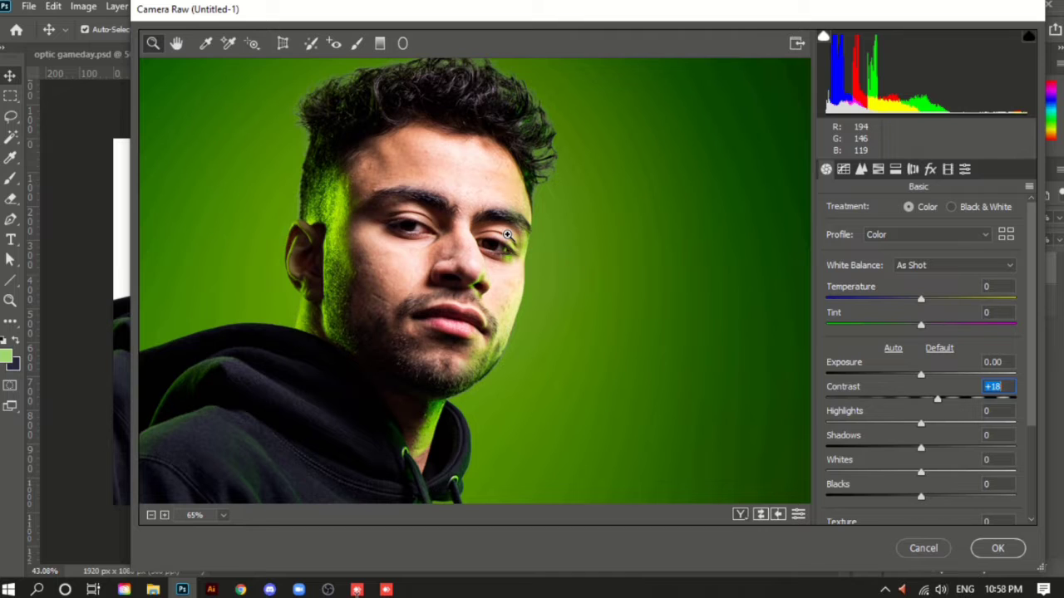
pyautogui.scroll(-2, 952, 432)
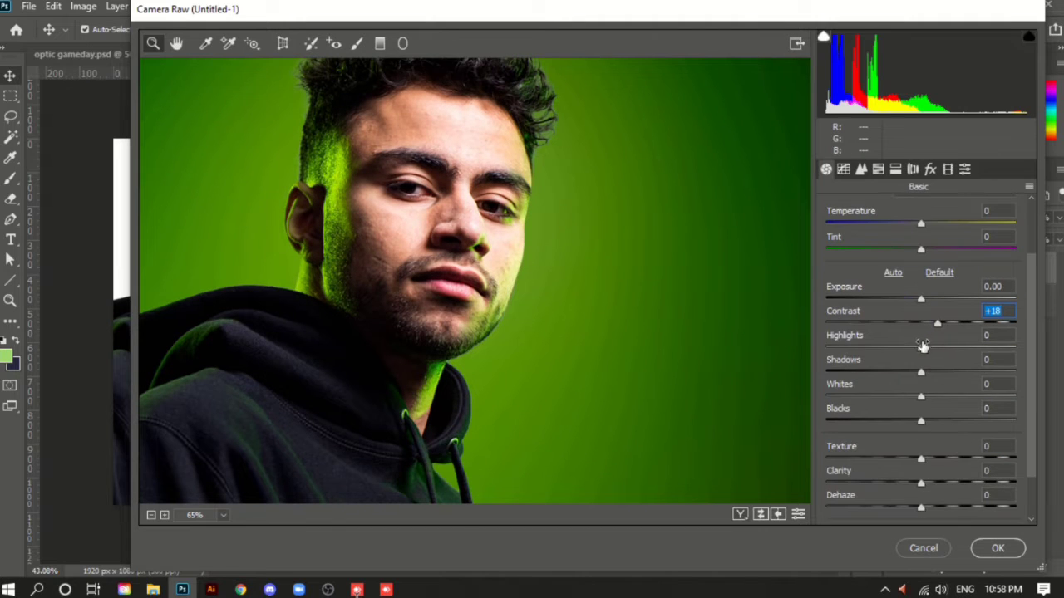
pyautogui.press('Tab')
pyautogui.click(928, 349)
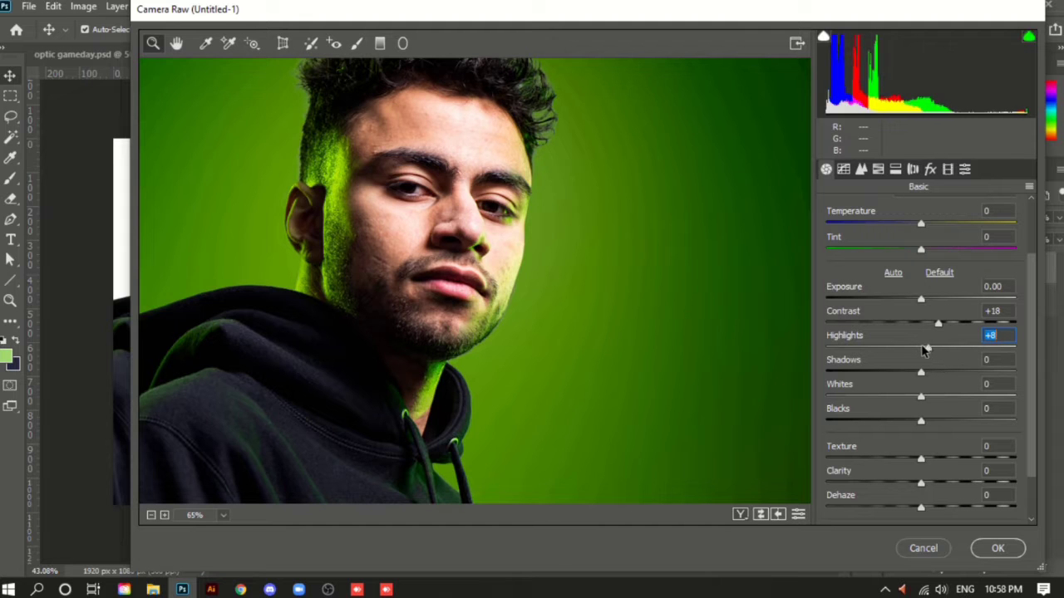
pyautogui.moveTo(925, 349); pyautogui.dragTo(920, 349)
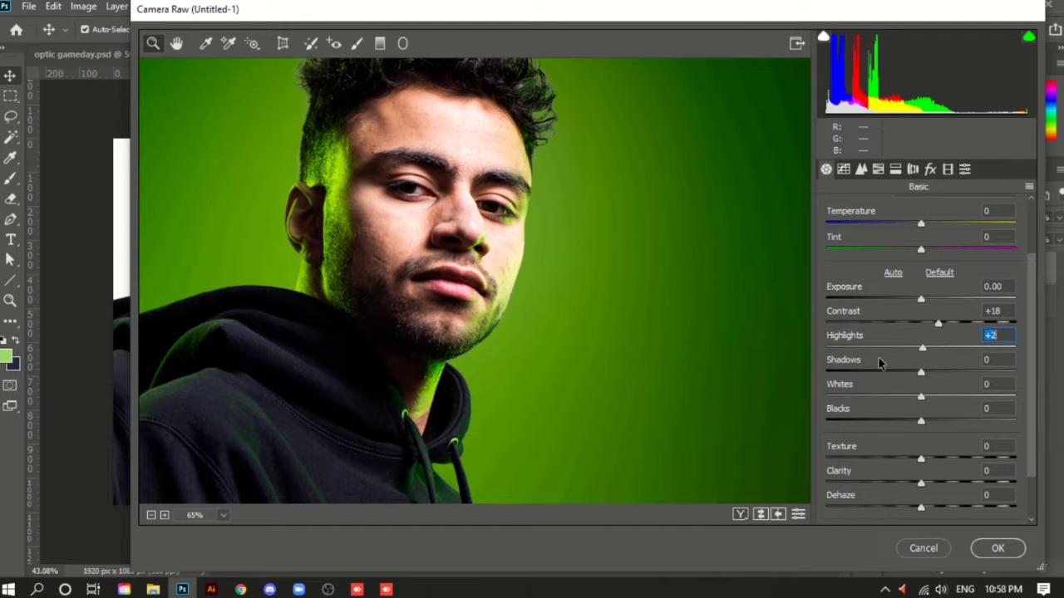
pyautogui.click(902, 422)
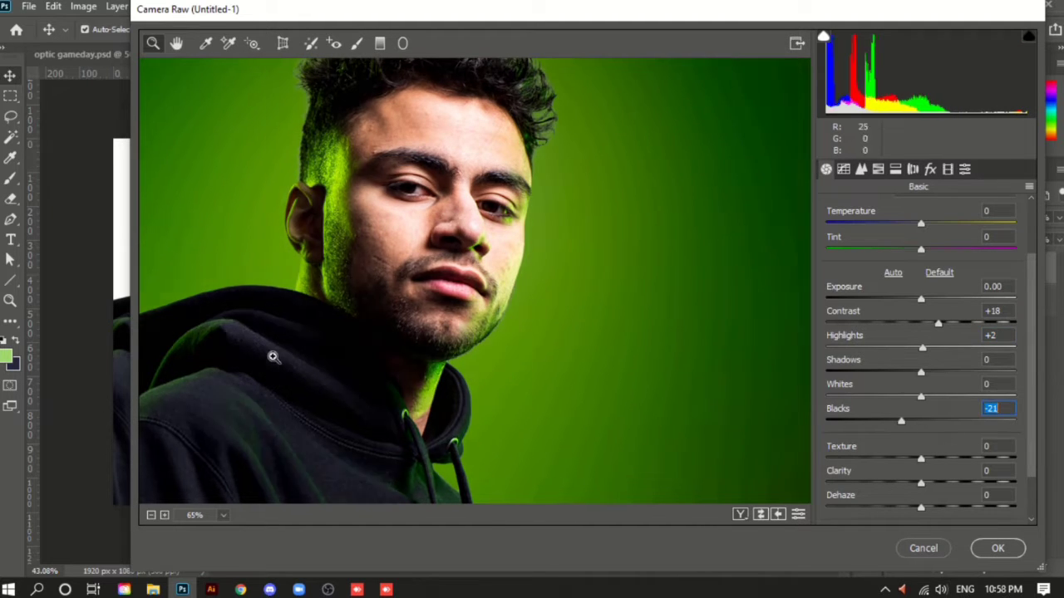
# Set the portrait's texture to +28 and clarity to +16, and apply the Camera Raw adjustments
pyautogui.scroll(-3, 923, 419)
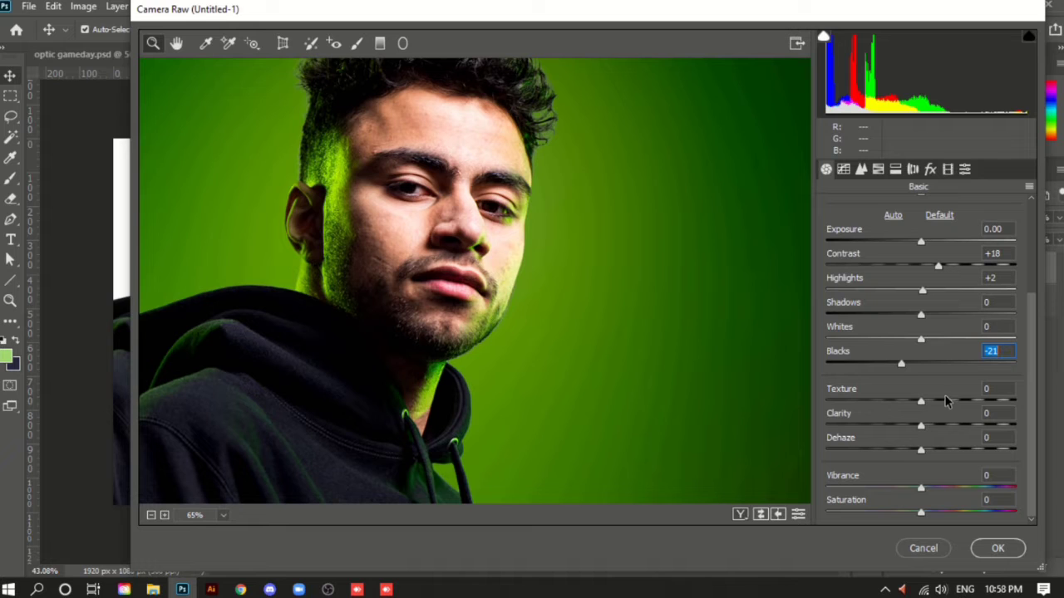
pyautogui.click(946, 401)
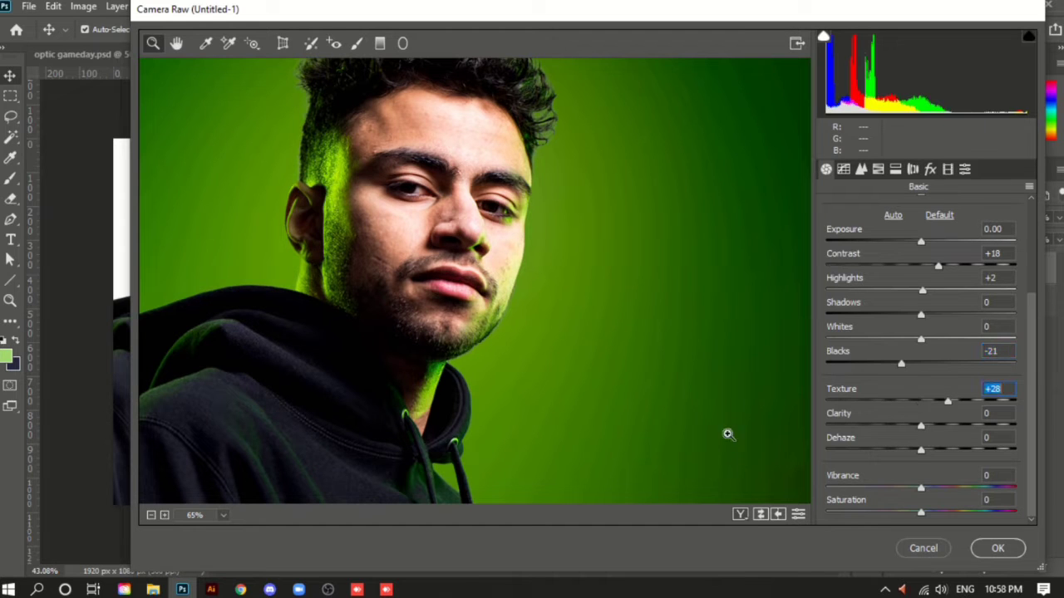
pyautogui.click(936, 426)
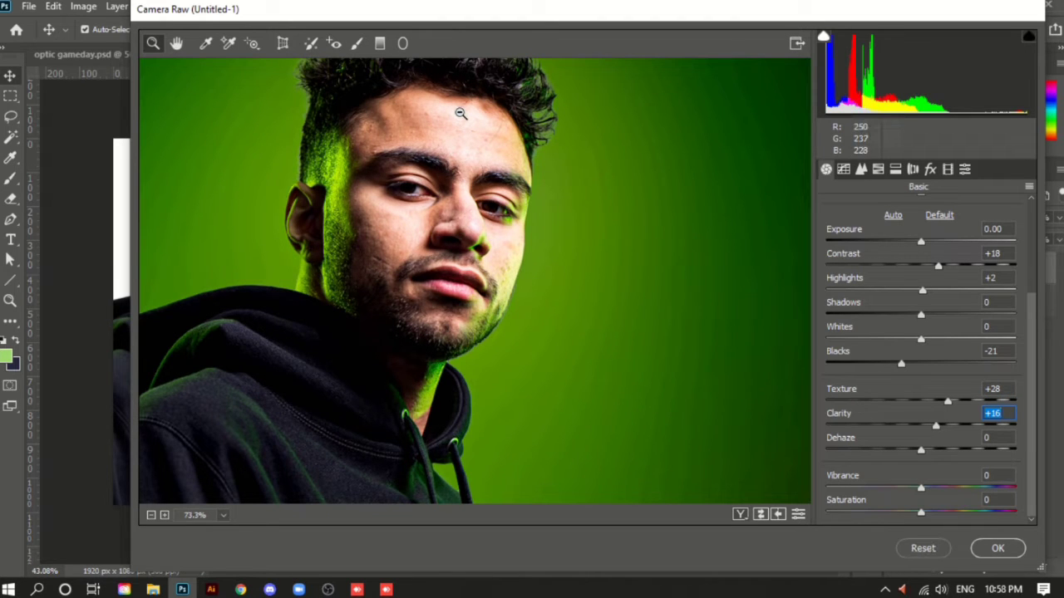
pyautogui.click(462, 267)
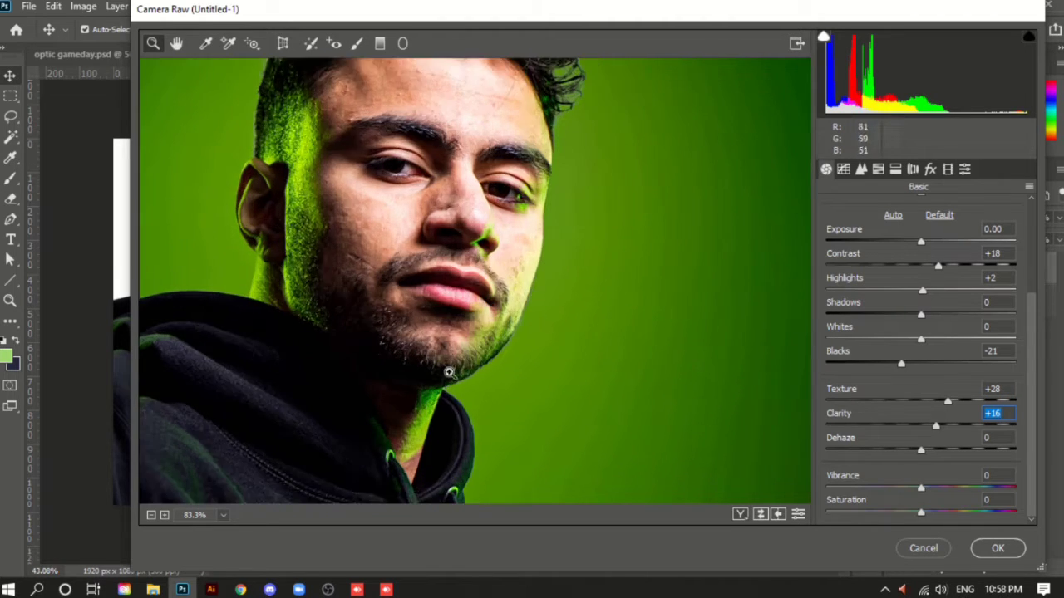
pyautogui.click(998, 552)
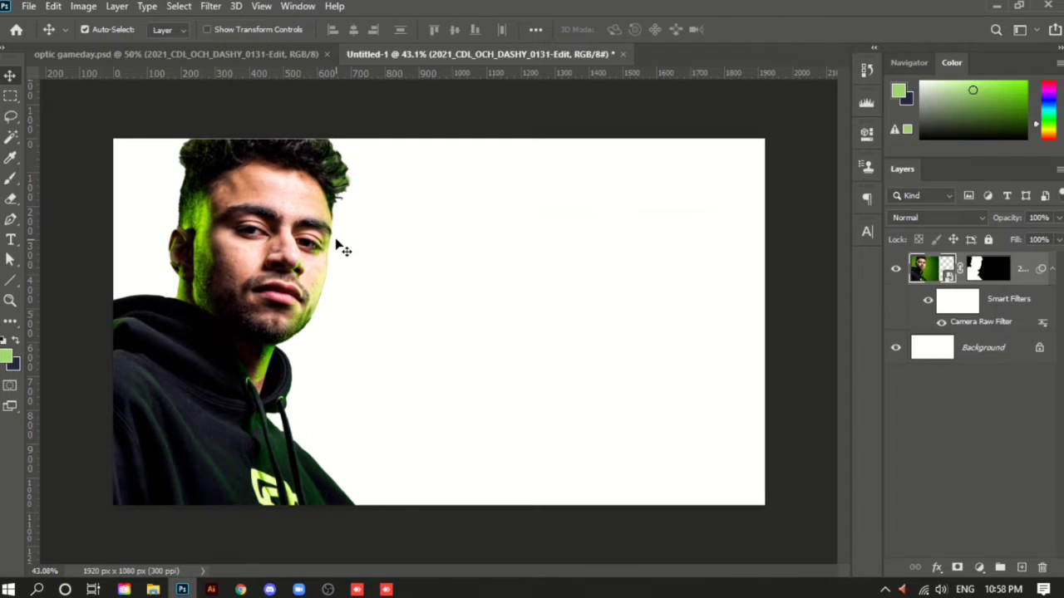
# Add a new empty layer between the background and the portrait layer
pyautogui.scroll(5, 220, 193)
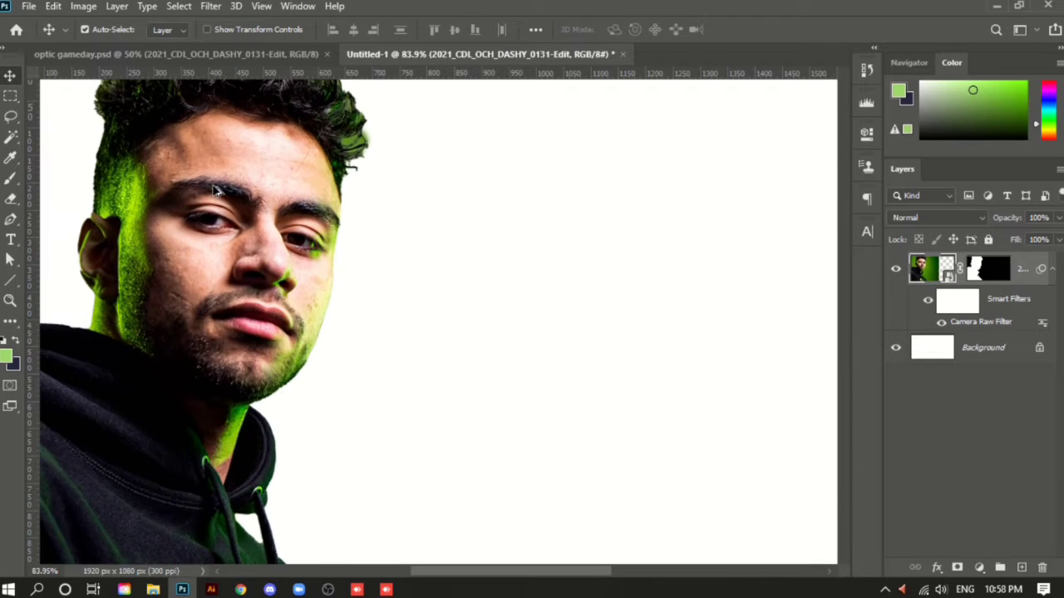
pyautogui.scroll(6, 200, 179)
pyautogui.scroll(-14, 200, 180)
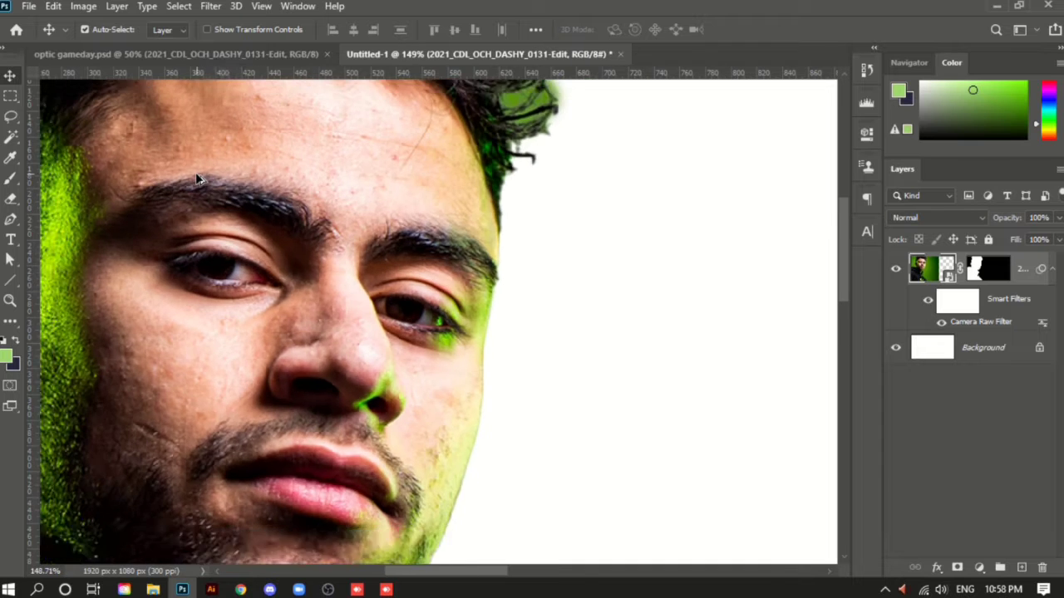
pyautogui.scroll(3, 221, 124)
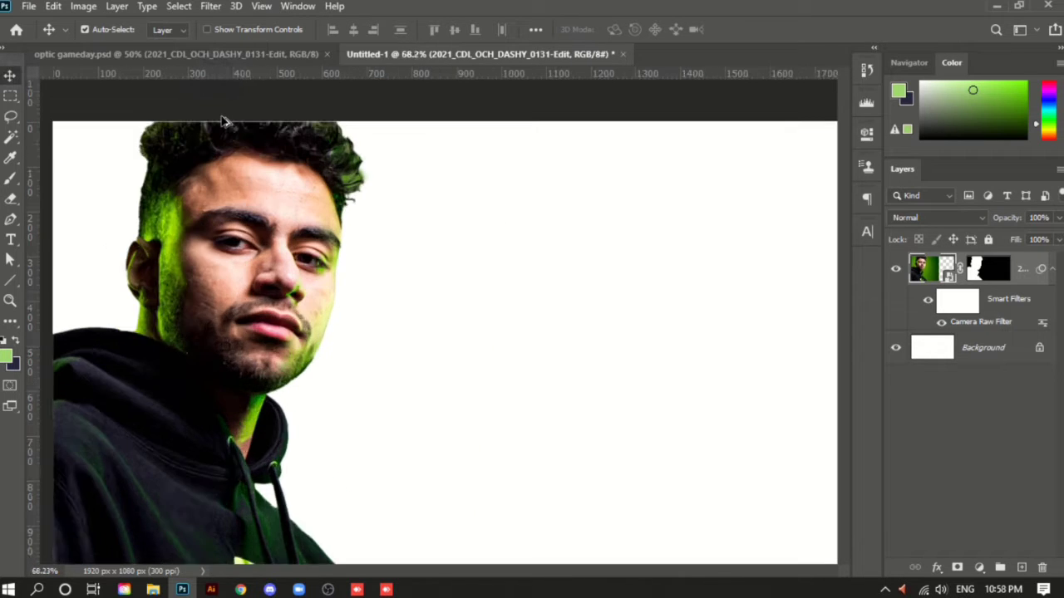
pyautogui.scroll(-2, 221, 125)
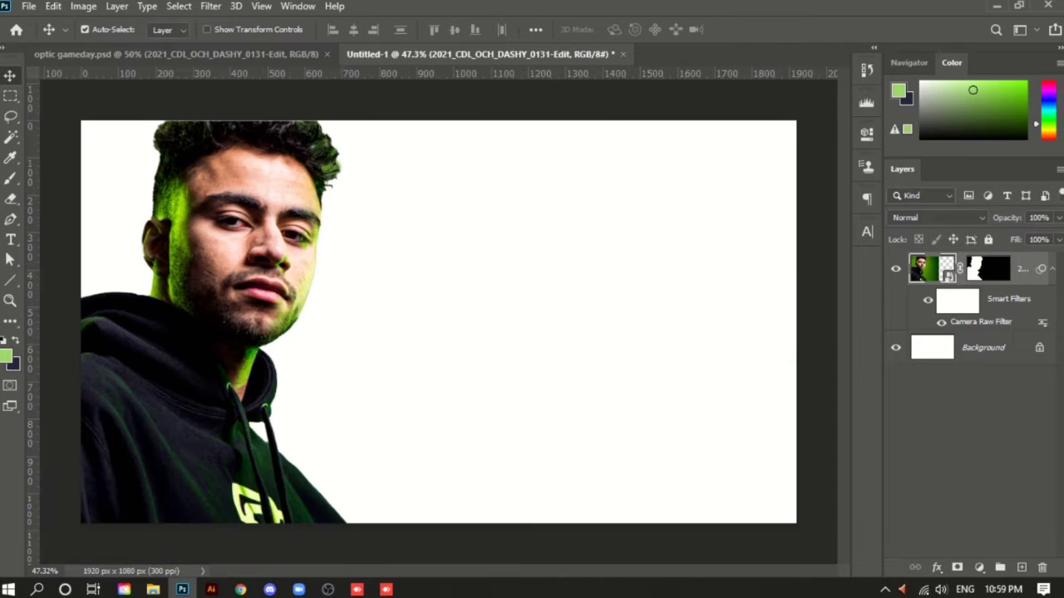
pyautogui.click(1017, 346)
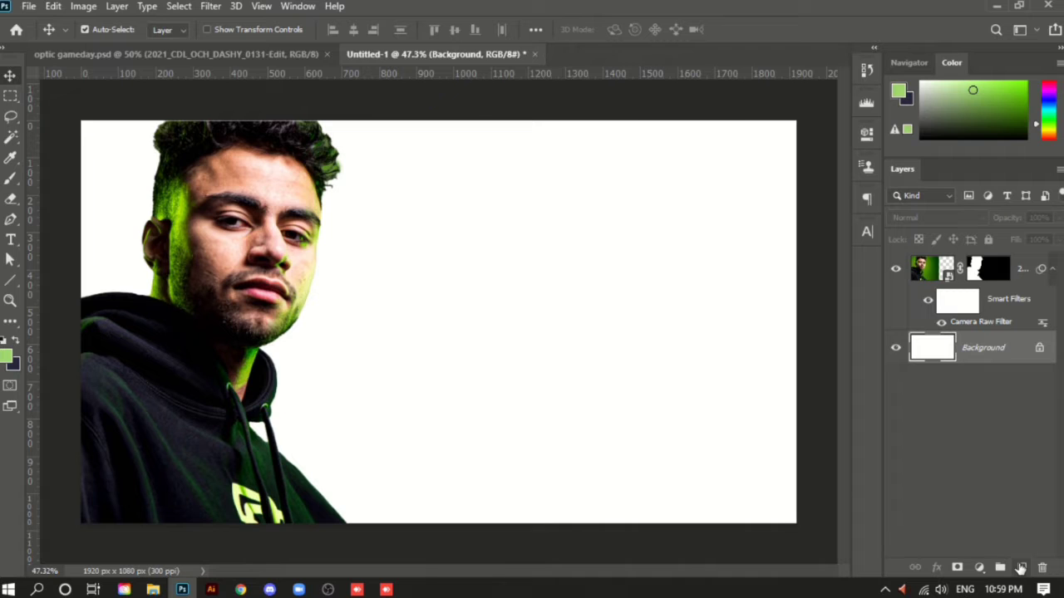
pyautogui.click(1020, 568)
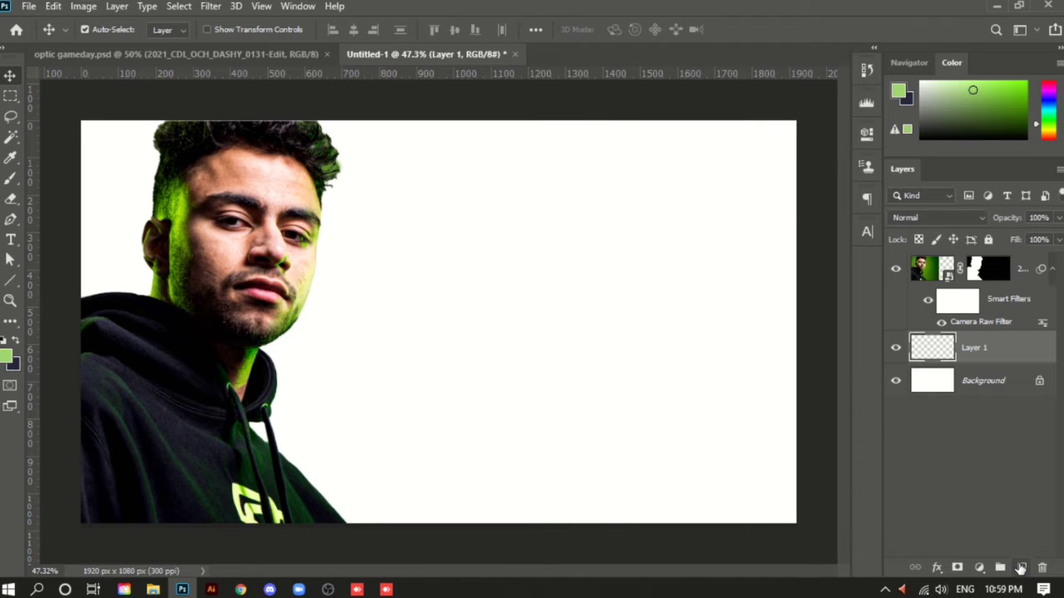
# Edit the Gradient tool's gradient and set its starting color stop to near-black 111111
pyautogui.press('g')
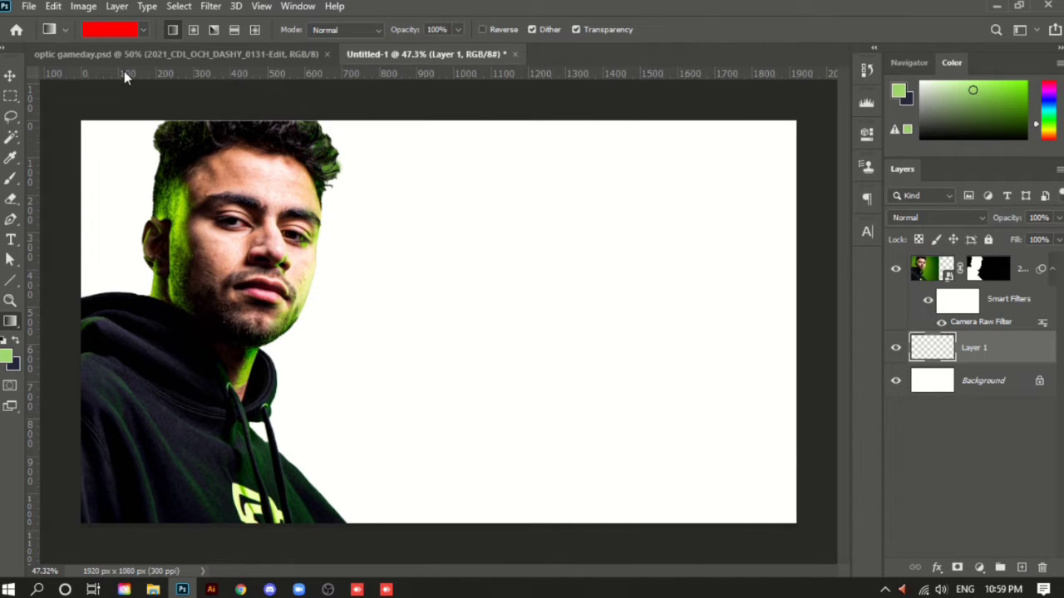
pyautogui.click(107, 30)
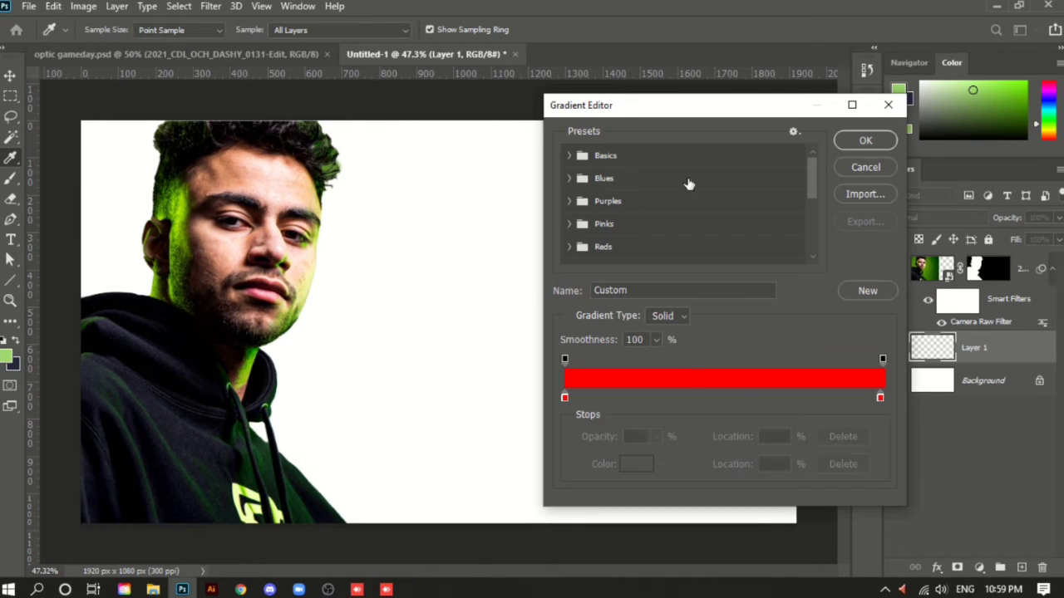
pyautogui.moveTo(623, 107); pyautogui.dragTo(449, 133)
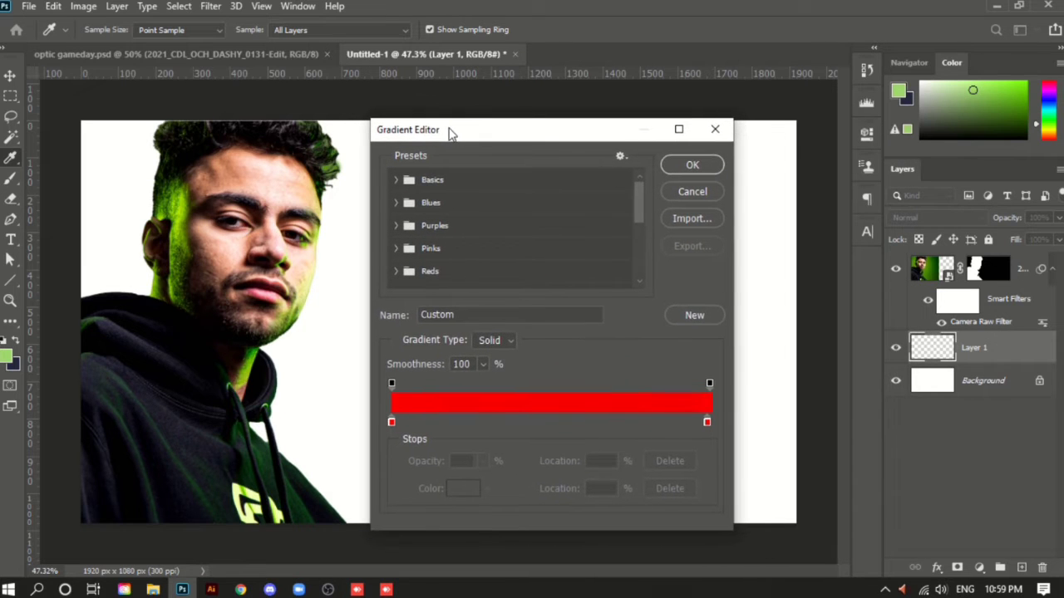
pyautogui.doubleClick(391, 422)
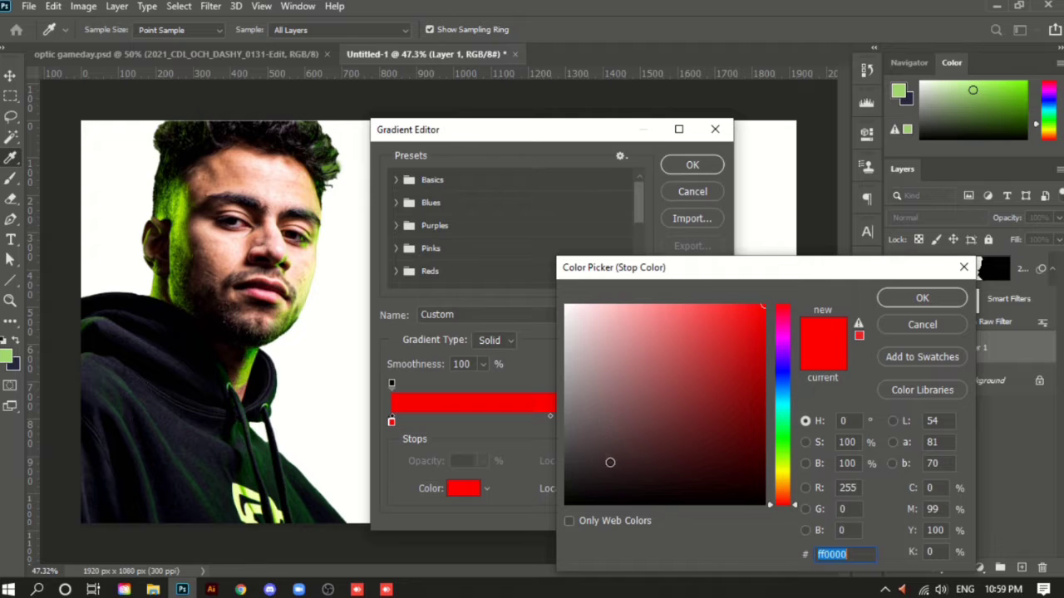
pyautogui.moveTo(610, 463); pyautogui.dragTo(526, 491)
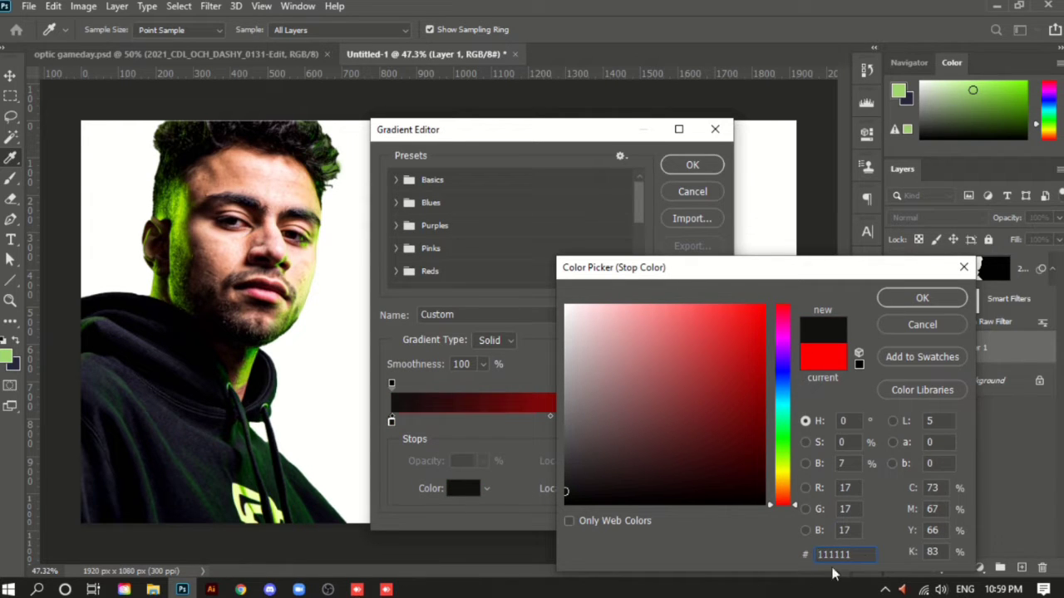
pyautogui.moveTo(872, 555); pyautogui.dragTo(766, 555)
pyautogui.click(922, 299)
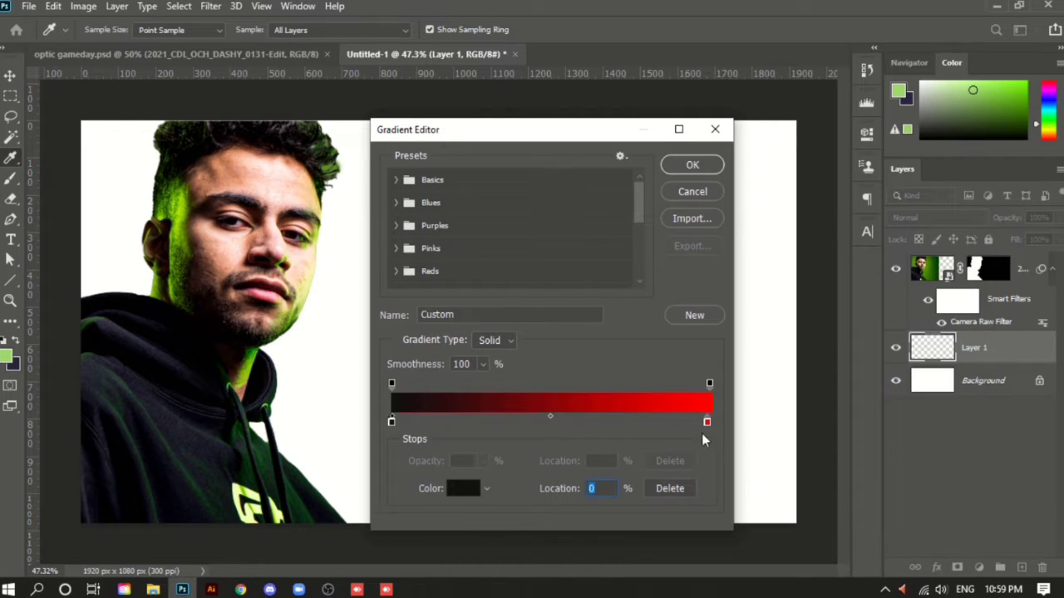
# Set the gradient's end color stop to dark gray 222222 and accept the edited gradient
pyautogui.doubleClick(707, 423)
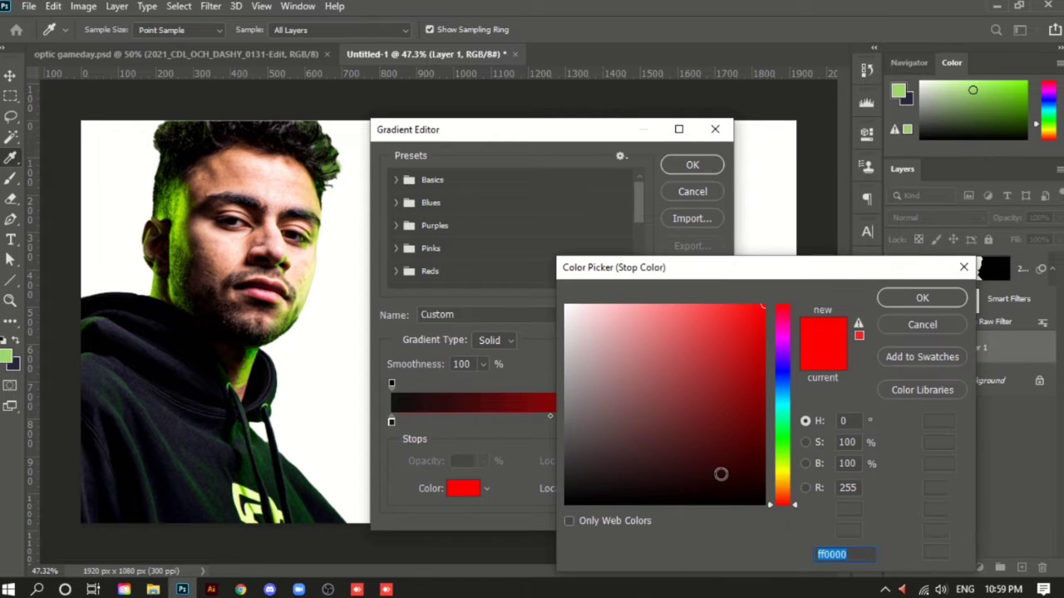
pyautogui.moveTo(720, 473); pyautogui.dragTo(511, 478)
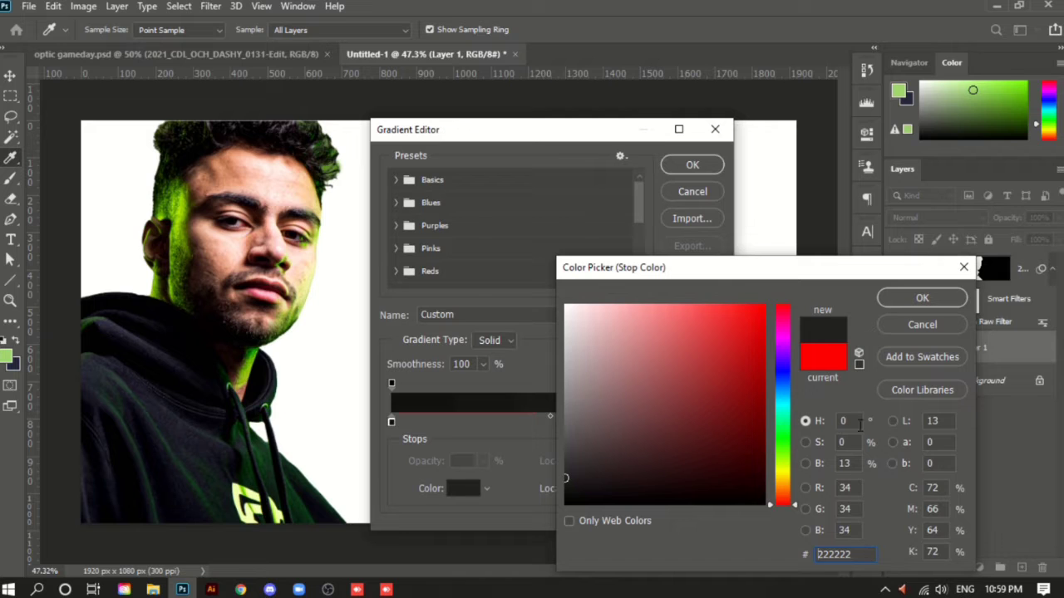
pyautogui.click(921, 301)
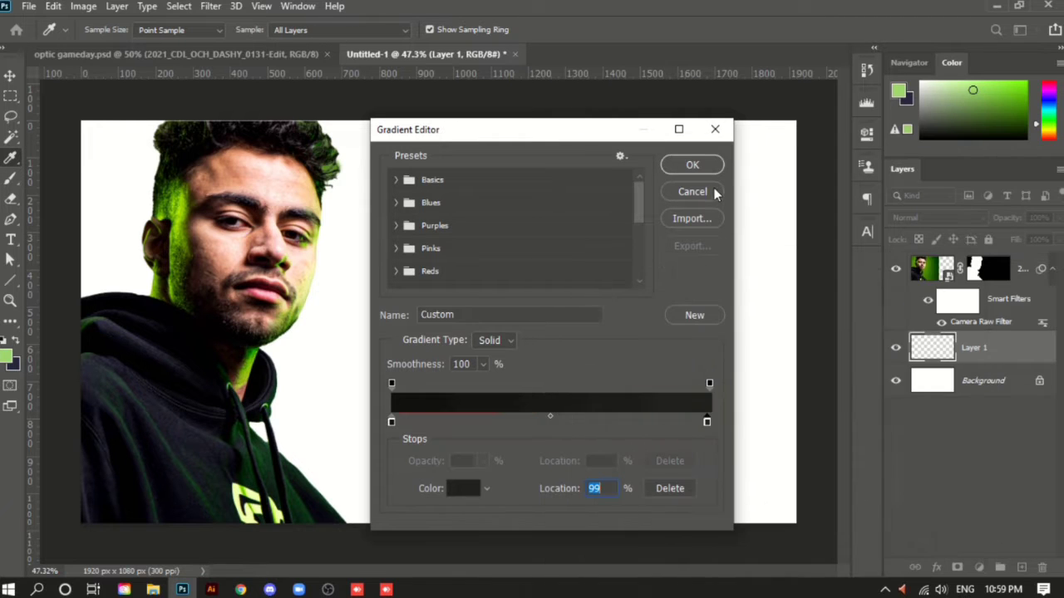
pyautogui.click(692, 164)
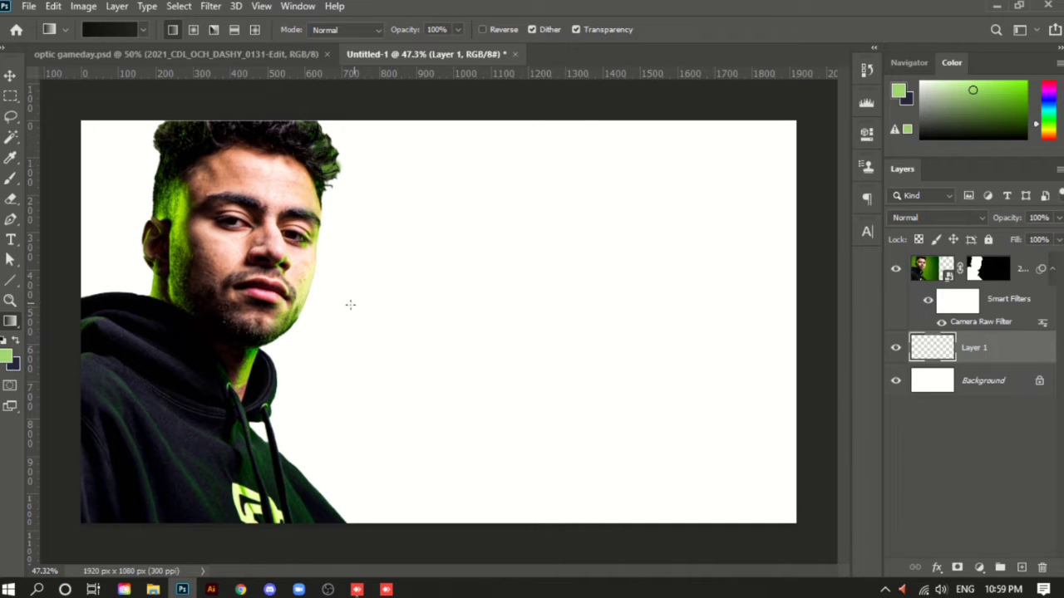
# Fill the new layer with the dark linear gradient, running horizontally from beside the chin toward the canvas's far right
pyautogui.moveTo(333, 310); pyautogui.dragTo(696, 308)
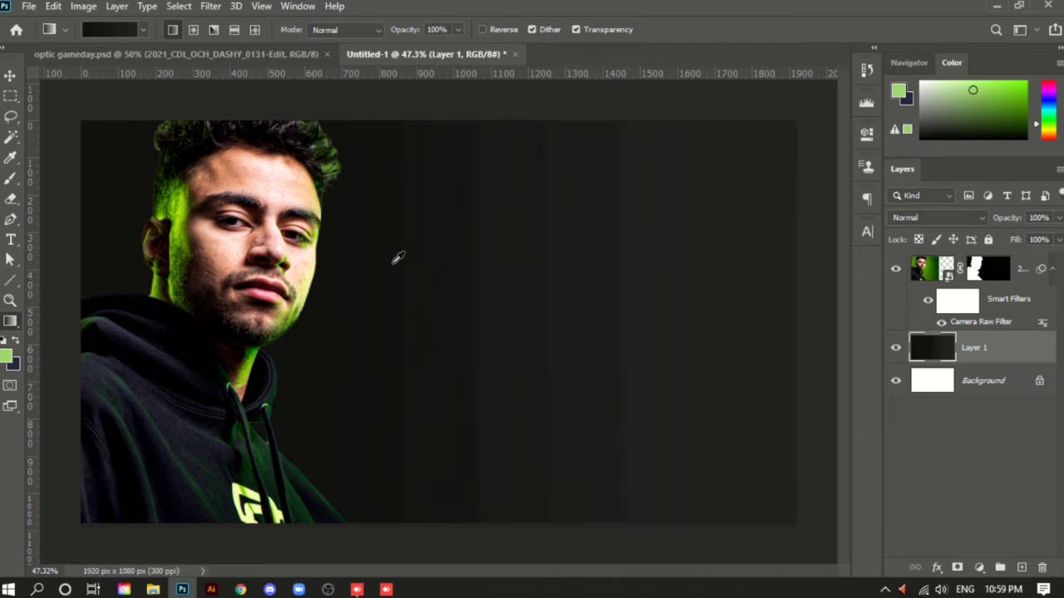
pyautogui.scroll(-1, 399, 258)
pyautogui.scroll(-1, 399, 258)
pyautogui.scroll(1, 399, 258)
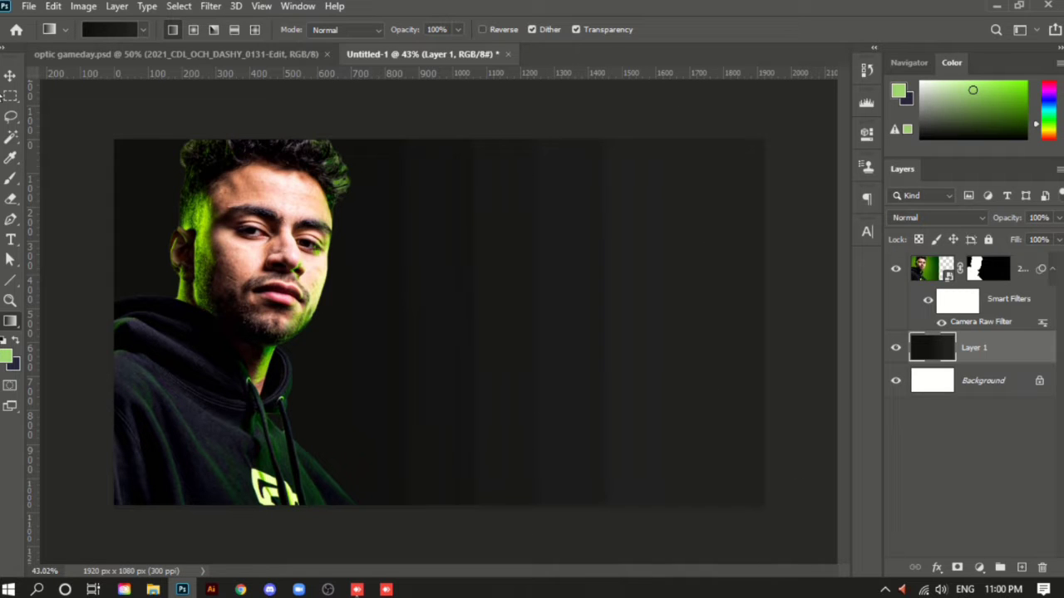
# Add a new empty layer directly above the dark gradient layer and ready the Rectangular Marquee tool
pyautogui.click(10, 76)
pyautogui.scroll(1, 293, 279)
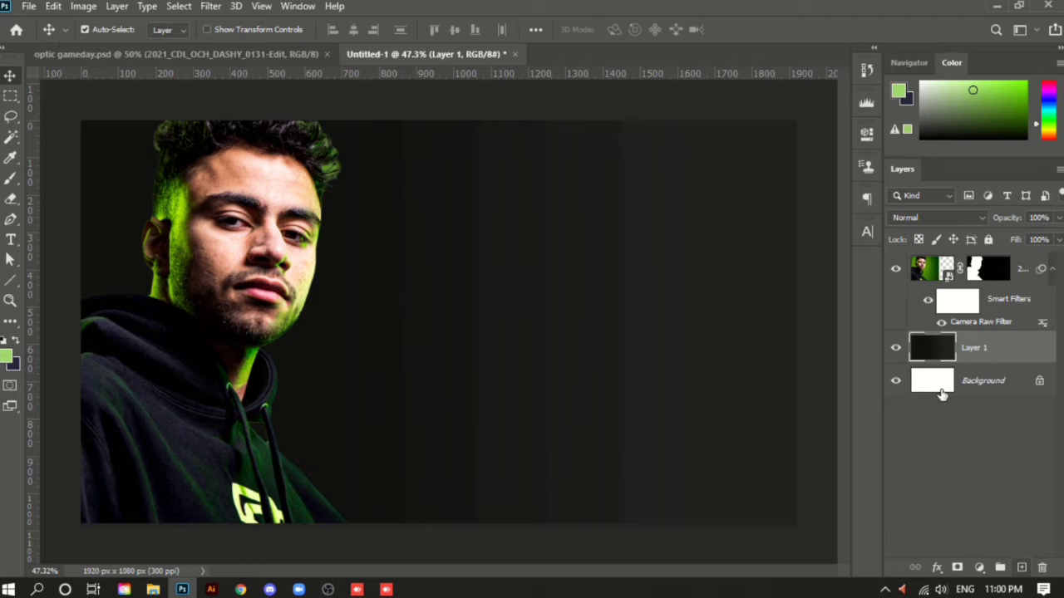
pyautogui.click(1022, 567)
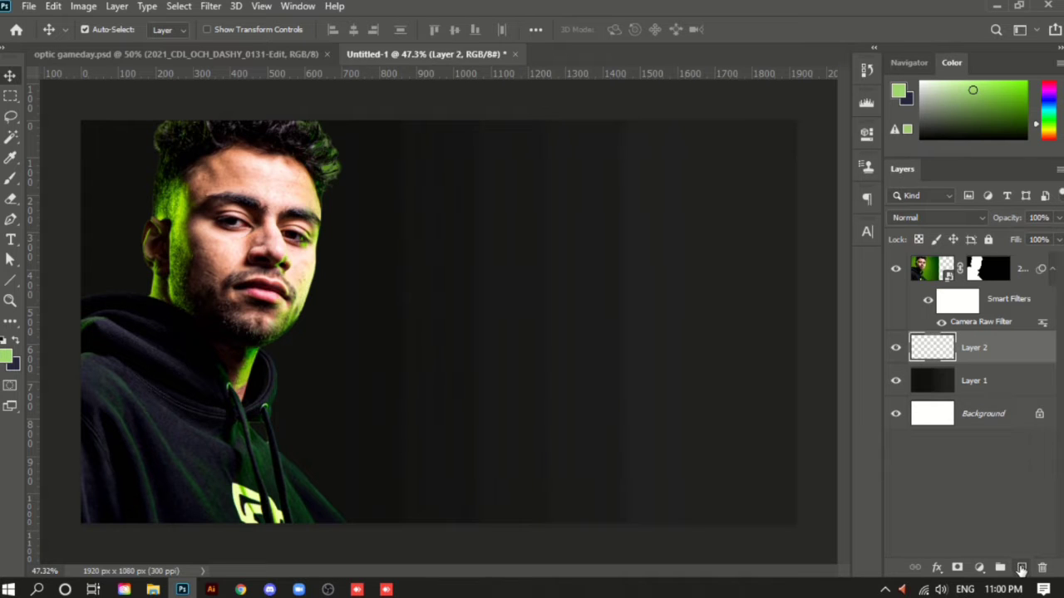
pyautogui.click(10, 97)
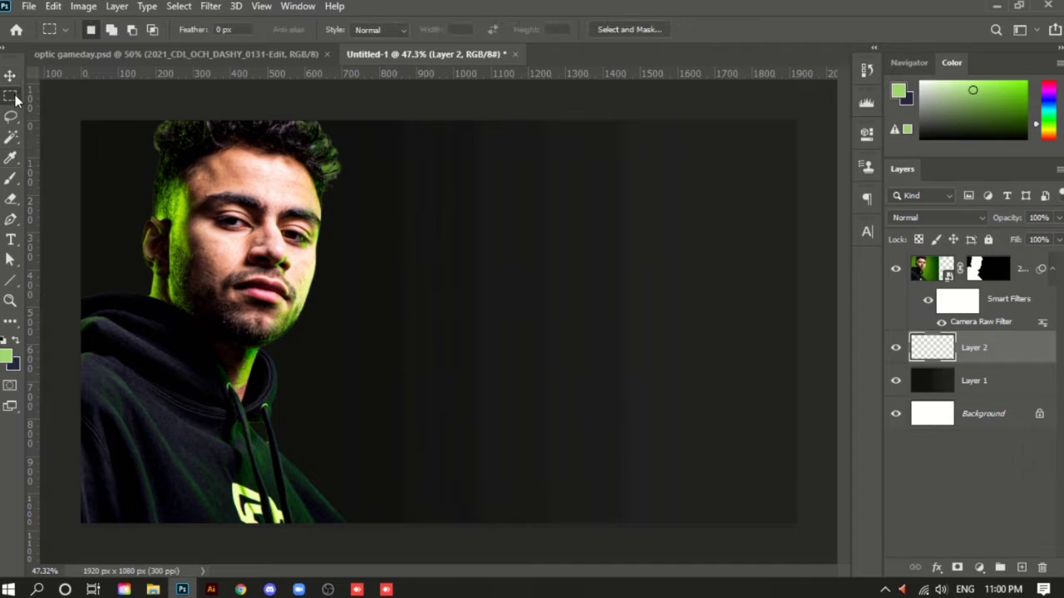
pyautogui.moveTo(50, 95); pyautogui.dragTo(389, 329)
pyautogui.moveTo(250, 187); pyautogui.dragTo(430, 263)
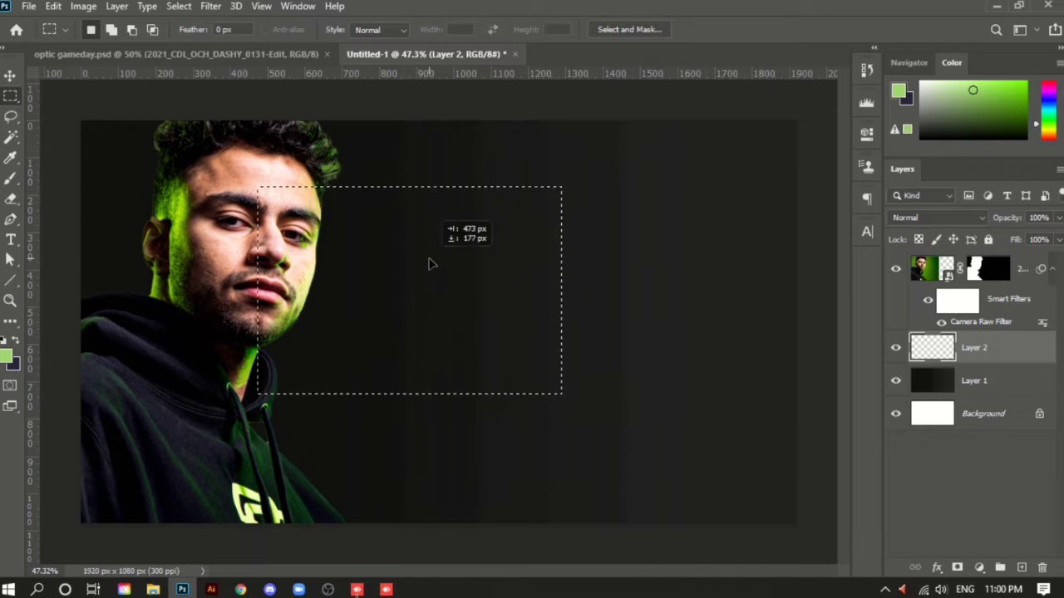
pyautogui.click(72, 117)
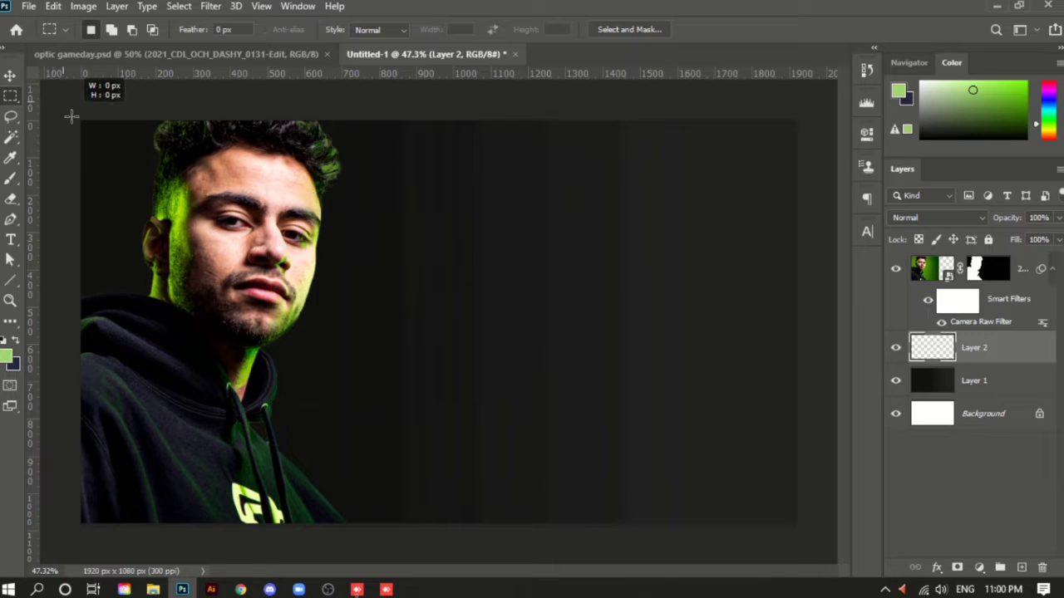
# Fill a full-height strip about 370 px wide along the canvas's left edge with the light green foreground color, and deselect
pyautogui.moveTo(71, 116); pyautogui.dragTo(218, 522)
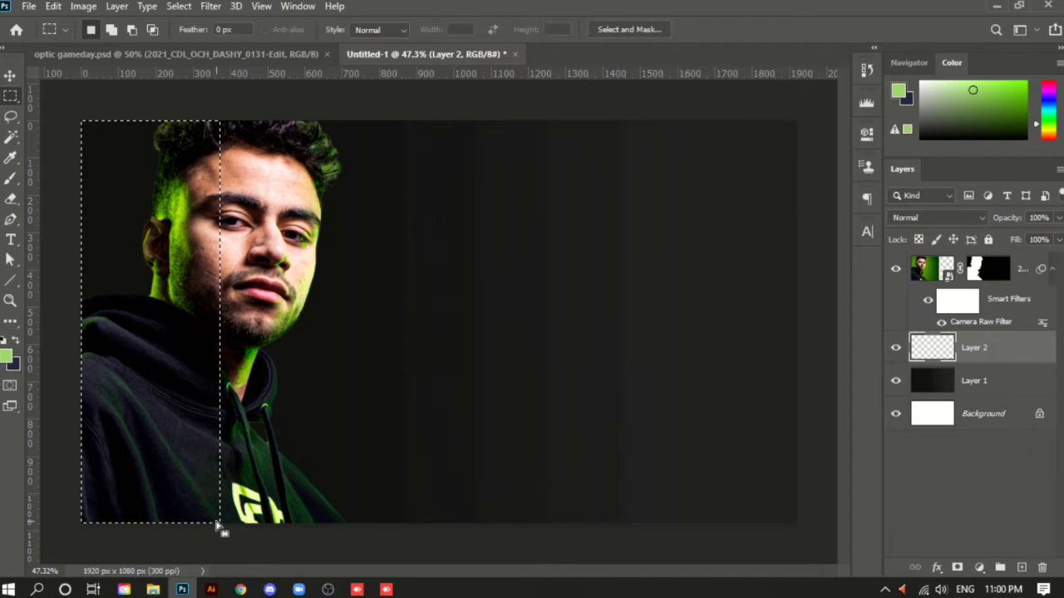
pyautogui.hotkey('alt', 'BackSpace')
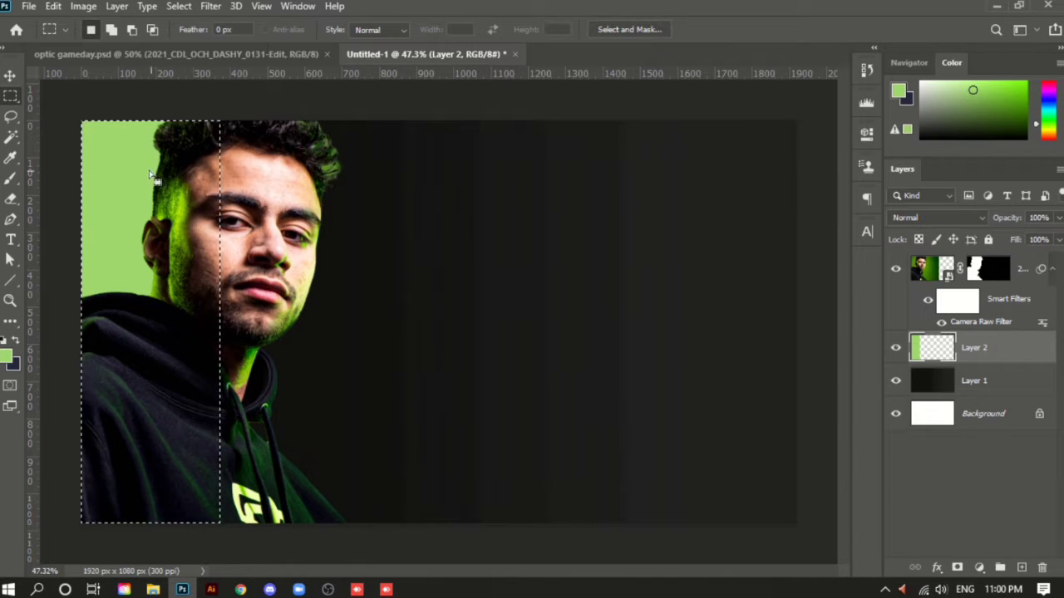
pyautogui.moveTo(147, 170); pyautogui.dragTo(239, 170)
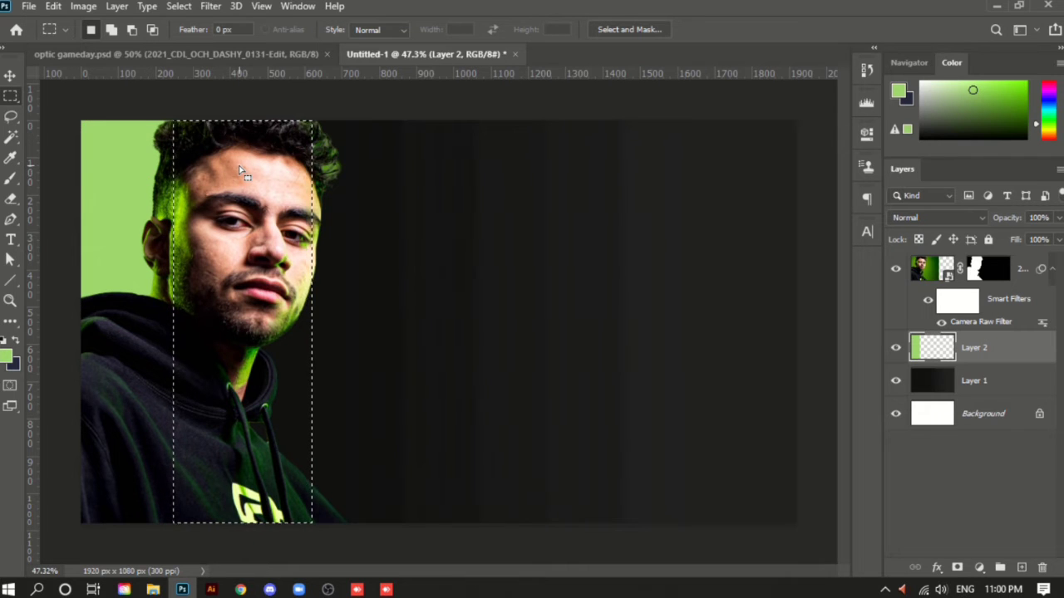
pyautogui.hotkey('ctrl', 'd')
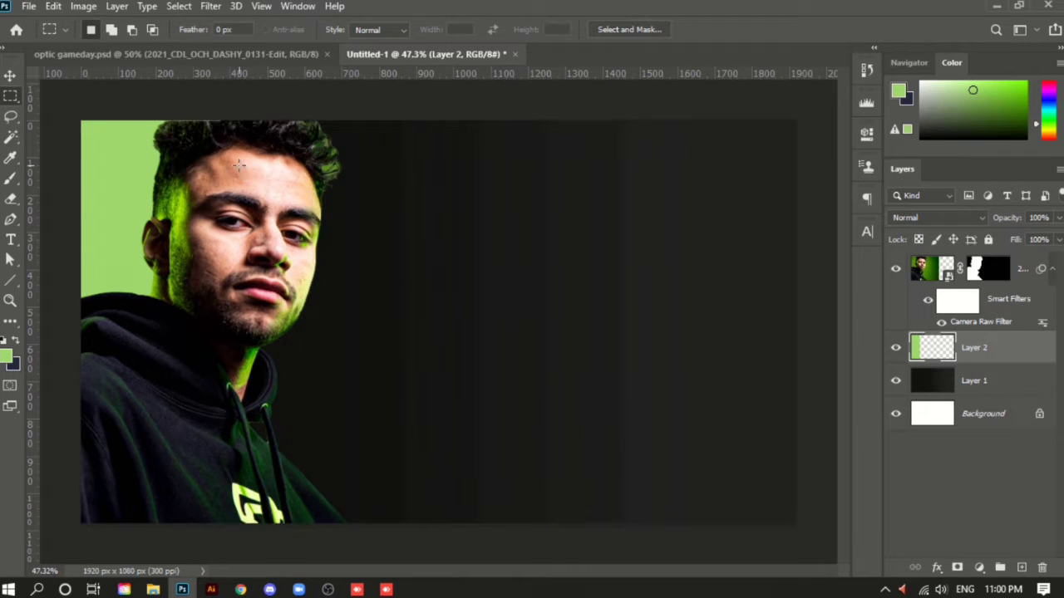
pyautogui.click(10, 77)
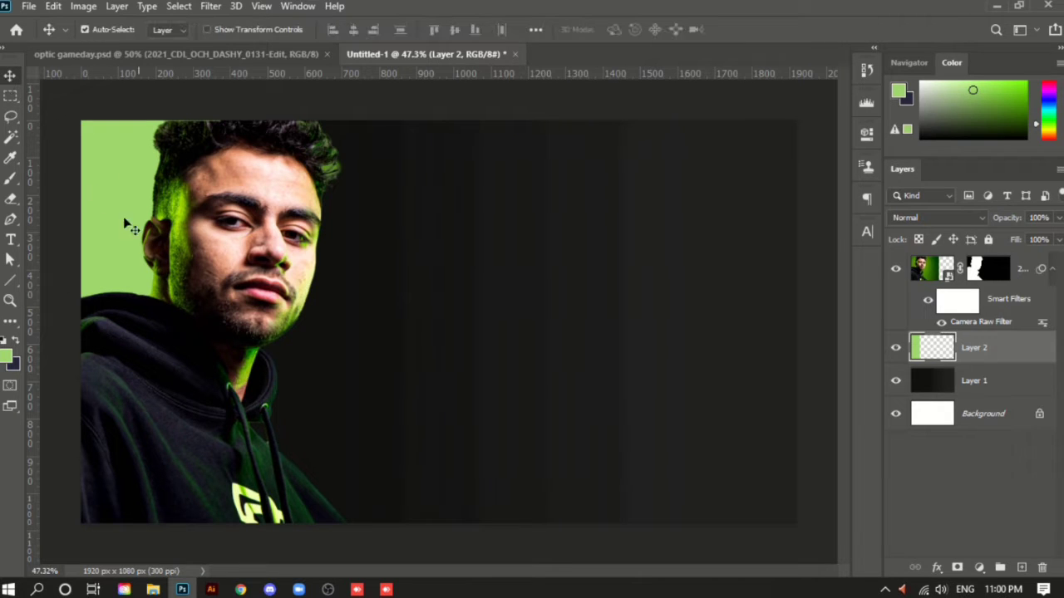
# Look up the hex code of the light green foreground color
pyautogui.click(8, 355)
pyautogui.moveTo(719, 266); pyautogui.dragTo(640, 155)
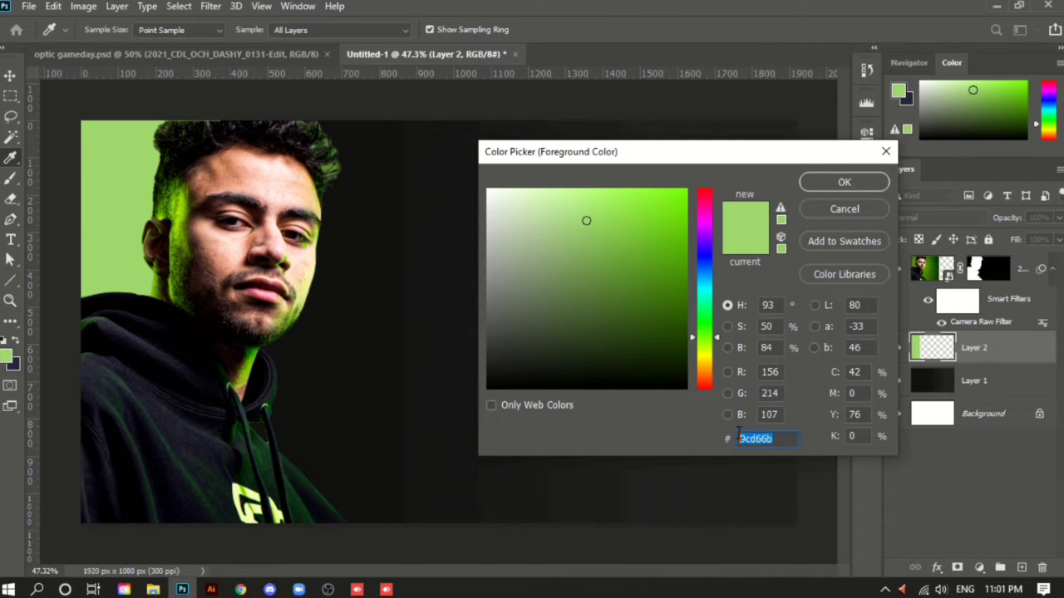
pyautogui.click(824, 189)
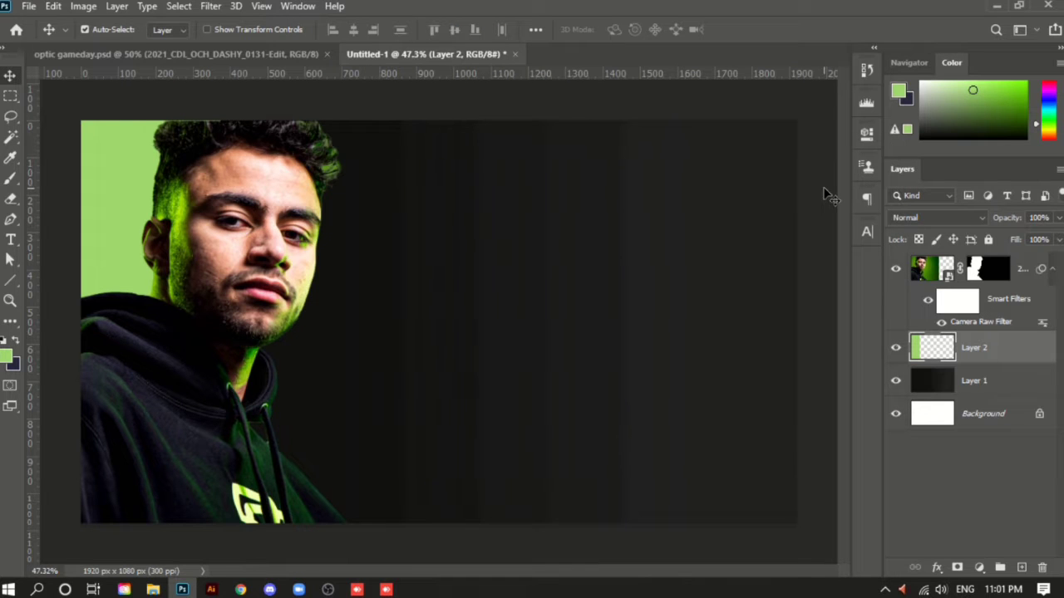
# Add the light green text "GAME" beside the player's head near the canvas's top edge
pyautogui.scroll(-1, 320, 170)
pyautogui.scroll(2, 195, 127)
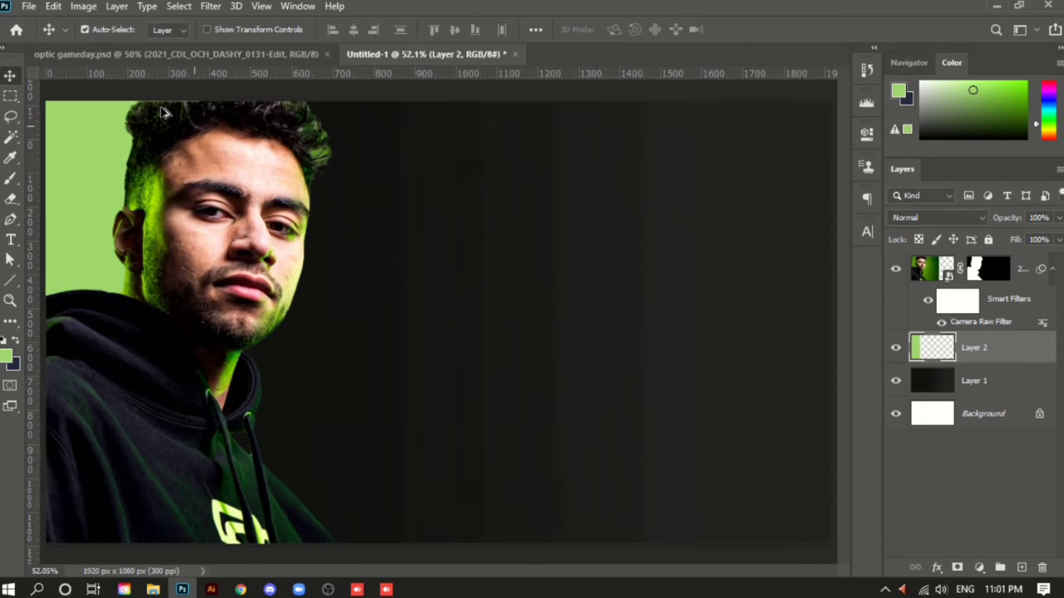
pyautogui.scroll(-1, 196, 116)
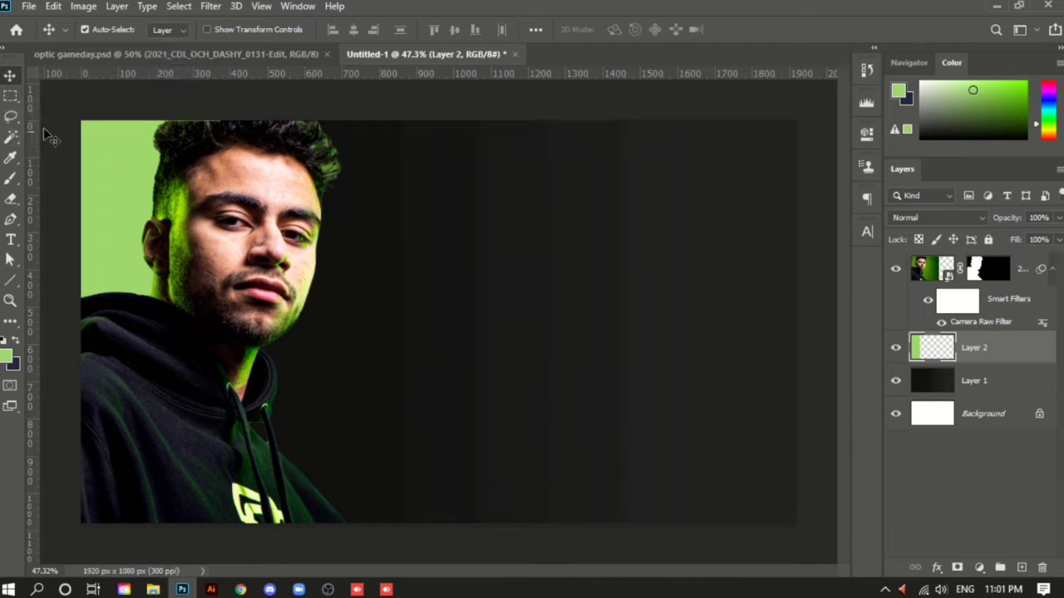
pyautogui.click(11, 239)
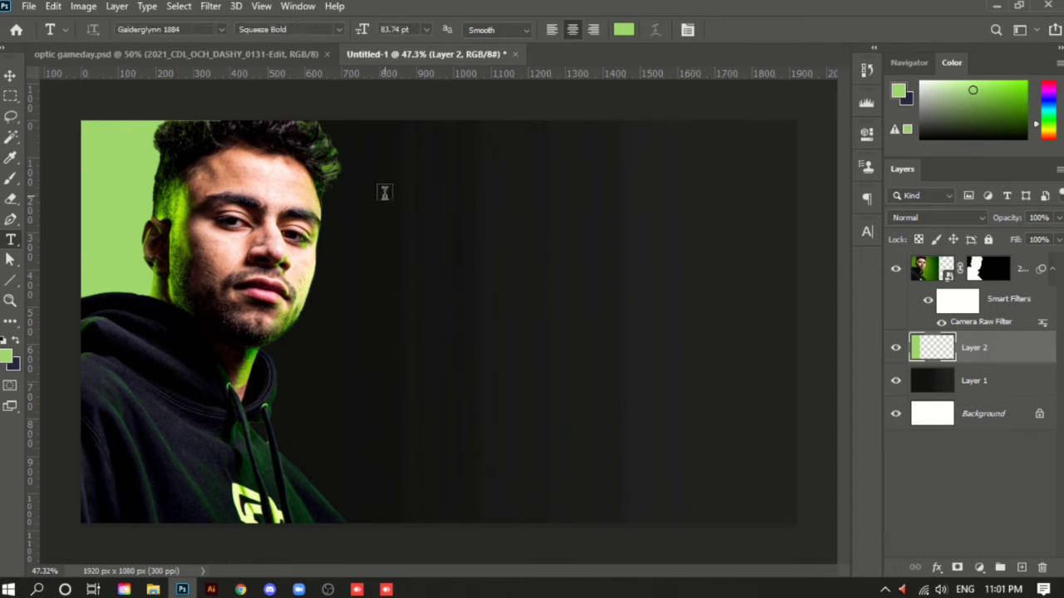
pyautogui.click(384, 192)
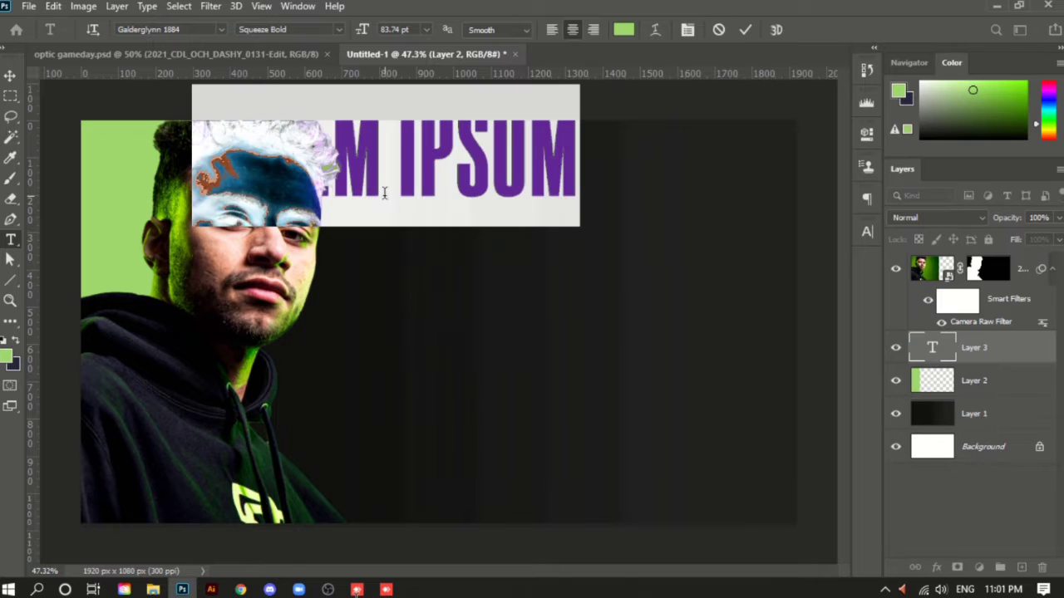
pyautogui.press('BackSpace')
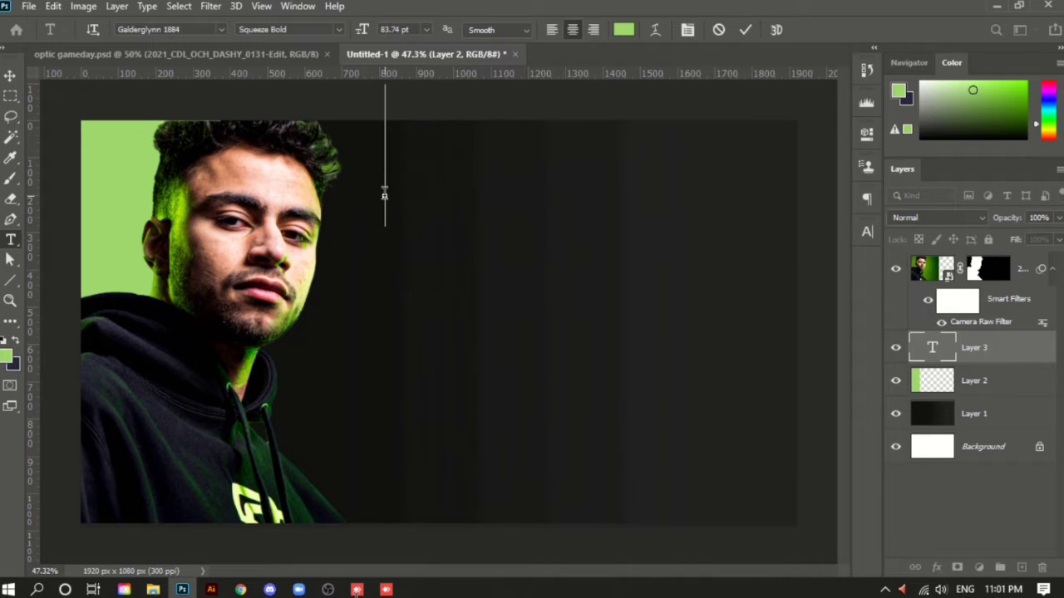
pyautogui.write('GAME')
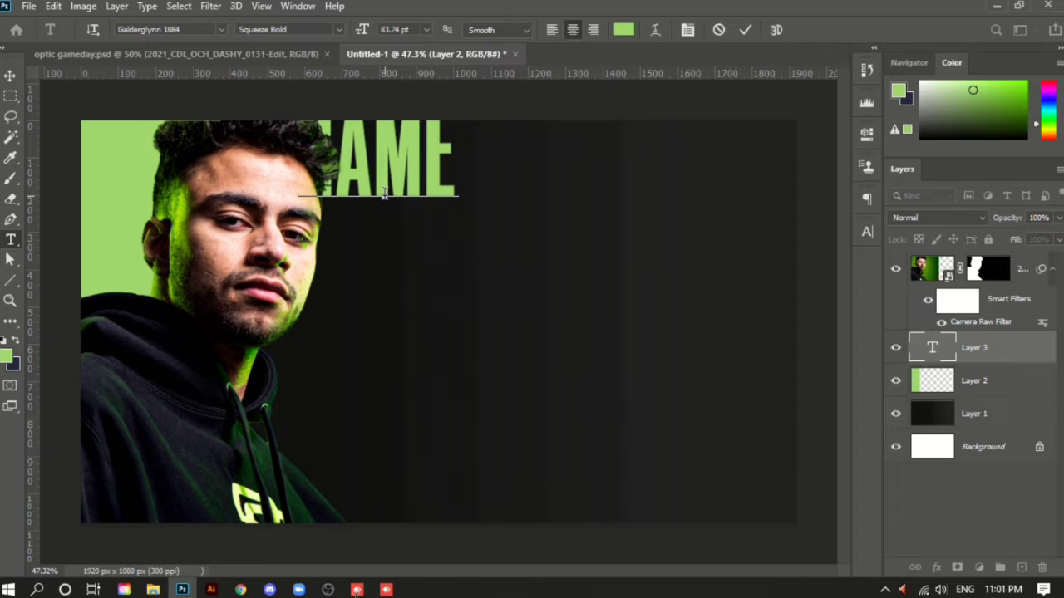
pyautogui.click(745, 29)
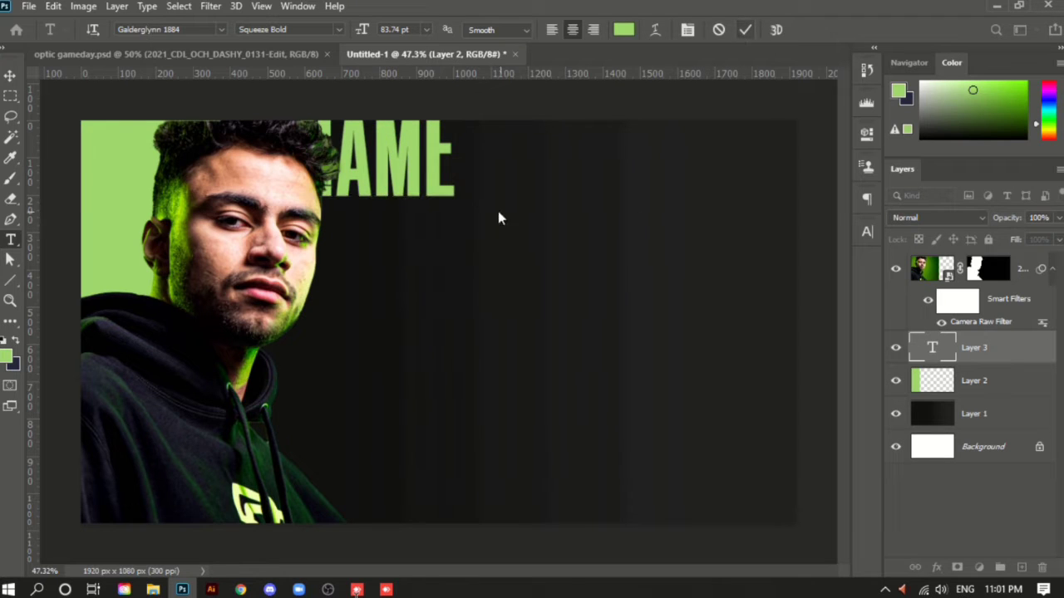
# Scale the GAME text to about 162.5% and position it so the G sits partly behind the player's face
pyautogui.click(10, 77)
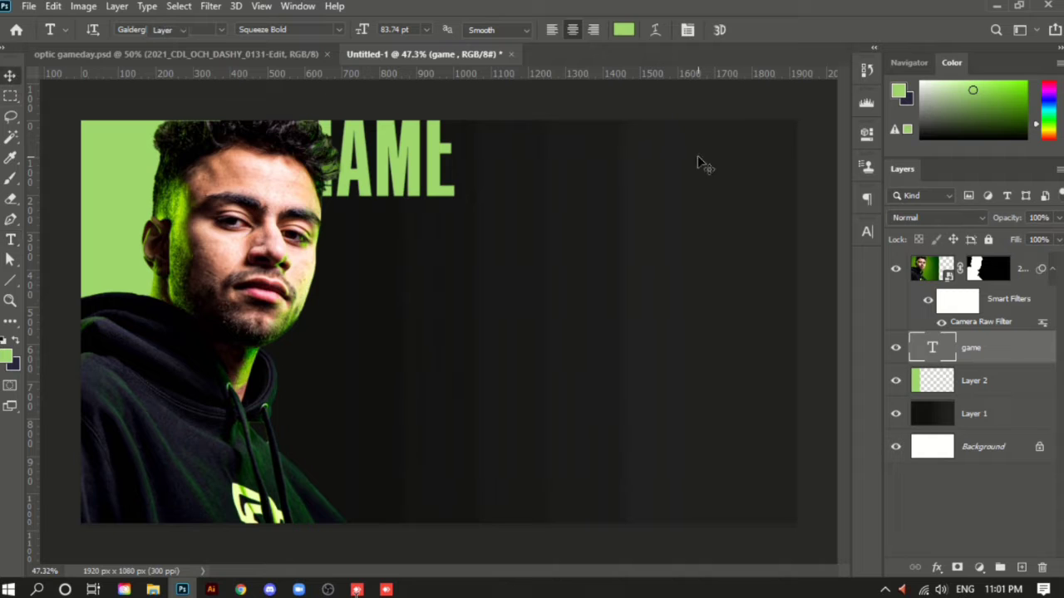
pyautogui.moveTo(409, 127); pyautogui.dragTo(498, 206)
pyautogui.hotkey('ctrl', 't')
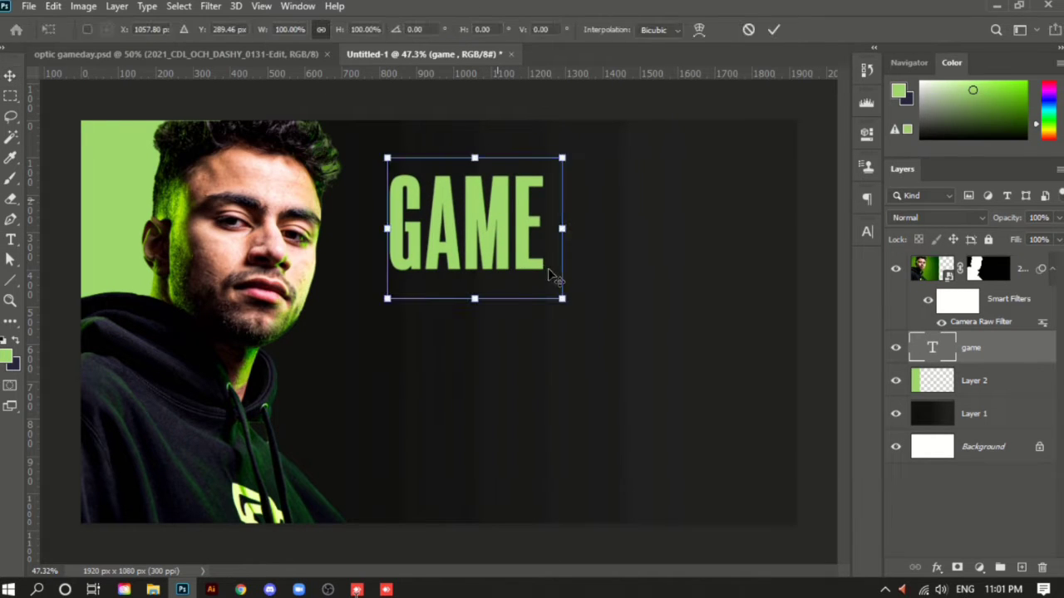
pyautogui.moveTo(563, 300); pyautogui.dragTo(671, 387)
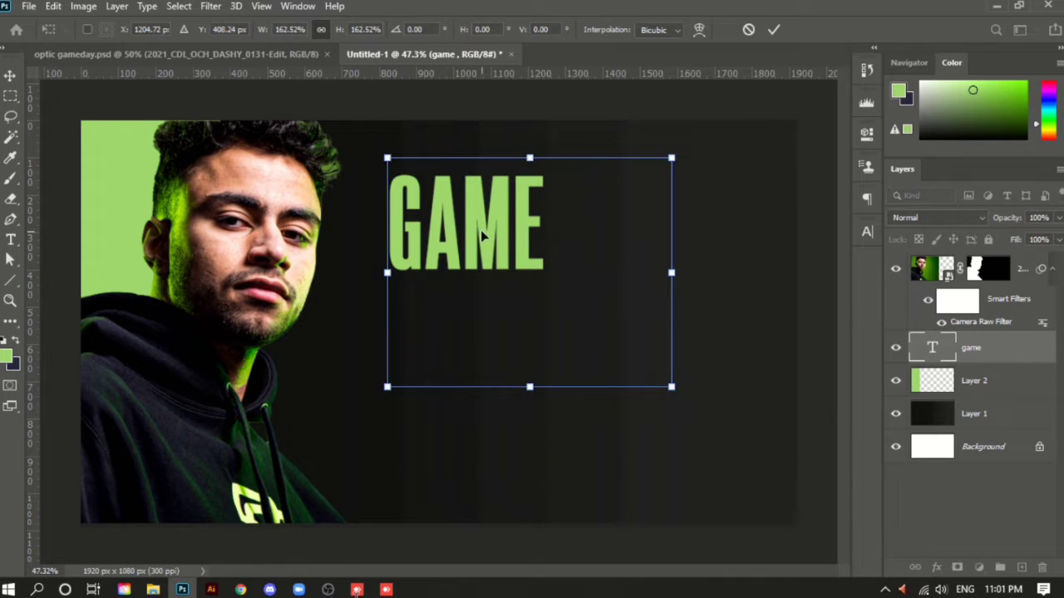
pyautogui.moveTo(501, 251); pyautogui.dragTo(416, 222)
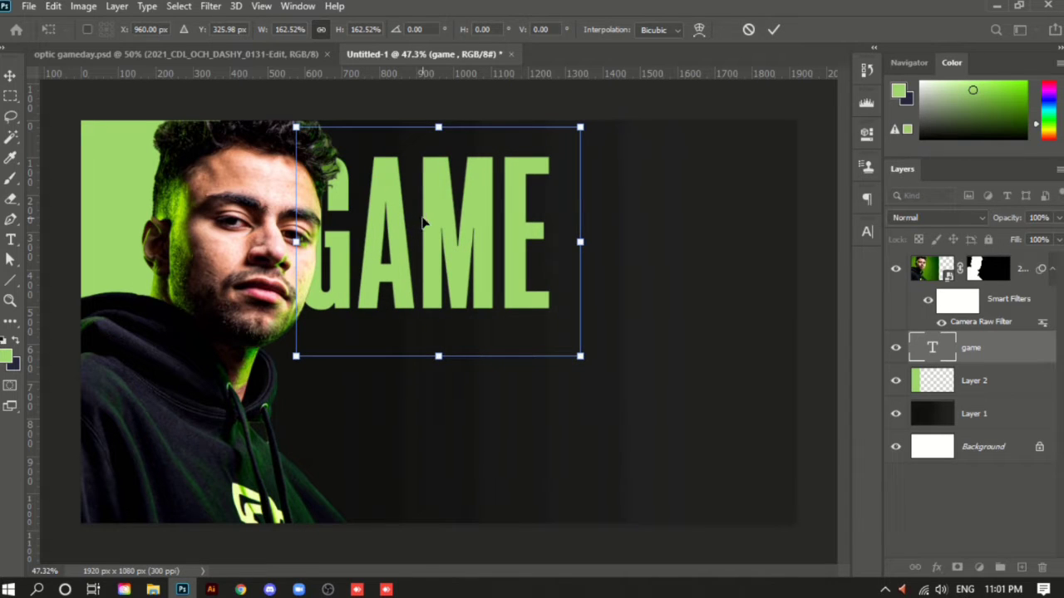
pyautogui.press('Return')
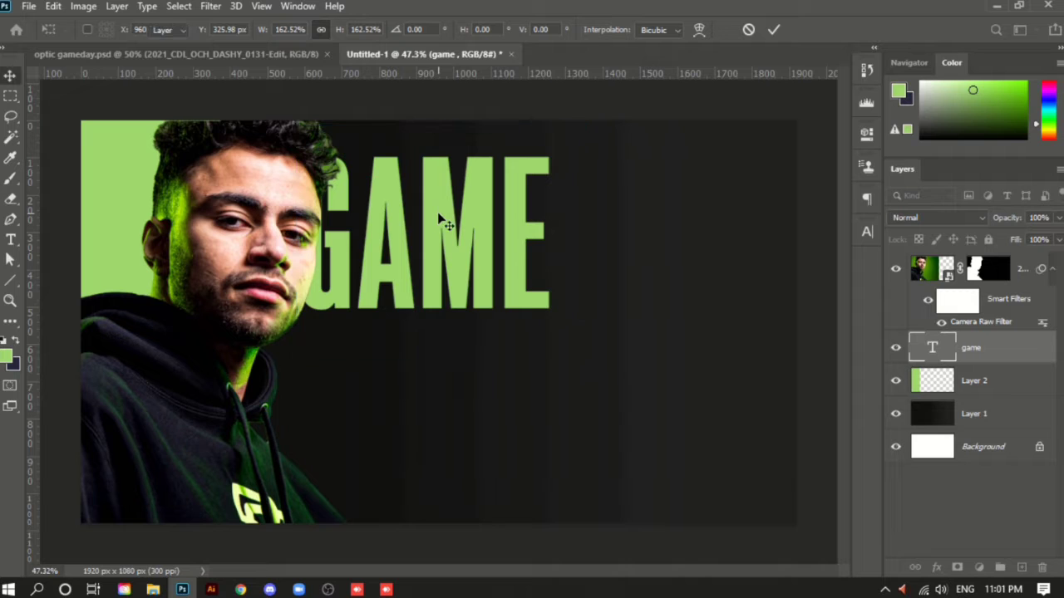
# Duplicate the GAME text directly below the original and change the copy's wording to "DAY"
pyautogui.moveTo(453, 208); pyautogui.dragTo(438, 374)
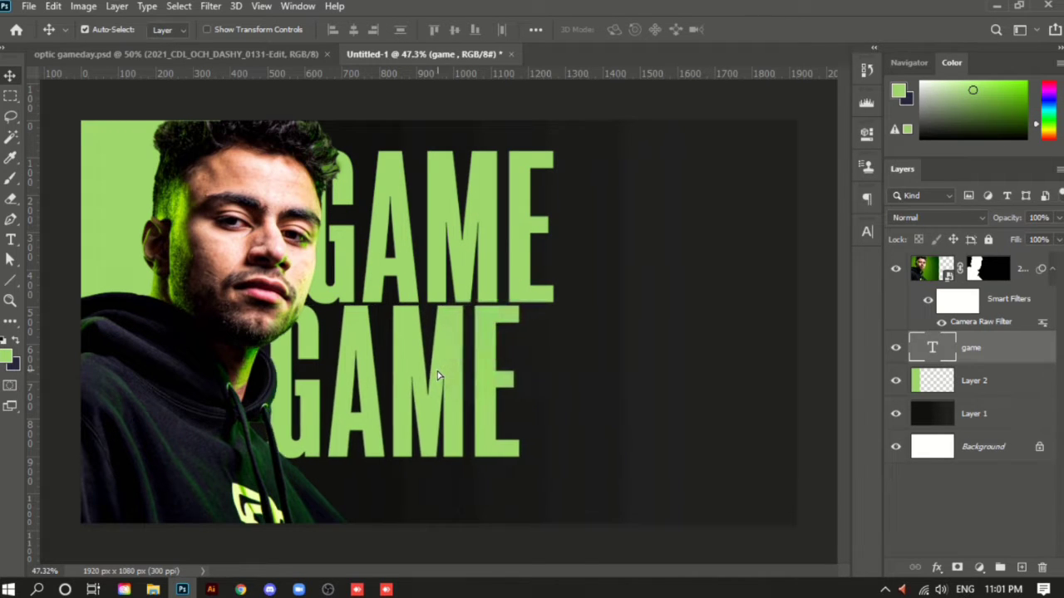
pyautogui.press('t')
pyautogui.doubleClick(436, 367)
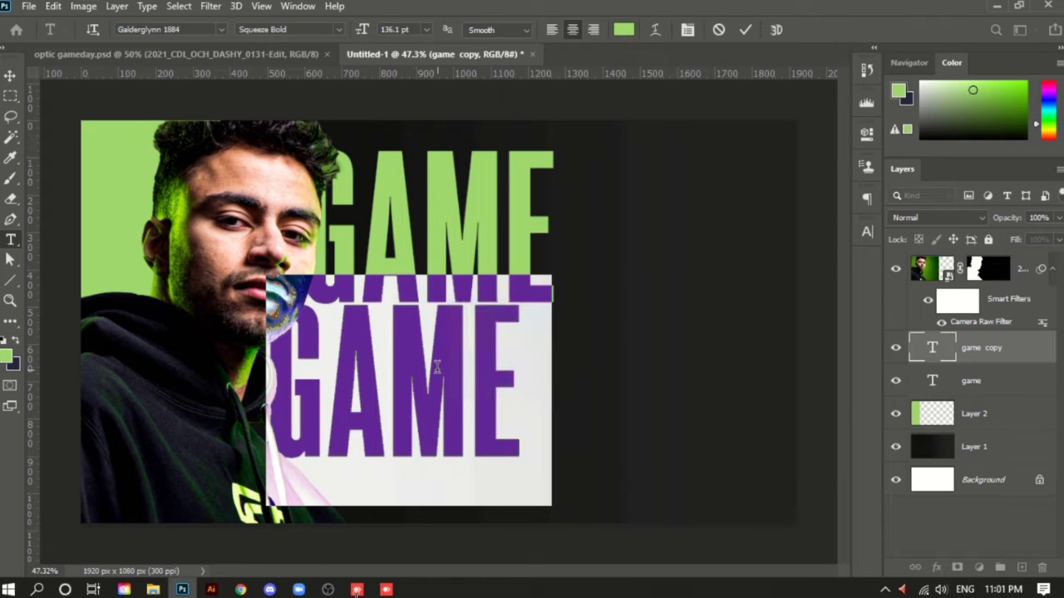
pyautogui.press('BackSpace')
pyautogui.write('DAY')
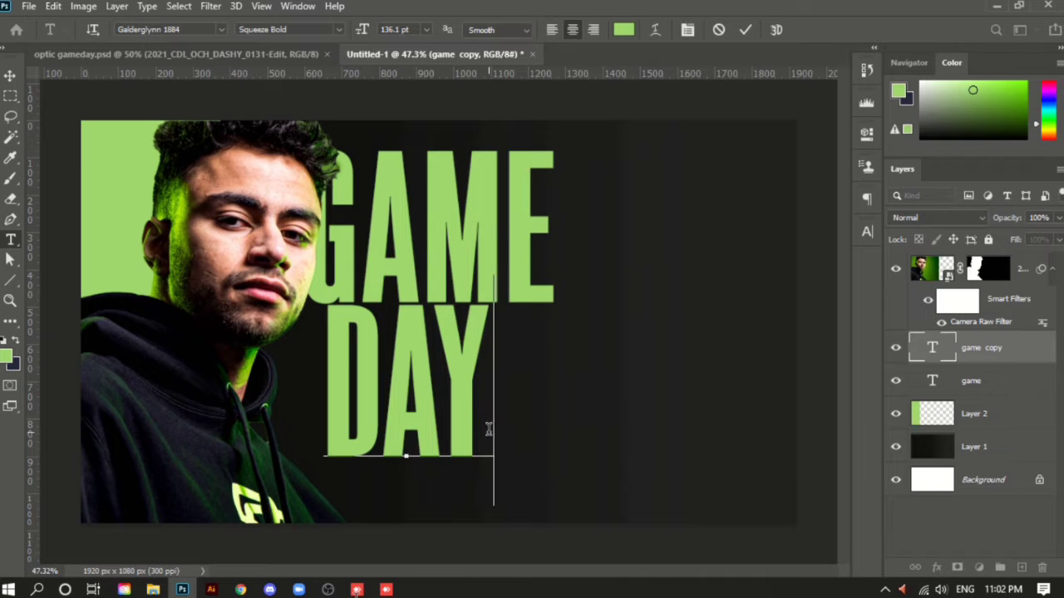
# Color the DAY text white (ffffff) and shift it left so the D tucks behind the player's hoodie
pyautogui.moveTo(489, 429); pyautogui.dragTo(300, 423)
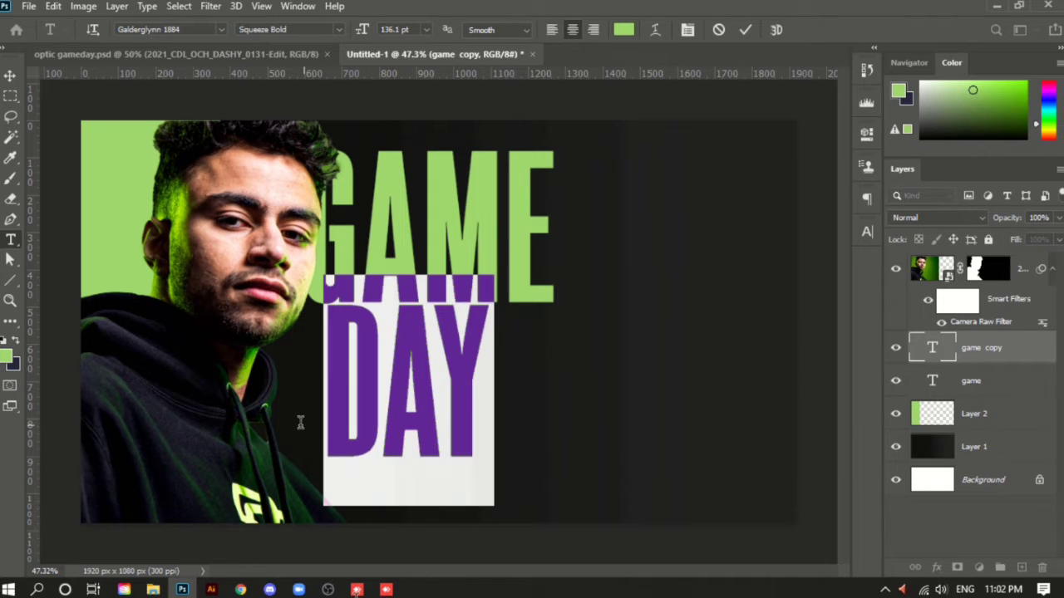
pyautogui.click(622, 30)
pyautogui.write('ffffff')
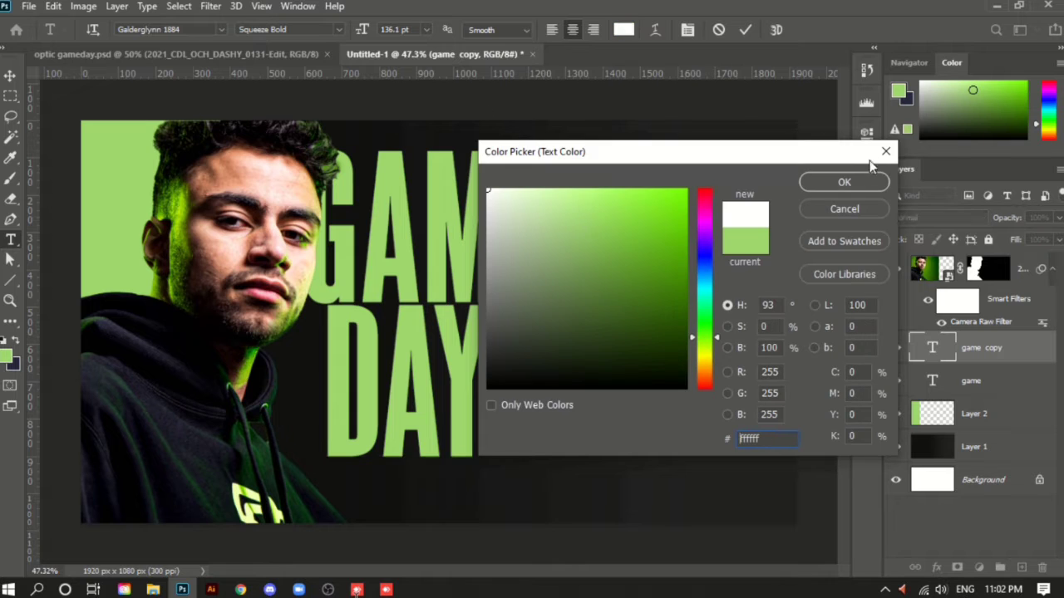
pyautogui.click(861, 181)
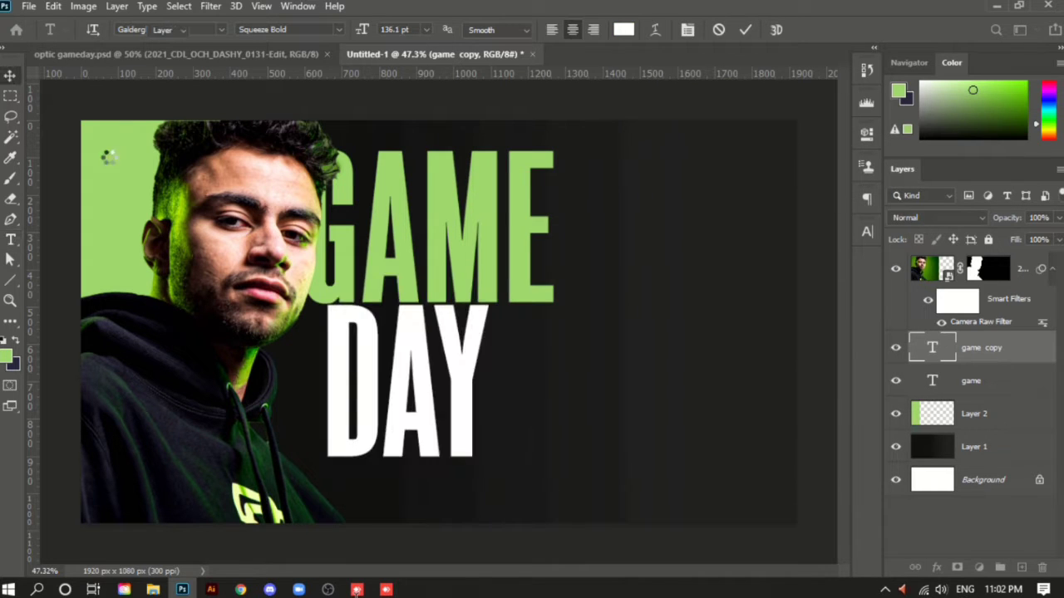
pyautogui.hotkey('ctrl', 'Return')
pyautogui.press('v')
pyautogui.moveTo(373, 368); pyautogui.dragTo(321, 373)
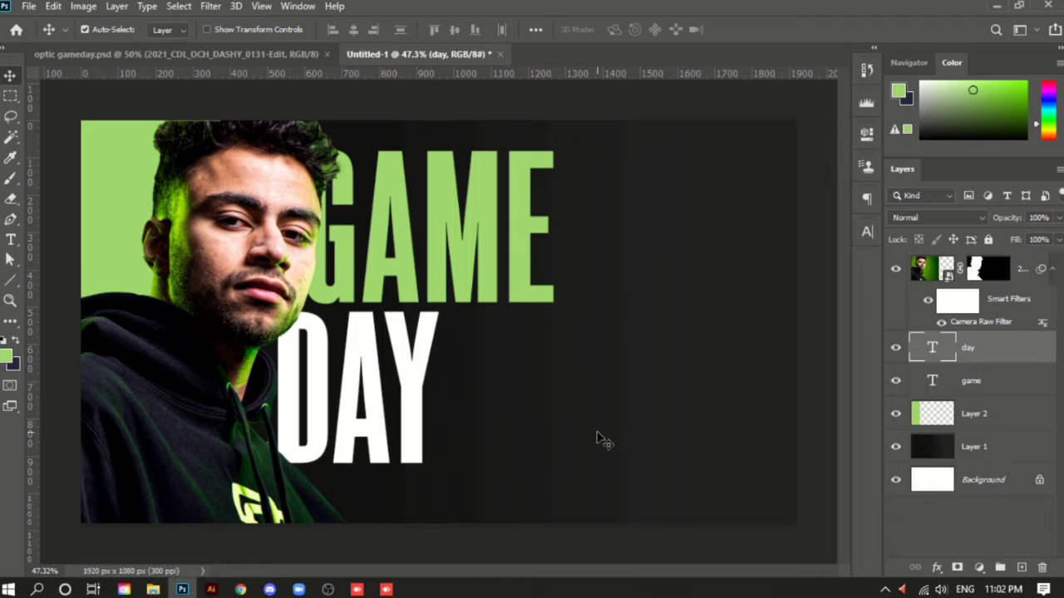
# Add another empty layer between the dark gradient layer and the green strip layer
pyautogui.hotkey('ctrl', '-')
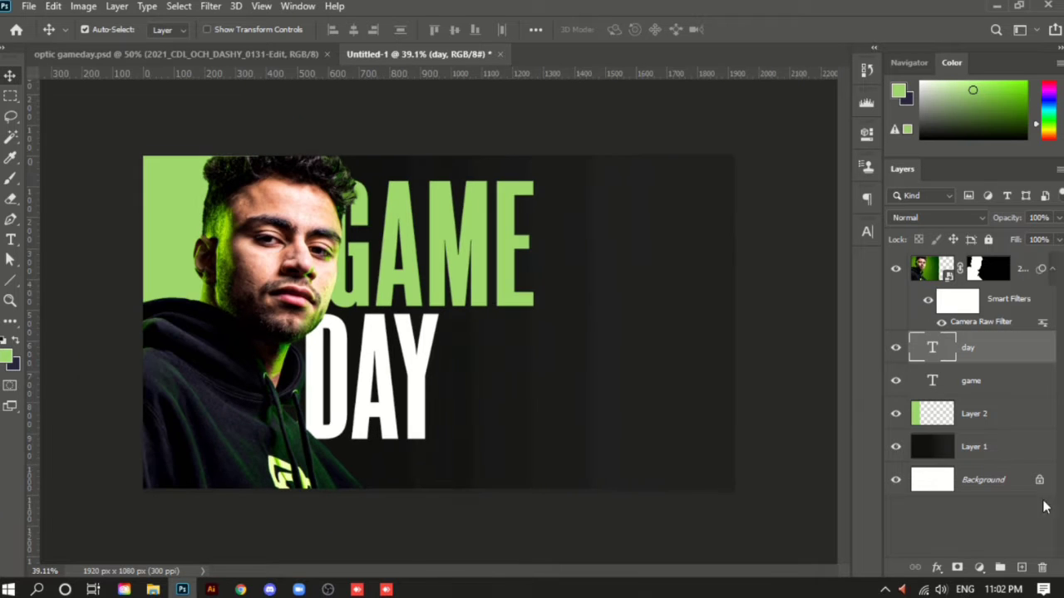
pyautogui.click(918, 454)
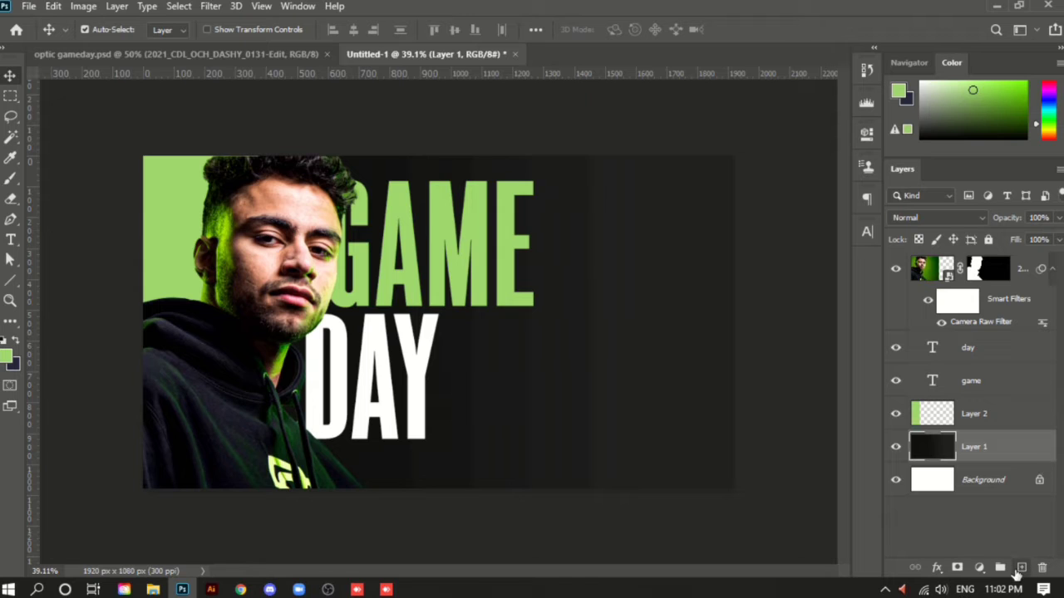
pyautogui.click(1023, 567)
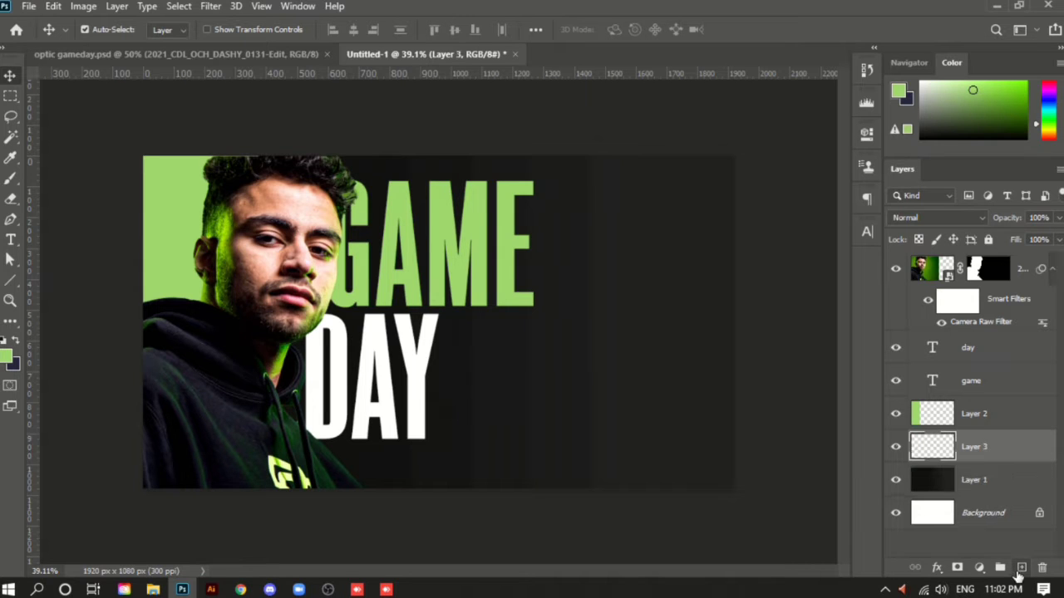
# Select a thin full-width strip along the canvas's bottom edge and fill it with the dark navy swatch color on the empty layer
pyautogui.click(9, 94)
pyautogui.moveTo(117, 474); pyautogui.dragTo(856, 533)
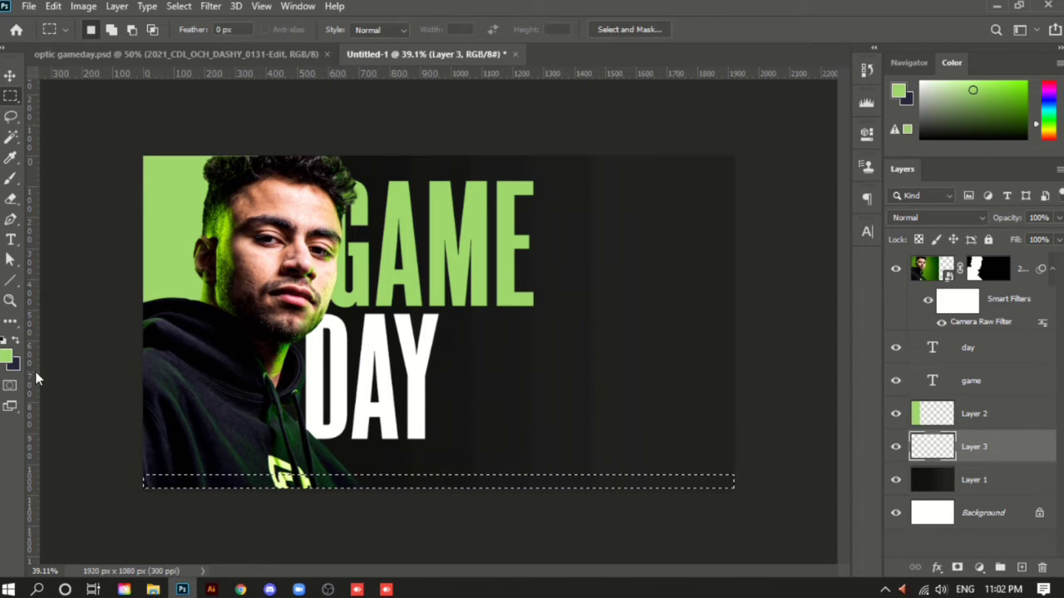
pyautogui.press('x')
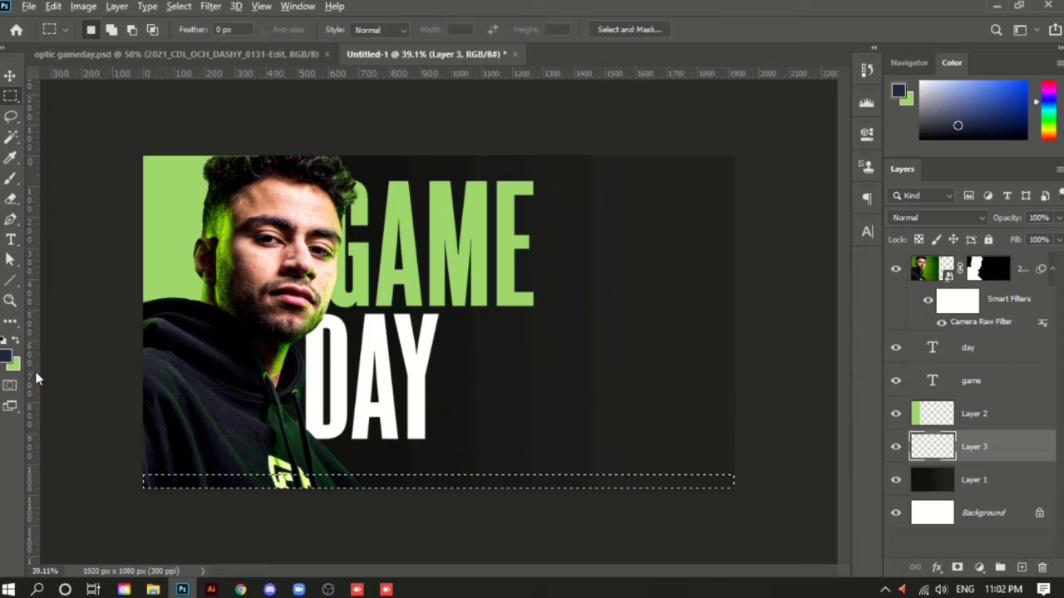
pyautogui.hotkey('alt', 'BackSpace')
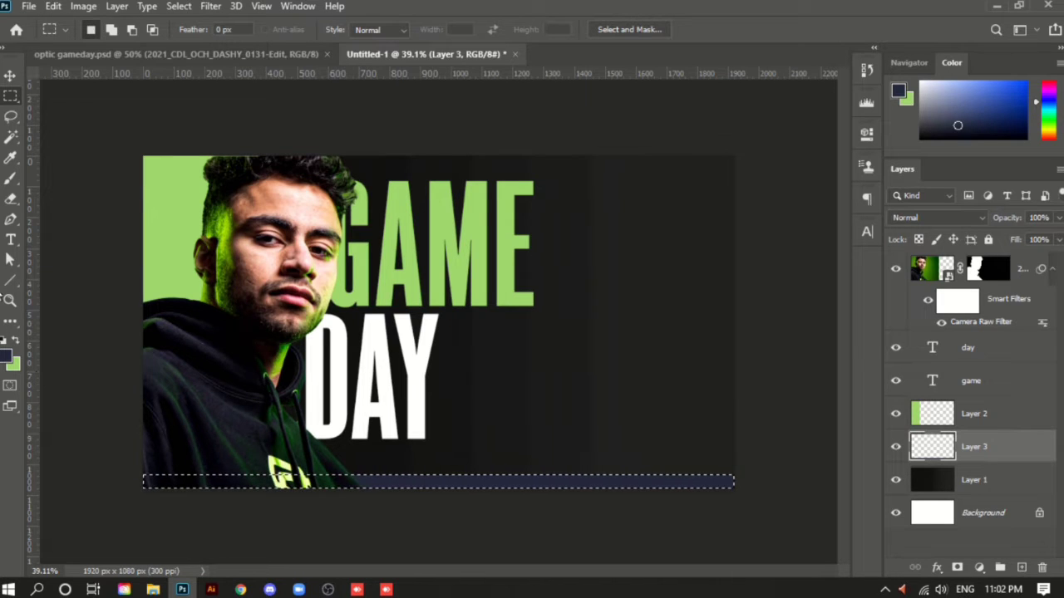
# Change the foreground color to black (000000), refill the bottom strip with it and clear the selection
pyautogui.click(9, 357)
pyautogui.moveTo(644, 358); pyautogui.dragTo(432, 416)
pyautogui.click(835, 185)
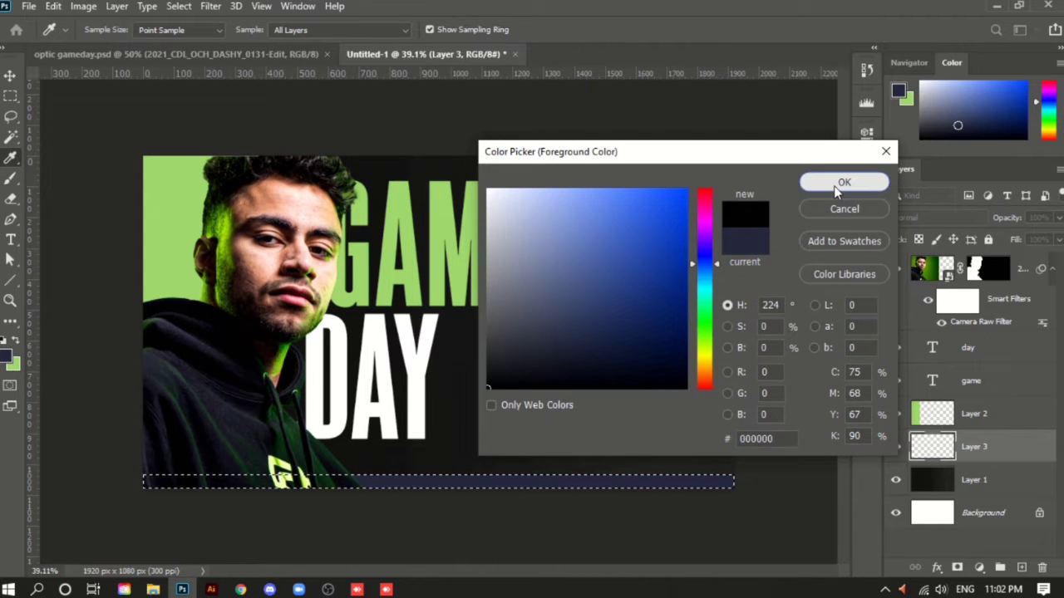
pyautogui.hotkey('alt', 'BackSpace')
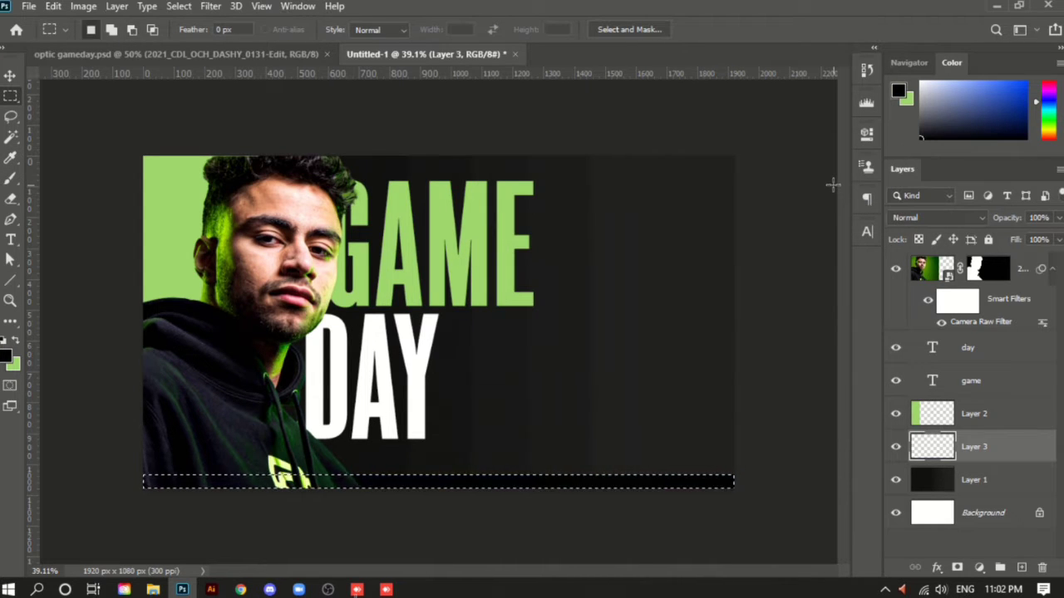
pyautogui.hotkey('ctrl', 'd')
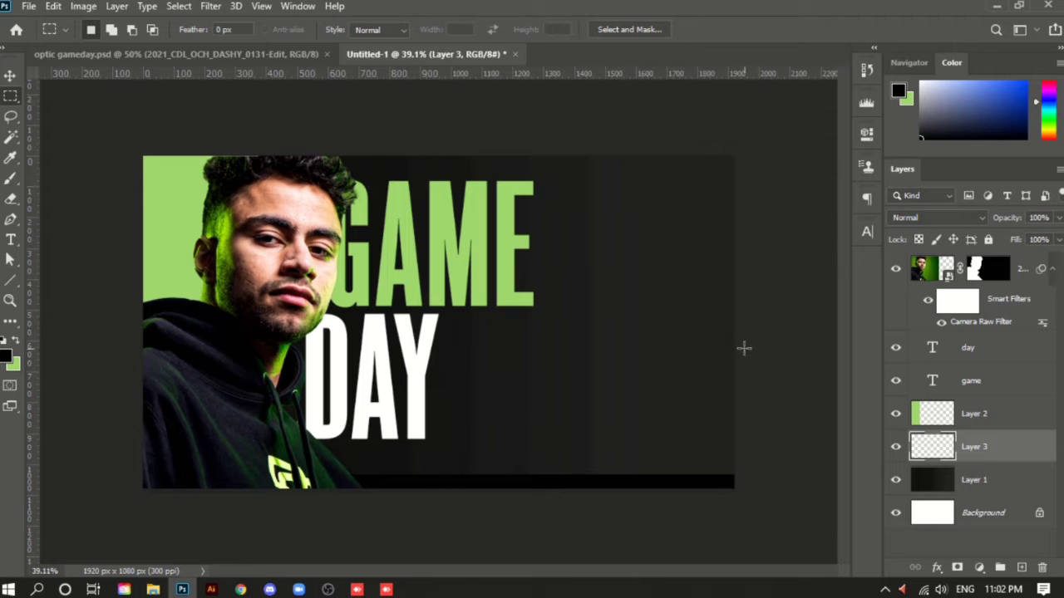
# Nudge the DAY and GAME texts slightly left so their first letters tuck further behind the player
pyautogui.click(11, 74)
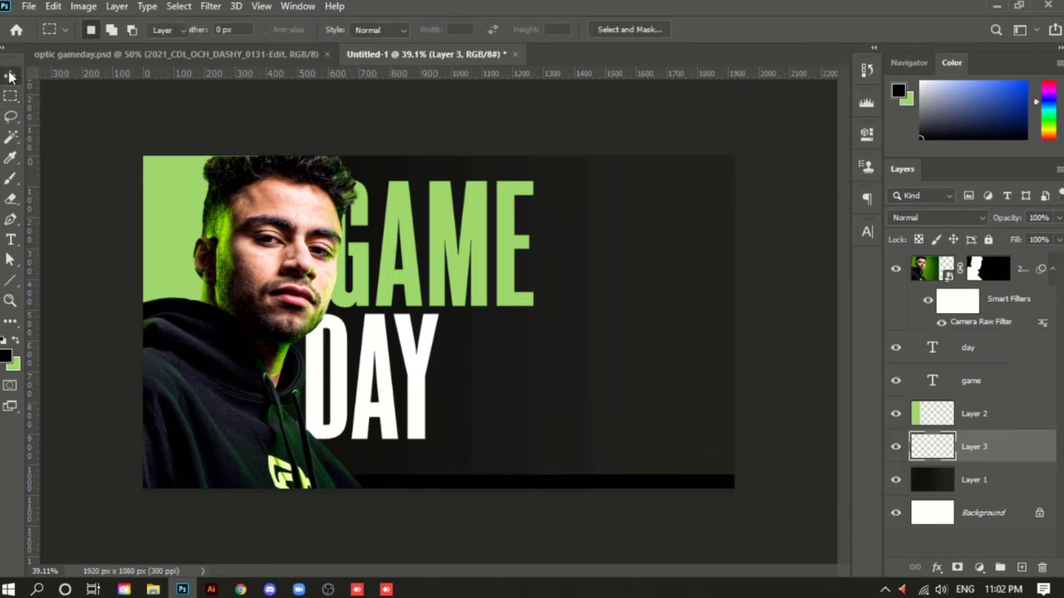
pyautogui.click(420, 374)
pyautogui.moveTo(420, 374); pyautogui.dragTo(412, 370)
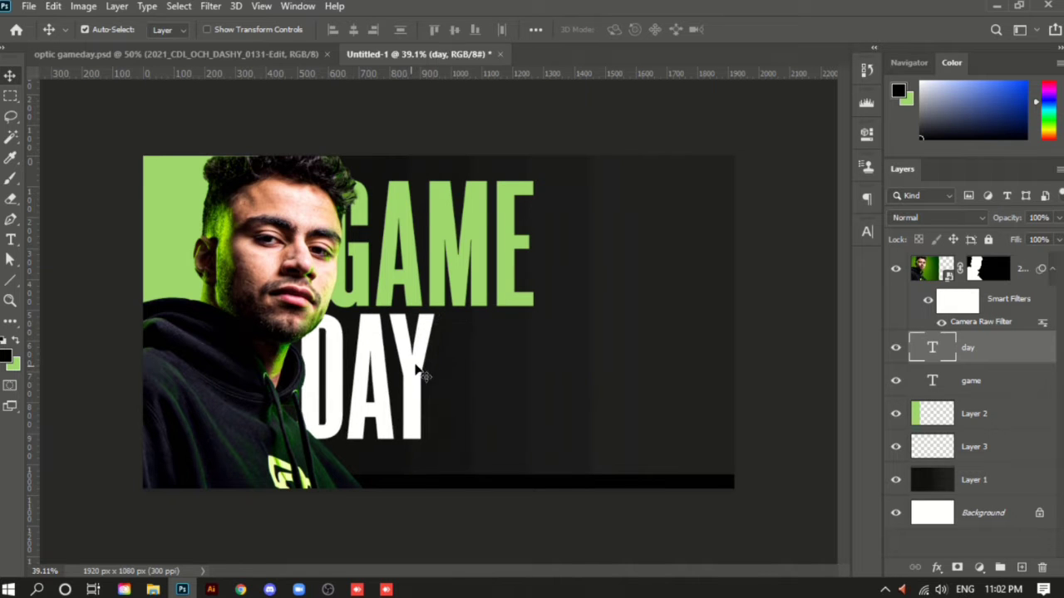
pyautogui.scroll(3, 391, 212)
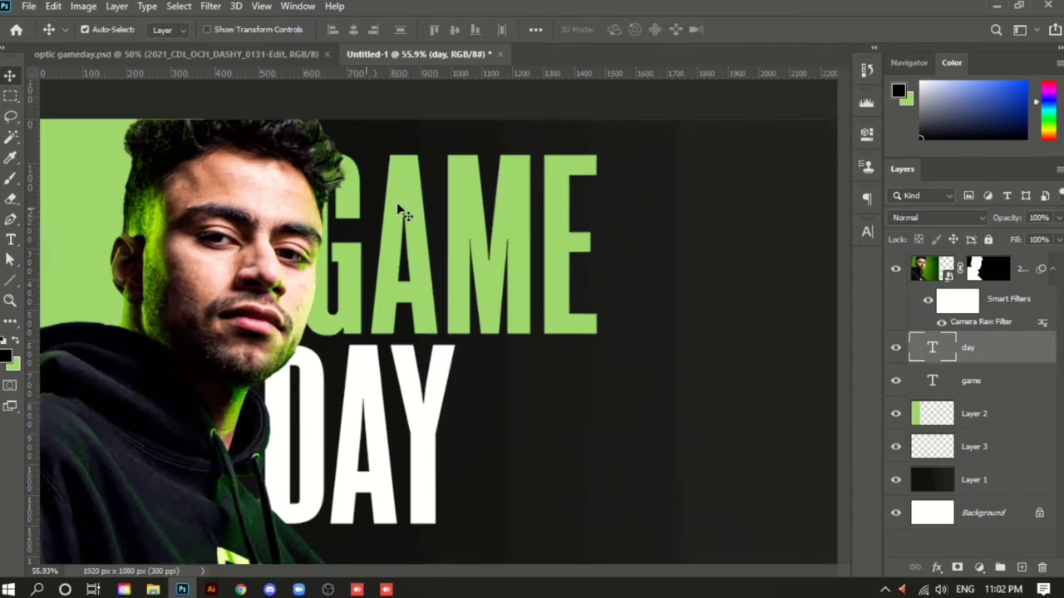
pyautogui.moveTo(405, 211); pyautogui.dragTo(391, 209)
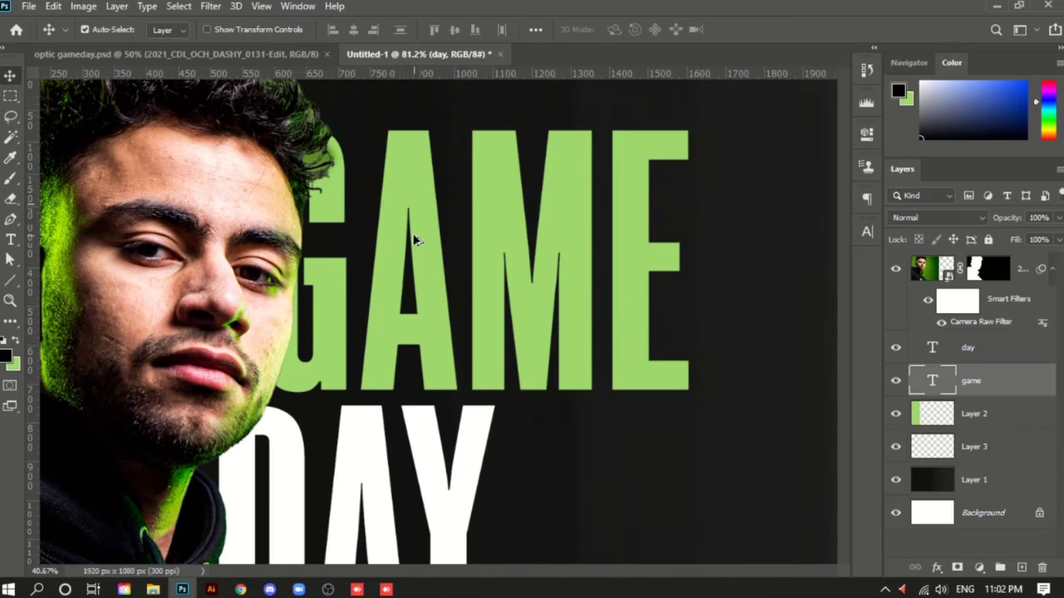
pyautogui.scroll(-4, 416, 238)
pyautogui.scroll(1, 424, 247)
pyautogui.scroll(1, 424, 247)
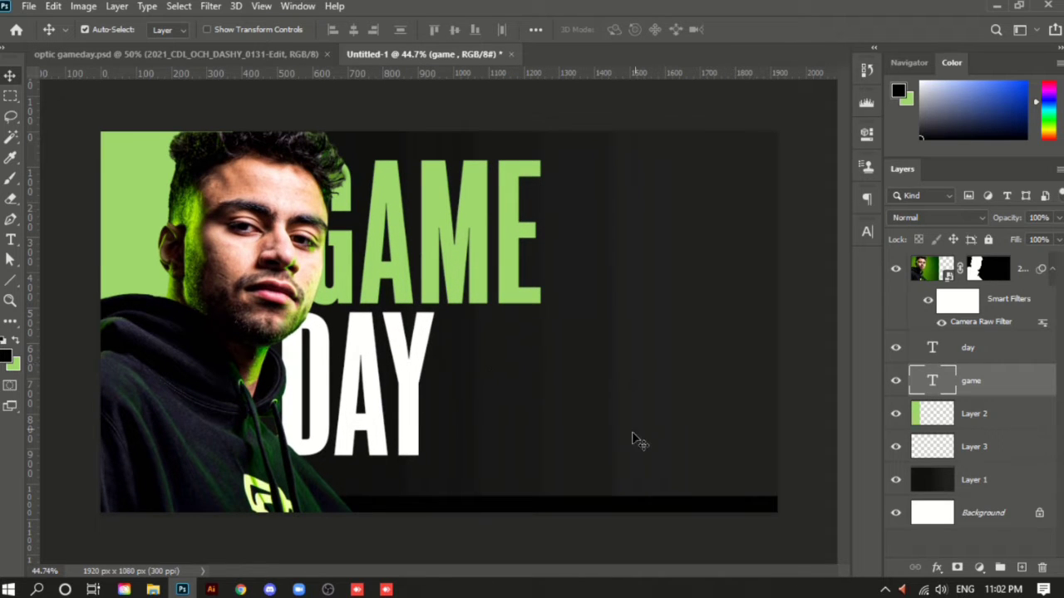
# Draw a horizontal 1 px line shape about 1255 px long along the black strip's upper edge, from the hoodie to the canvas's right edge
pyautogui.scroll(7, 570, 532)
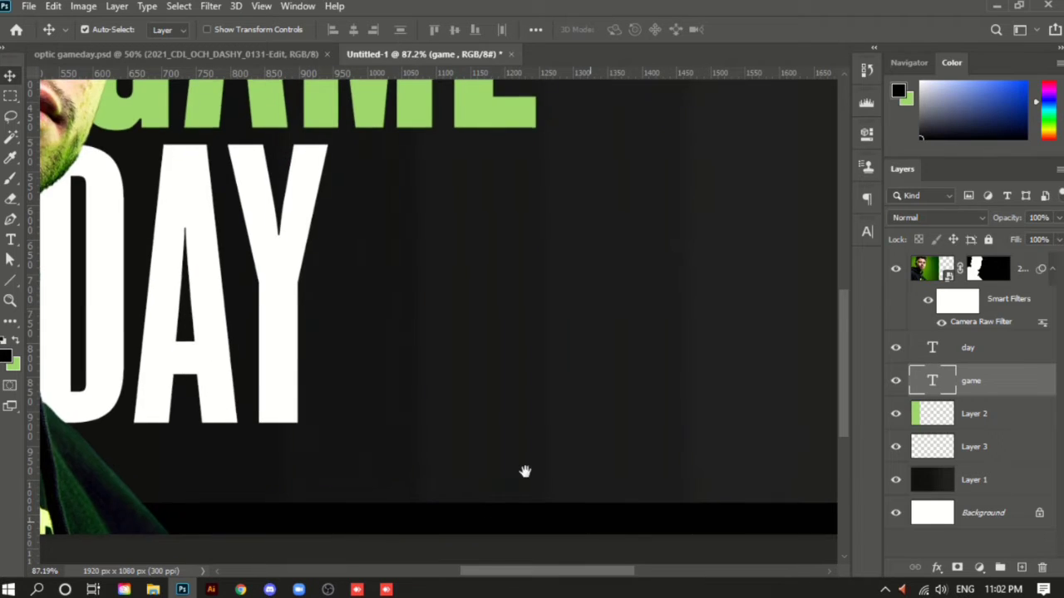
pyautogui.scroll(-3, 525, 471)
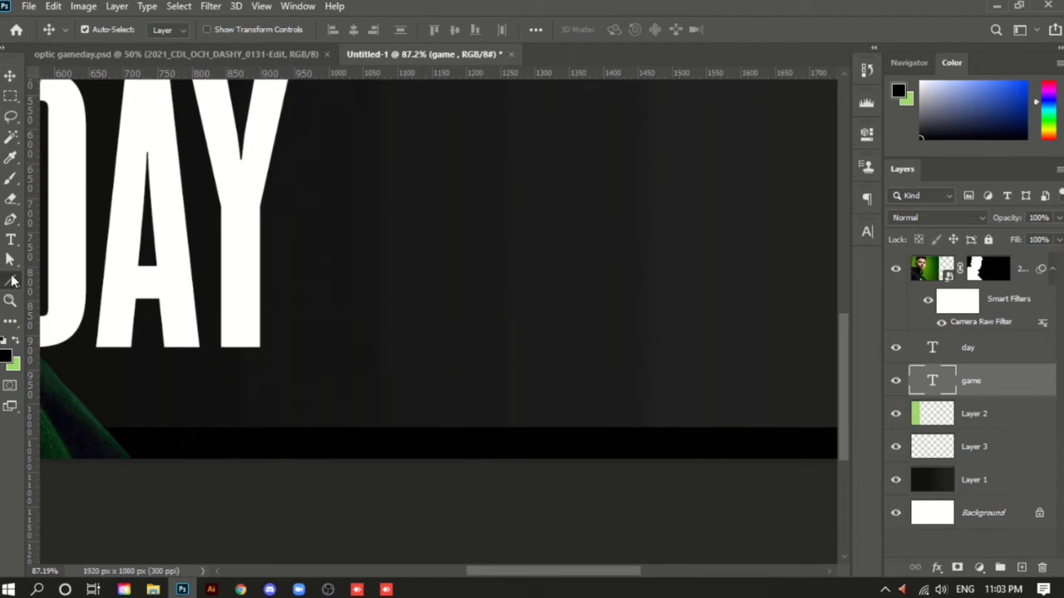
pyautogui.click(12, 281)
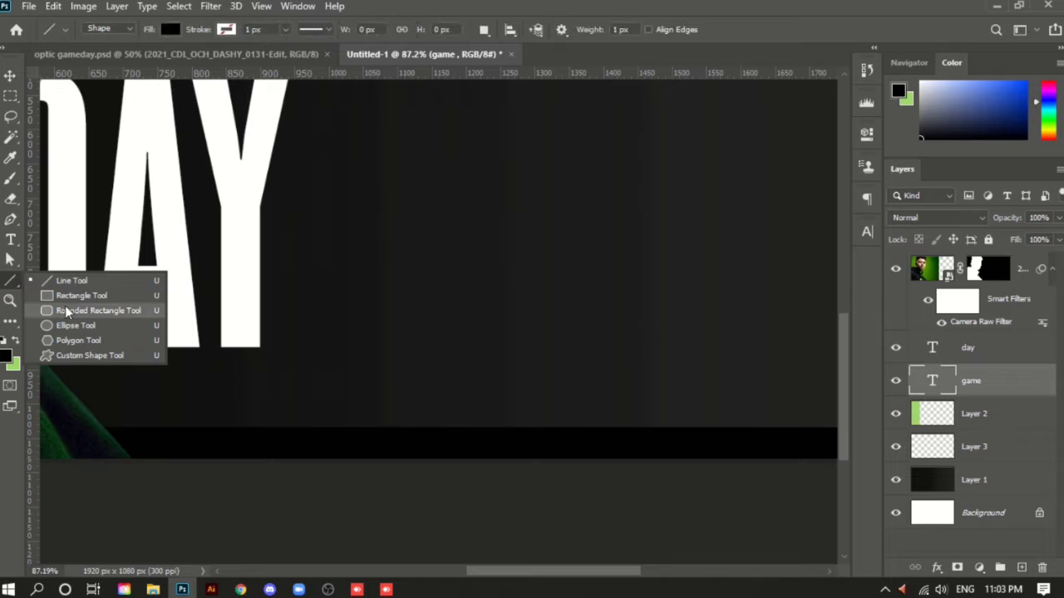
pyautogui.click(109, 281)
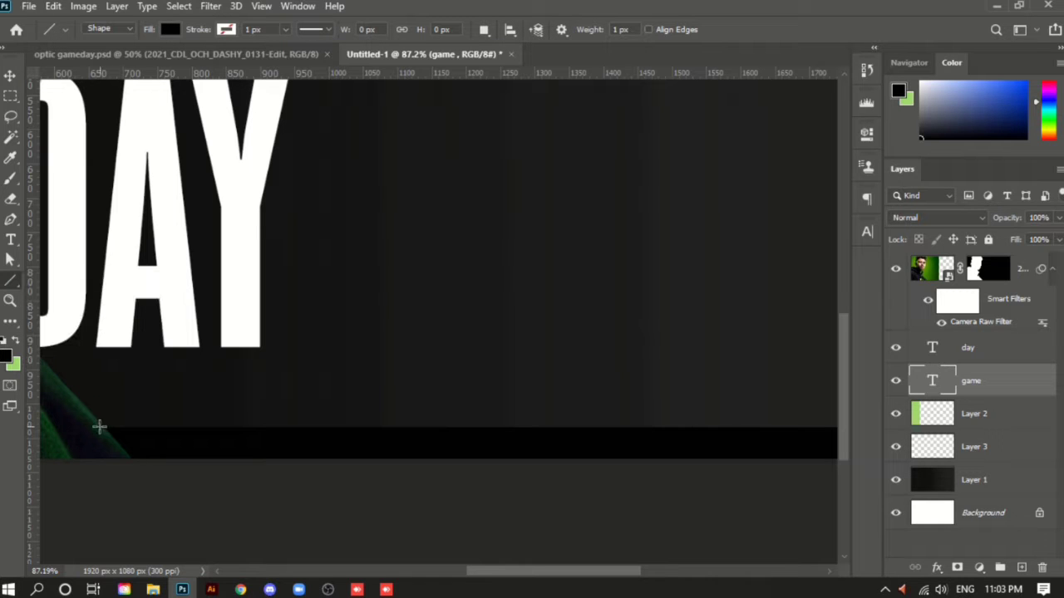
pyautogui.scroll(3, 112, 438)
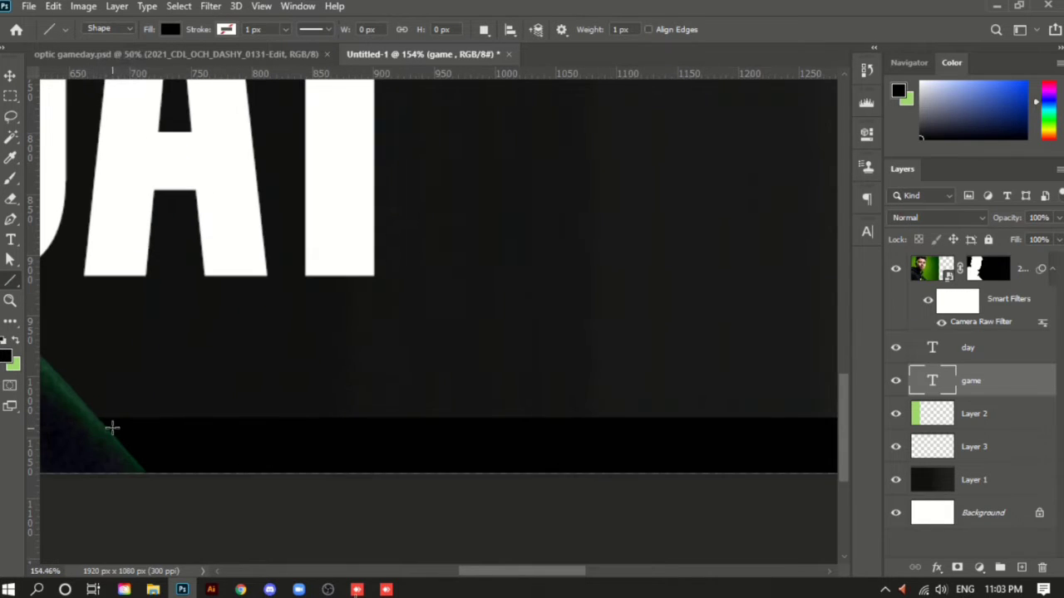
pyautogui.moveTo(113, 425); pyautogui.dragTo(613, 322)
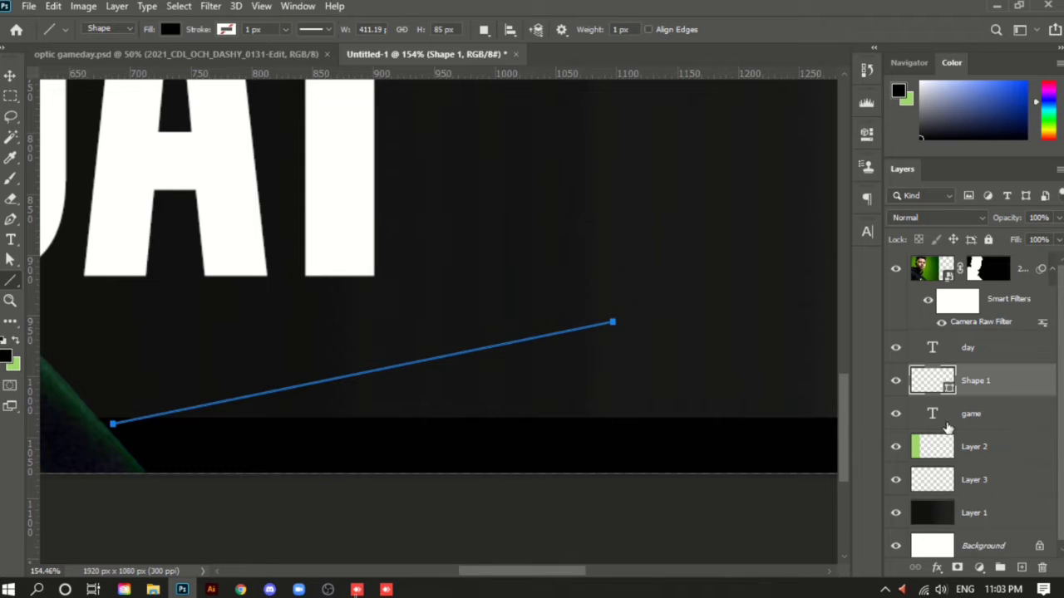
pyautogui.hotkey('ctrl', 'z')
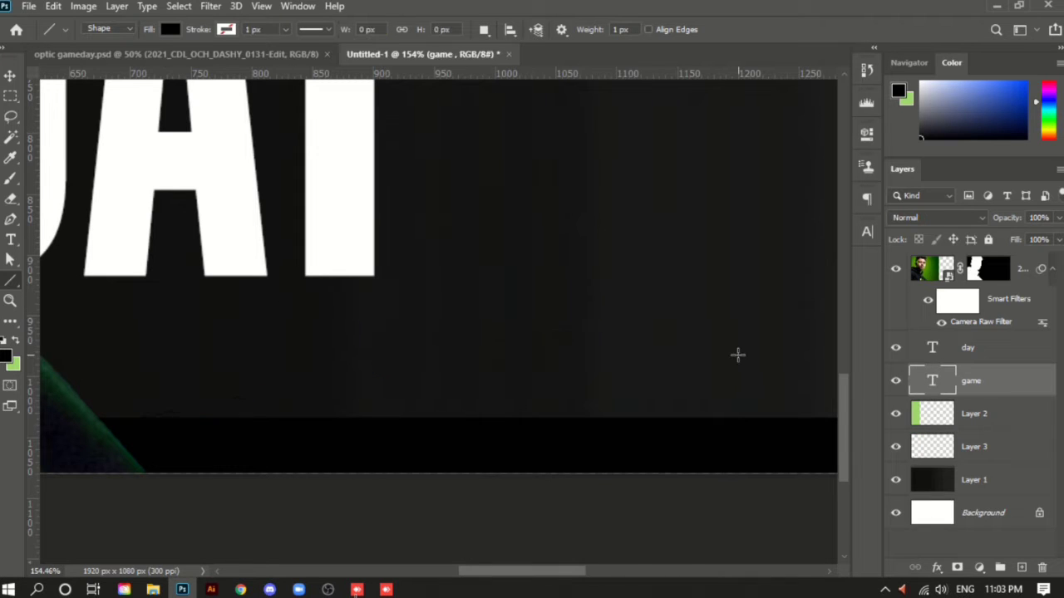
pyautogui.click(116, 30)
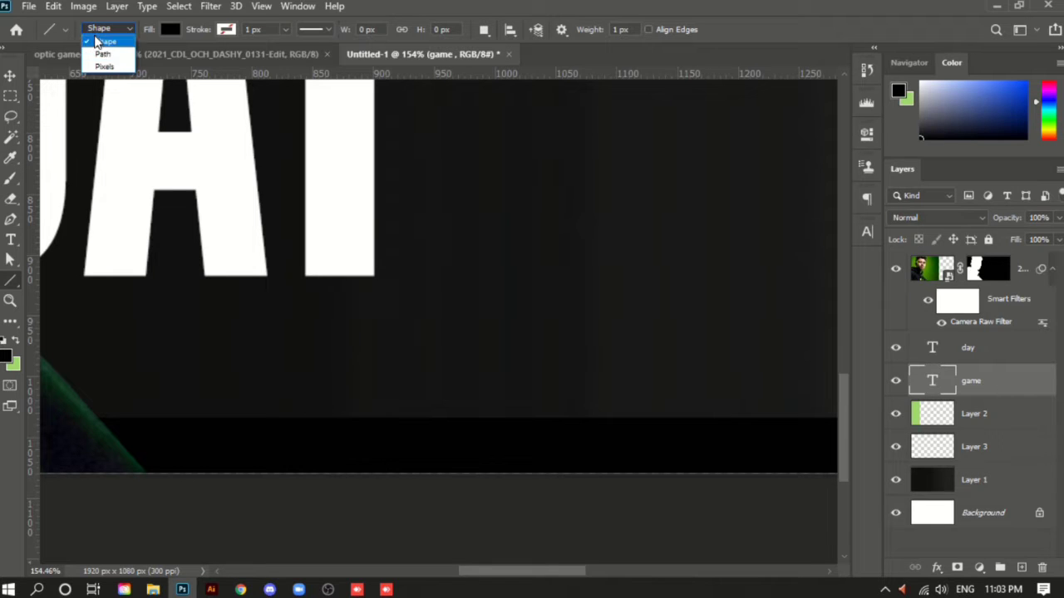
pyautogui.click(101, 42)
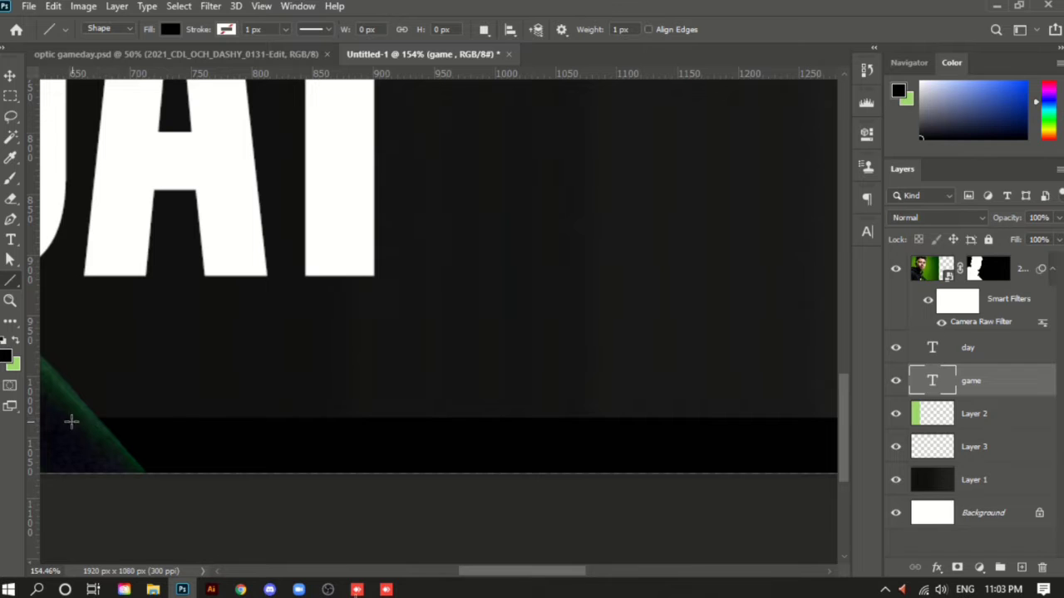
pyautogui.moveTo(84, 416); pyautogui.dragTo(117, 424)
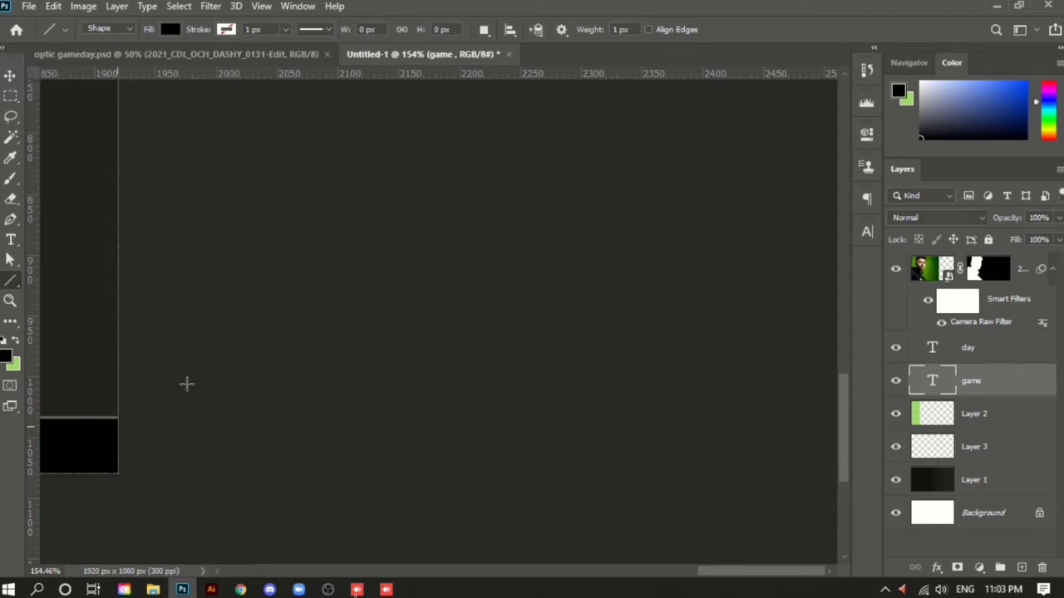
pyautogui.scroll(-3, 191, 389)
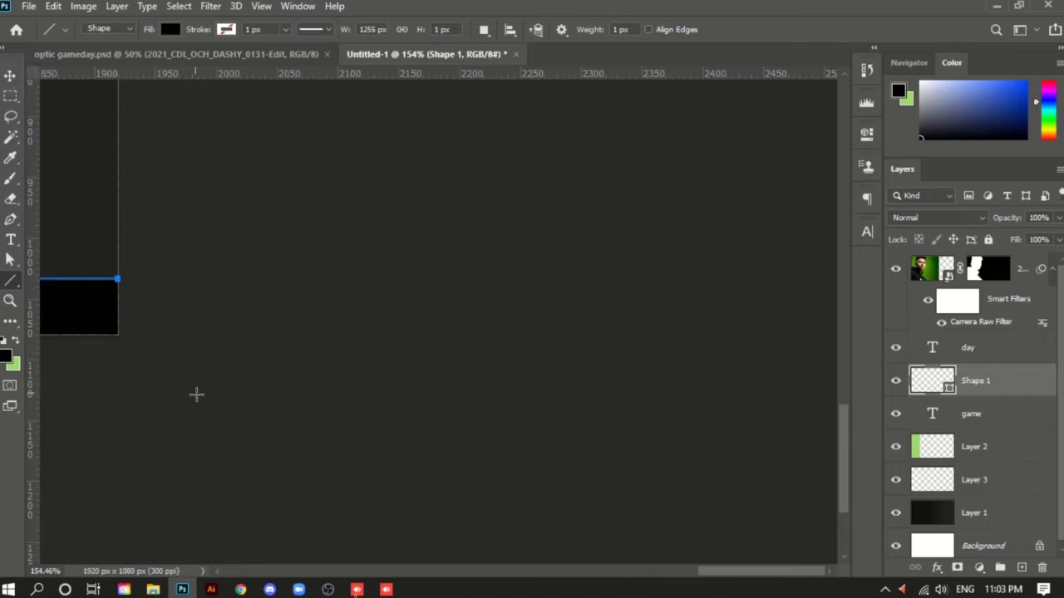
pyautogui.moveTo(199, 399); pyautogui.dragTo(489, 463)
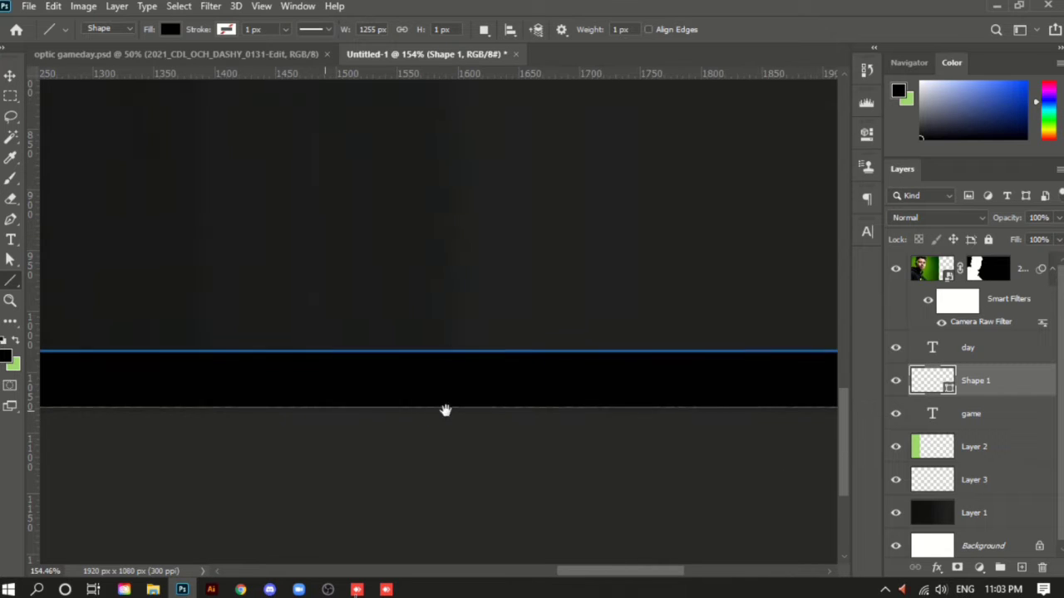
pyautogui.scroll(-5, 511, 409)
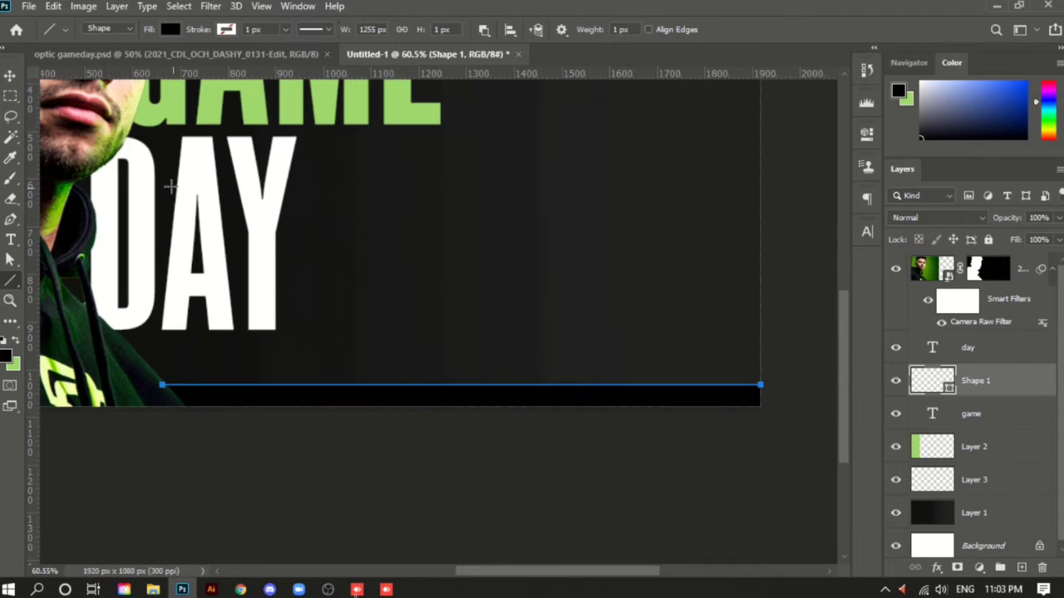
# Set both the fill and the stroke of the line above the black strip to the recently used light green
pyautogui.click(170, 30)
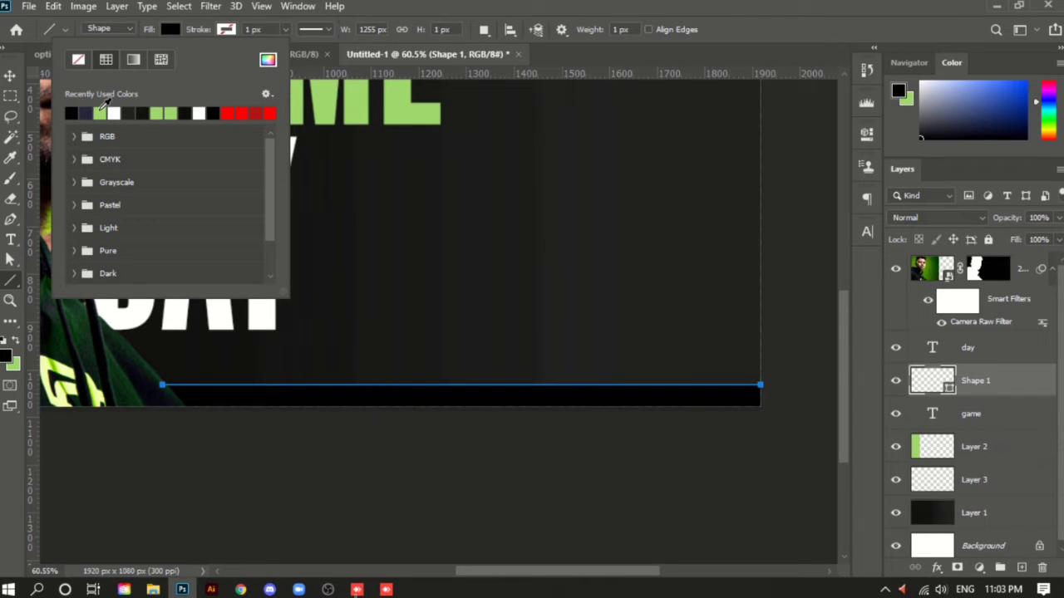
pyautogui.click(101, 108)
pyautogui.click(230, 33)
pyautogui.click(226, 31)
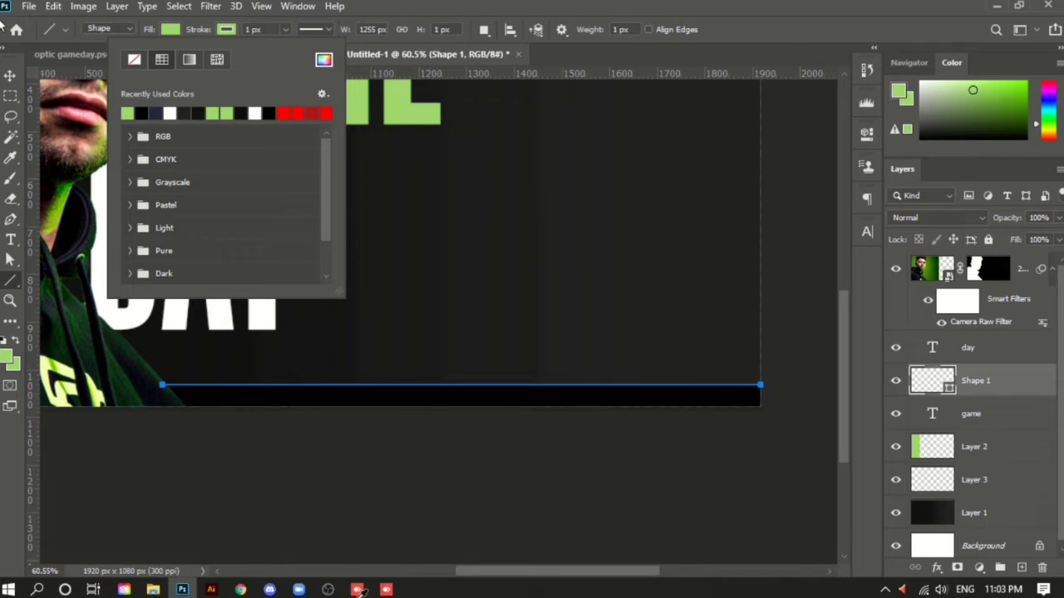
pyautogui.click(8, 76)
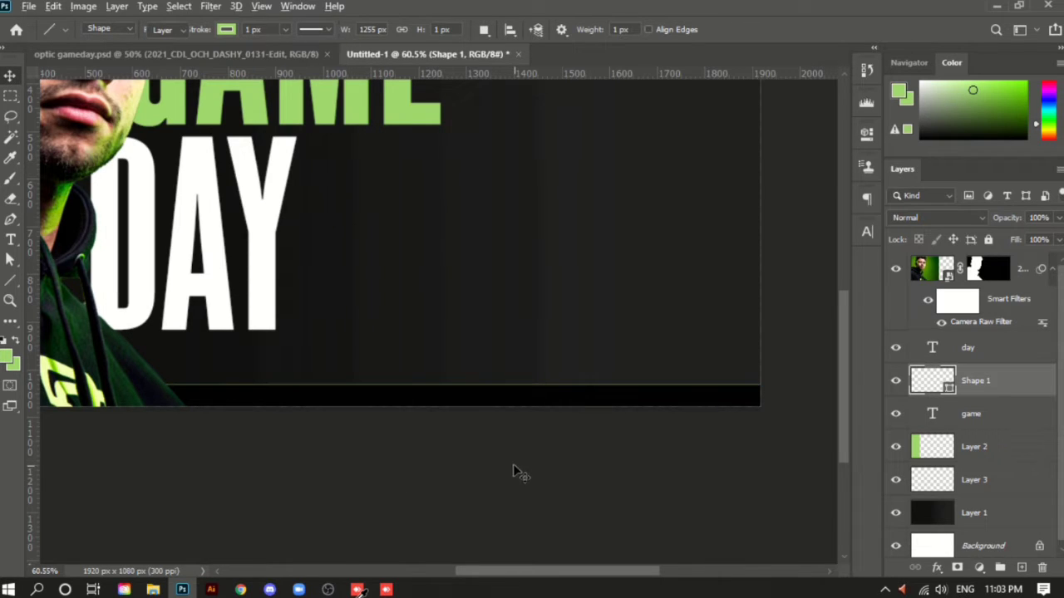
# Thicken the green line's stroke to 4.68 px
pyautogui.scroll(6, 513, 463)
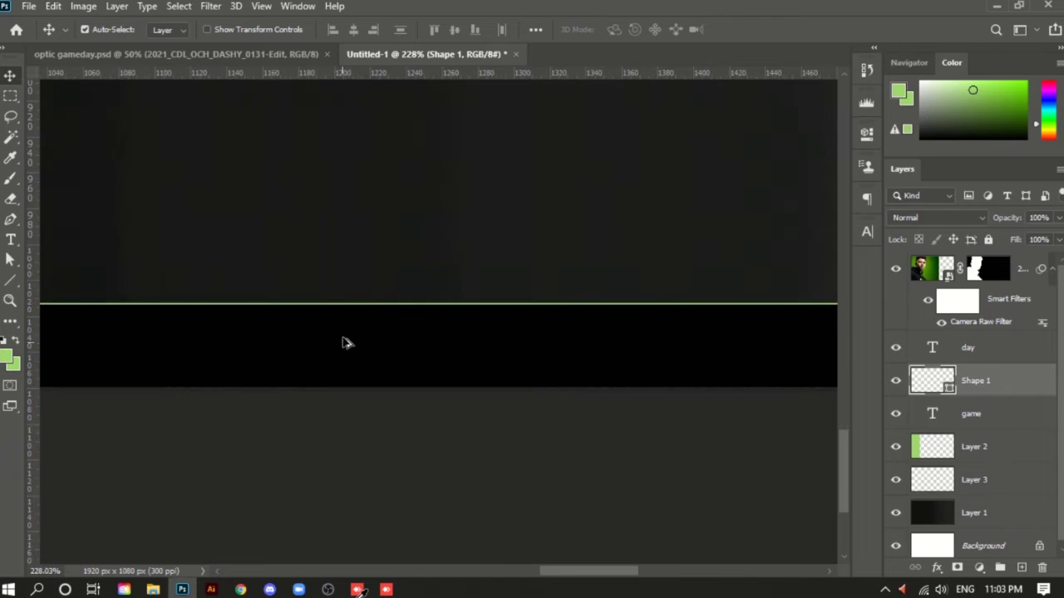
pyautogui.scroll(-5, 360, 316)
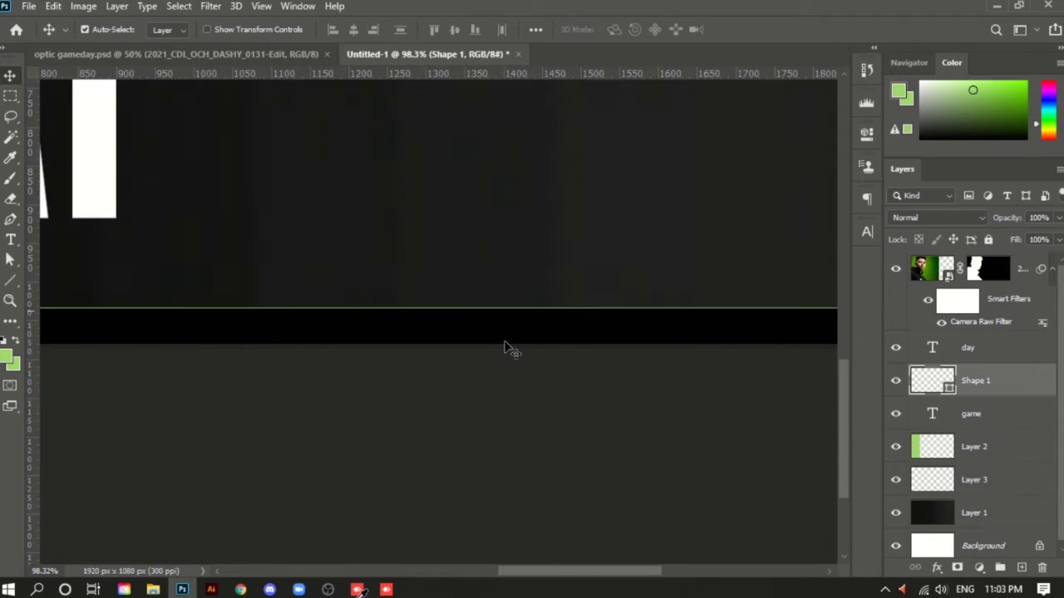
pyautogui.click(10, 259)
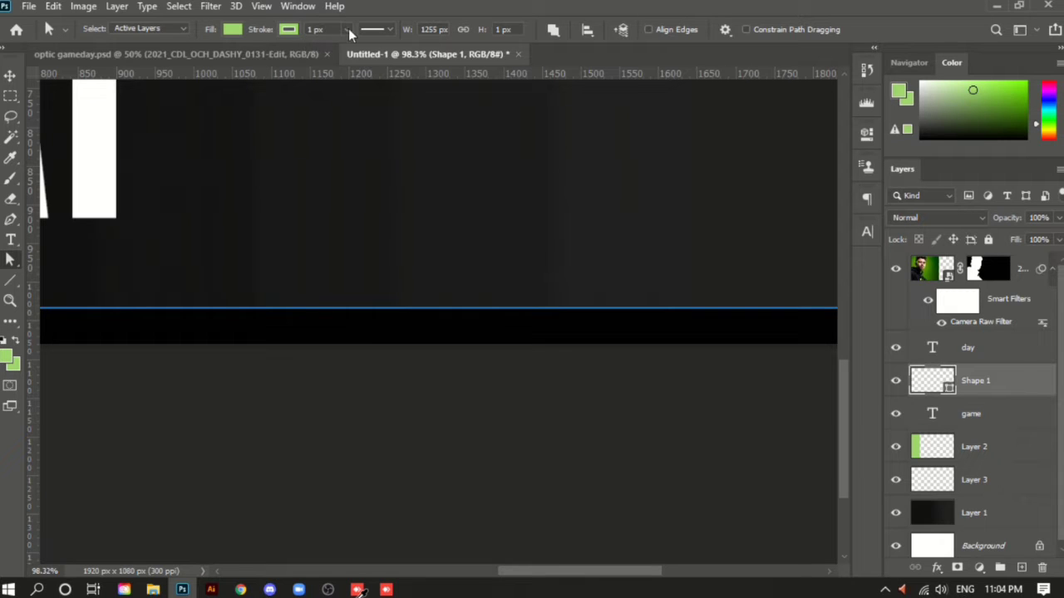
pyautogui.click(389, 29)
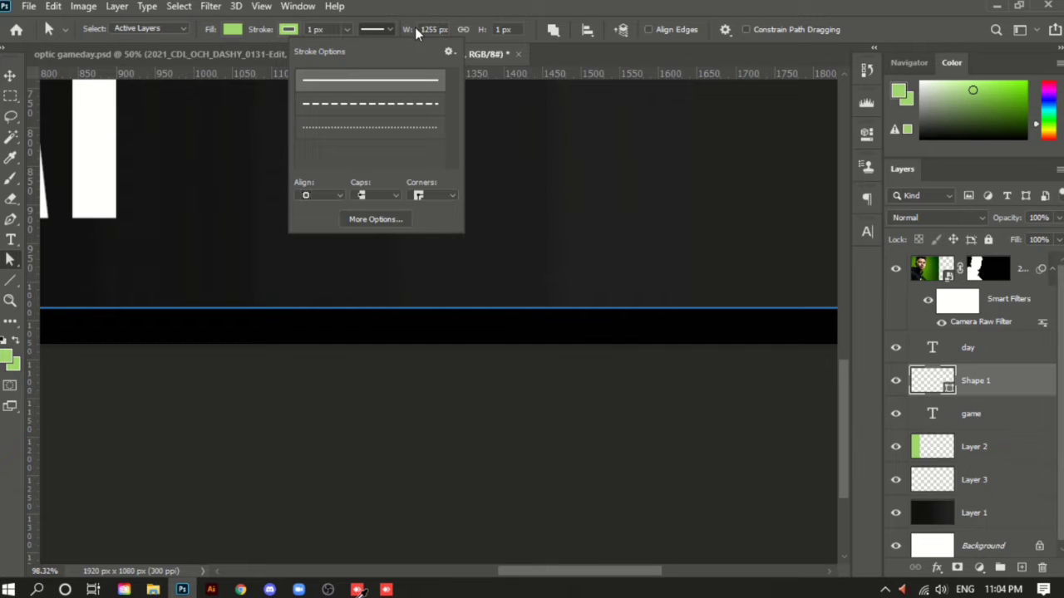
pyautogui.click(316, 198)
pyautogui.click(324, 230)
pyautogui.click(345, 29)
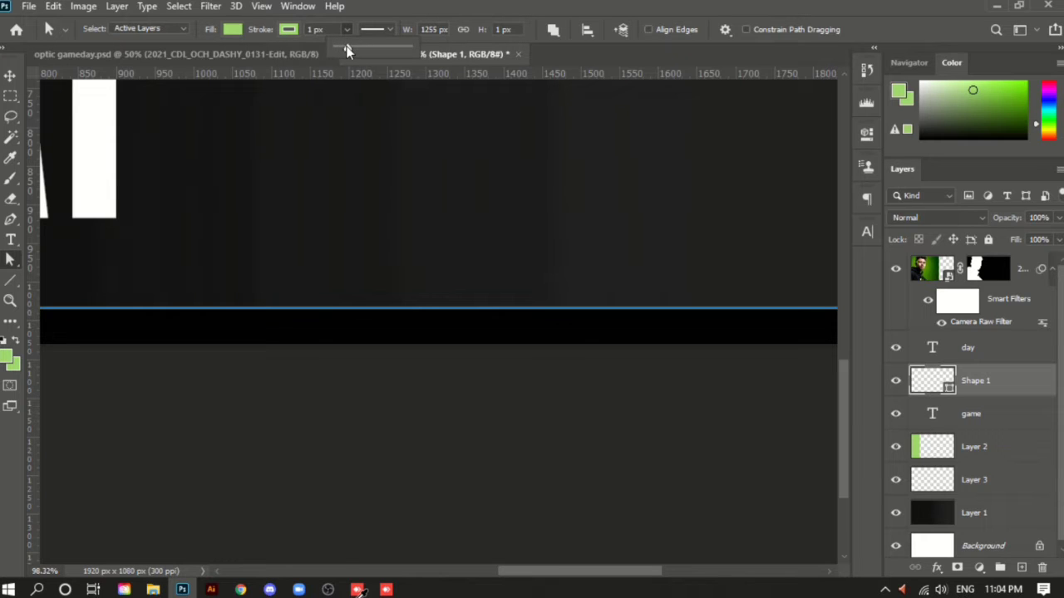
pyautogui.moveTo(346, 47); pyautogui.dragTo(348, 48)
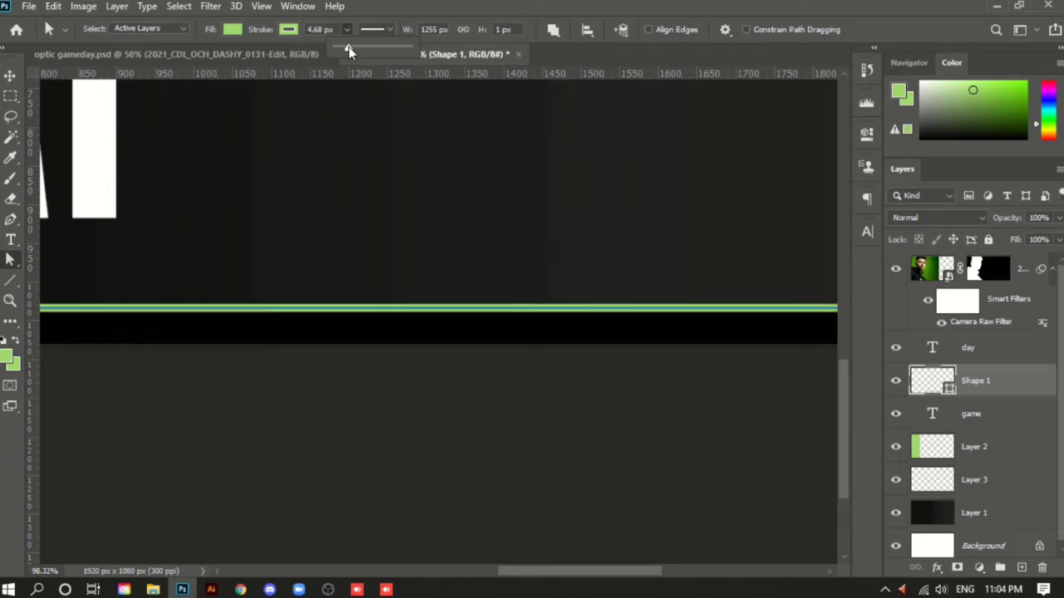
pyautogui.click(153, 142)
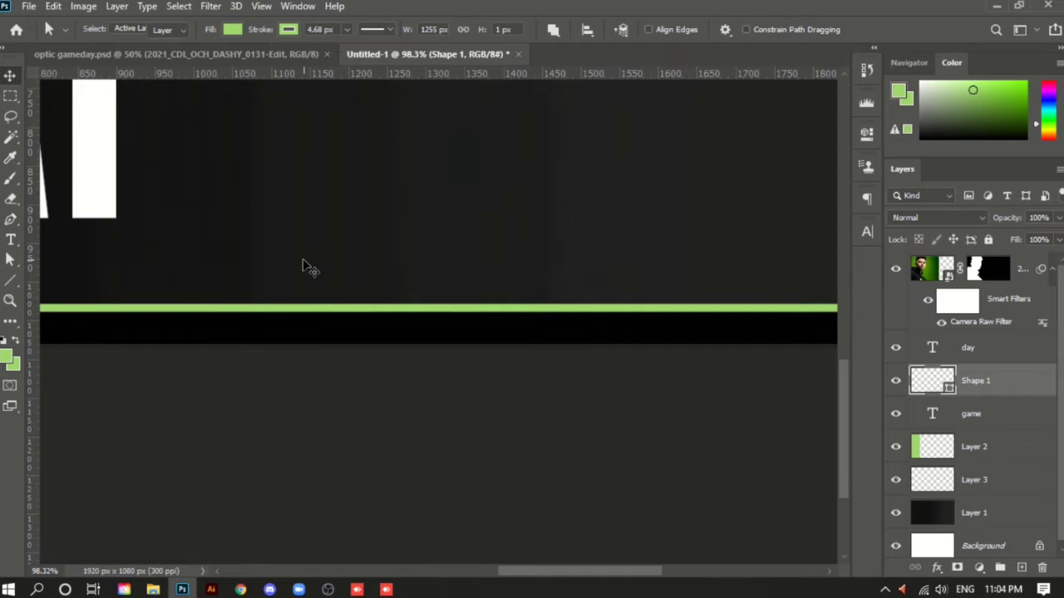
pyautogui.scroll(-6, 304, 266)
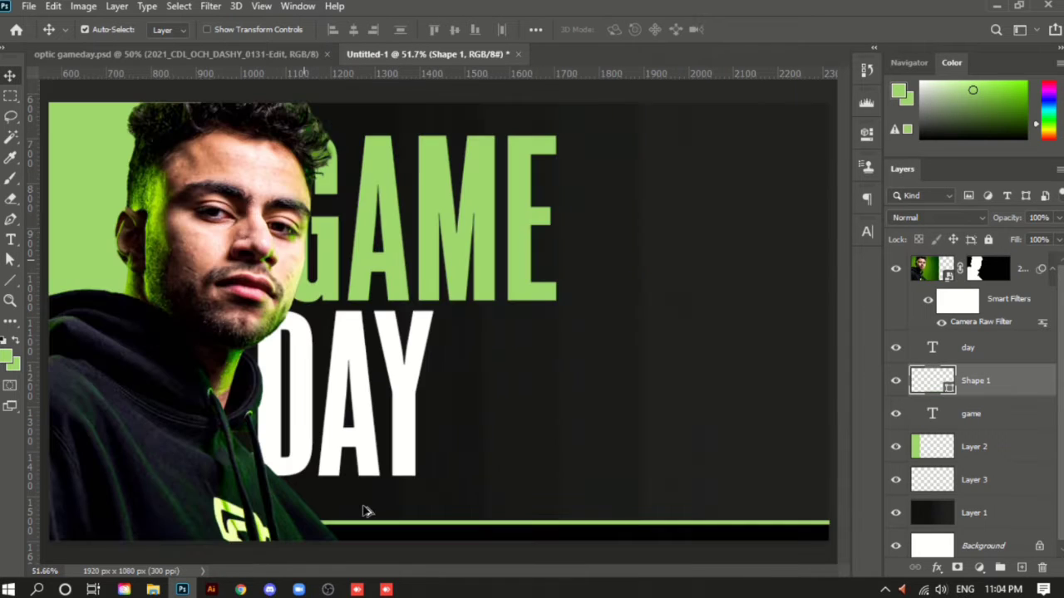
# Thin the stroke of the green line above the black strip to 0.95 px
pyautogui.scroll(5, 357, 519)
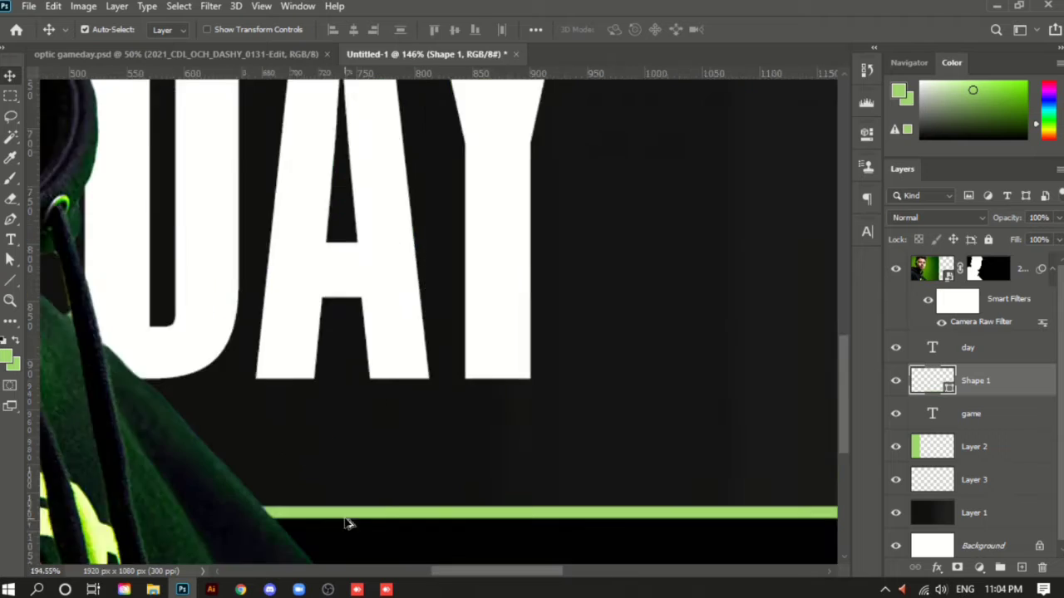
pyautogui.click(10, 259)
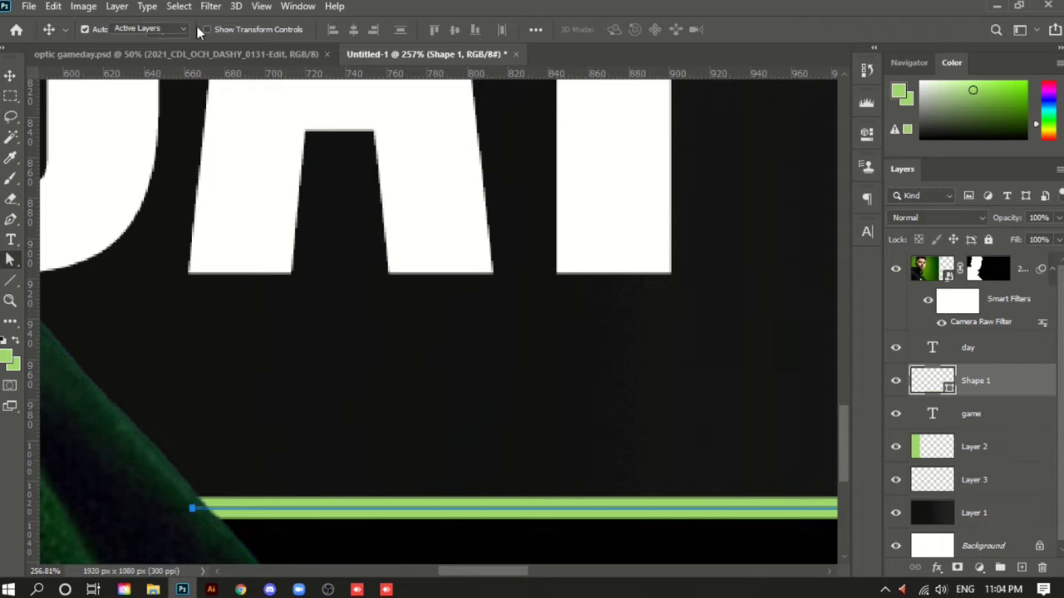
pyautogui.click(288, 29)
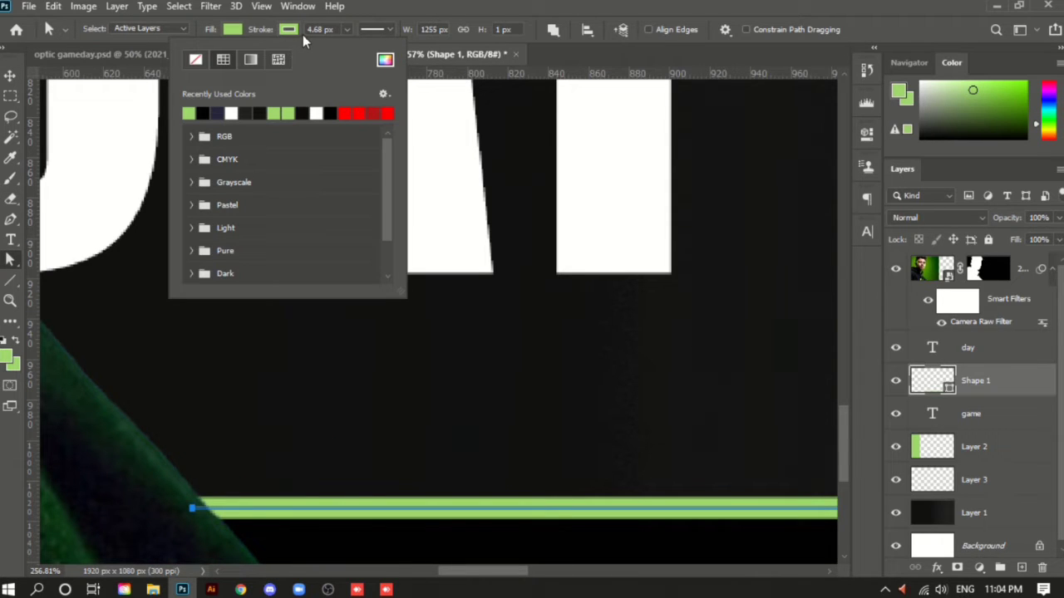
pyautogui.click(346, 30)
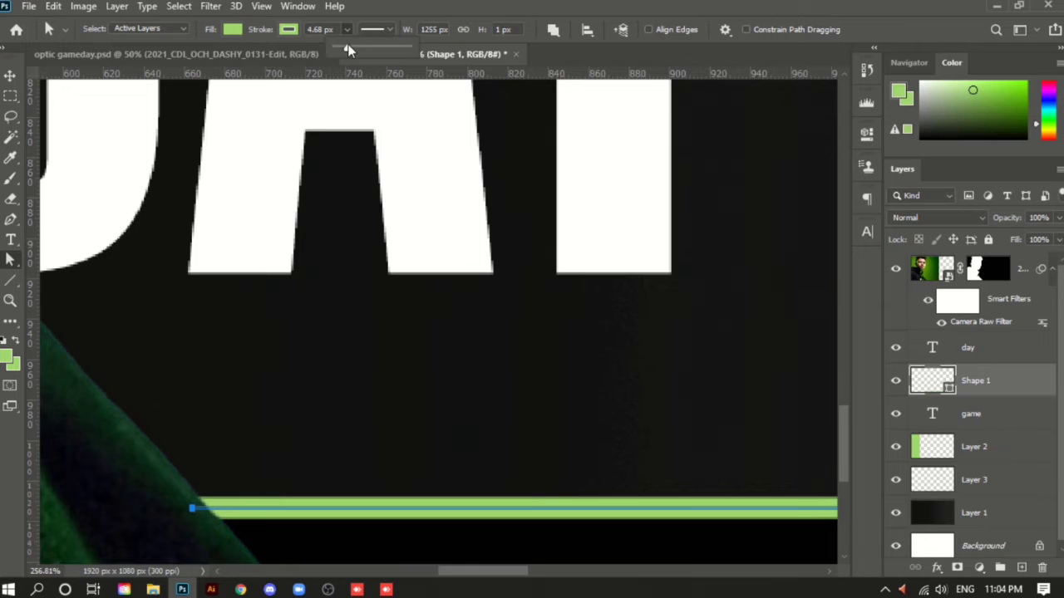
pyautogui.moveTo(349, 49); pyautogui.dragTo(346, 49)
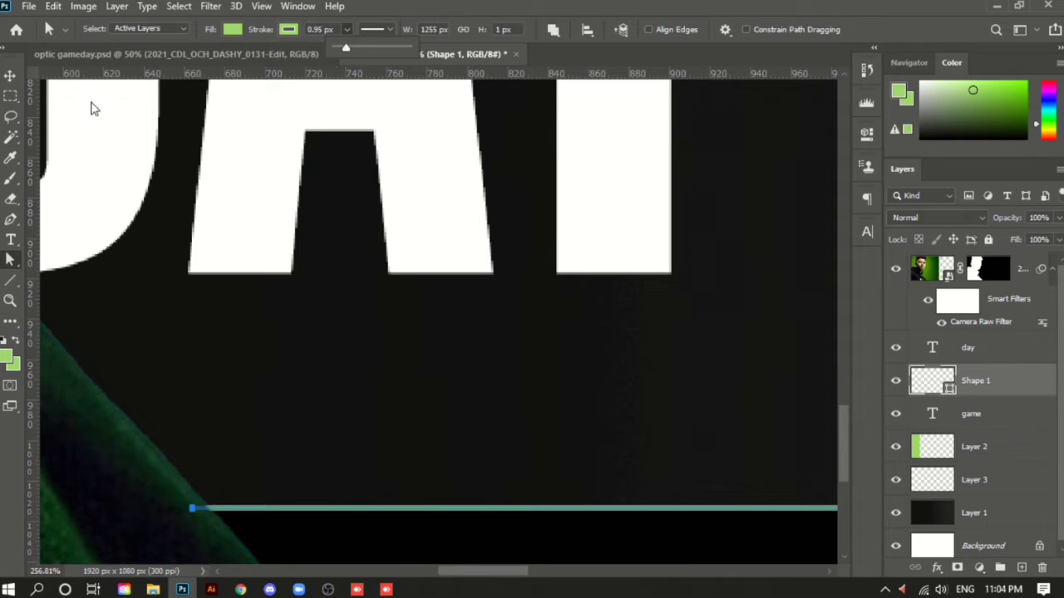
pyautogui.click(10, 75)
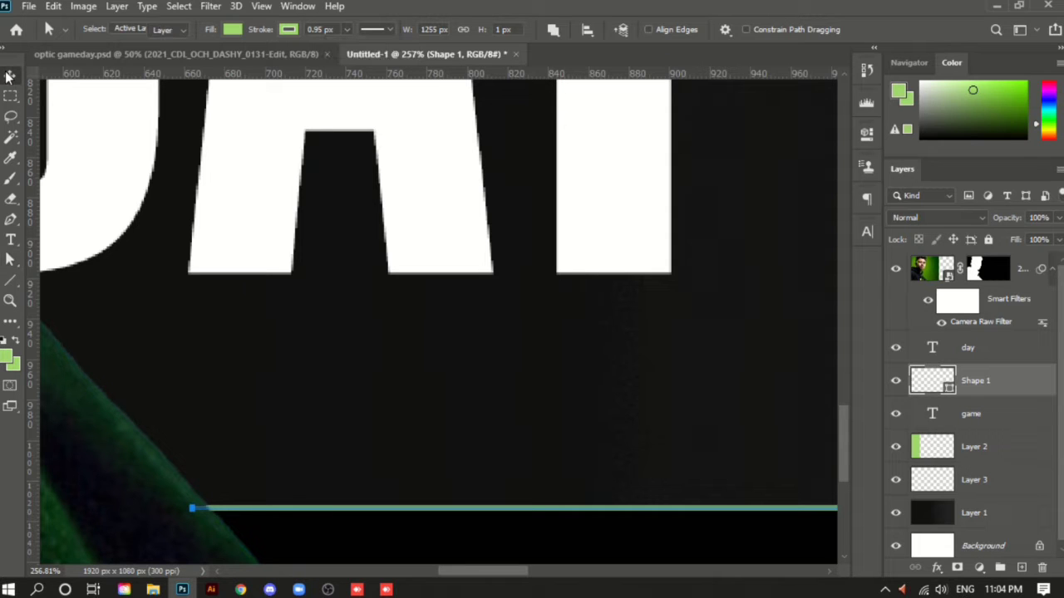
# Rasterize the green line's layer and fade its end beside the hoodie with a soft eraser at 70% opacity
pyautogui.scroll(-3, 378, 172)
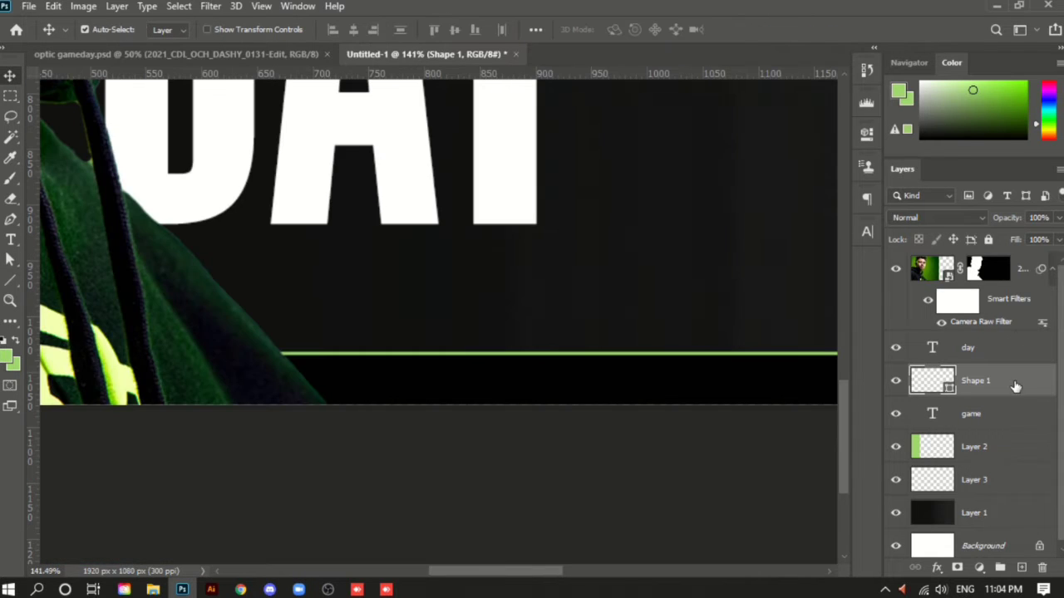
pyautogui.rightClick(1017, 387)
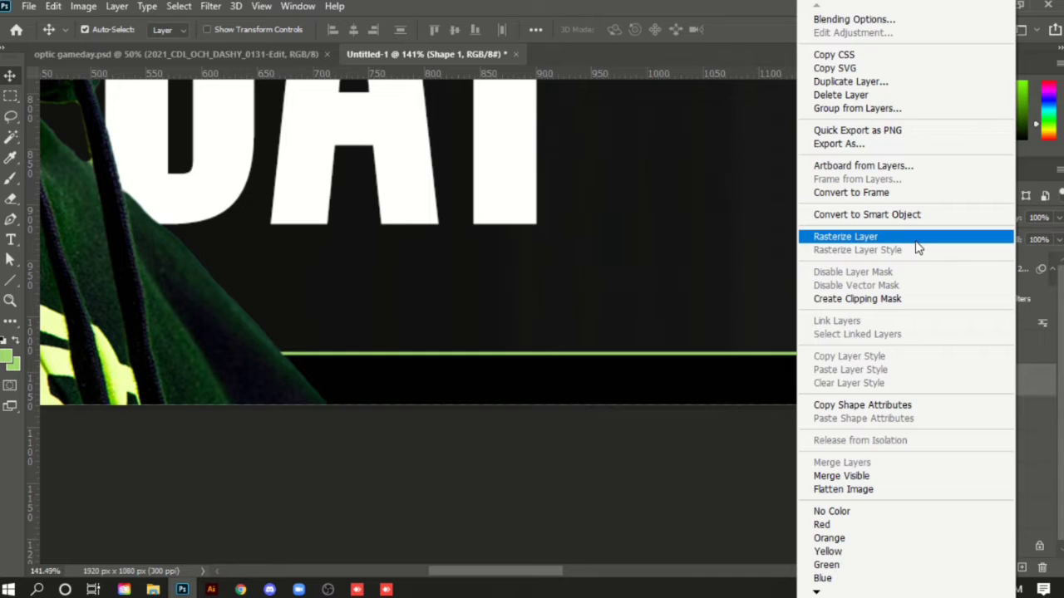
pyautogui.click(917, 241)
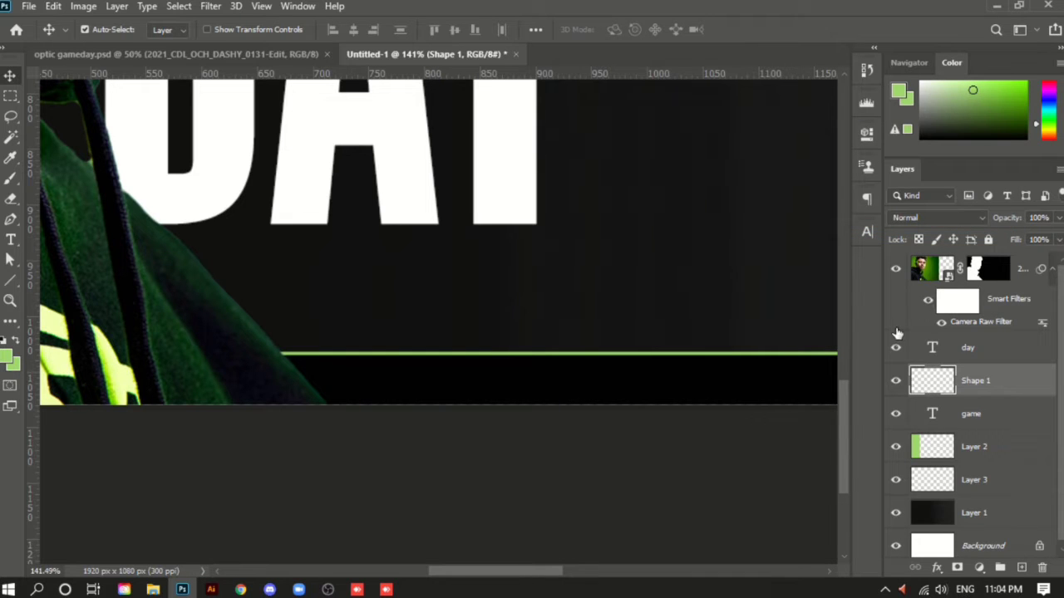
pyautogui.press('e')
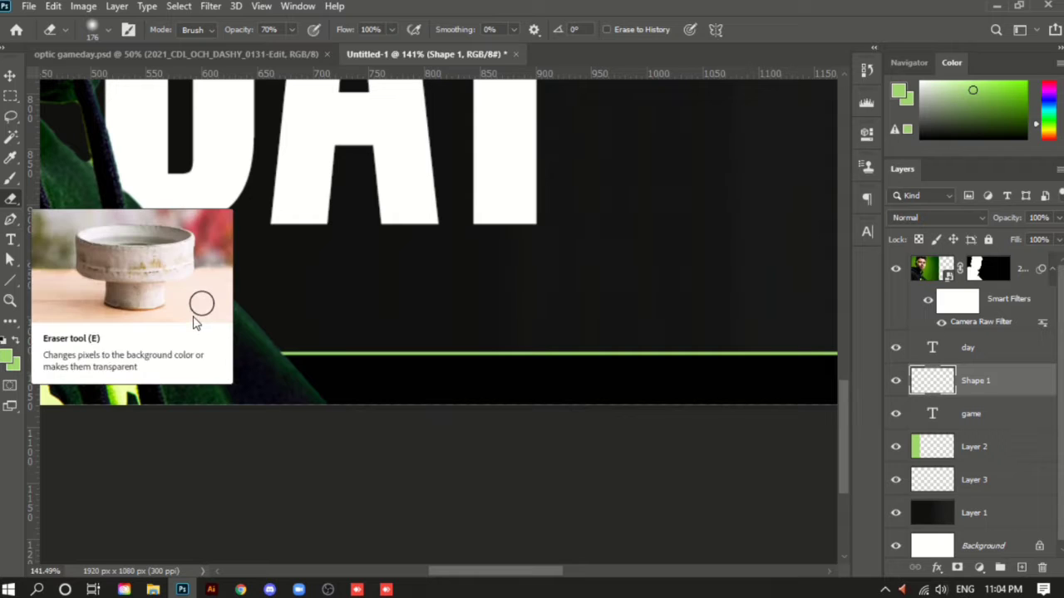
pyautogui.moveTo(304, 306)
pyautogui.mouseDown()
pyautogui.moveTo(340, 306)
pyautogui.moveTo(329, 247)
pyautogui.moveTo(310, 233)
pyautogui.moveTo(268, 239)
pyautogui.mouseUp()
pyautogui.scroll(2, 268, 308)
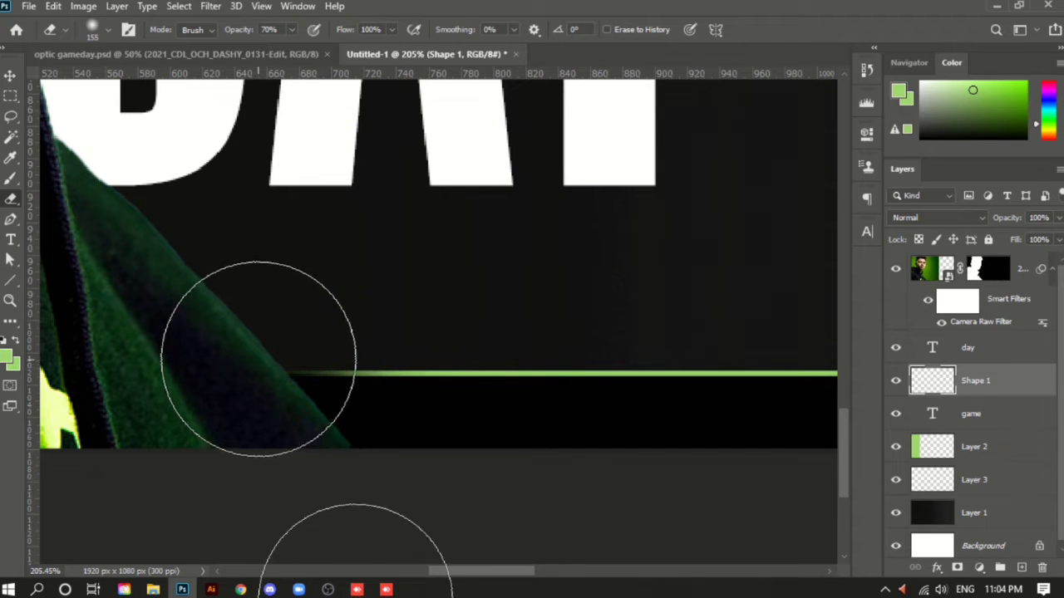
pyautogui.moveTo(264, 359)
pyautogui.mouseDown()
pyautogui.moveTo(274, 349)
pyautogui.moveTo(303, 364)
pyautogui.mouseUp()
pyautogui.scroll(-5, 302, 364)
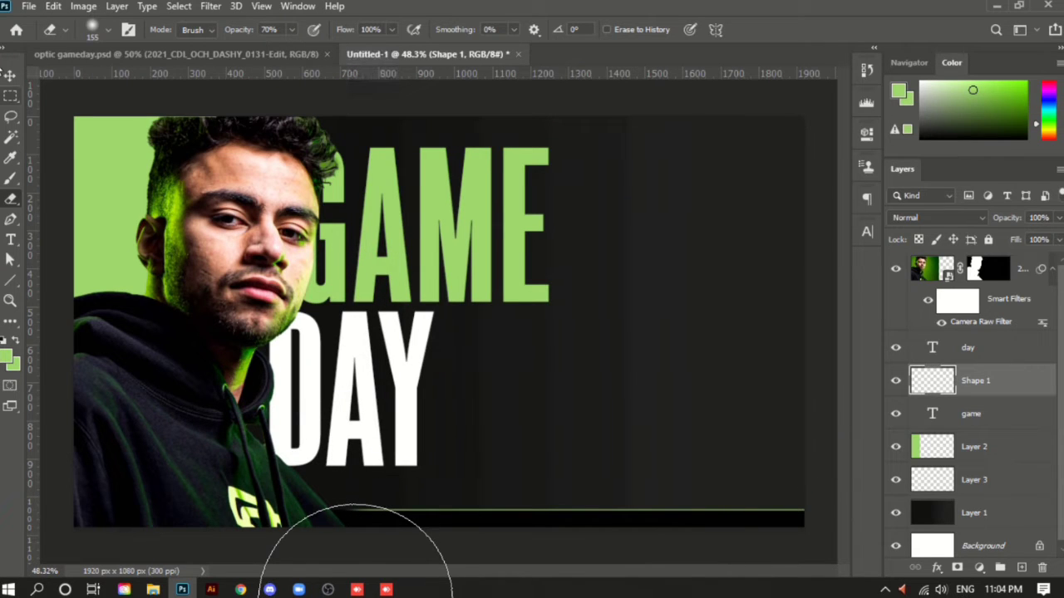
# Shift the GAME text slightly left and down, and move DAY slightly left so it sits close beneath GAME
pyautogui.click(9, 76)
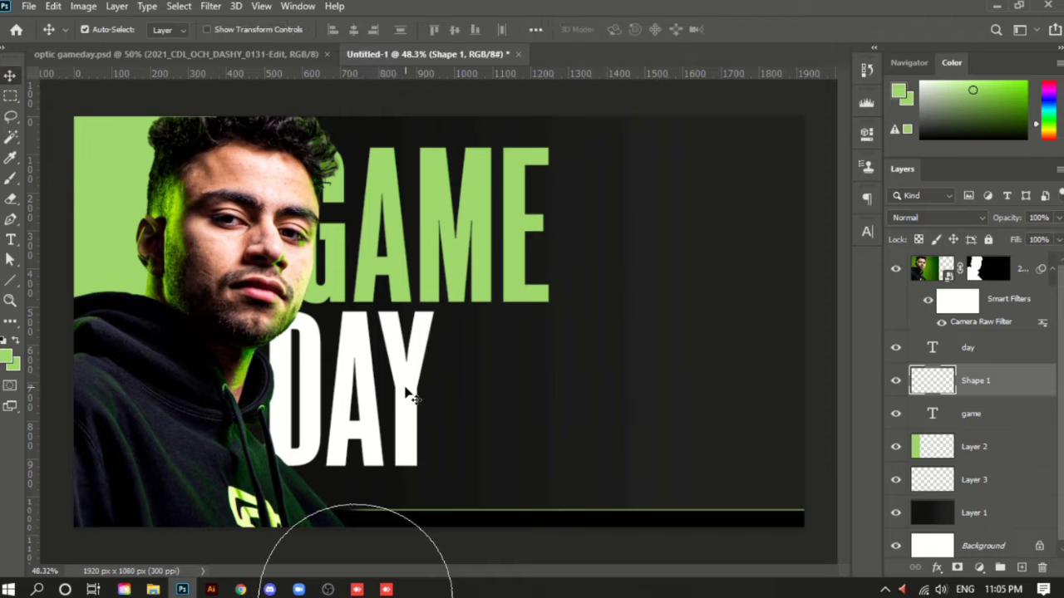
pyautogui.moveTo(409, 390); pyautogui.dragTo(407, 397)
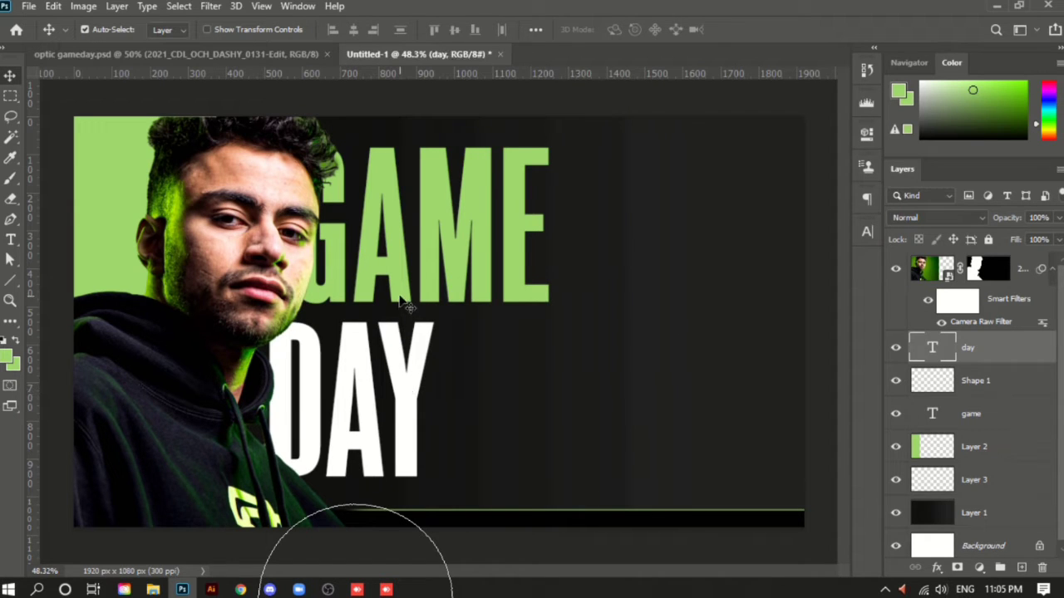
pyautogui.moveTo(401, 303); pyautogui.dragTo(389, 307)
pyautogui.moveTo(397, 347); pyautogui.dragTo(391, 339)
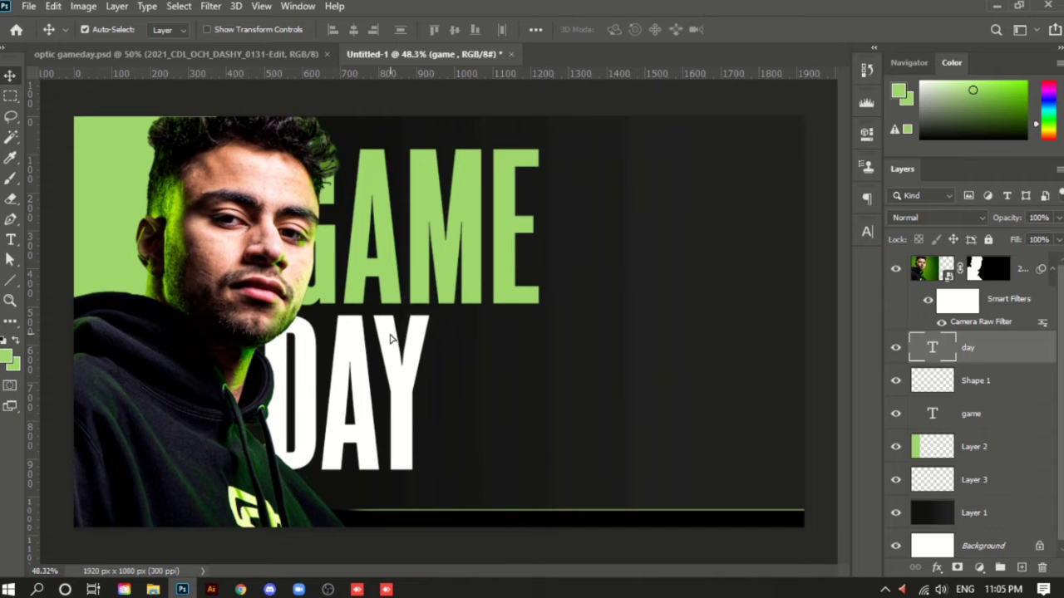
pyautogui.scroll(4, 585, 391)
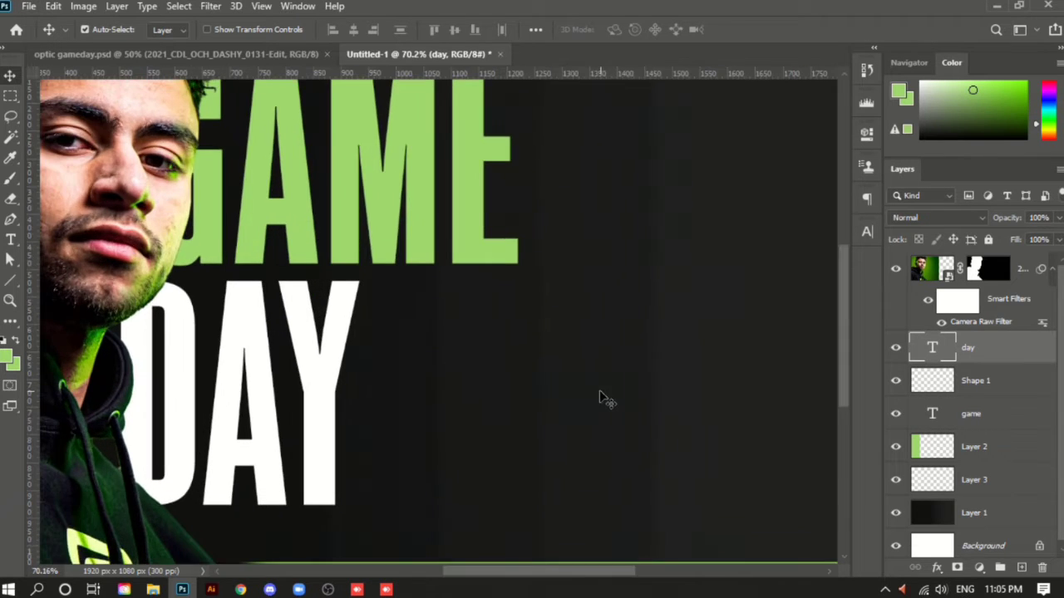
pyautogui.moveTo(596, 390); pyautogui.dragTo(508, 353)
pyautogui.scroll(-4, 605, 376)
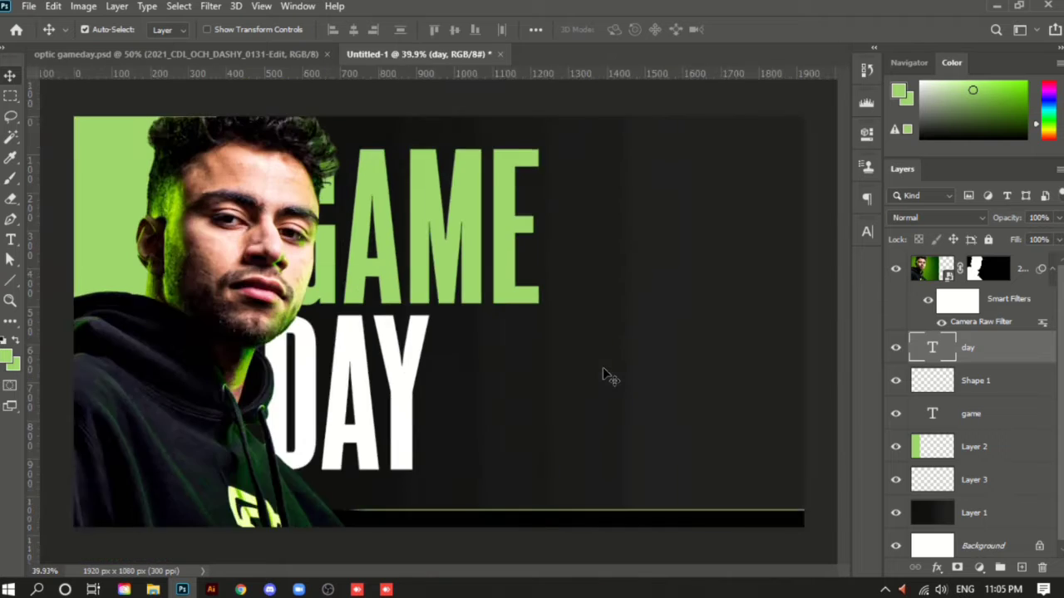
# Scale the OpTic logo down to about 37% and place it beside the DAY text, below the end of GAME
pyautogui.scroll(1, 678, 481)
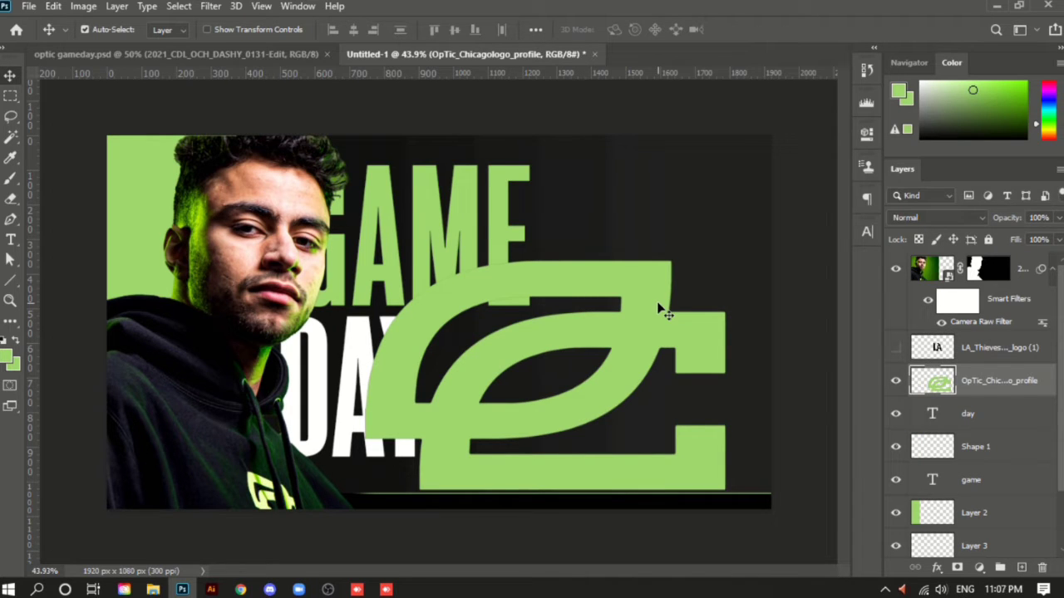
pyautogui.hotkey('ctrl', 't')
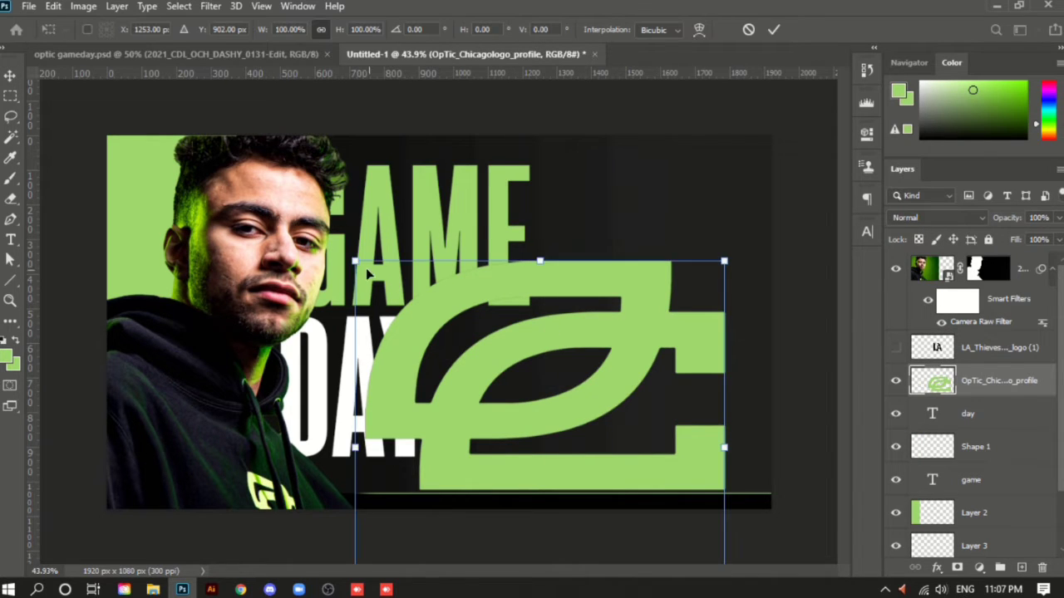
pyautogui.moveTo(368, 274); pyautogui.dragTo(624, 462)
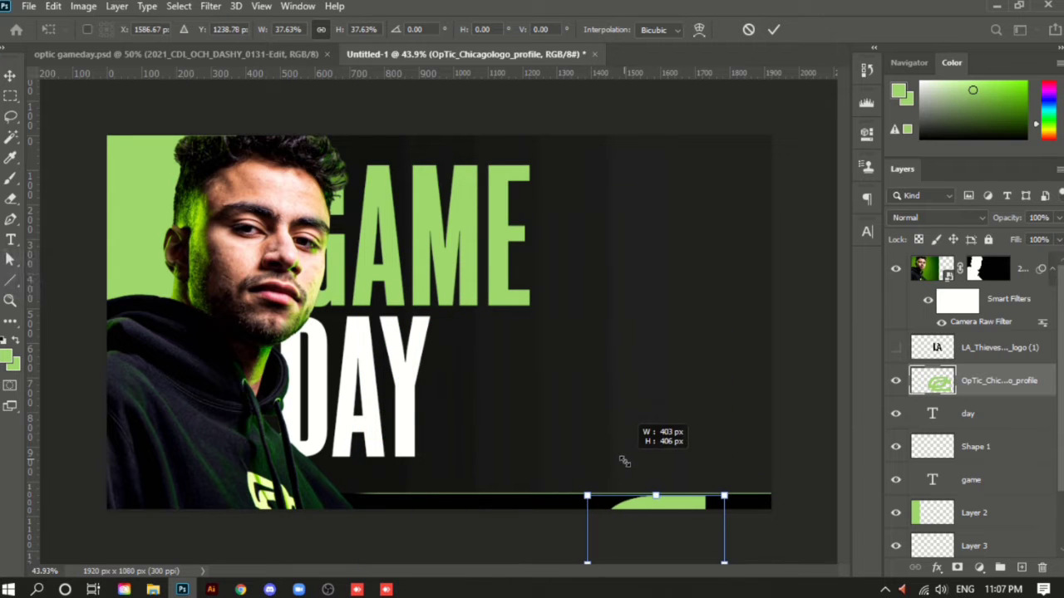
pyautogui.moveTo(637, 513); pyautogui.dragTo(539, 341)
pyautogui.press('Return')
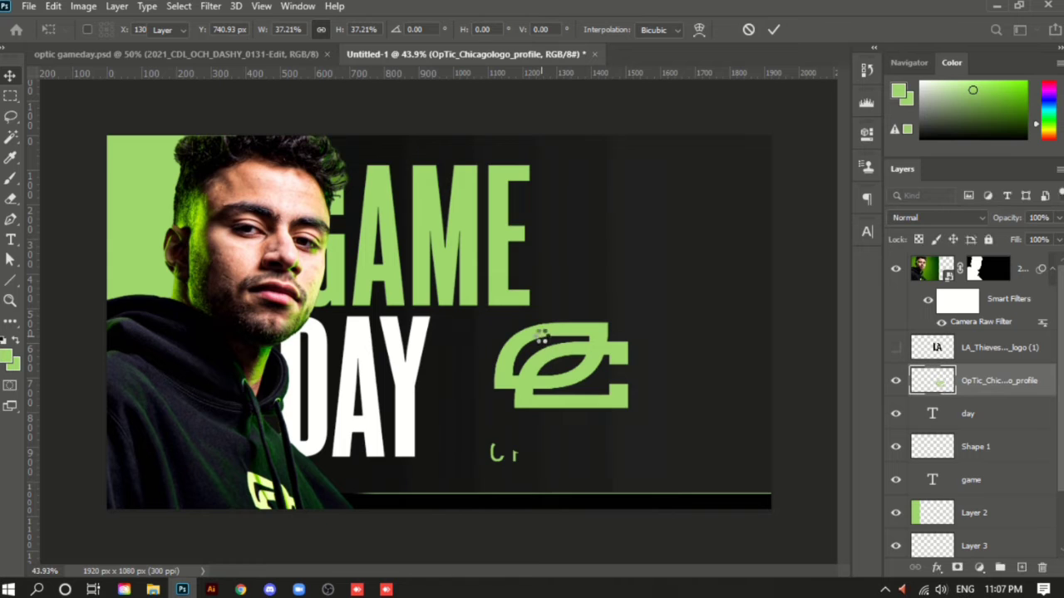
# Erase the leftover green lettering beneath the OpTic logo
pyautogui.press('e')
pyautogui.moveTo(465, 479); pyautogui.dragTo(518, 475)
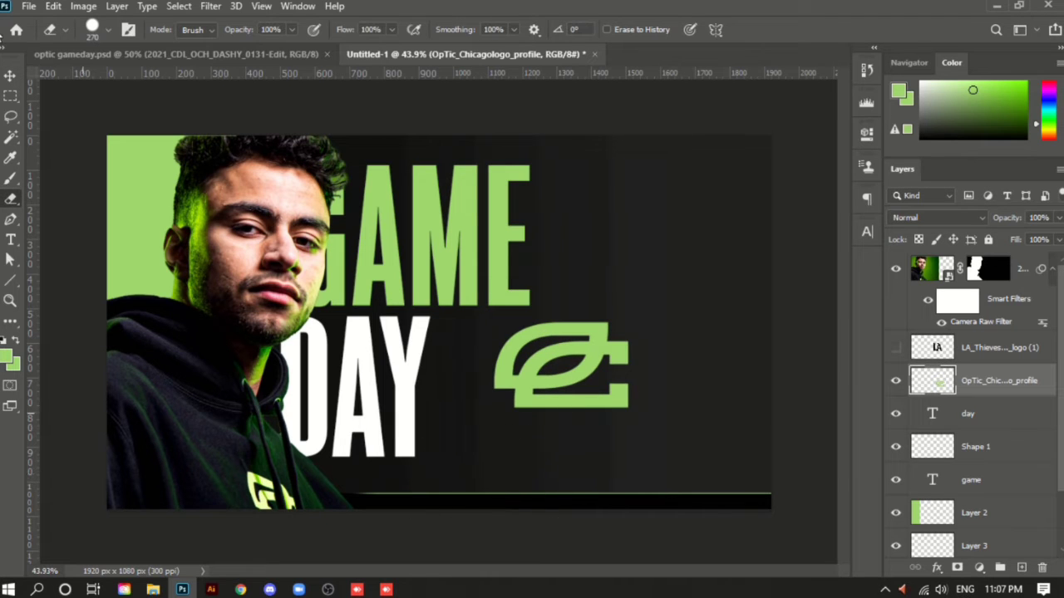
pyautogui.click(11, 78)
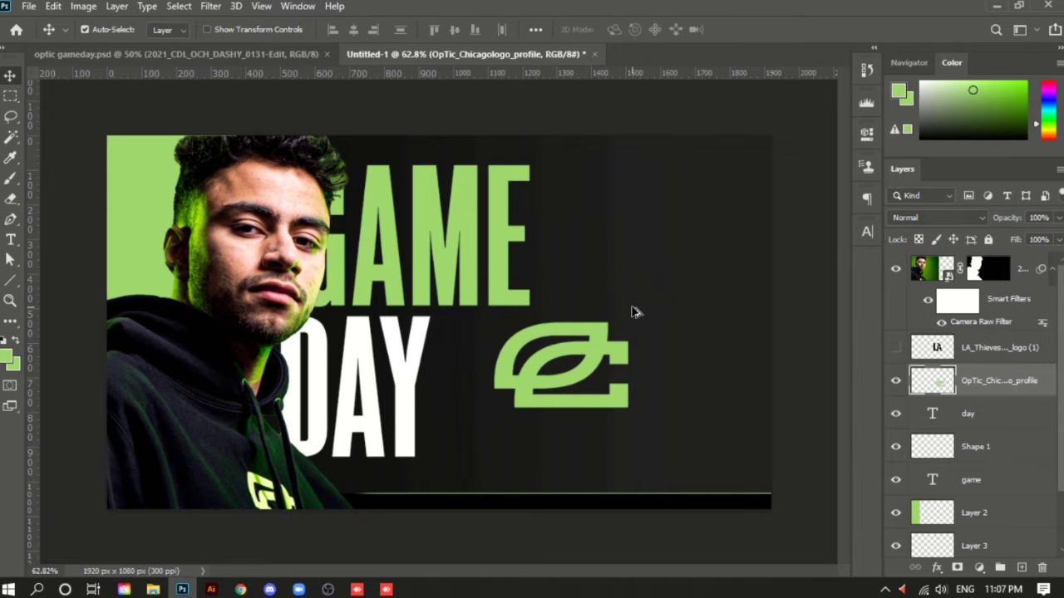
# Scale the OpTic logo down further to about 81% and align its top edge with the upper part of DAY
pyautogui.scroll(2, 632, 311)
pyautogui.hotkey('ctrl', 't')
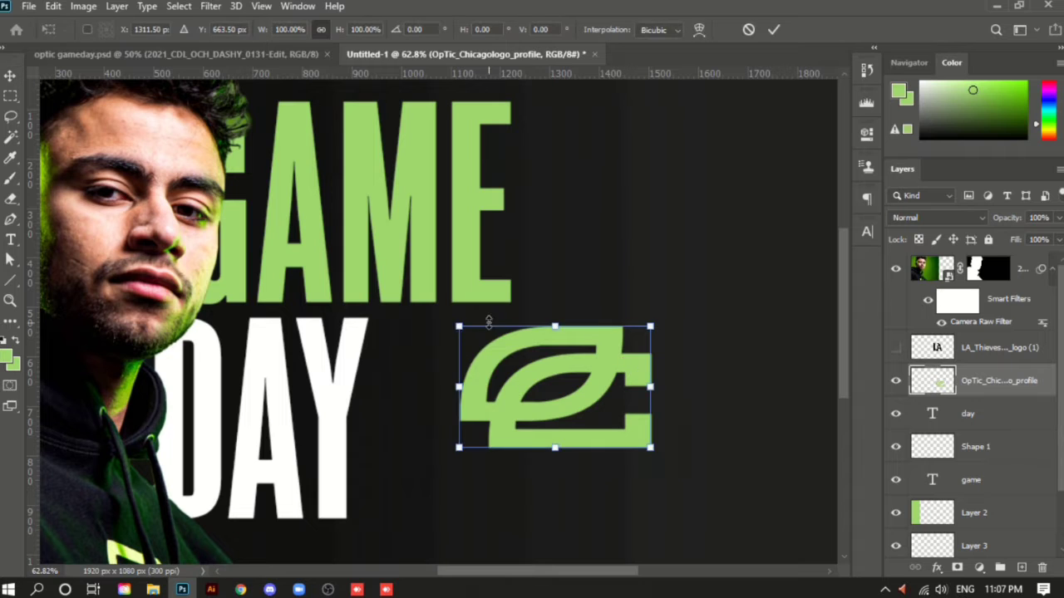
pyautogui.moveTo(460, 326); pyautogui.dragTo(496, 349)
pyautogui.moveTo(592, 414); pyautogui.dragTo(571, 394)
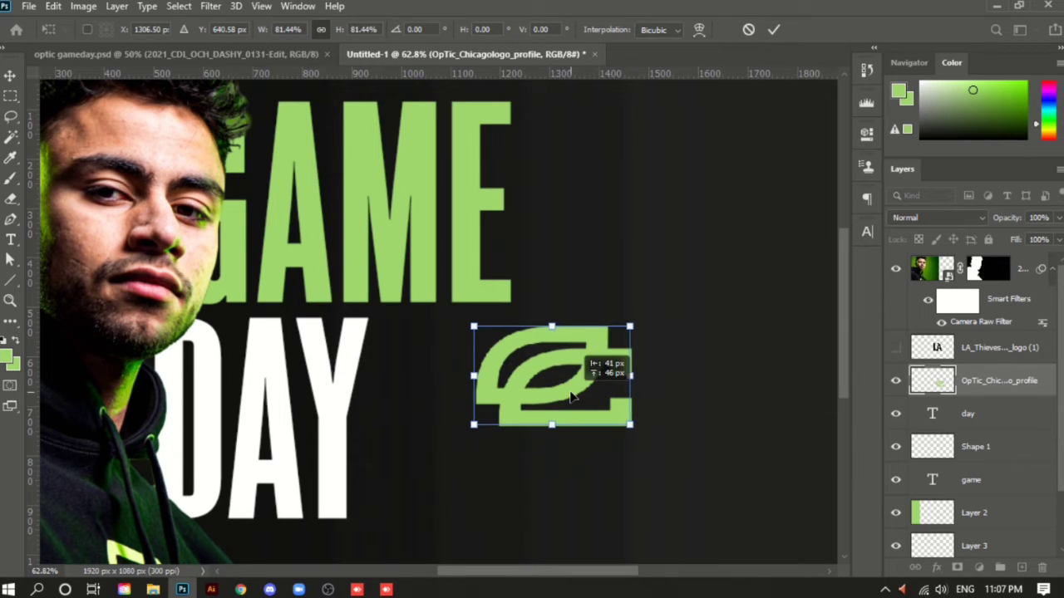
pyautogui.press('Return')
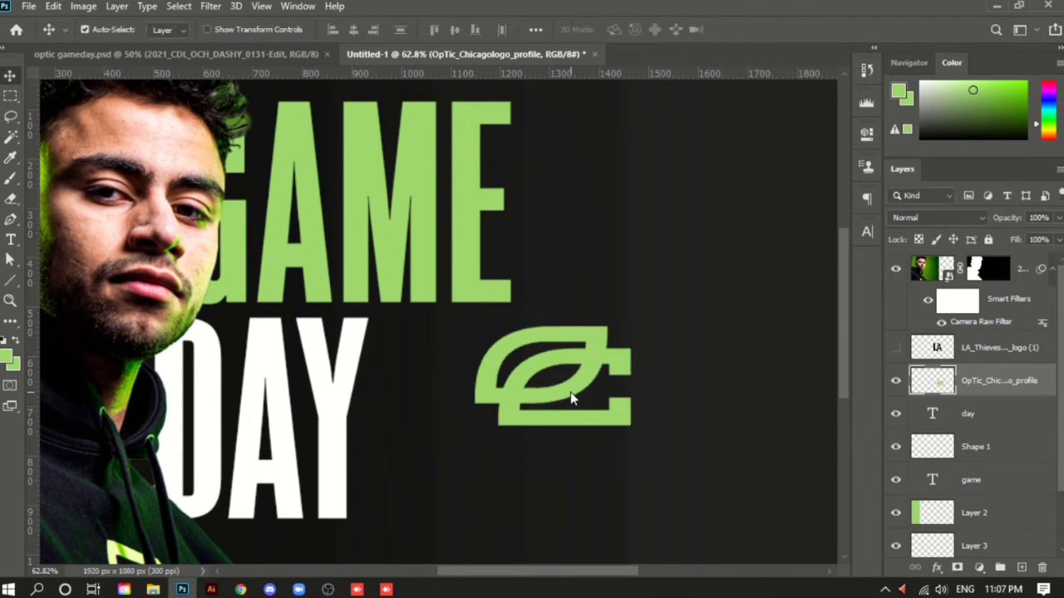
# Make the LA Thieves crest logo visible and move it down beneath the OpTic logo
pyautogui.scroll(2, 571, 399)
pyautogui.click(896, 353)
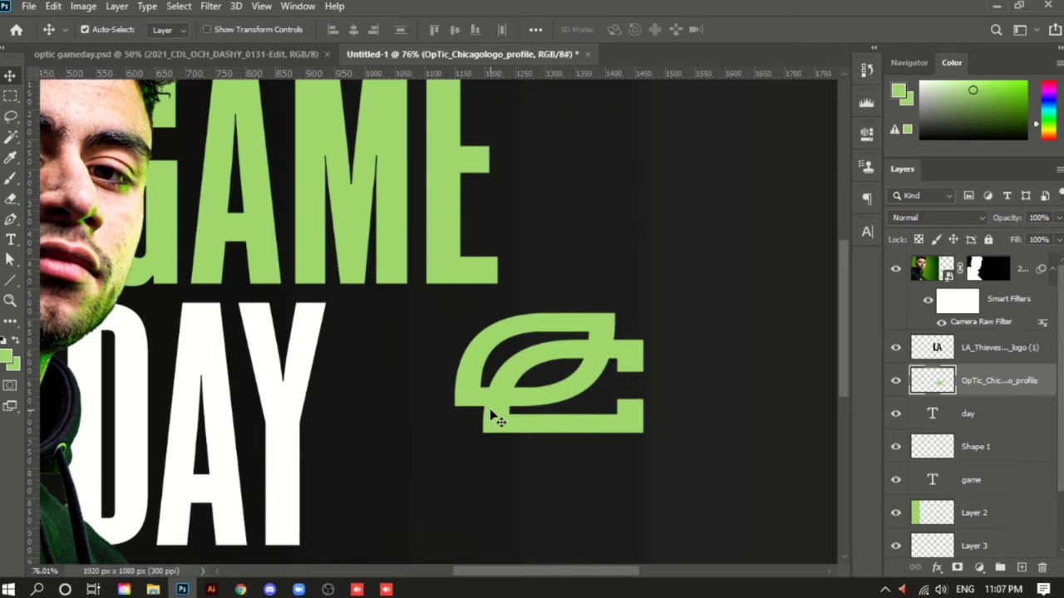
pyautogui.scroll(-1, 491, 415)
pyautogui.moveTo(541, 316); pyautogui.dragTo(615, 296)
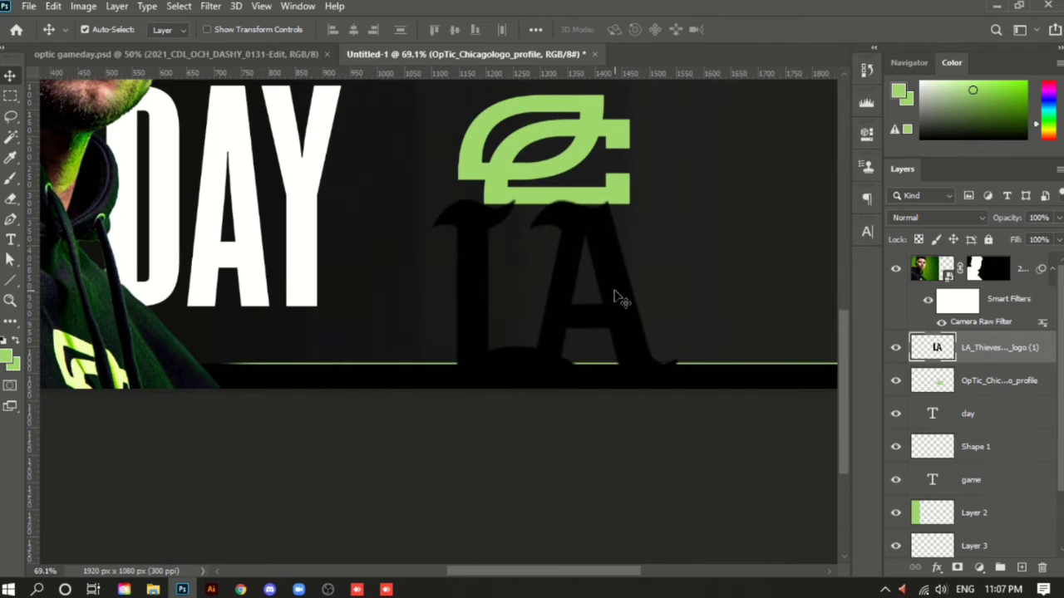
# Shrink the LA Thieves logo to roughly the OpTic logo's size and place it between that logo and the green line
pyautogui.hotkey('ctrl', 't')
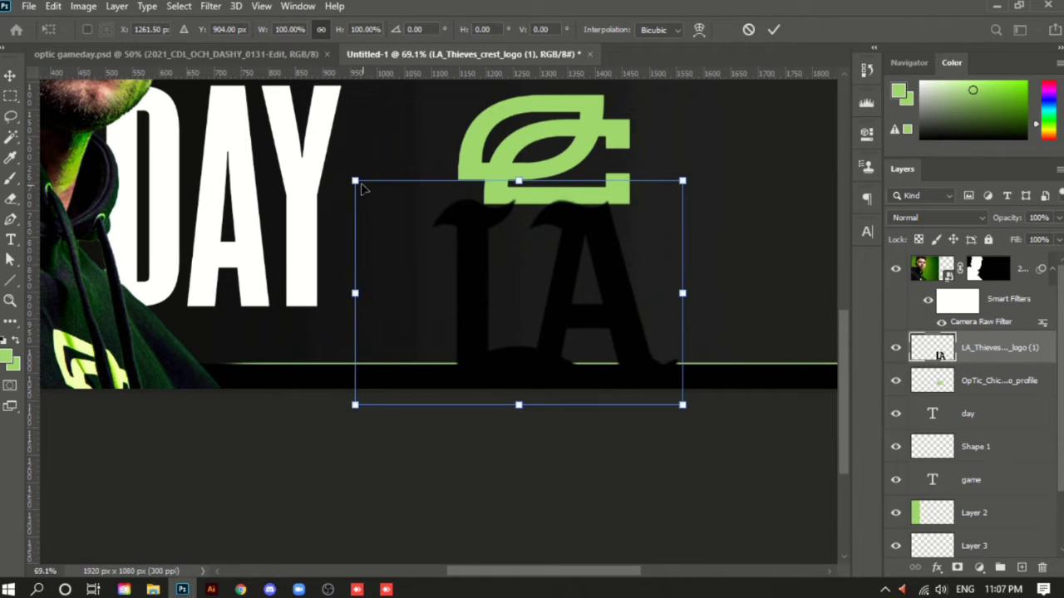
pyautogui.moveTo(361, 188); pyautogui.dragTo(540, 268)
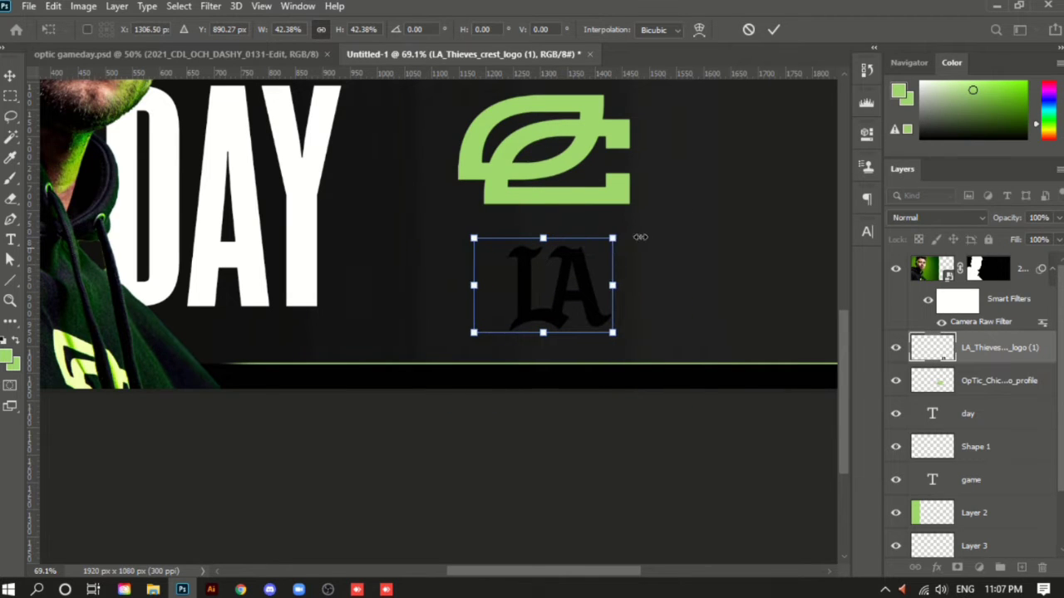
pyautogui.moveTo(613, 238); pyautogui.dragTo(666, 203)
pyautogui.moveTo(604, 241); pyautogui.dragTo(587, 252)
pyautogui.press('Return')
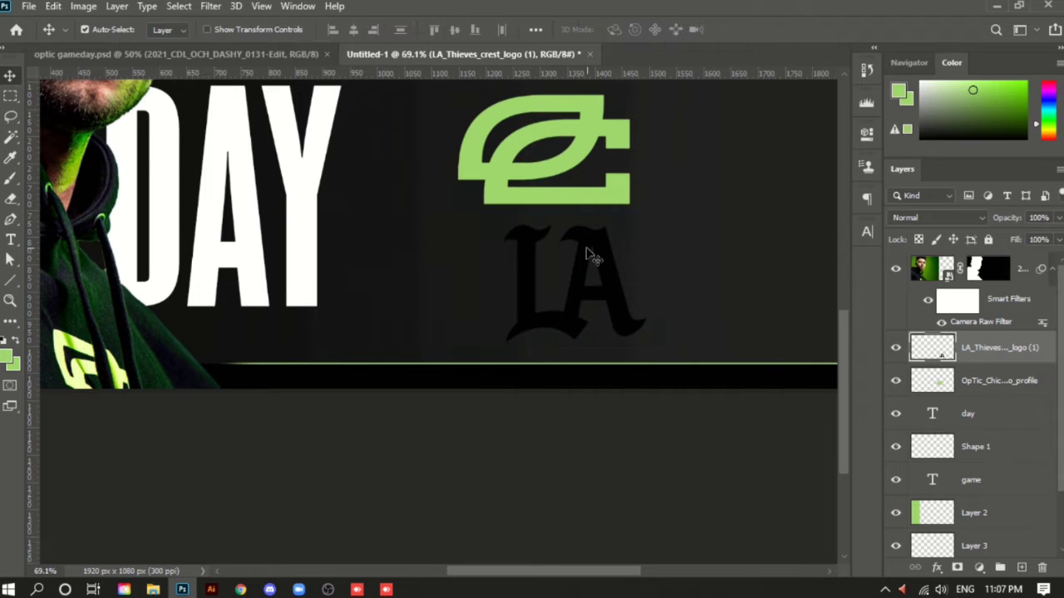
# Move the OpTic and LA Thieves logos slightly right, keeping one above the other beside the DAY text
pyautogui.scroll(1, 587, 255)
pyautogui.scroll(3, 587, 254)
pyautogui.moveTo(586, 250); pyautogui.dragTo(628, 233)
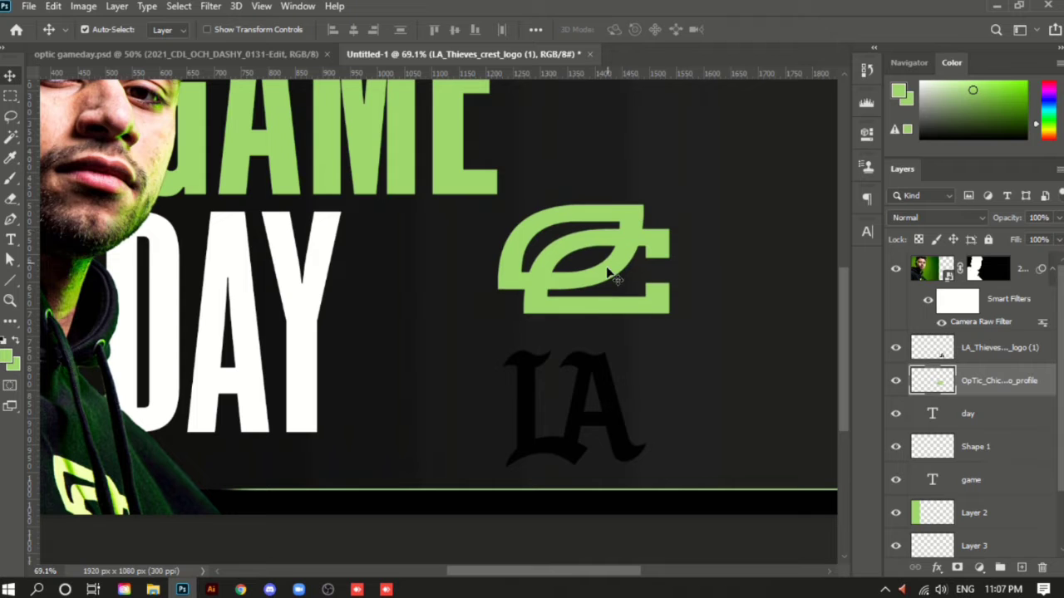
pyautogui.moveTo(615, 396); pyautogui.dragTo(640, 384)
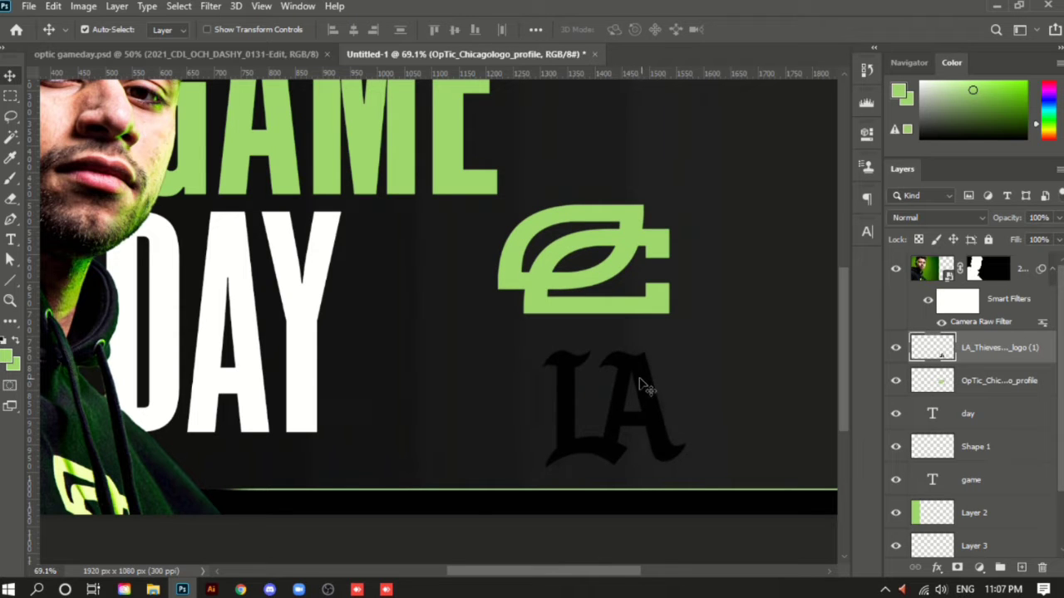
pyautogui.scroll(-3, 637, 383)
pyautogui.scroll(4, 656, 407)
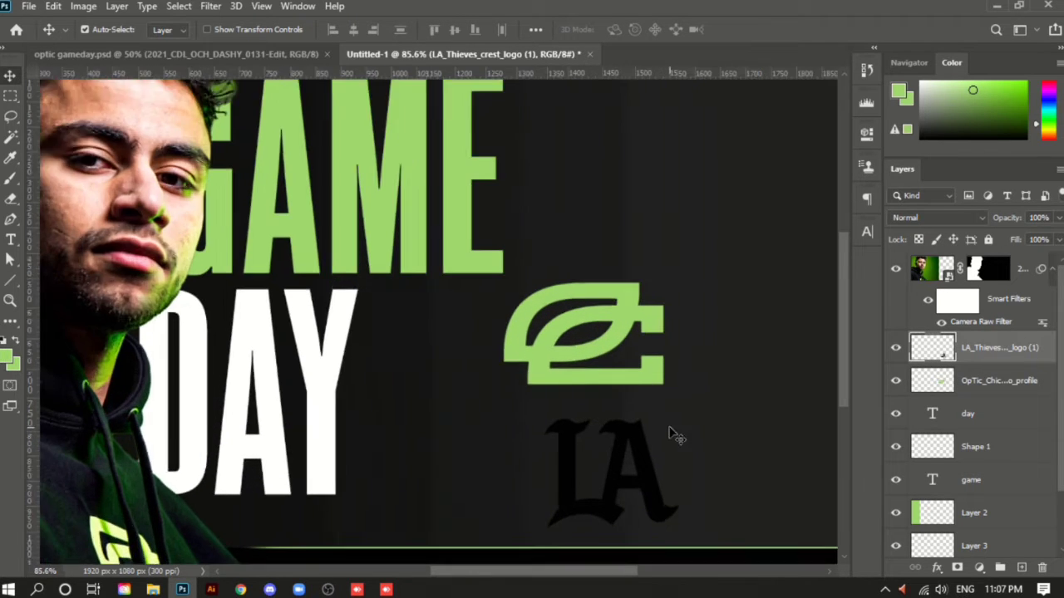
pyautogui.moveTo(672, 432); pyautogui.dragTo(571, 361)
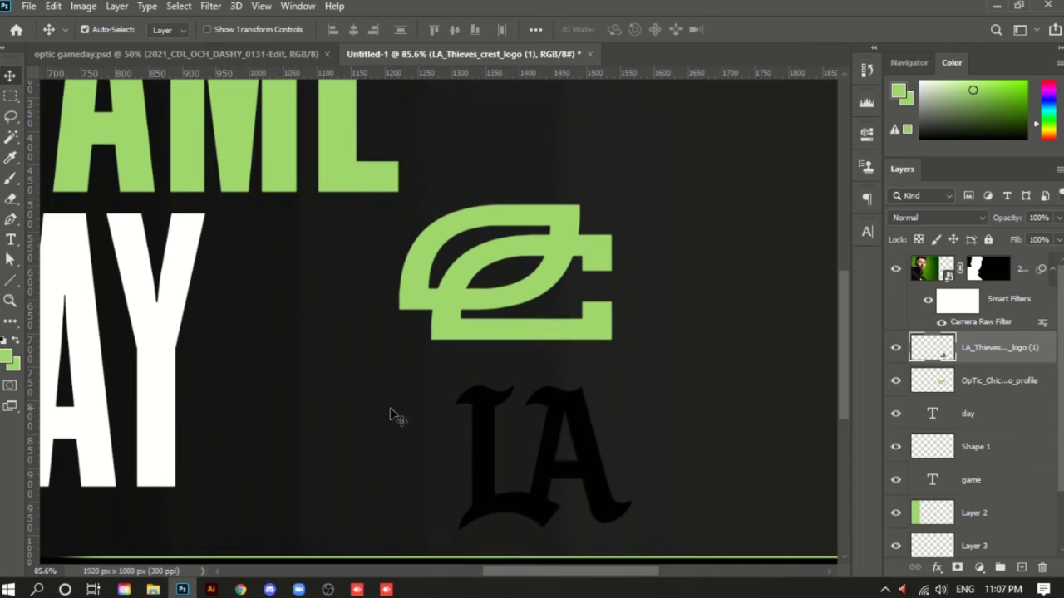
# Add a new layer beneath the OpTic logo and select a rectangle of about 395 by 260 px around the logo
pyautogui.click(10, 95)
pyautogui.scroll(-2, 1013, 446)
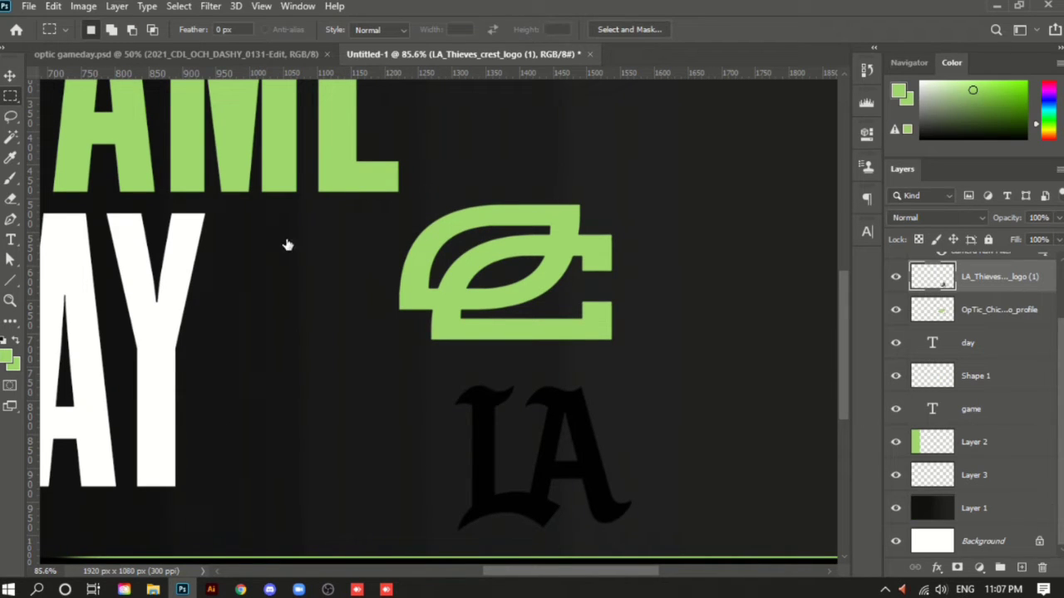
pyautogui.hotkey('ctrl', 'shift', 'alt', 'n')
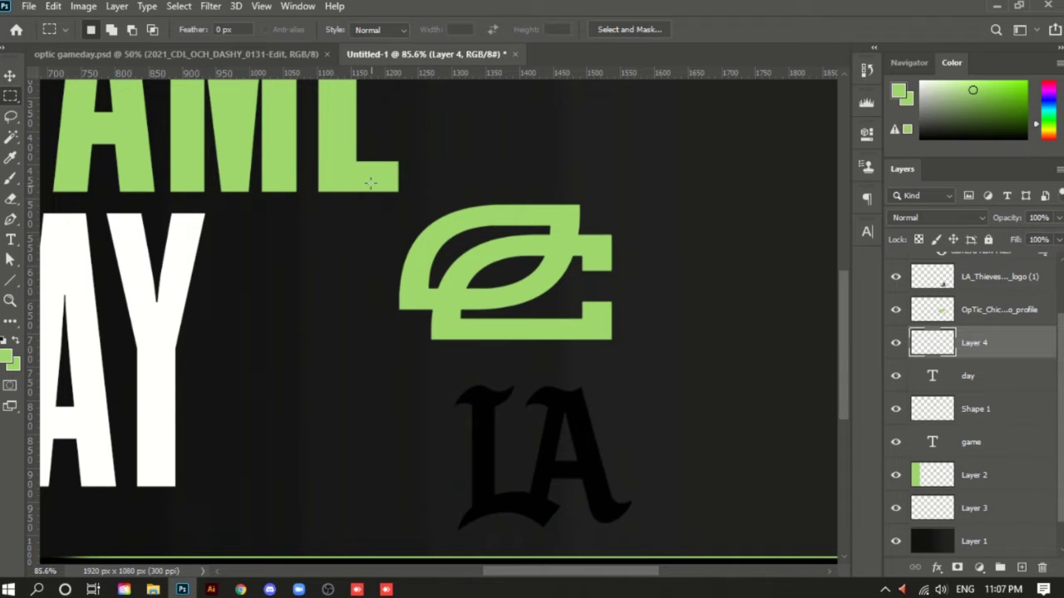
pyautogui.moveTo(371, 182); pyautogui.dragTo(635, 355)
pyautogui.moveTo(476, 264); pyautogui.dragTo(483, 264)
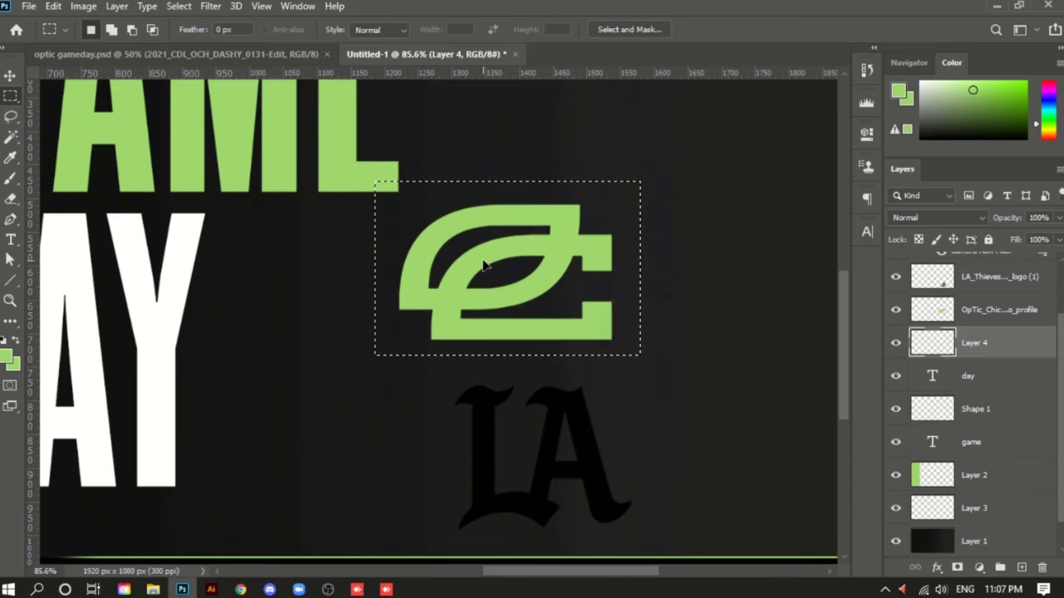
pyautogui.click(9, 357)
pyautogui.click(209, 416)
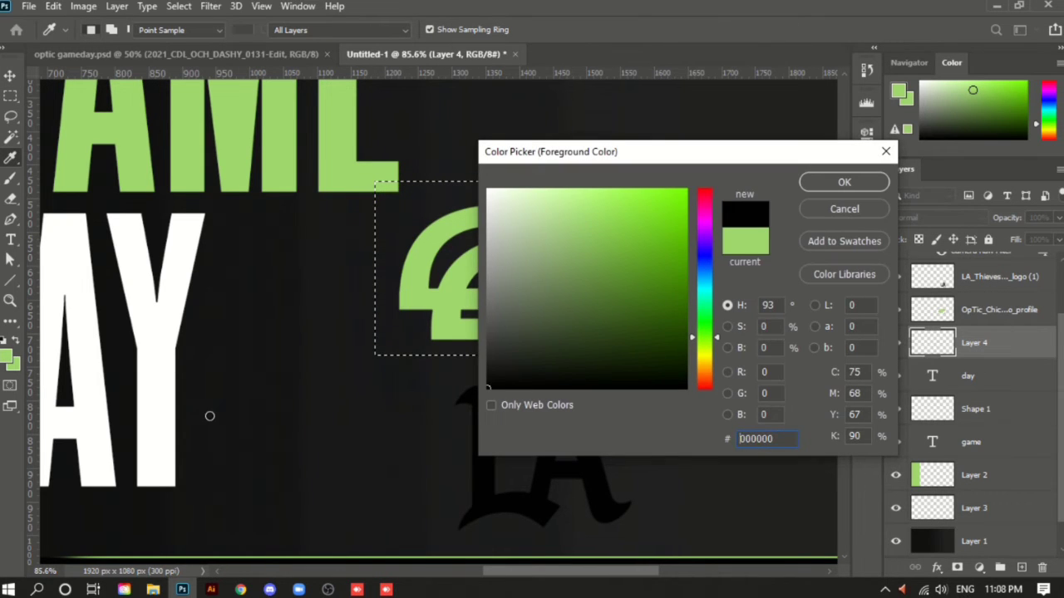
pyautogui.click(885, 151)
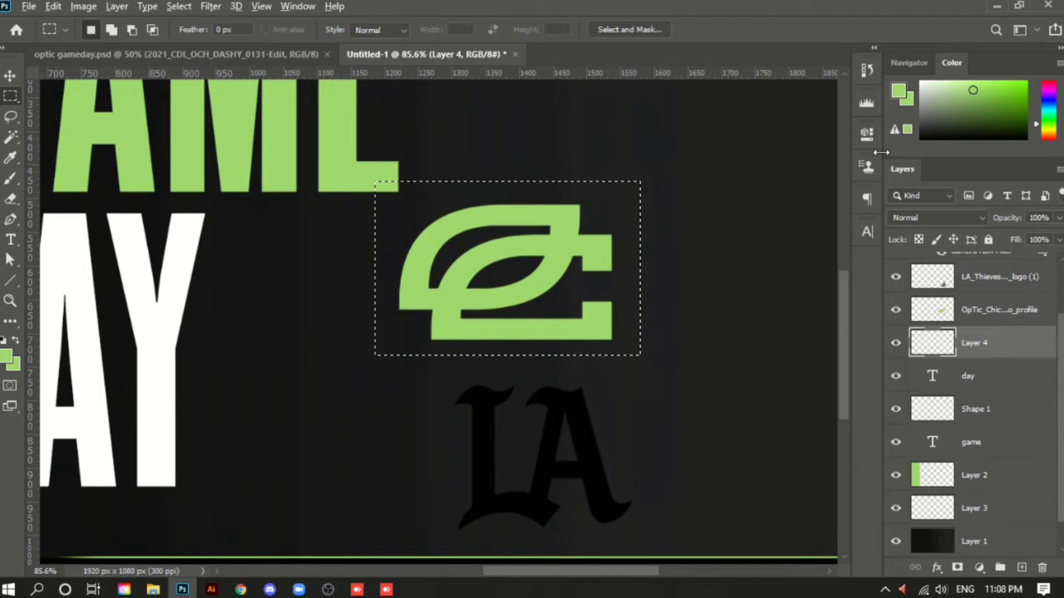
# Fill the rectangular selection behind the OpTic logo with the light green foreground color
pyautogui.hotkey('alt', 'BackSpace')
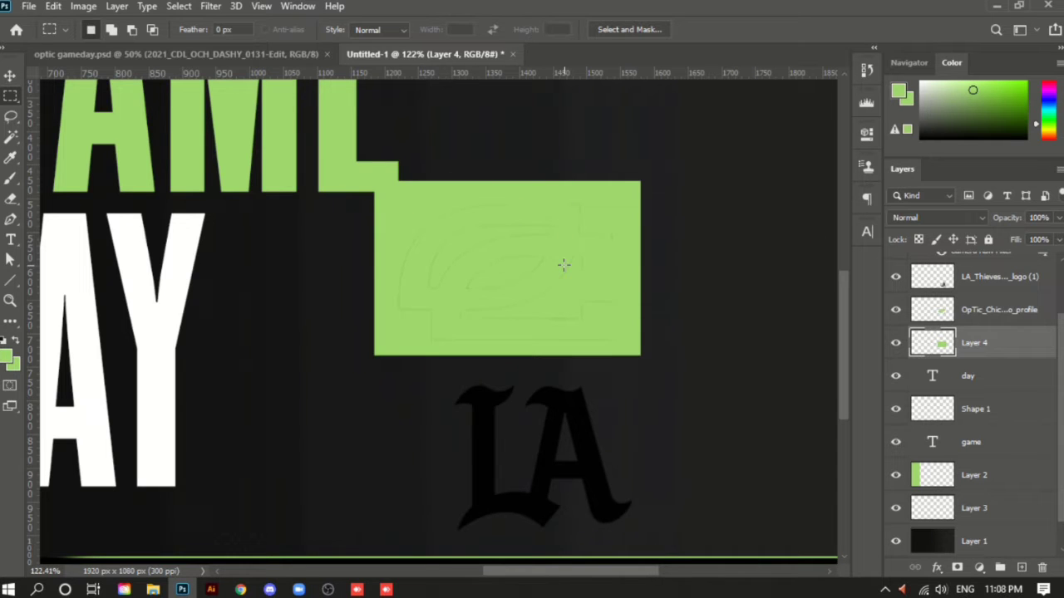
pyautogui.scroll(5, 563, 264)
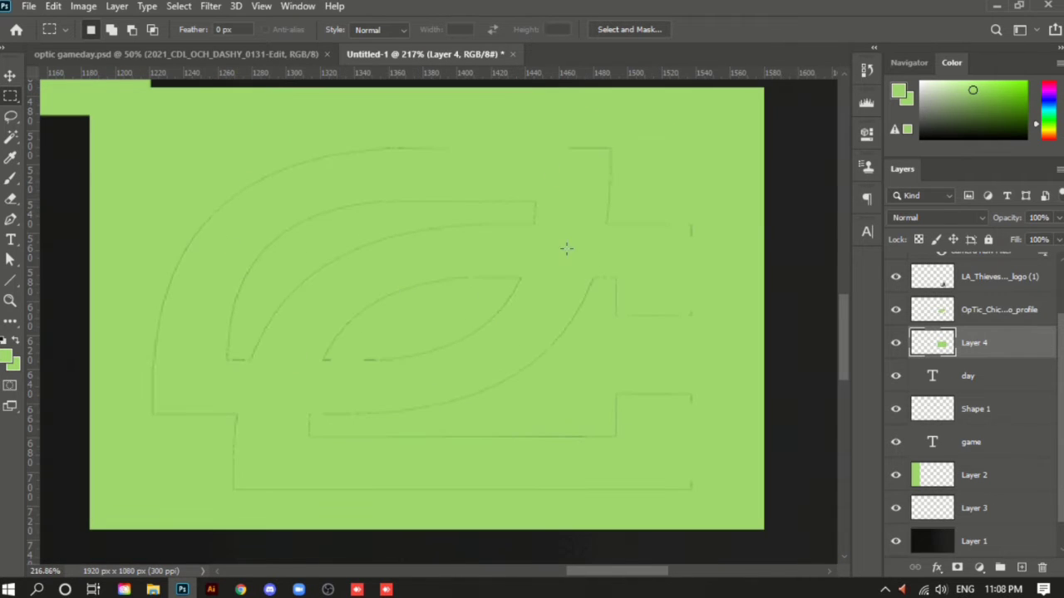
# Apply a black (000000) Color Overlay at 100% opacity to the OpTic logo
pyautogui.scroll(2, 956, 343)
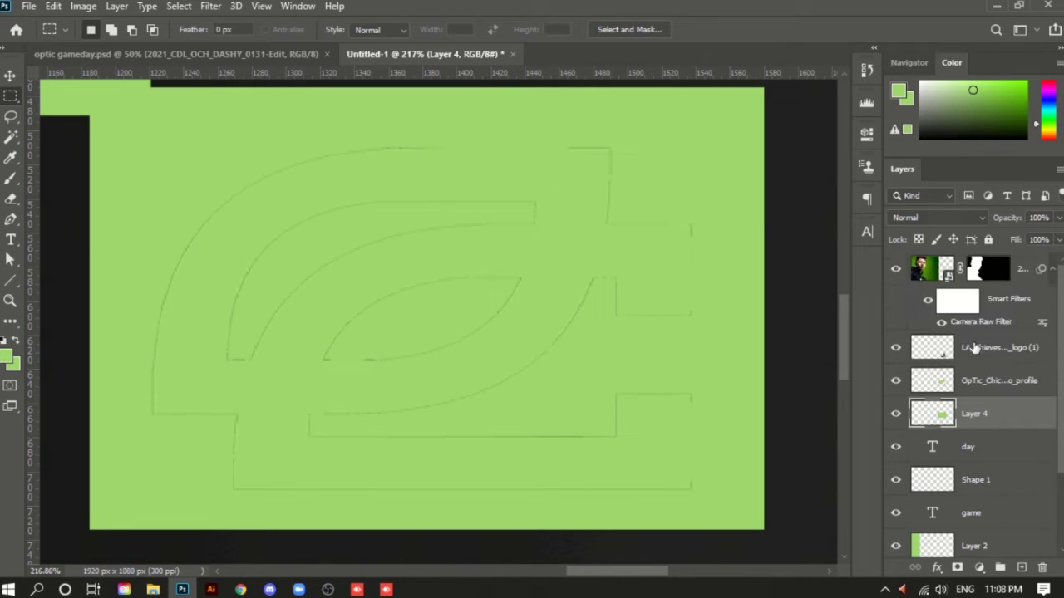
pyautogui.click(1051, 380)
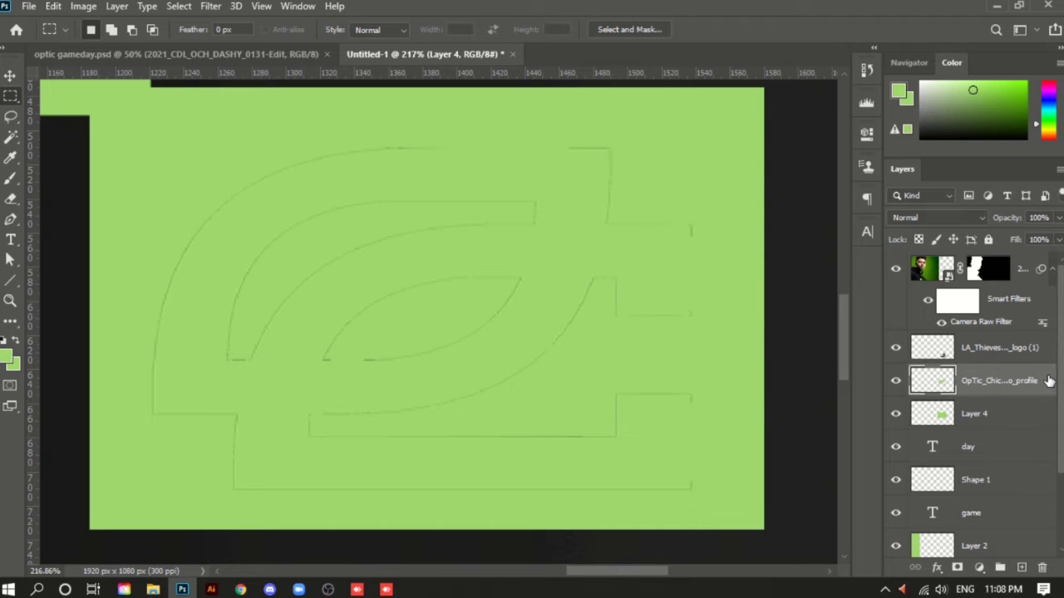
pyautogui.press('space')
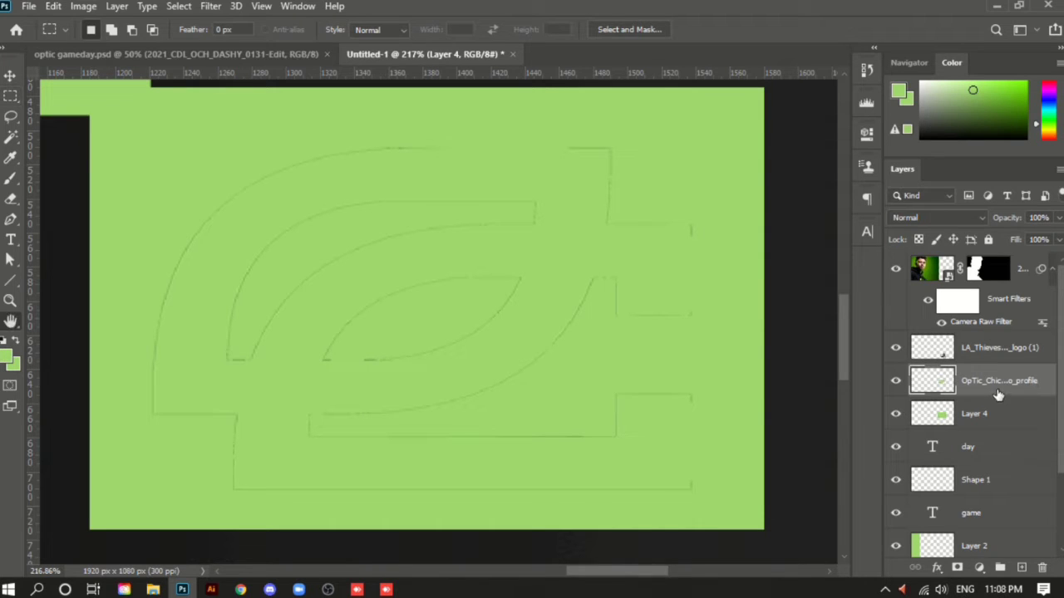
pyautogui.doubleClick(983, 393)
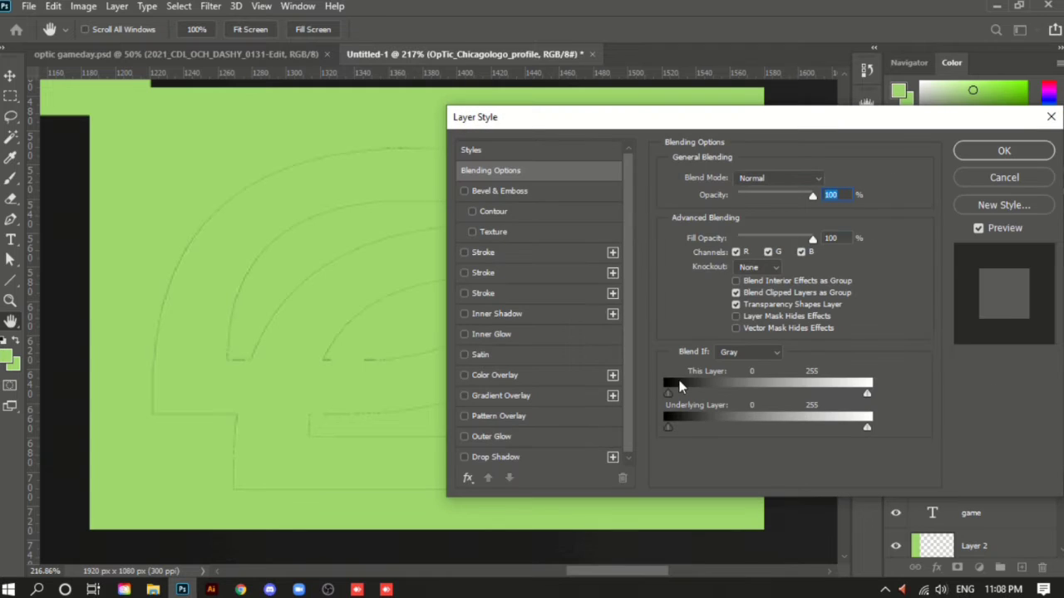
pyautogui.click(518, 375)
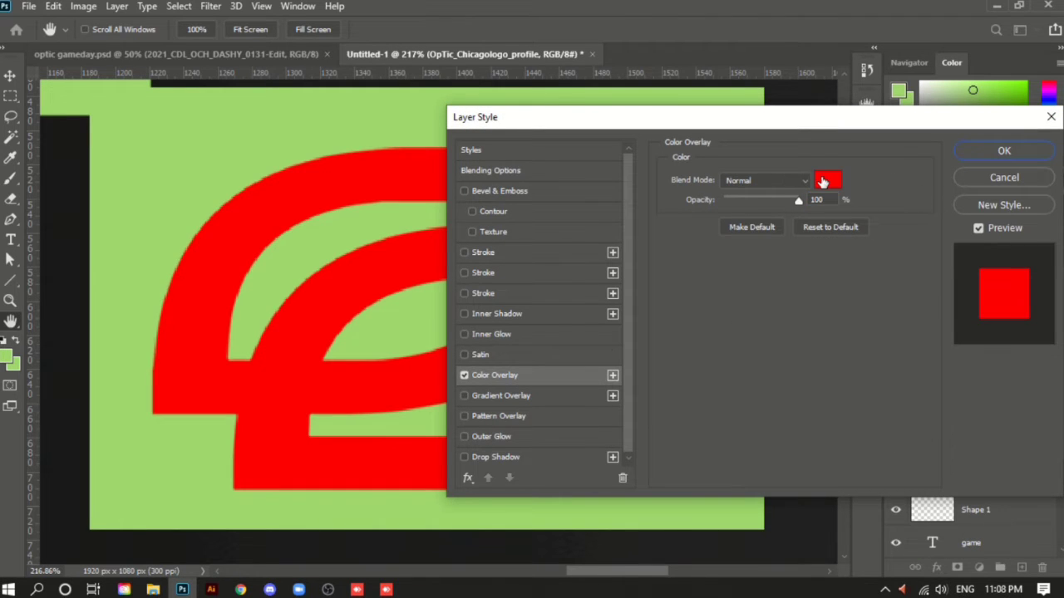
pyautogui.click(823, 182)
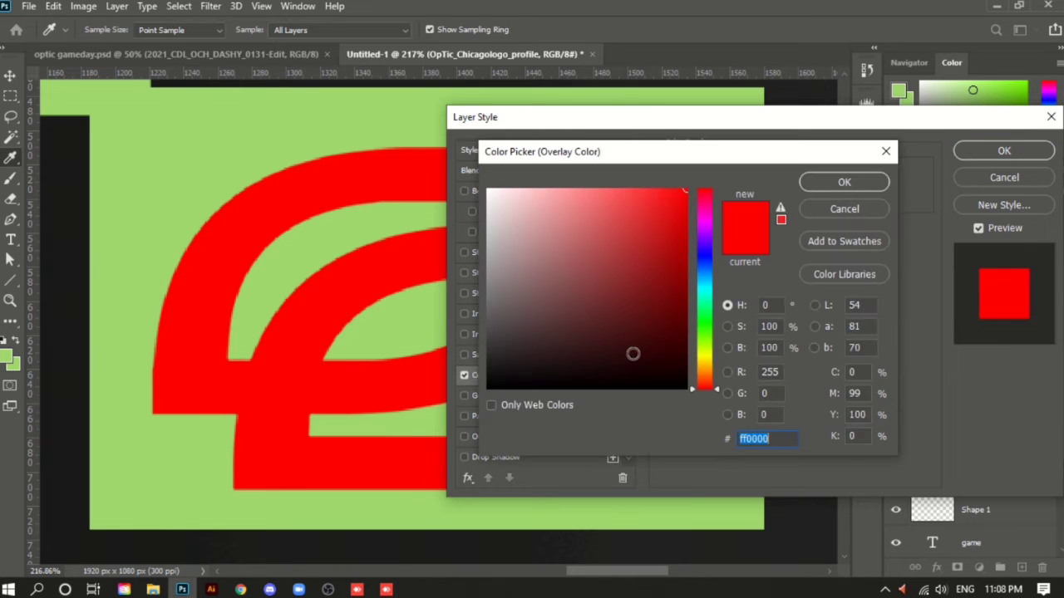
pyautogui.moveTo(631, 351); pyautogui.dragTo(466, 408)
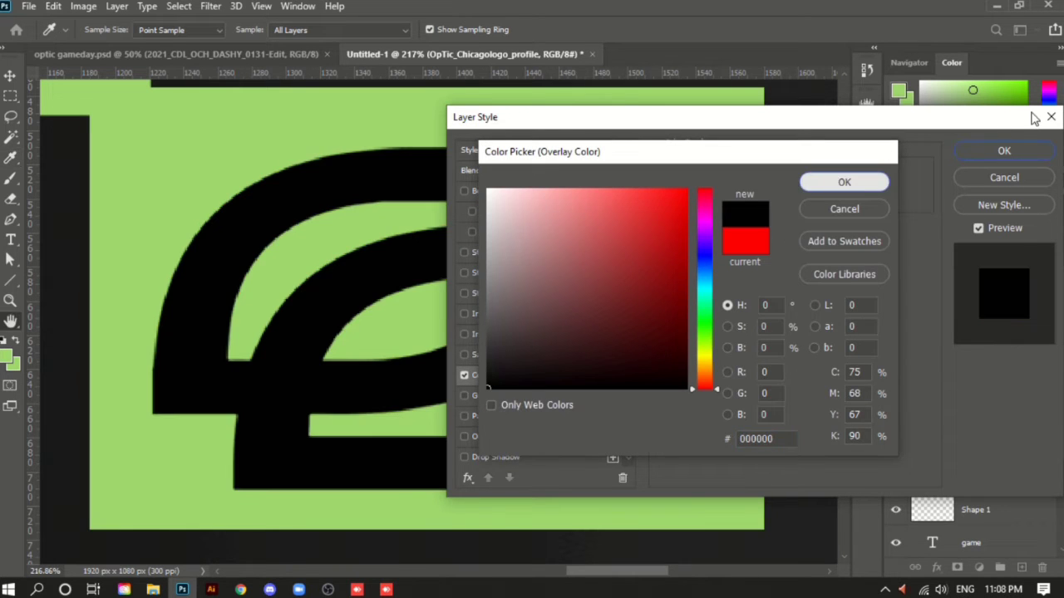
pyautogui.click(844, 182)
pyautogui.press('Return')
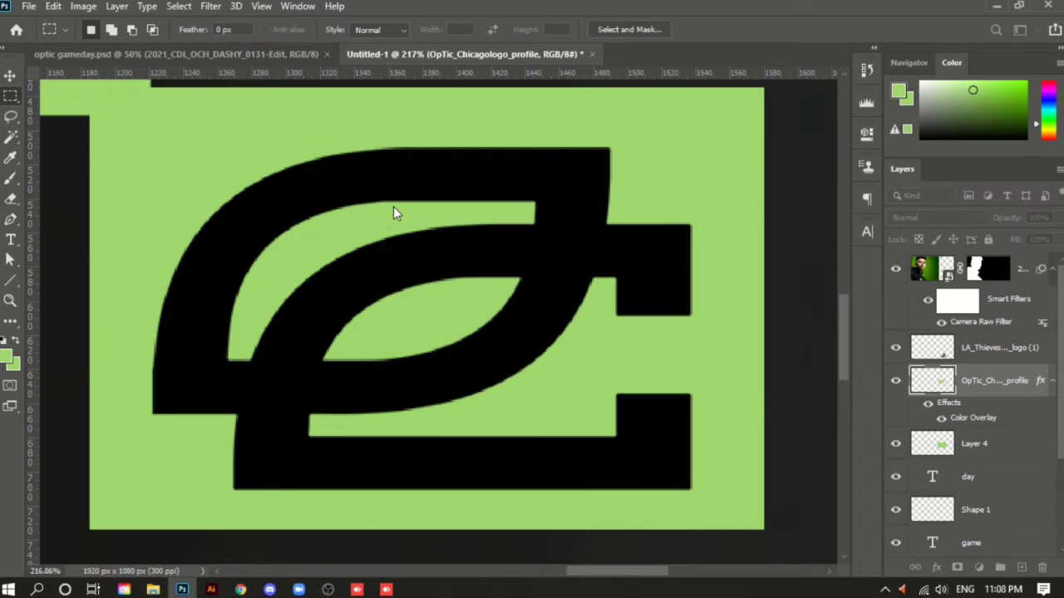
# Duplicate the green rectangle straight down behind the LA Thieves logo and shift that logo left to center it on the copy
pyautogui.scroll(-5, 383, 212)
pyautogui.scroll(-2, 383, 212)
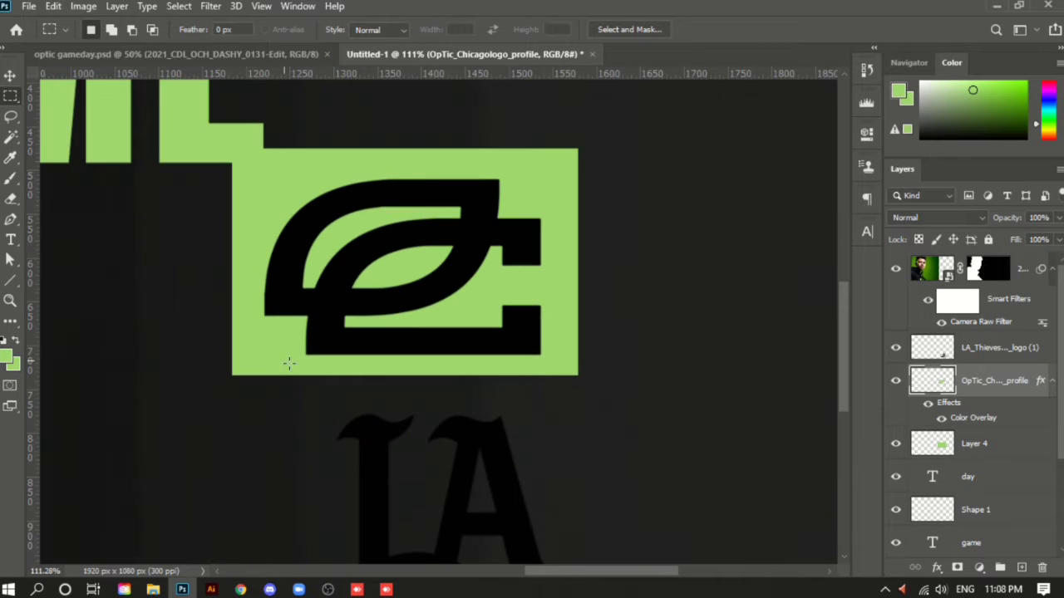
pyautogui.scroll(-1, 465, 418)
pyautogui.scroll(-3, 977, 446)
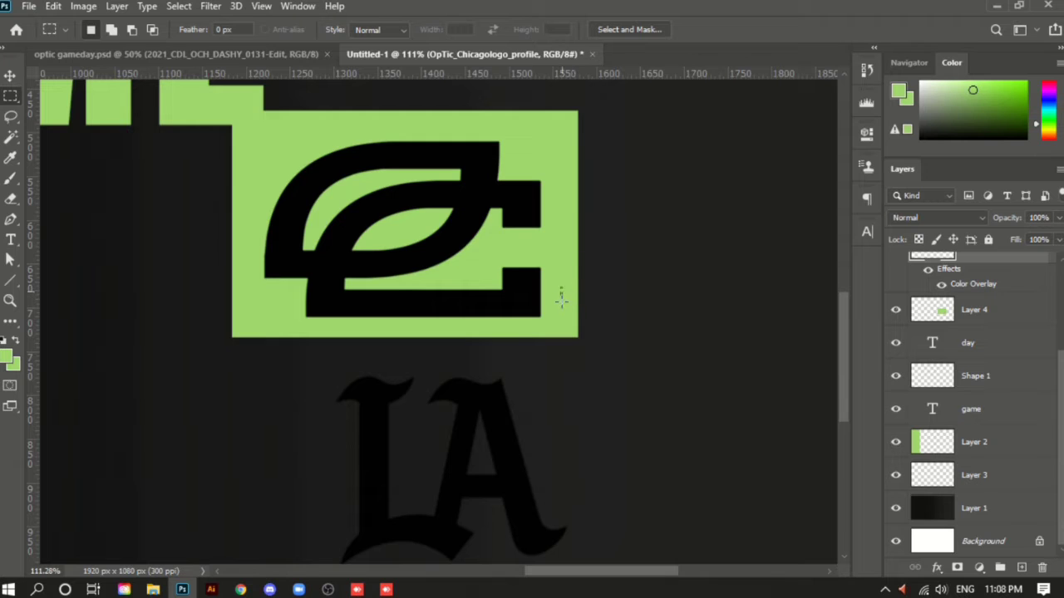
pyautogui.click(11, 74)
pyautogui.scroll(-2, 453, 188)
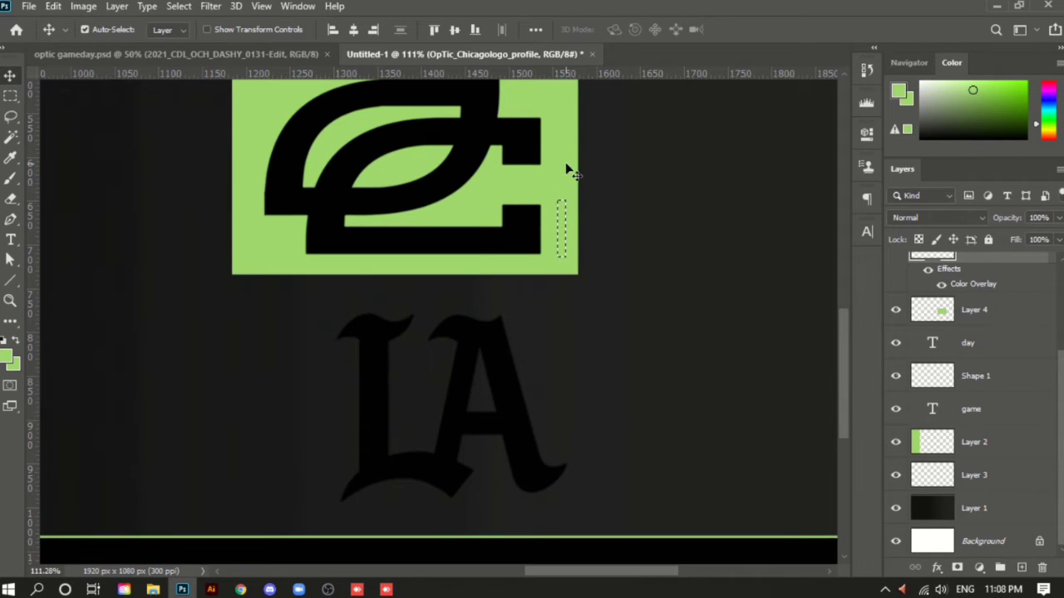
pyautogui.hotkey('ctrl', 'd')
pyautogui.moveTo(568, 170); pyautogui.dragTo(573, 415)
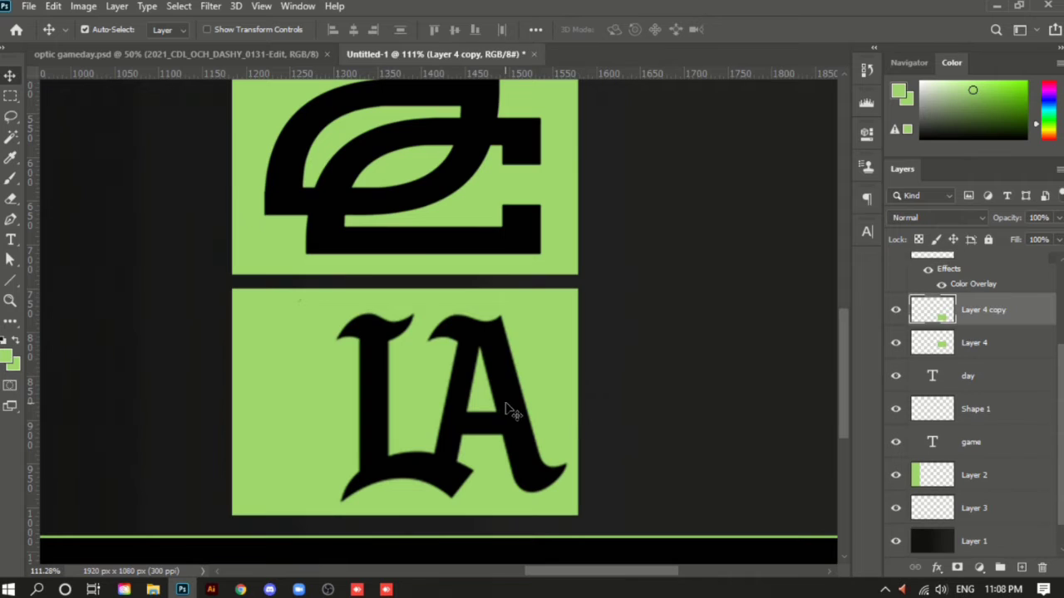
pyautogui.moveTo(507, 408); pyautogui.dragTo(470, 406)
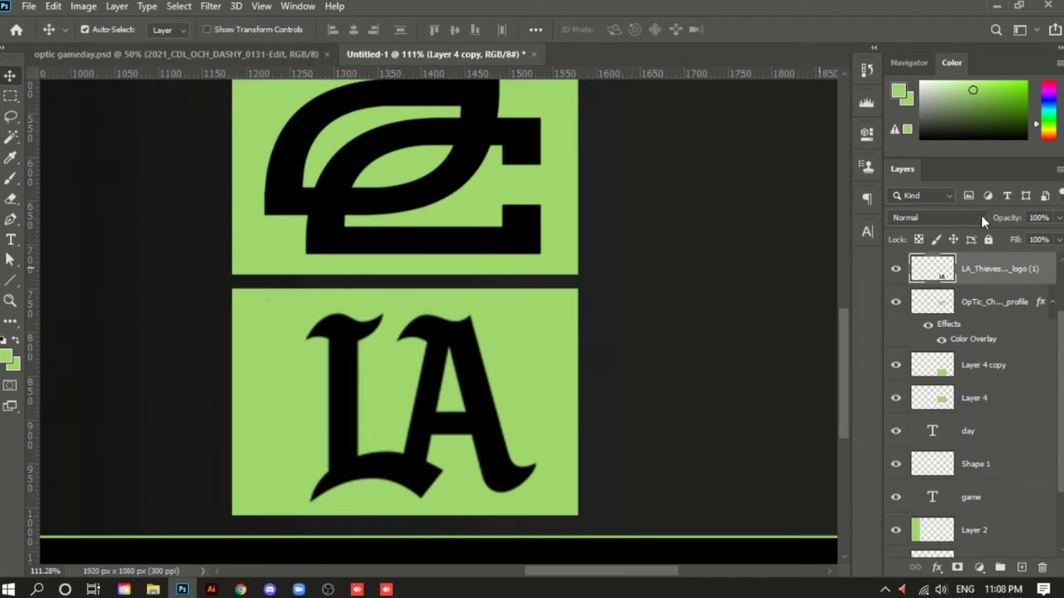
# Apply a red (ff0000) Color Overlay at 100% opacity to the LA Thieves logo
pyautogui.doubleClick(1049, 271)
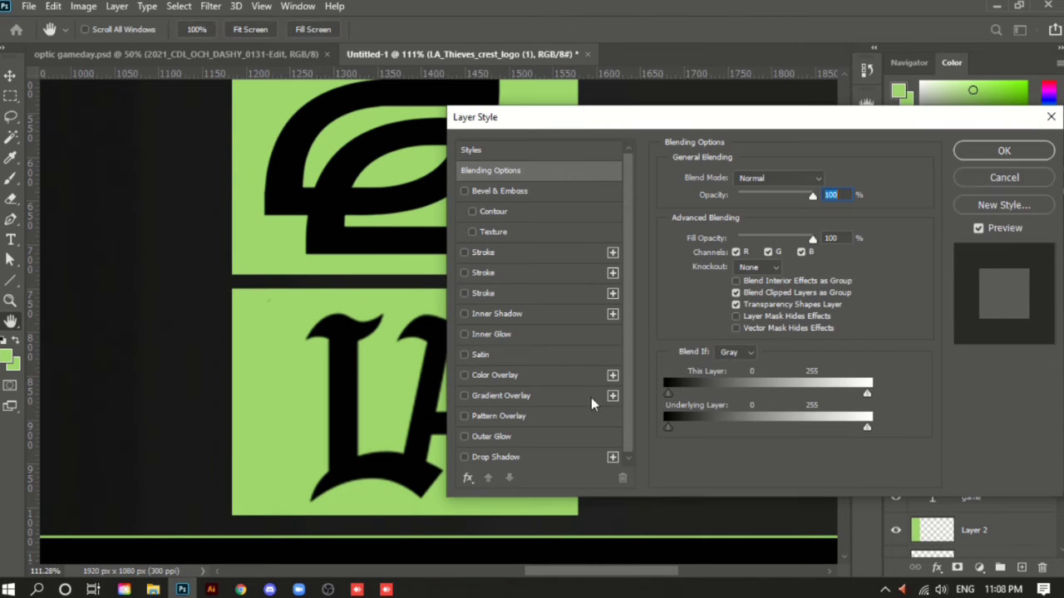
pyautogui.click(479, 379)
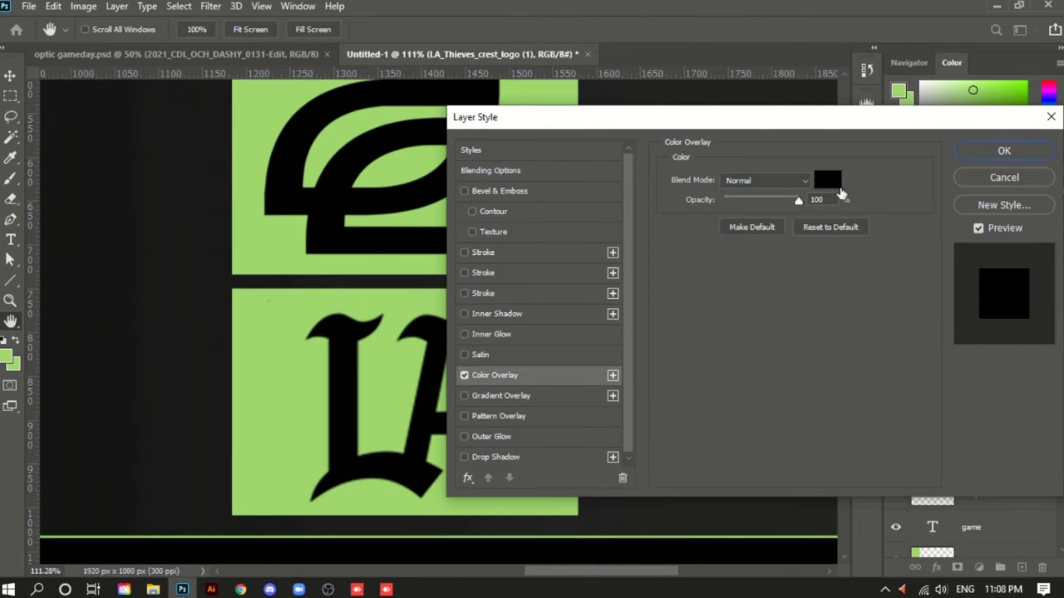
pyautogui.click(835, 182)
pyautogui.write('ff0000')
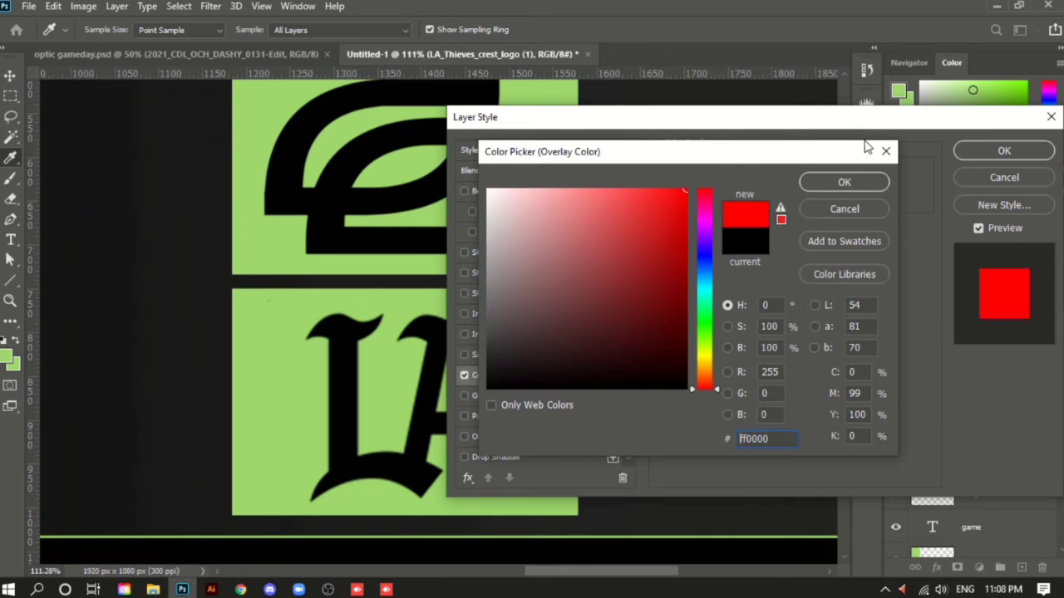
pyautogui.click(866, 189)
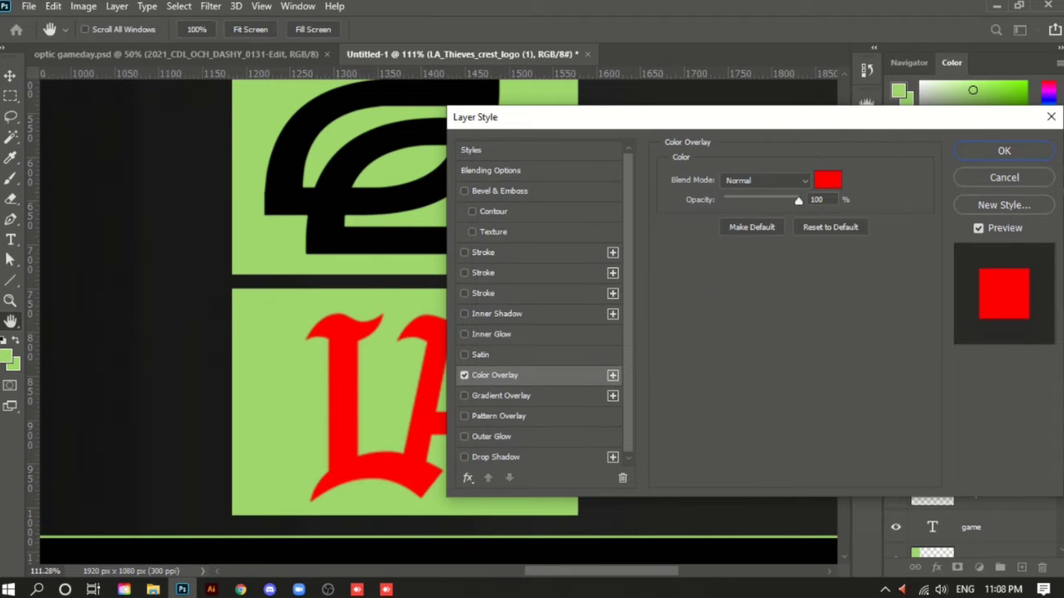
pyautogui.click(1004, 150)
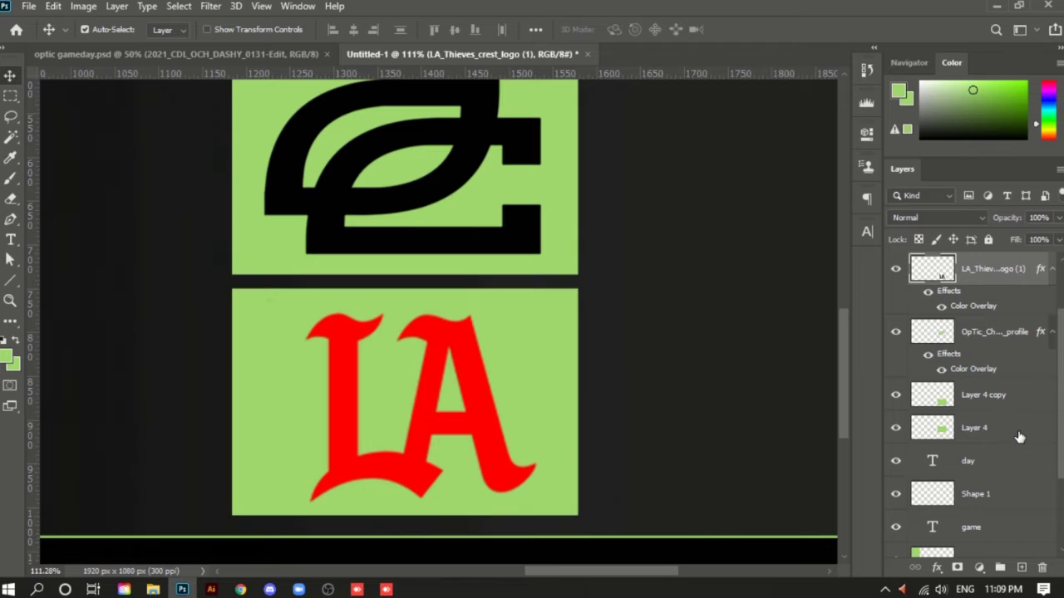
# Try a red Color Overlay on the rectangle behind the OpTic logo and undo it
pyautogui.click(1027, 437)
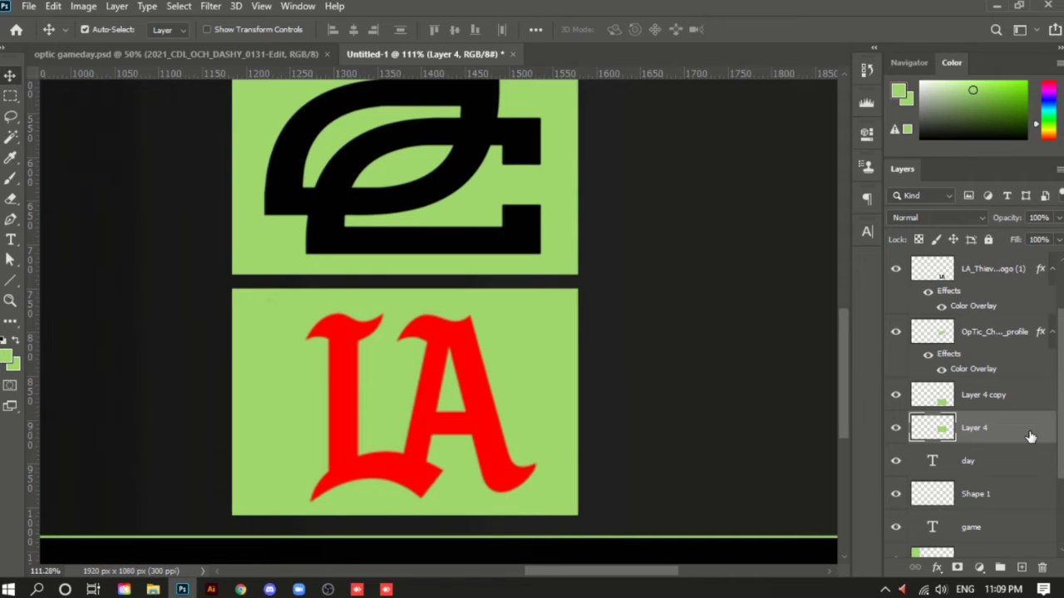
pyautogui.doubleClick(1031, 437)
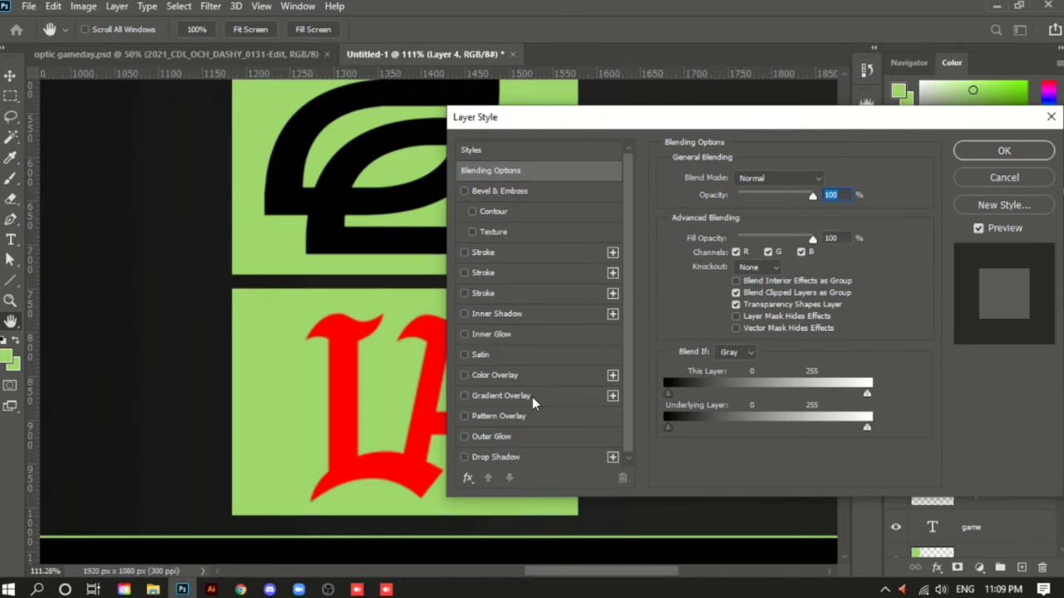
pyautogui.click(504, 375)
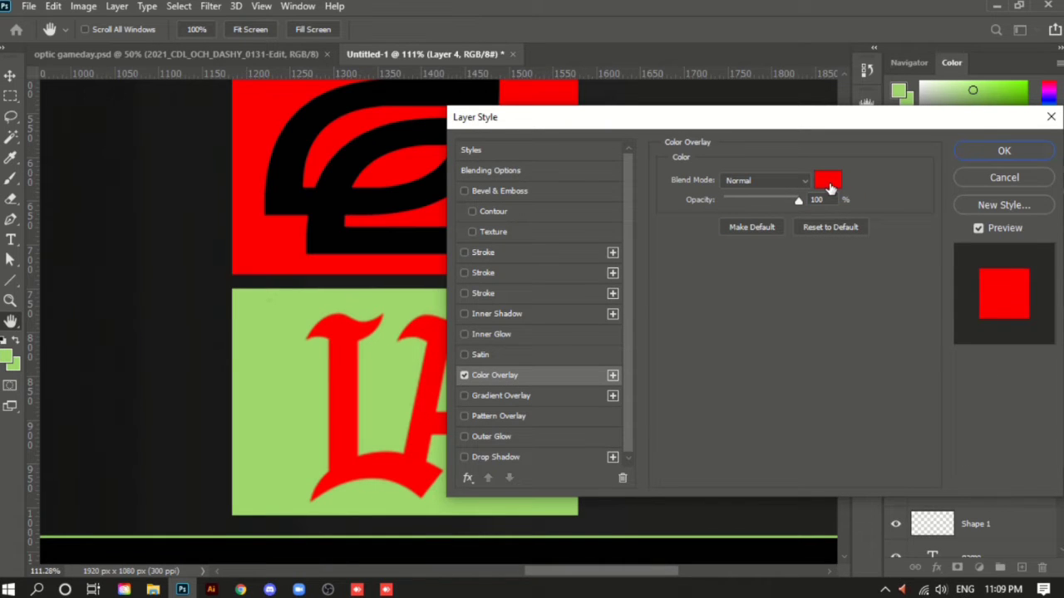
pyautogui.press('Return')
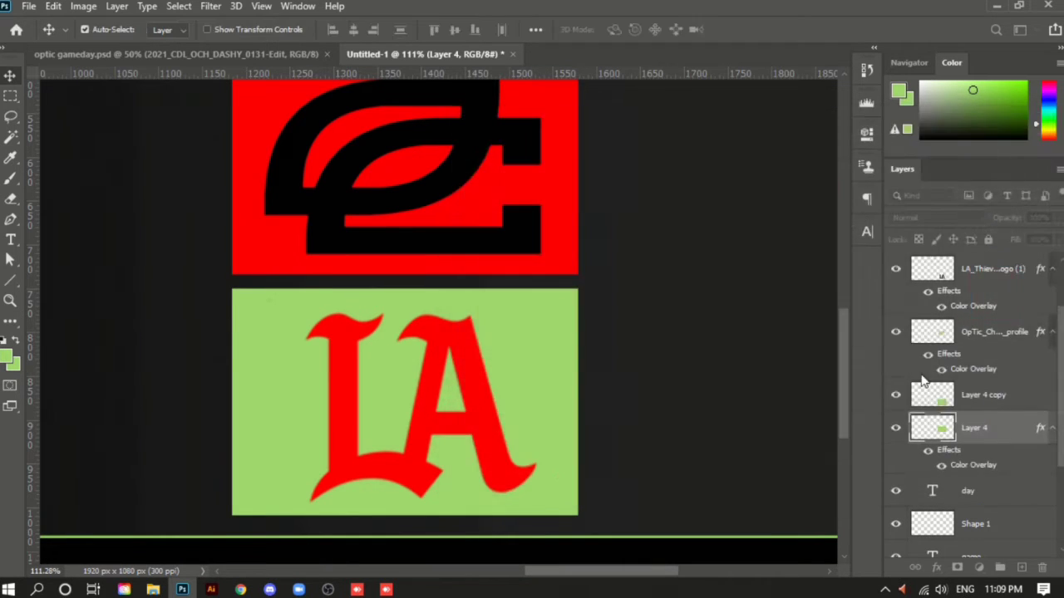
pyautogui.hotkey('ctrl', 'z')
# Apply a near-black (090909) Color Overlay to the rectangle behind the LA Thieves logo
pyautogui.click(1001, 403)
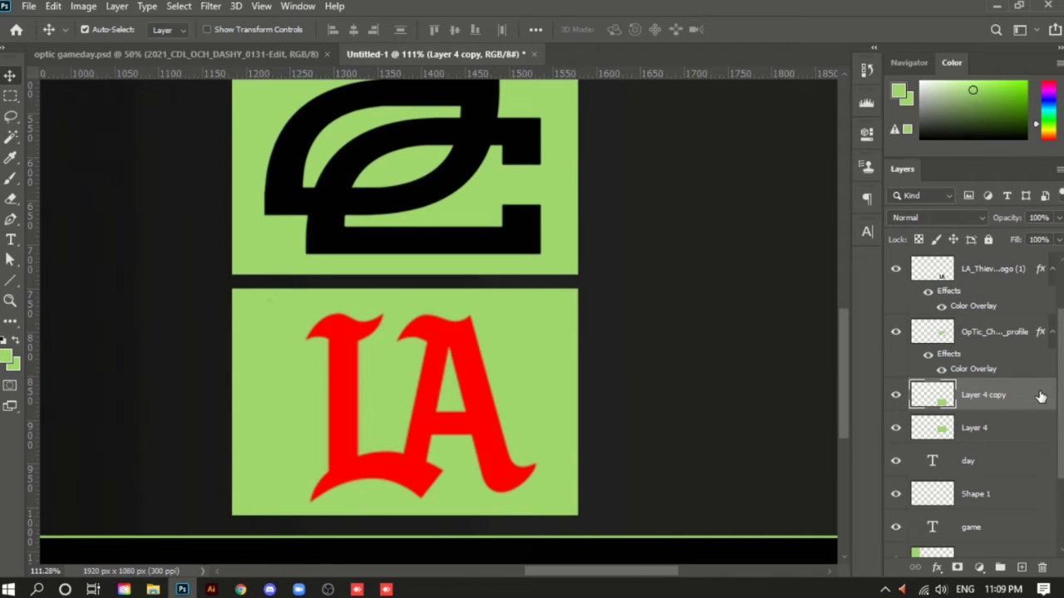
pyautogui.press('space')
pyautogui.doubleClick(1039, 397)
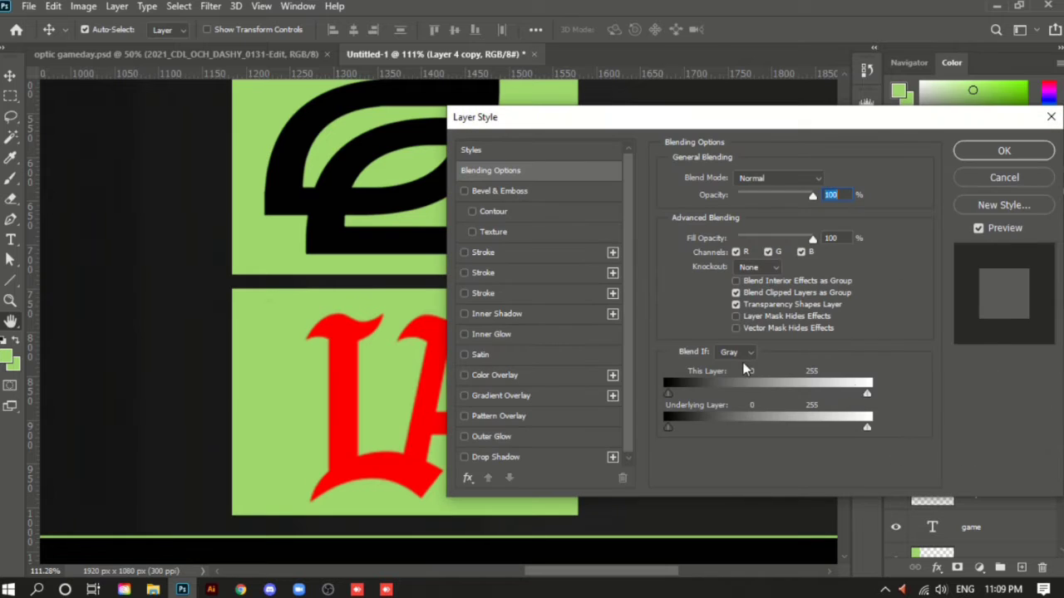
pyautogui.click(501, 376)
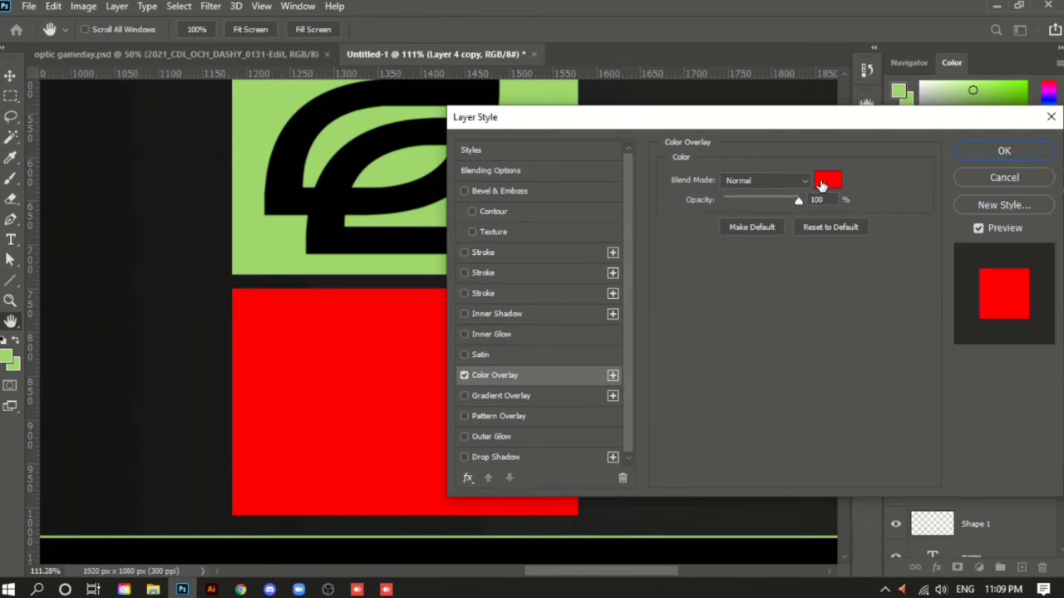
pyautogui.click(828, 180)
pyautogui.moveTo(610, 369); pyautogui.dragTo(406, 388)
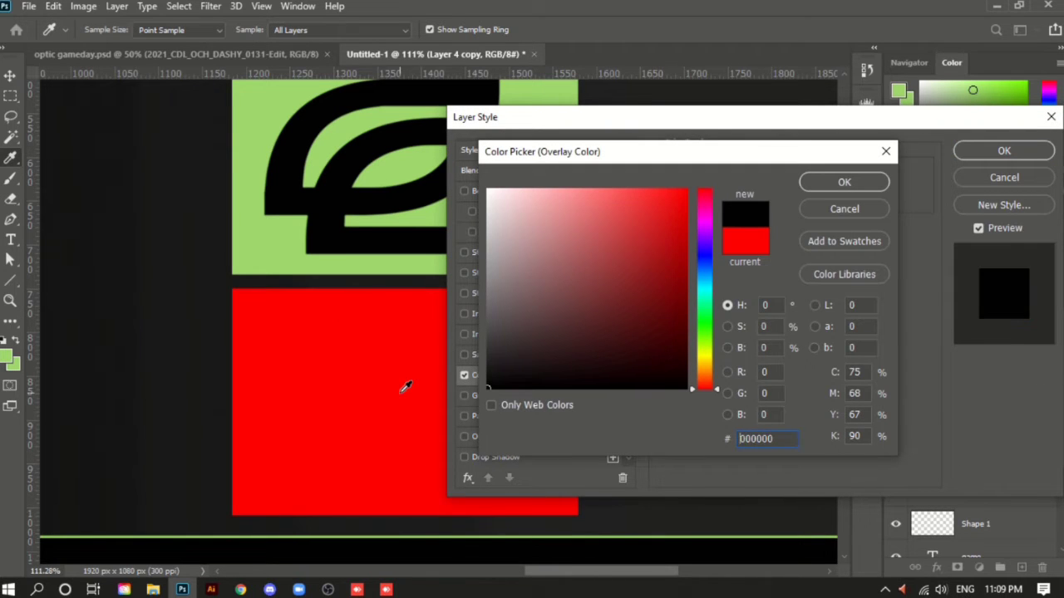
pyautogui.moveTo(501, 366); pyautogui.dragTo(471, 383)
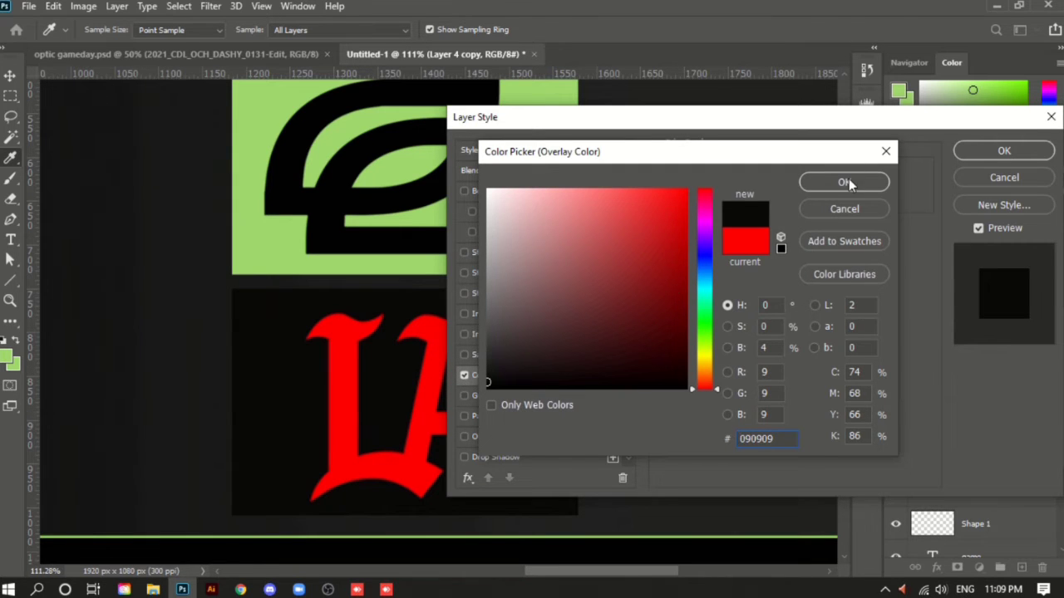
pyautogui.click(819, 182)
pyautogui.press('Return')
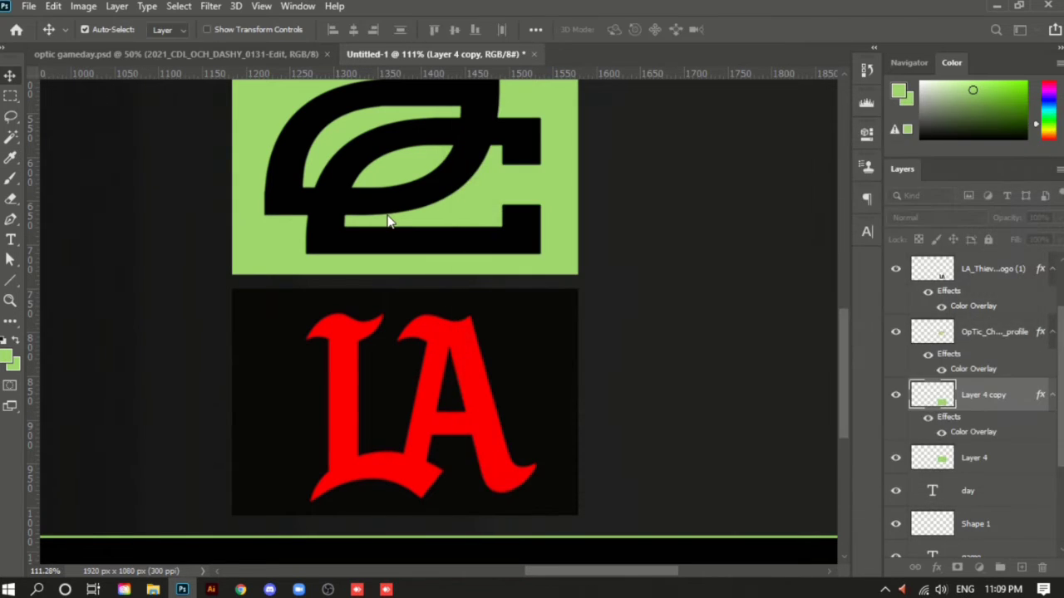
# Try shifting the green rectangle and OpTic logo to the right, and bring both back into line above the LA Thieves box
pyautogui.scroll(-5, 655, 337)
pyautogui.scroll(3, 655, 337)
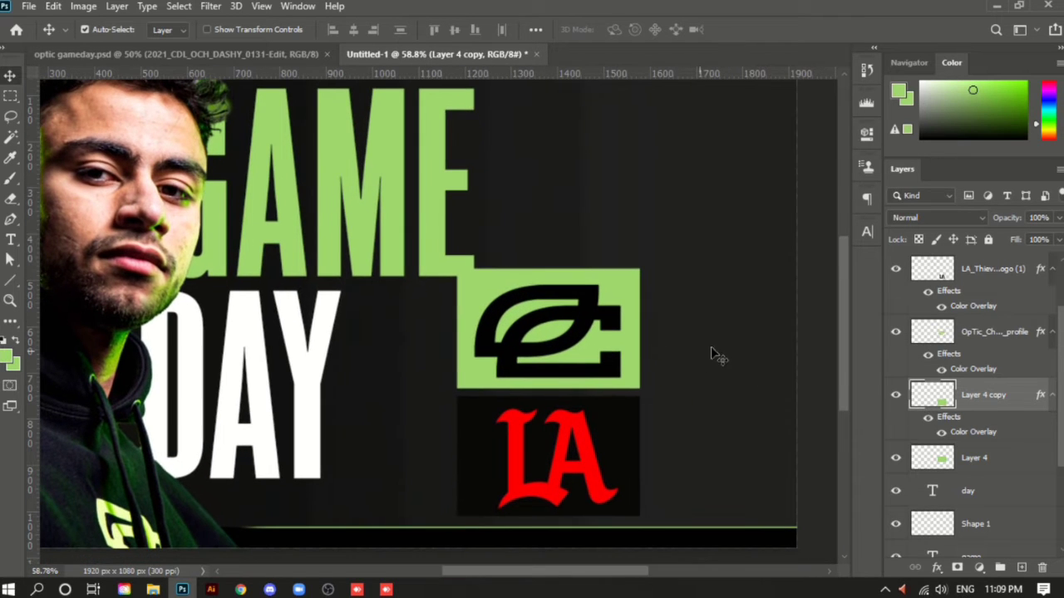
pyautogui.moveTo(632, 295); pyautogui.dragTo(648, 294)
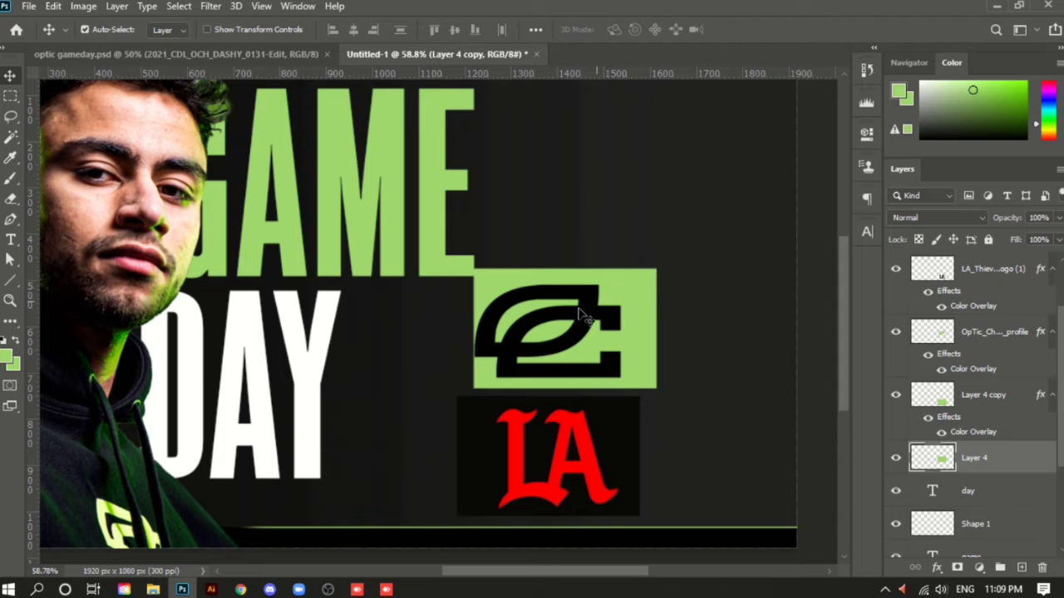
pyautogui.moveTo(601, 320); pyautogui.dragTo(619, 295)
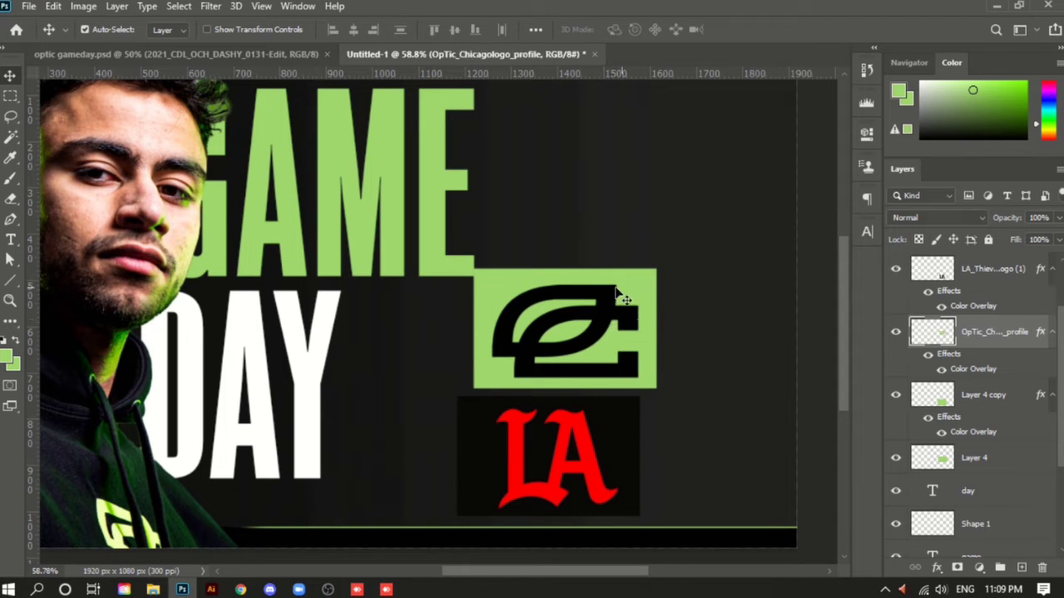
pyautogui.moveTo(509, 285); pyautogui.dragTo(470, 281)
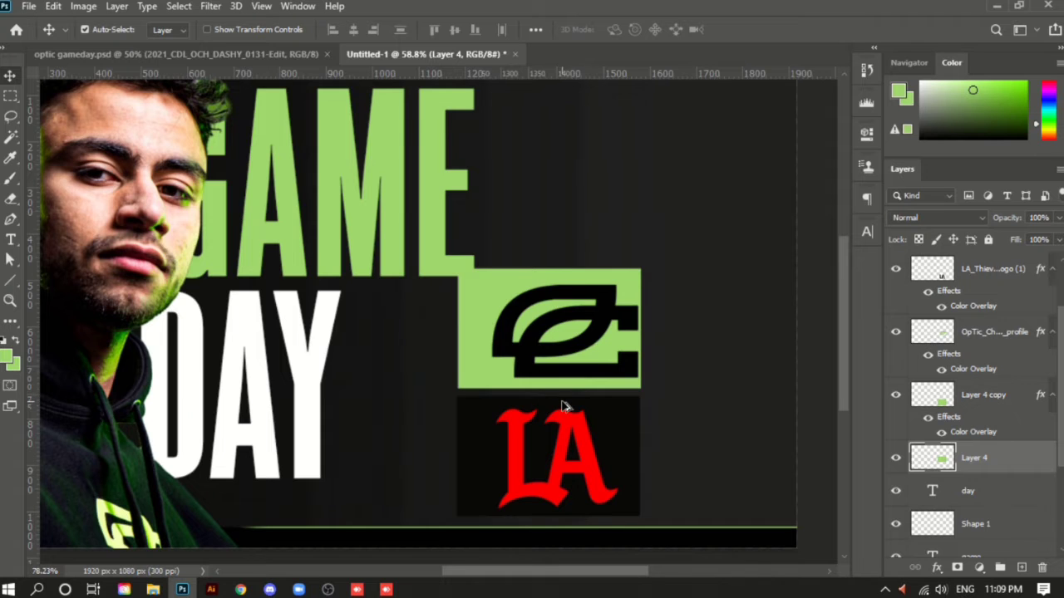
pyautogui.scroll(3, 562, 407)
pyautogui.moveTo(603, 308); pyautogui.dragTo(570, 307)
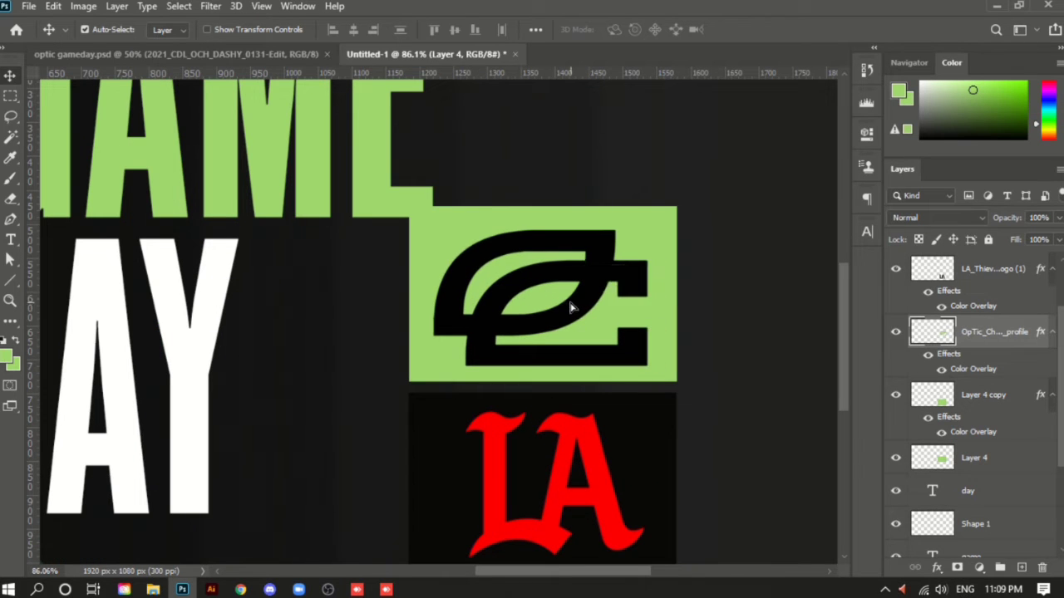
# Move the GAME text up until it clears the green rectangle, and nudge the DAY text slightly upward
pyautogui.scroll(-3, 391, 273)
pyautogui.scroll(2, 542, 315)
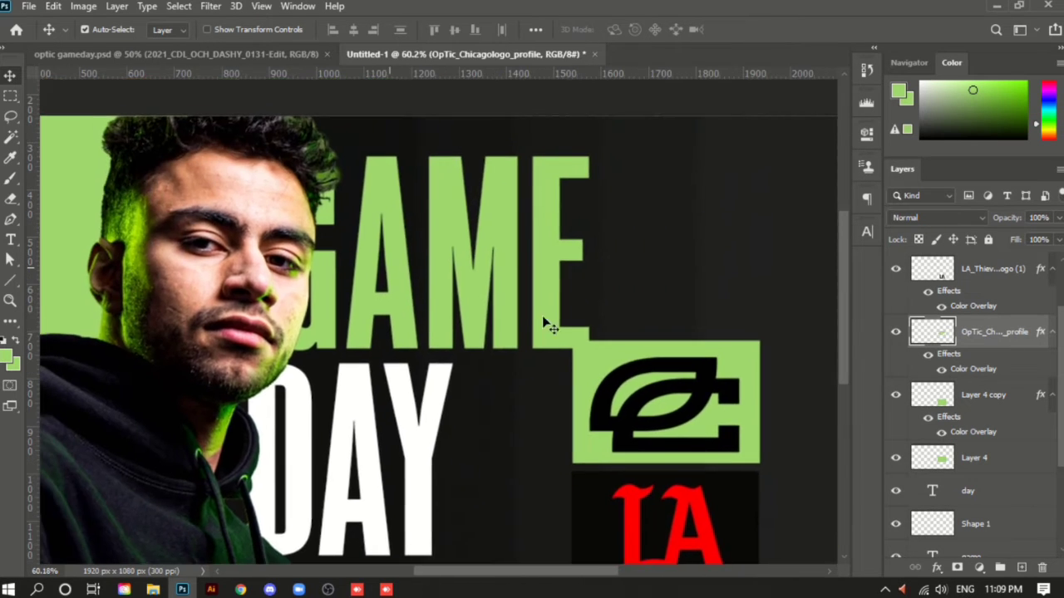
pyautogui.moveTo(516, 267); pyautogui.dragTo(525, 248)
pyautogui.moveTo(427, 444)
pyautogui.mouseDown()
pyautogui.moveTo(435, 432)
pyautogui.moveTo(430, 440)
pyautogui.mouseUp()
pyautogui.scroll(-3, 449, 430)
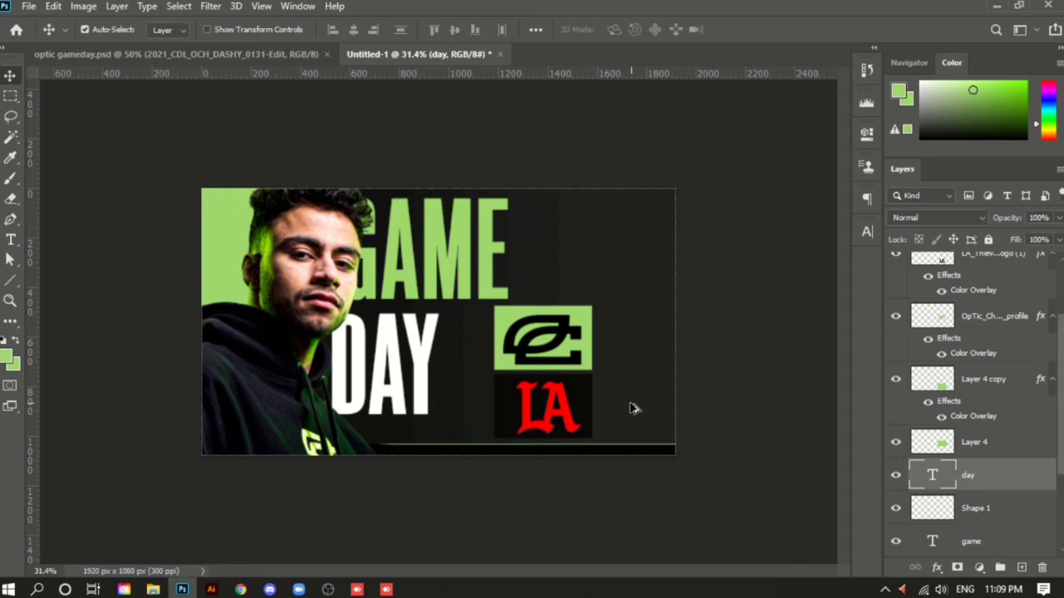
# Add a layer above the background and marquee a tall area about 150 x 525 px just right of the two logo boxes
pyautogui.click(615, 329)
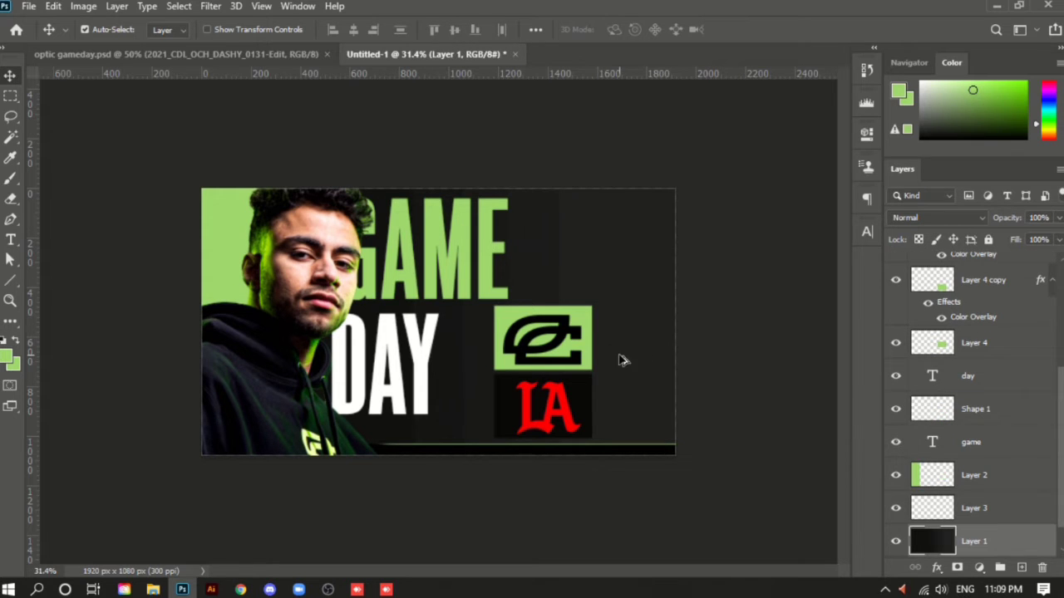
pyautogui.scroll(3, 622, 360)
pyautogui.moveTo(720, 424); pyautogui.dragTo(632, 381)
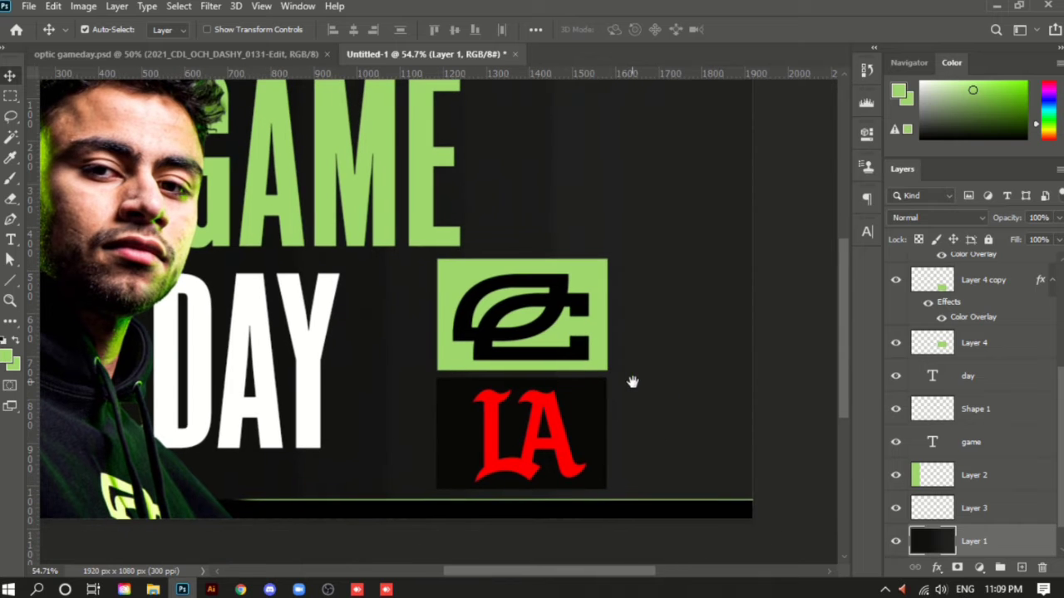
pyautogui.scroll(1, 641, 378)
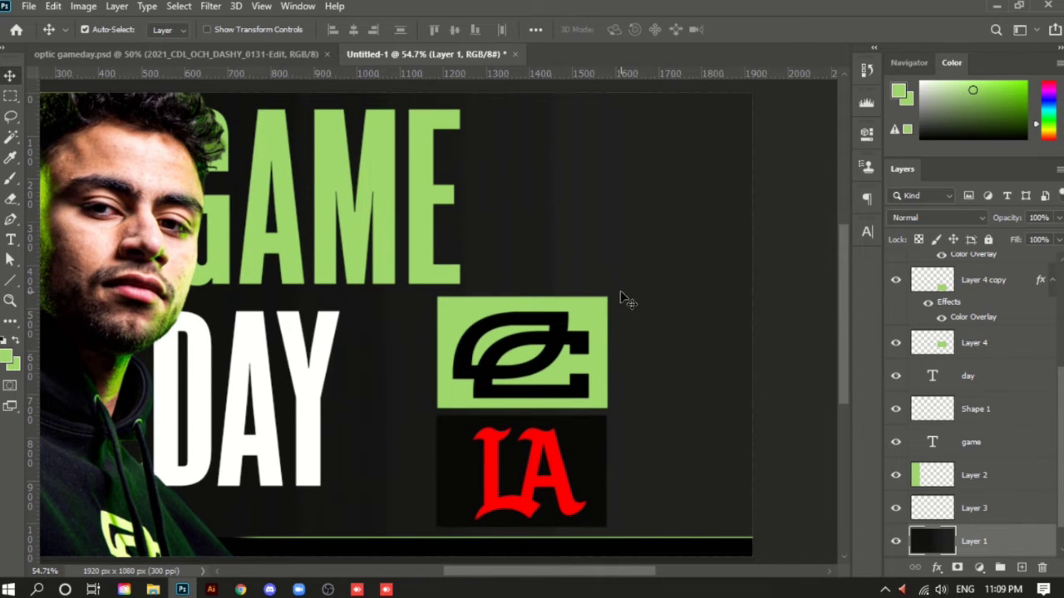
pyautogui.scroll(3, 645, 517)
pyautogui.moveTo(672, 465); pyautogui.dragTo(487, 462)
pyautogui.click(9, 97)
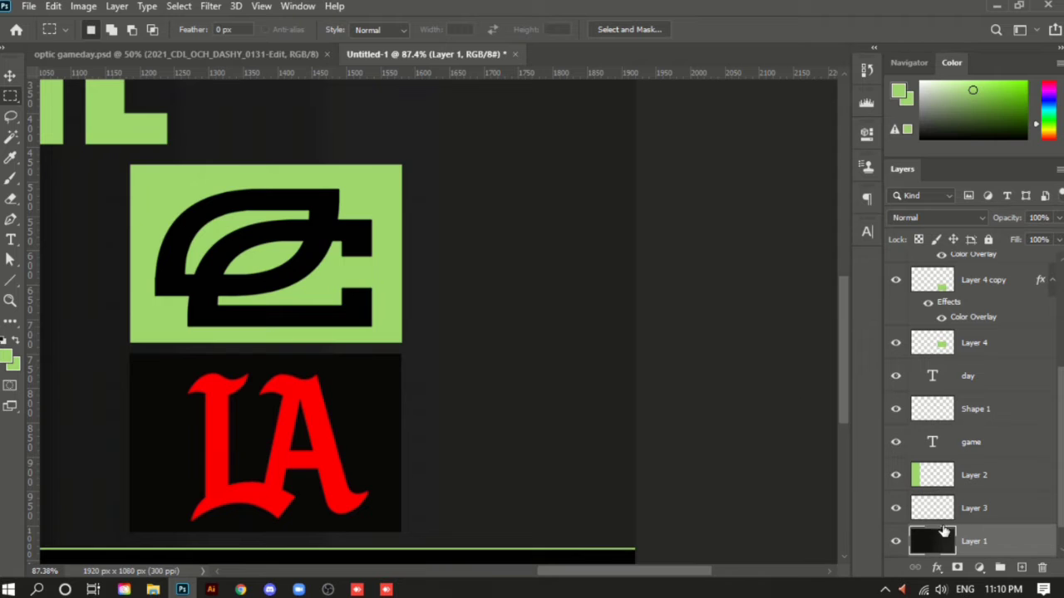
pyautogui.click(1020, 567)
pyautogui.moveTo(416, 164); pyautogui.dragTo(517, 526)
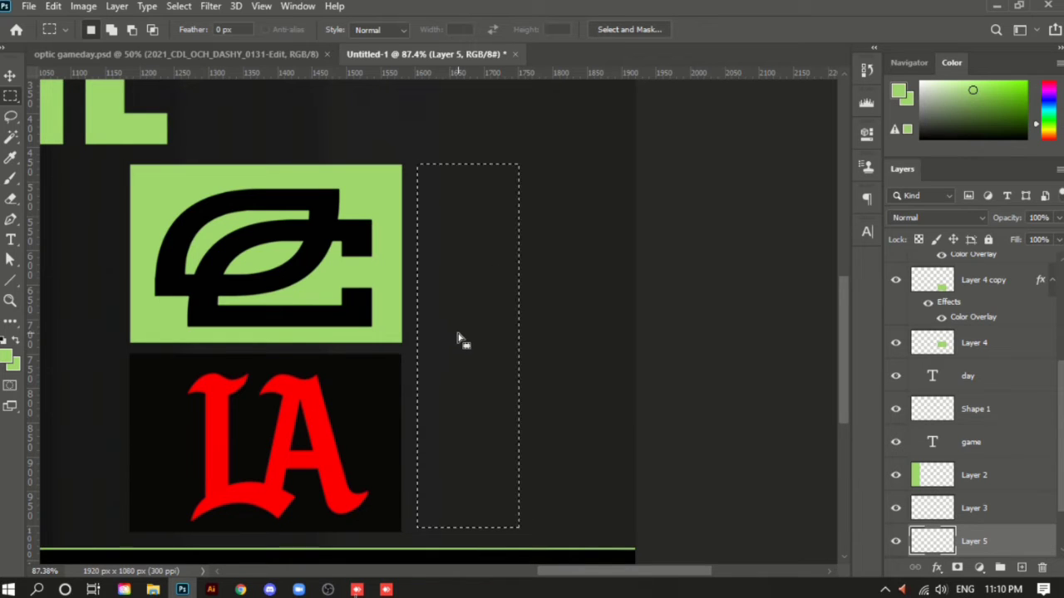
pyautogui.moveTo(457, 332); pyautogui.dragTo(451, 332)
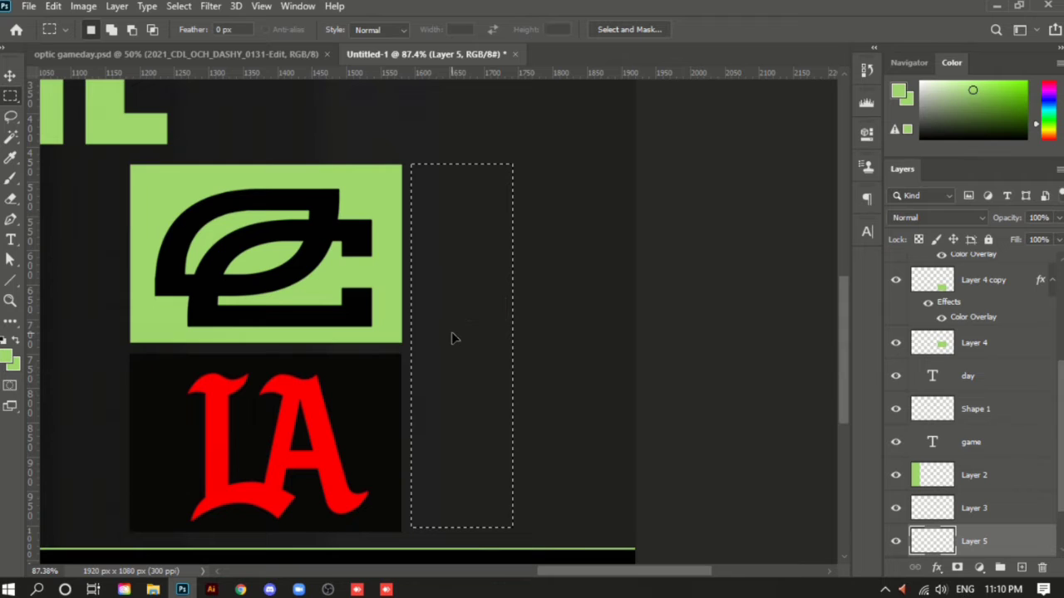
# Try filling the tall selection beside the logo boxes with a dark gray close to the background
pyautogui.click(11, 361)
pyautogui.click(269, 360)
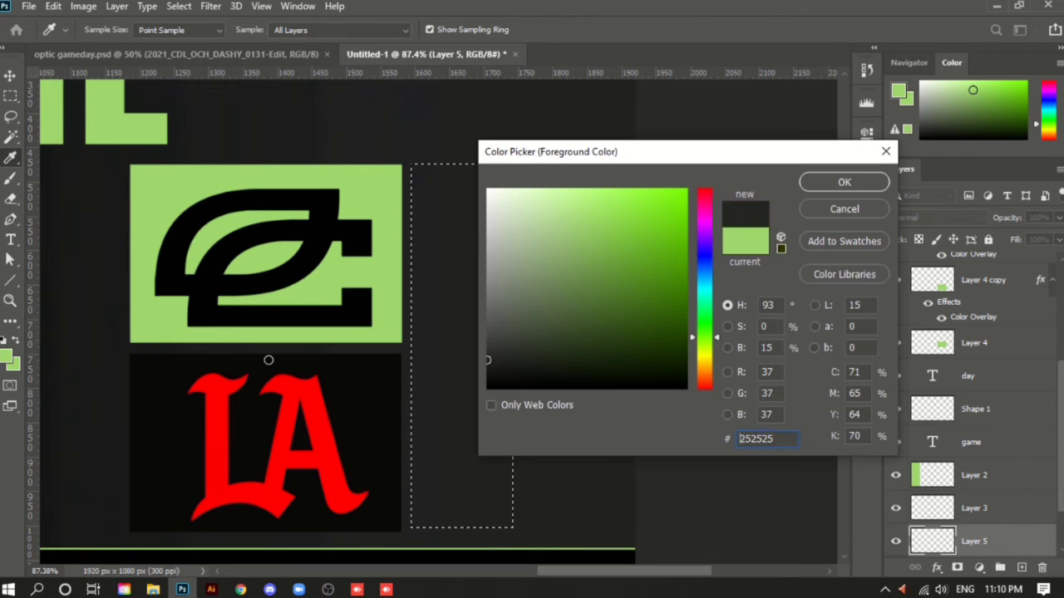
pyautogui.click(234, 365)
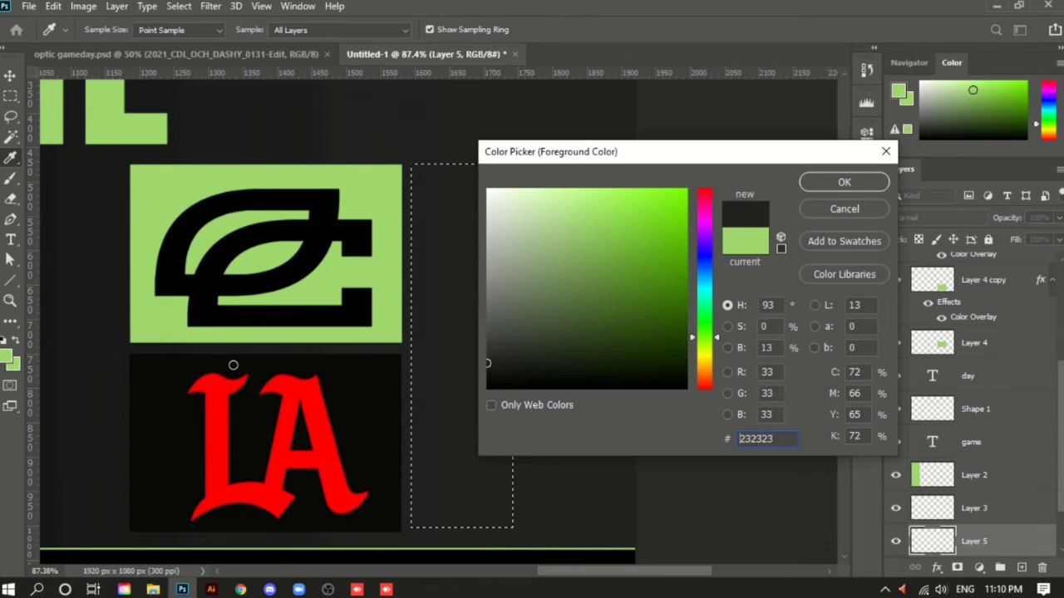
pyautogui.click(873, 177)
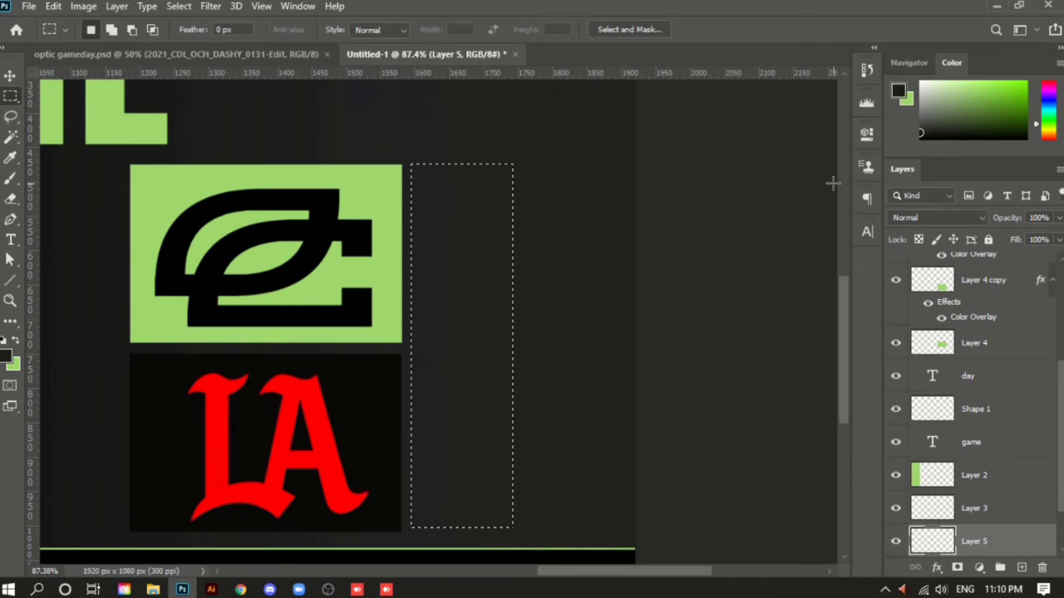
pyautogui.hotkey('alt', 'BackSpace')
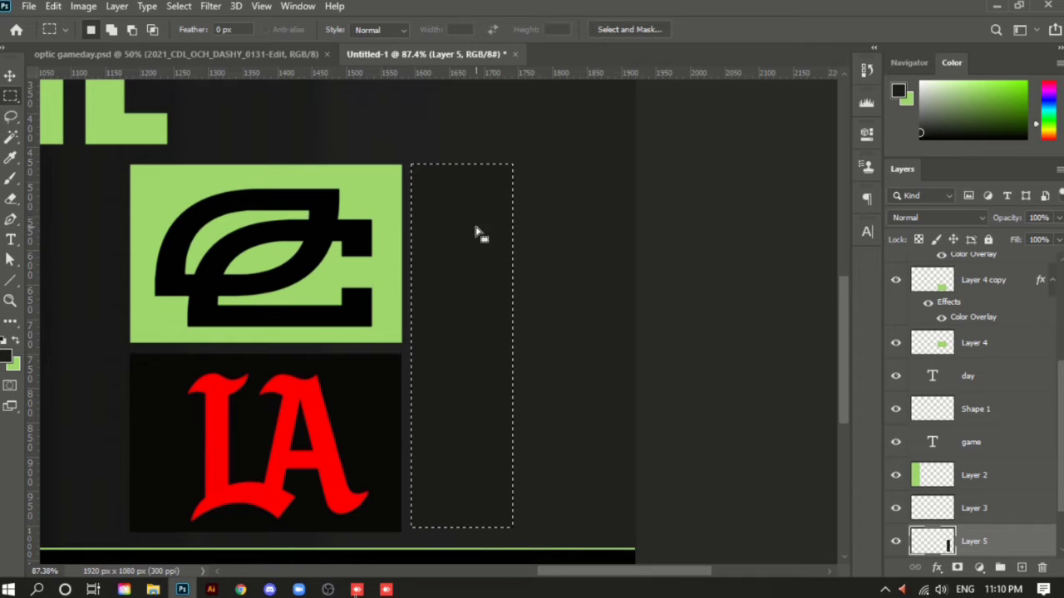
# Fill the tall selection with near-black 131313 and deselect it
pyautogui.click(7, 354)
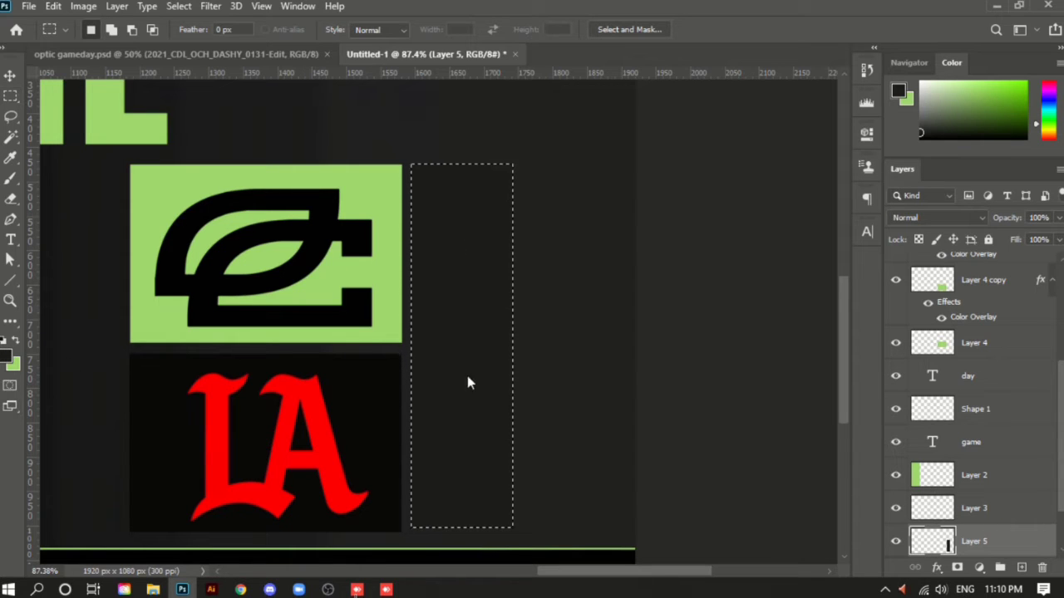
pyautogui.moveTo(492, 362); pyautogui.dragTo(456, 374)
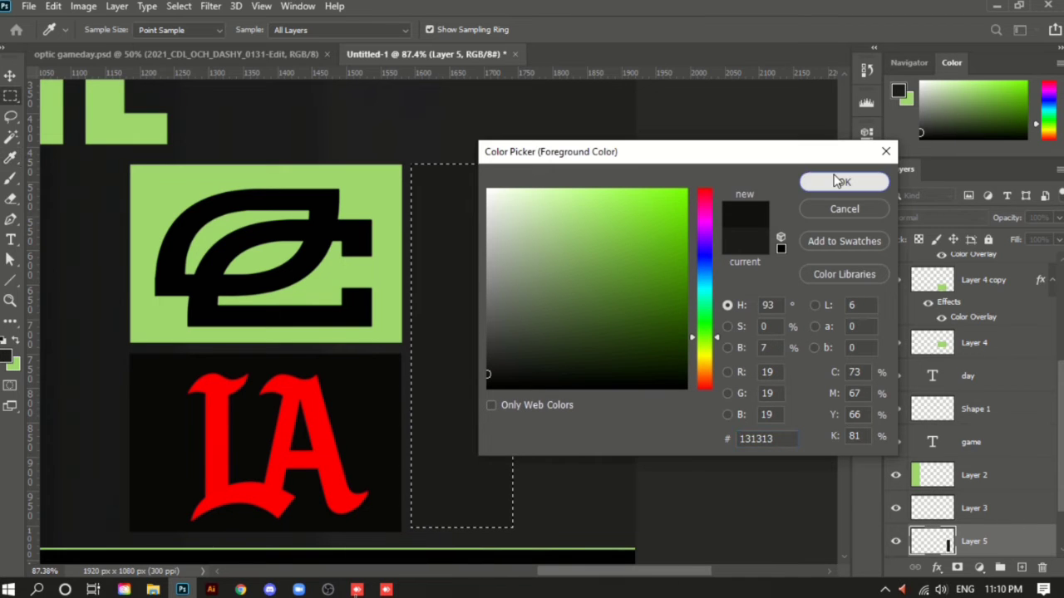
pyautogui.click(843, 181)
pyautogui.hotkey('alt', 'BackSpace')
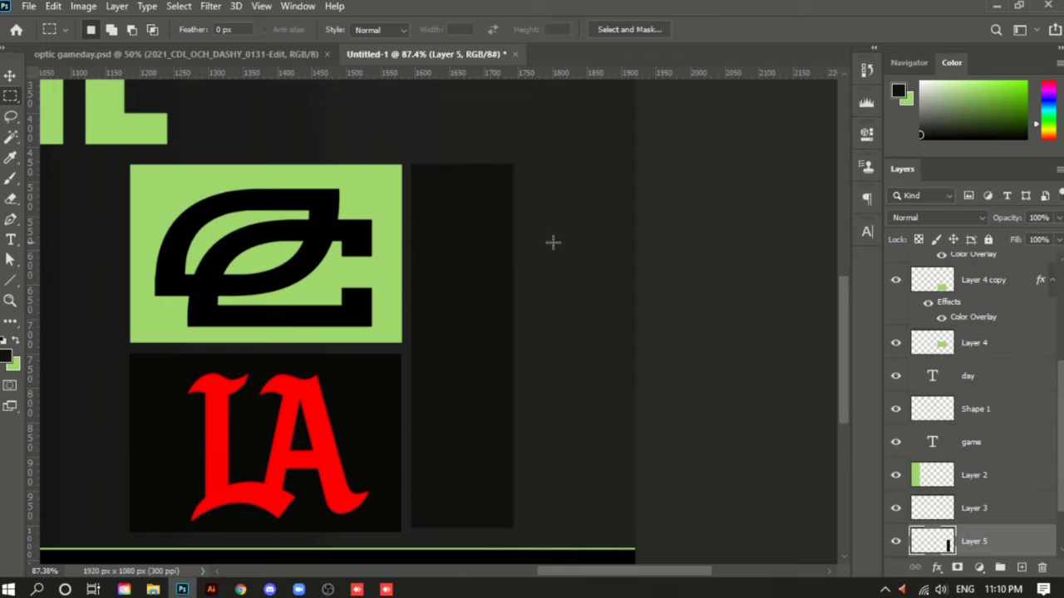
# Align the upper edge of the dark vertical bar with the upper edge of the green OpTic box
pyautogui.click(14, 75)
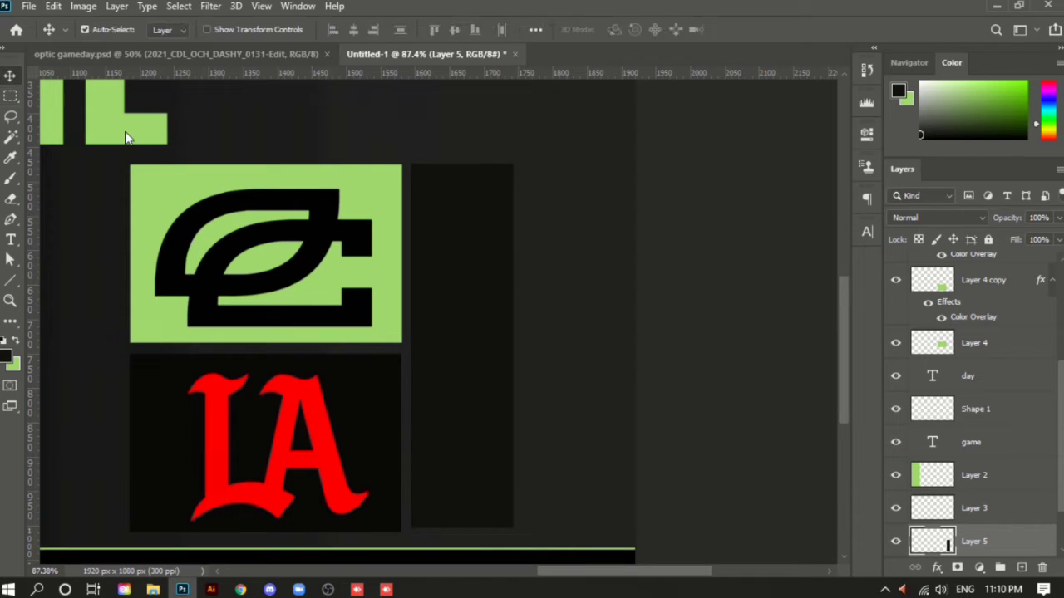
pyautogui.moveTo(482, 346); pyautogui.dragTo(482, 350)
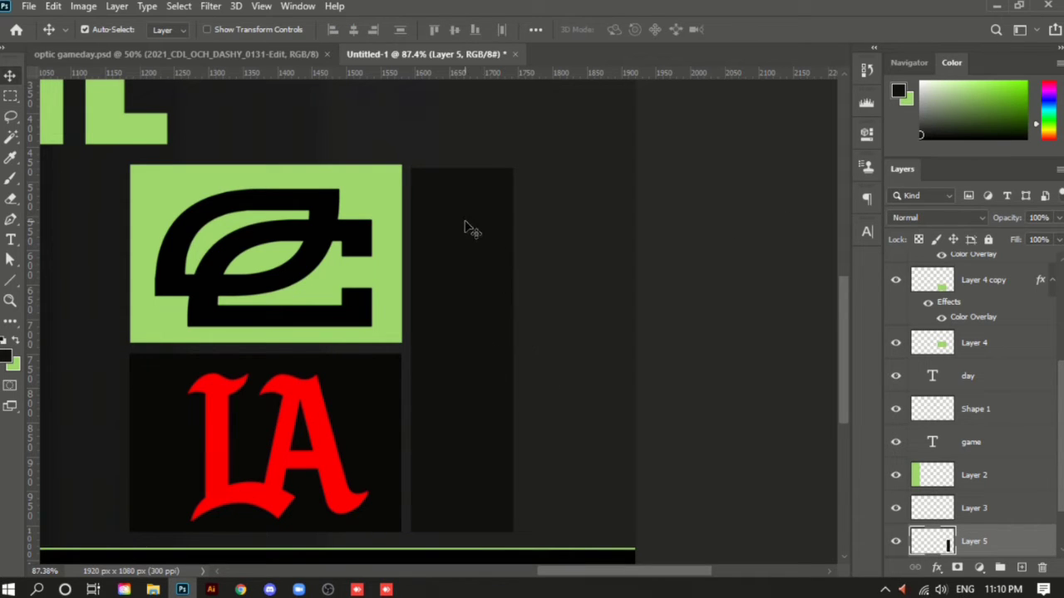
pyautogui.scroll(3, 431, 176)
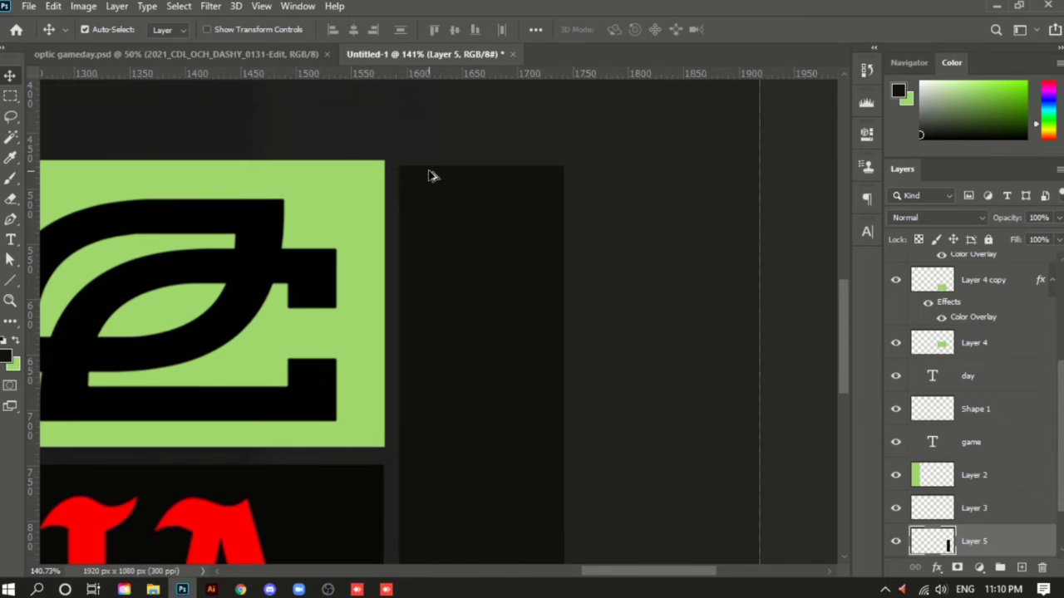
pyautogui.scroll(2, 430, 175)
pyautogui.moveTo(485, 196); pyautogui.dragTo(482, 183)
# Stretch the dark bar's height to 100.95% to meet the LA Thieves box's lower edge, and shift it left to narrow the gap
pyautogui.scroll(-3, 485, 185)
pyautogui.scroll(-8, 485, 188)
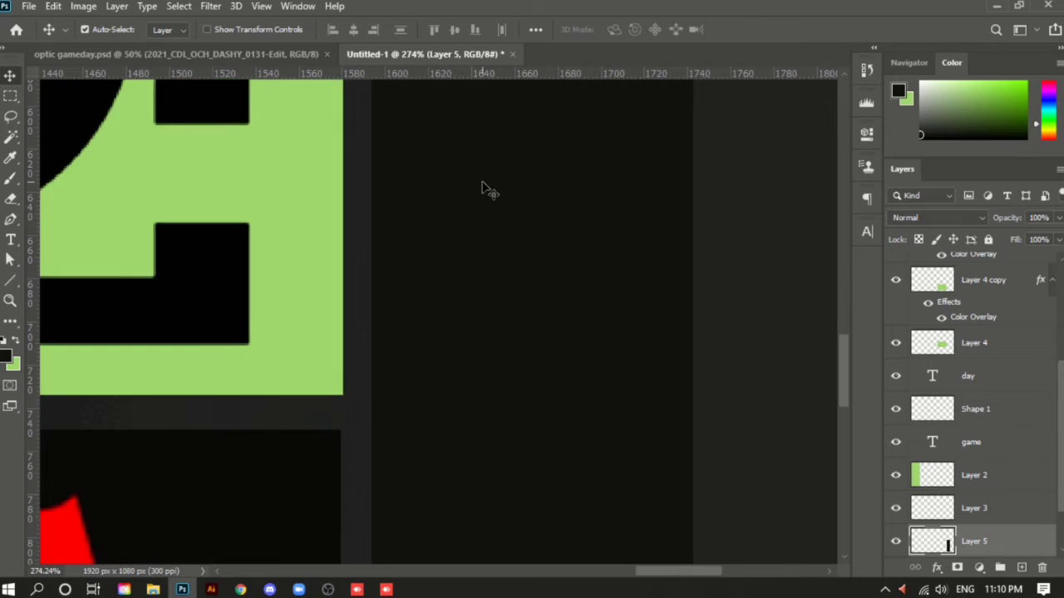
pyautogui.scroll(-3, 489, 192)
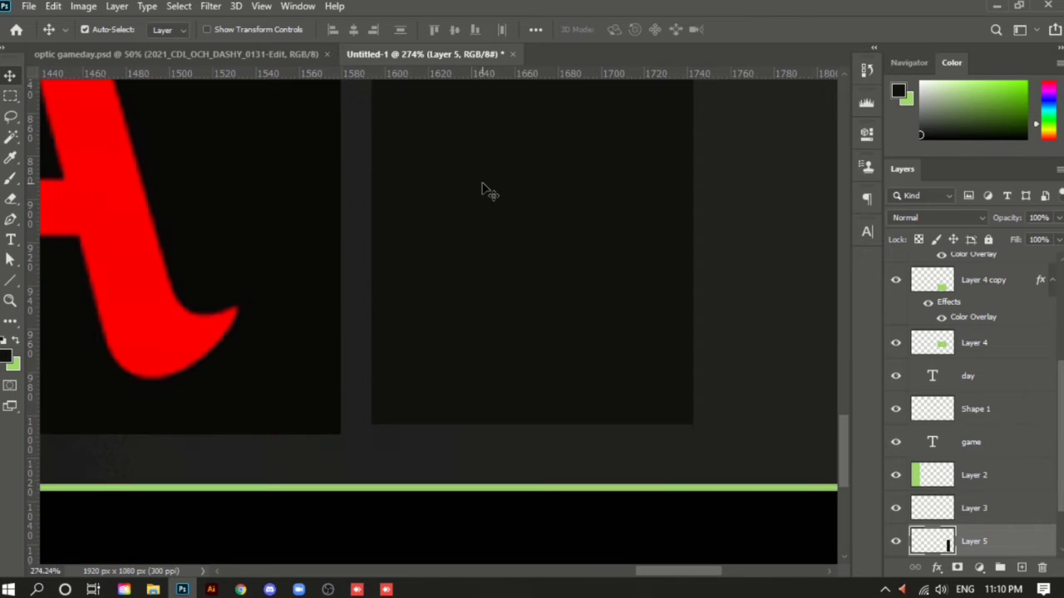
pyautogui.hotkey('ctrl', 't')
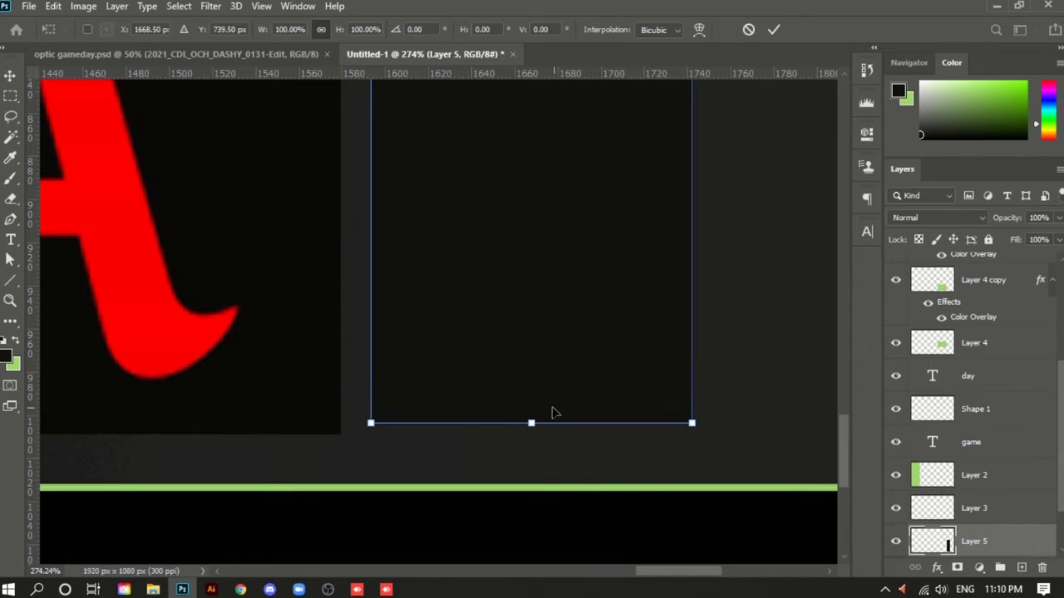
pyautogui.moveTo(531, 424); pyautogui.dragTo(531, 433)
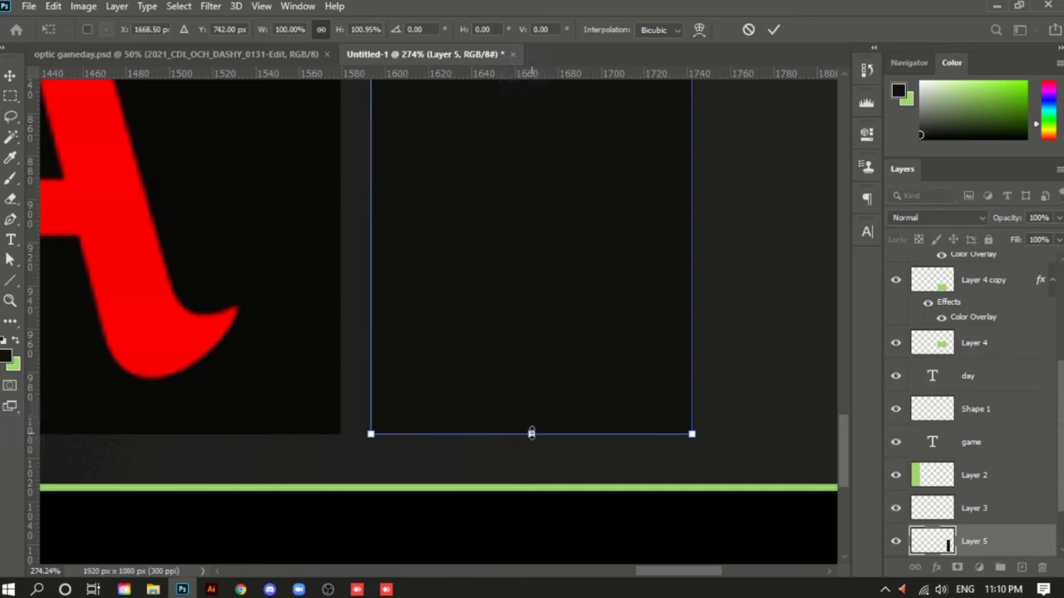
pyautogui.moveTo(519, 370); pyautogui.dragTo(504, 371)
pyautogui.press('Return')
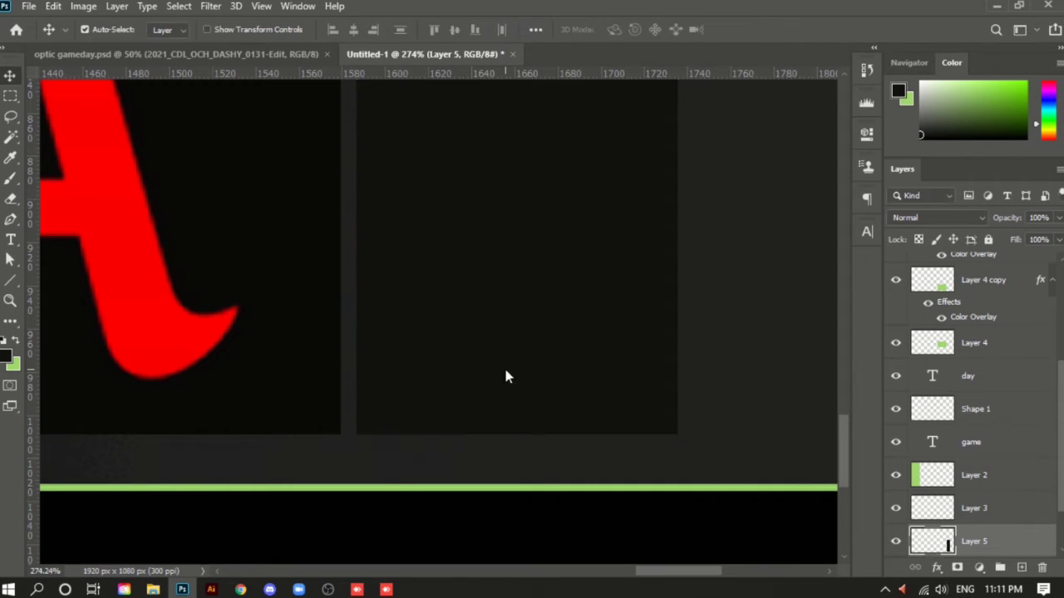
# Add a new empty layer directly above the dark vertical bar's layer
pyautogui.scroll(-5, 507, 374)
pyautogui.scroll(-1, 506, 374)
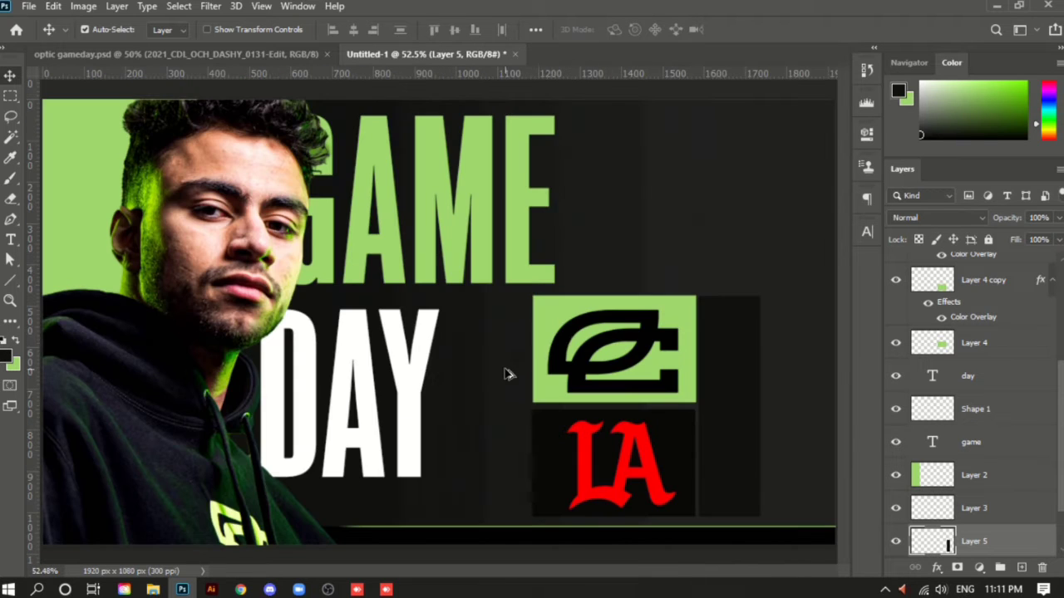
pyautogui.scroll(2, 750, 344)
pyautogui.scroll(3, 750, 344)
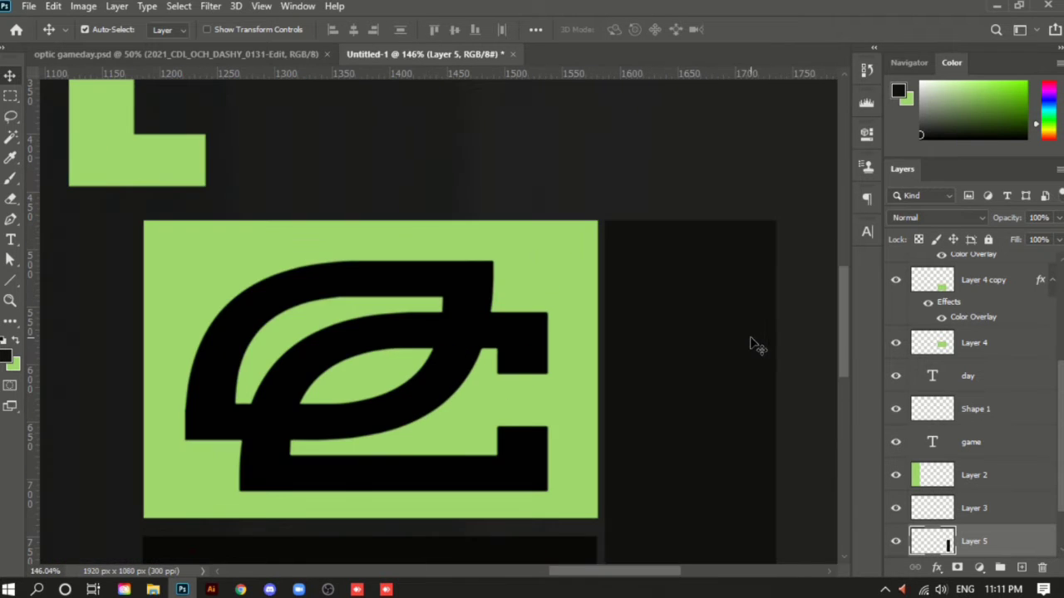
pyautogui.moveTo(703, 321); pyautogui.dragTo(579, 238)
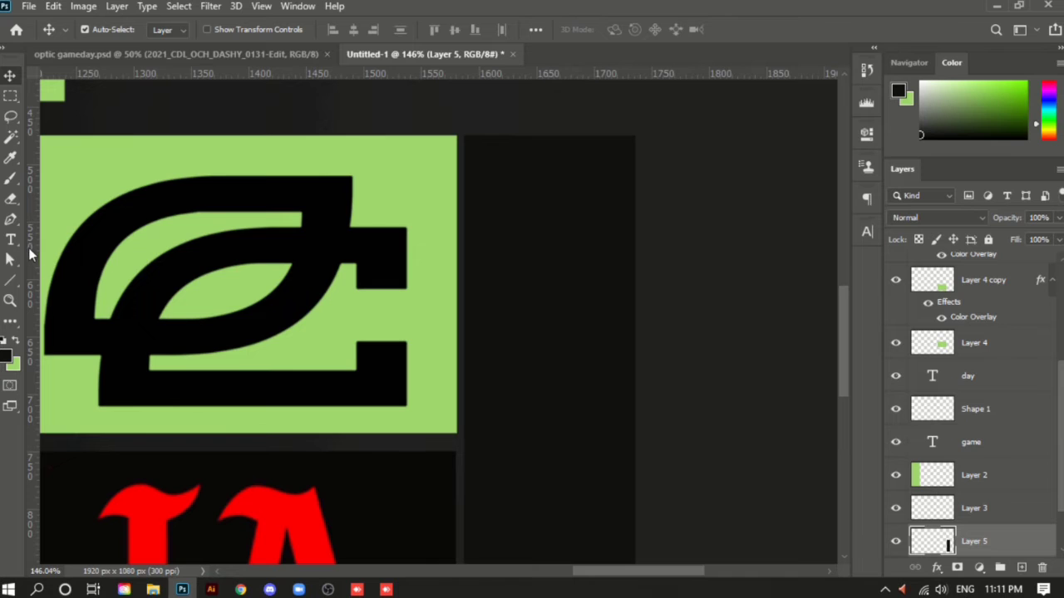
pyautogui.scroll(-3, 235, 289)
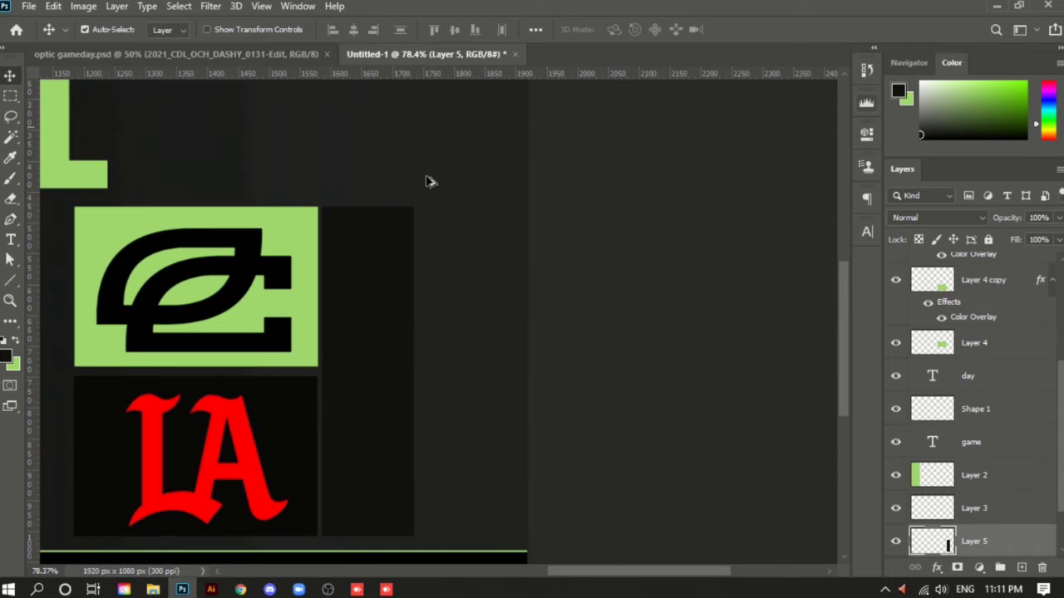
pyautogui.scroll(4, 299, 228)
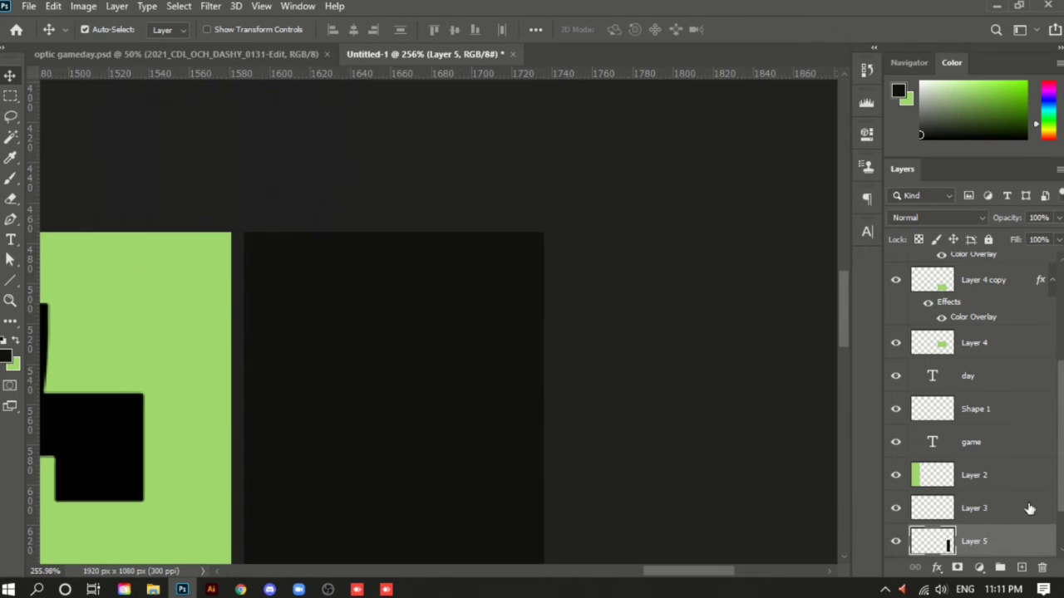
pyautogui.click(1021, 568)
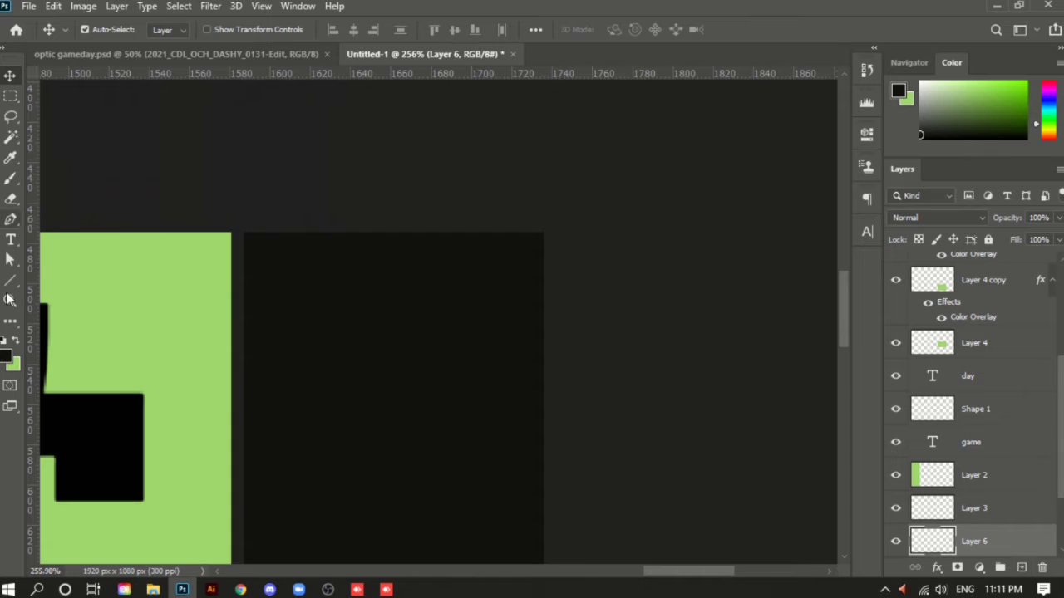
# Draw a horizontal line about 68 px long and 1 px thick along the dark bar's upper edge, starting near its left corner
pyautogui.click(10, 279)
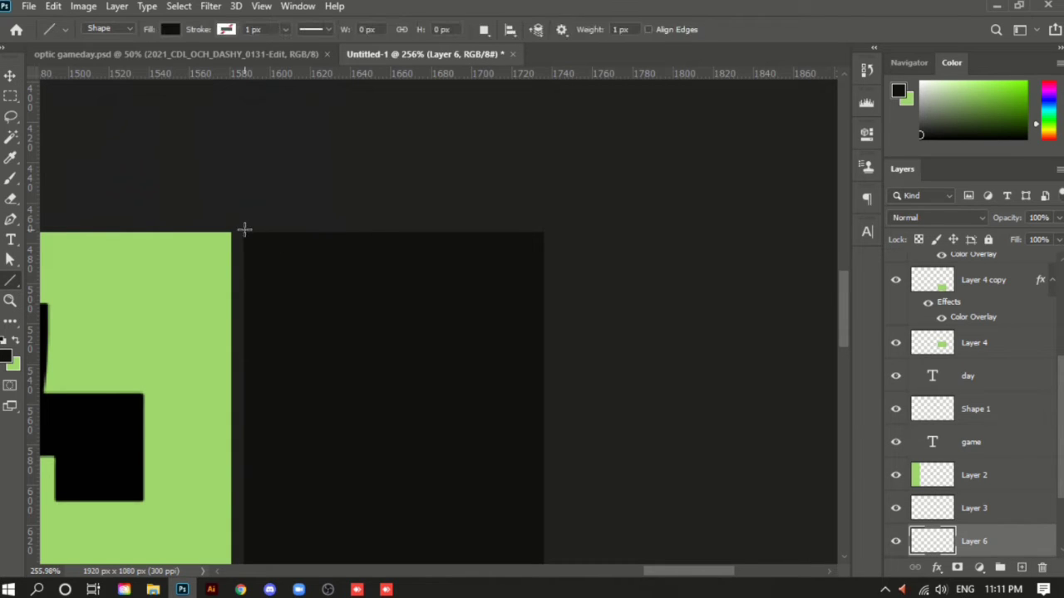
pyautogui.moveTo(246, 237); pyautogui.dragTo(383, 231)
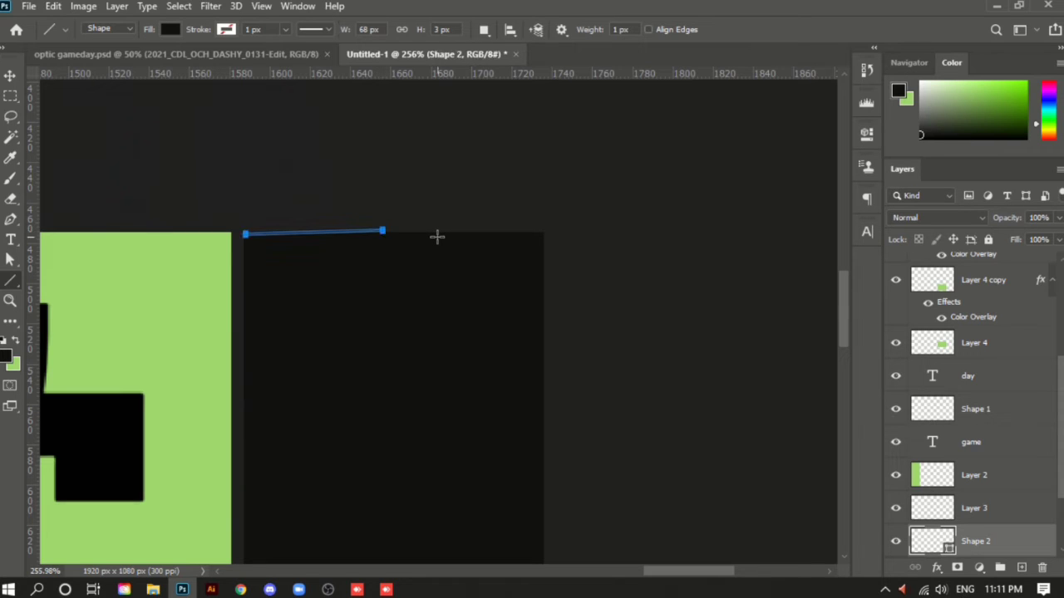
pyautogui.hotkey('ctrl', 'z')
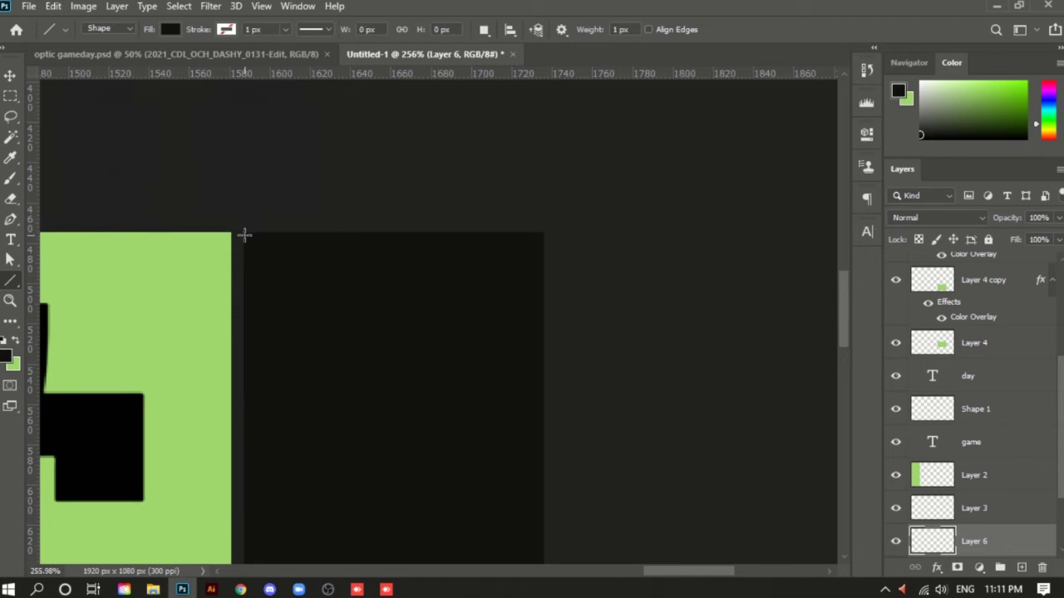
pyautogui.moveTo(248, 232); pyautogui.dragTo(384, 239)
# Give the line the recently used green as fill and a matching solid 1 px green stroke aligned outside
pyautogui.scroll(3, 297, 175)
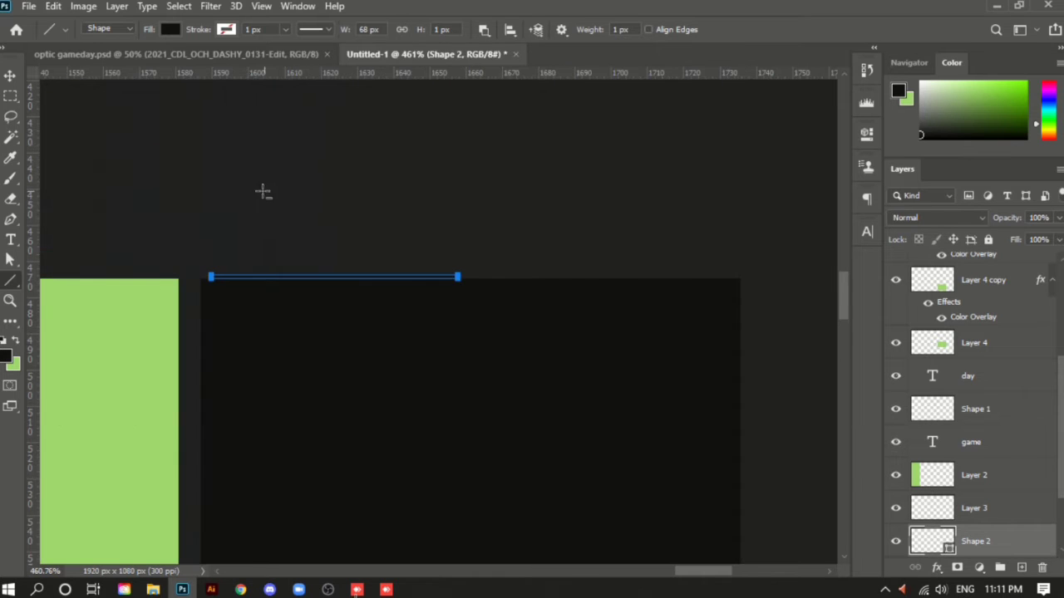
pyautogui.click(170, 29)
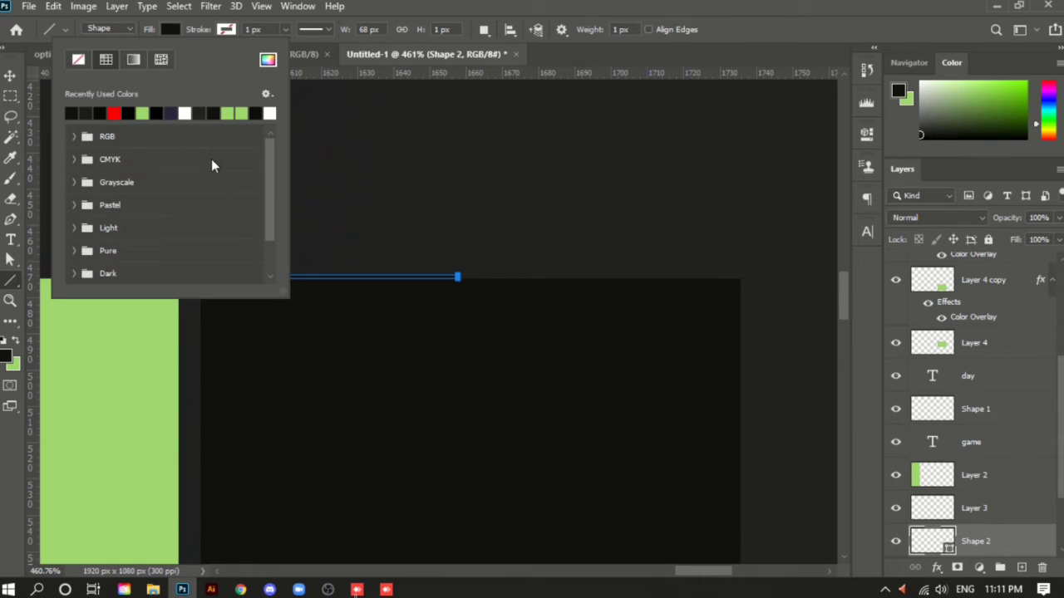
pyautogui.click(145, 111)
pyautogui.click(230, 31)
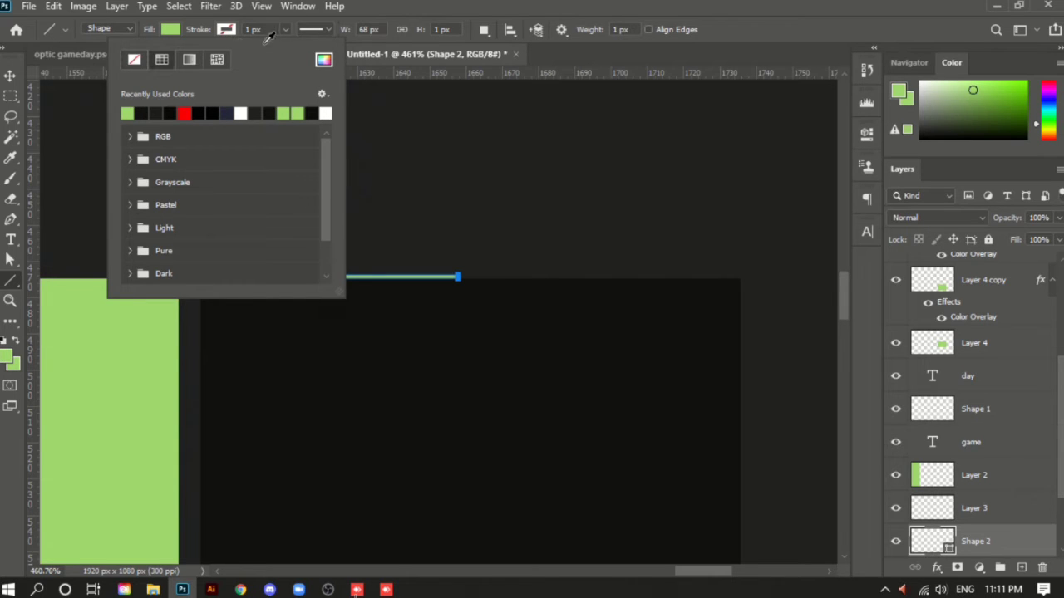
pyautogui.click(331, 30)
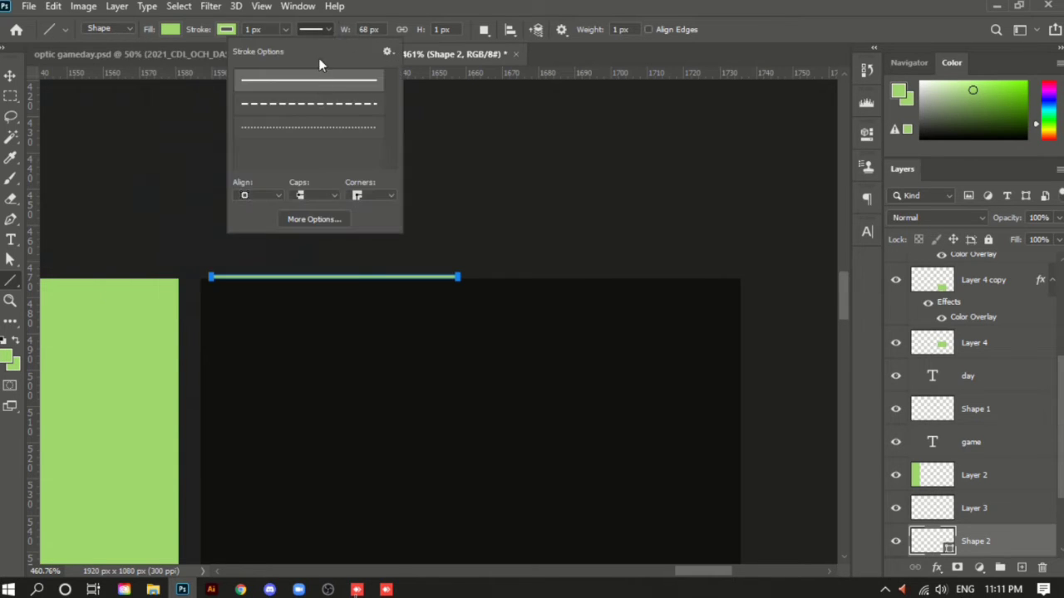
pyautogui.click(270, 197)
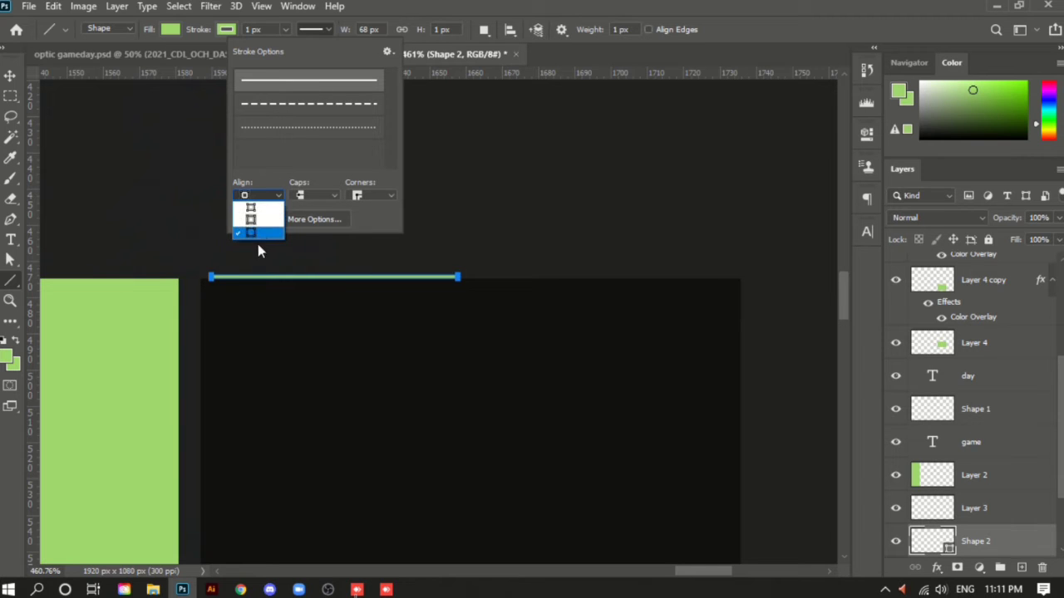
pyautogui.click(266, 231)
pyautogui.click(285, 29)
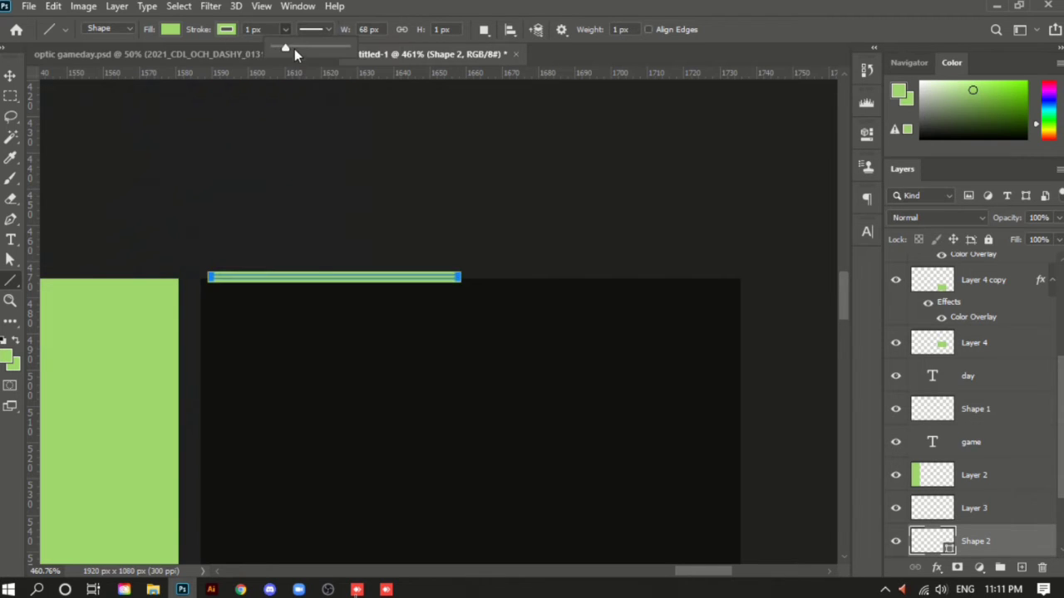
pyautogui.click(285, 29)
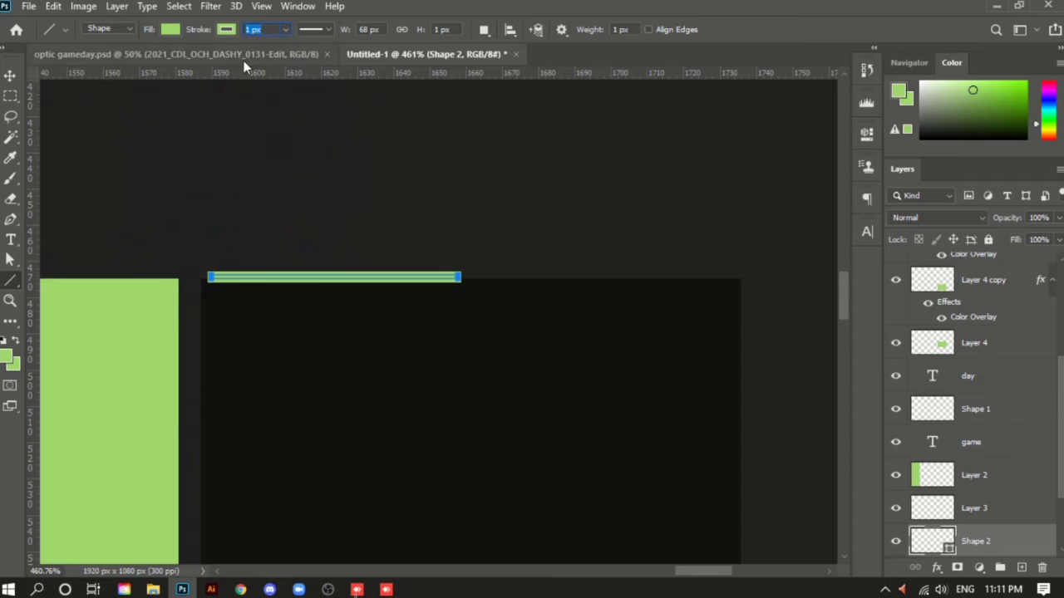
# Move the green line onto the dark bar's upper edge so its left end is flush with the bar's left side
pyautogui.click(10, 75)
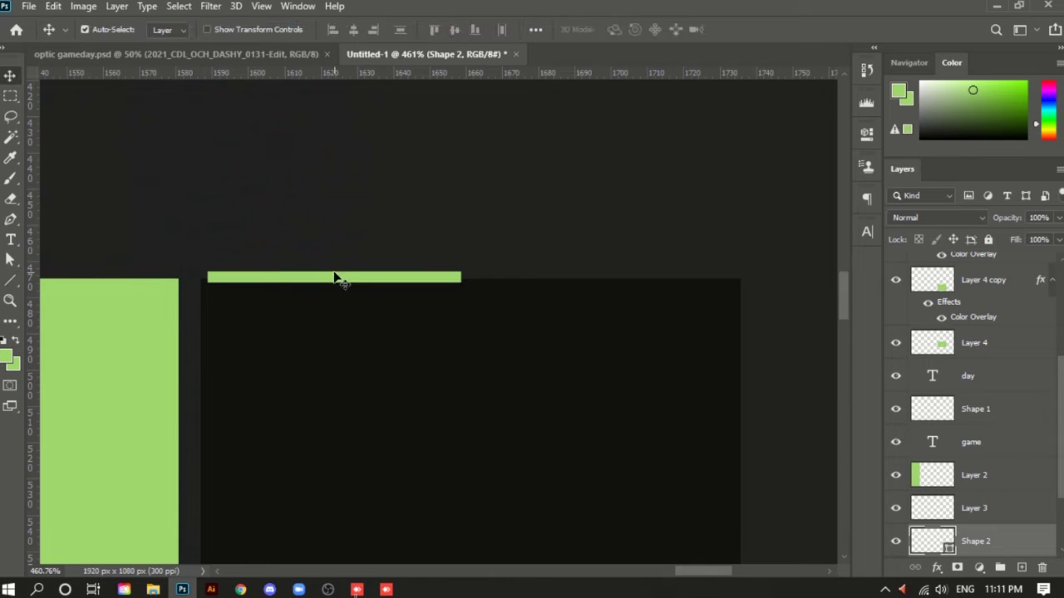
pyautogui.moveTo(335, 277); pyautogui.dragTo(325, 281)
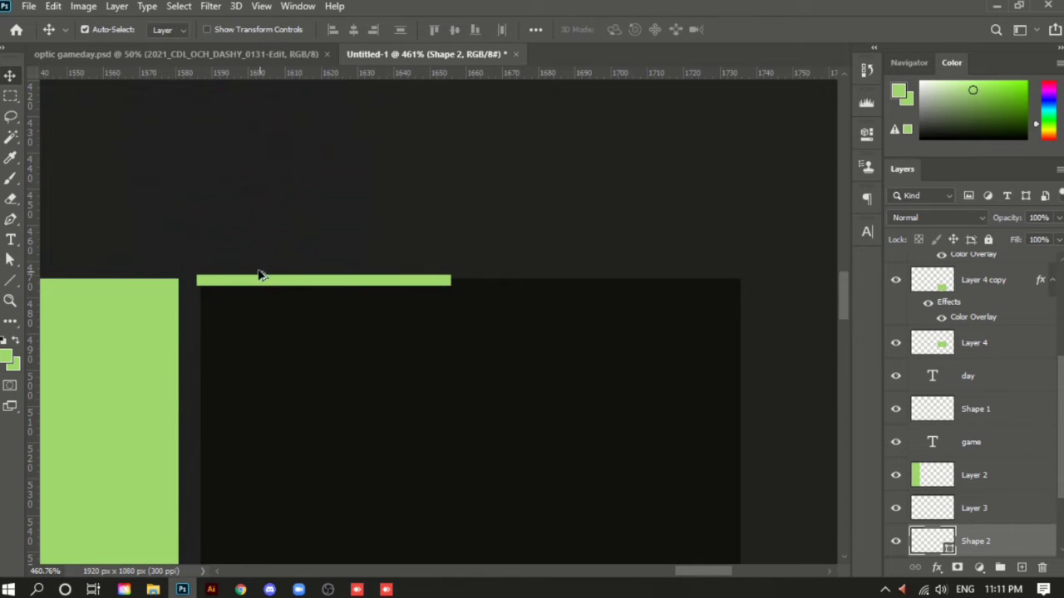
pyautogui.keyDown('alt'); pyautogui.scroll(5, 226, 274); pyautogui.keyUp('alt')
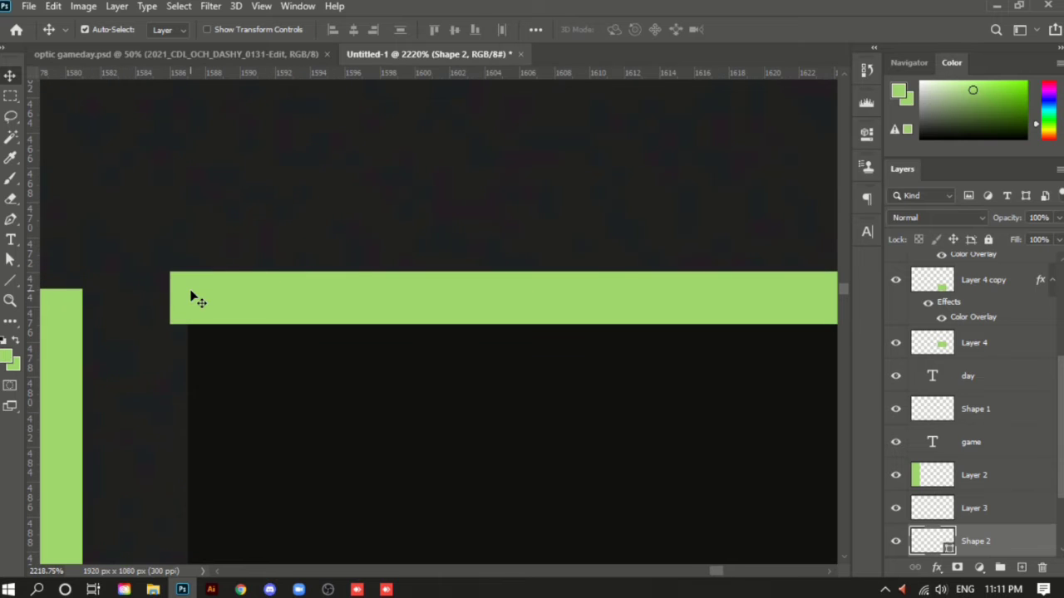
pyautogui.moveTo(191, 299); pyautogui.dragTo(199, 296)
# Duplicate the green line along the dark bar's upper edge and align the copy's outer end with the bar's right side
pyautogui.keyDown('alt'); pyautogui.scroll(-2, 501, 280); pyautogui.keyUp('alt')
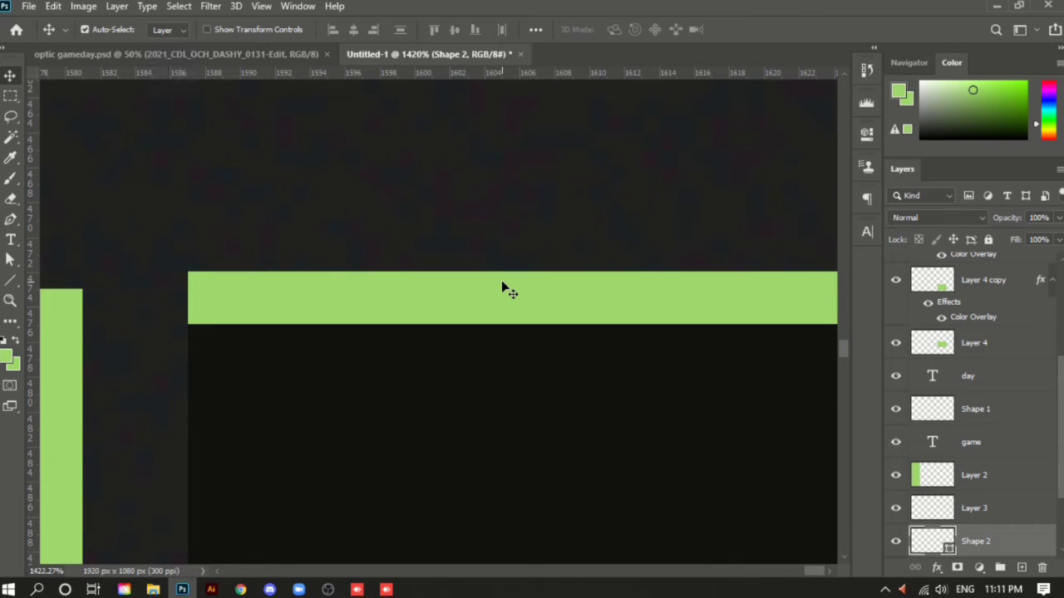
pyautogui.moveTo(529, 278); pyautogui.dragTo(23, 232)
pyautogui.keyDown('alt'); pyautogui.scroll(-3, 309, 213); pyautogui.keyUp('alt')
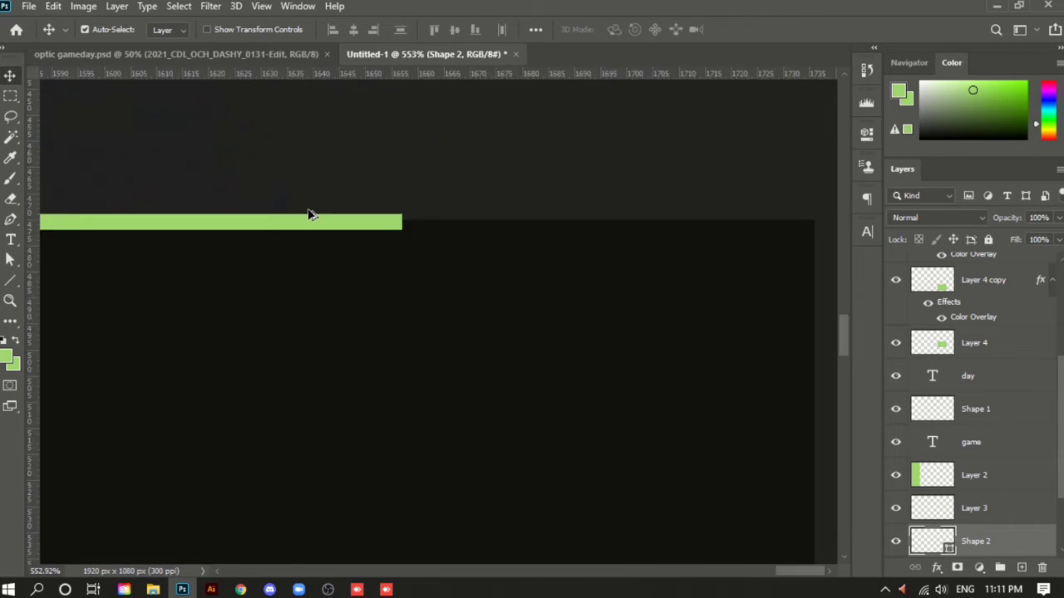
pyautogui.click(425, 234)
pyautogui.moveTo(425, 234); pyautogui.dragTo(654, 222)
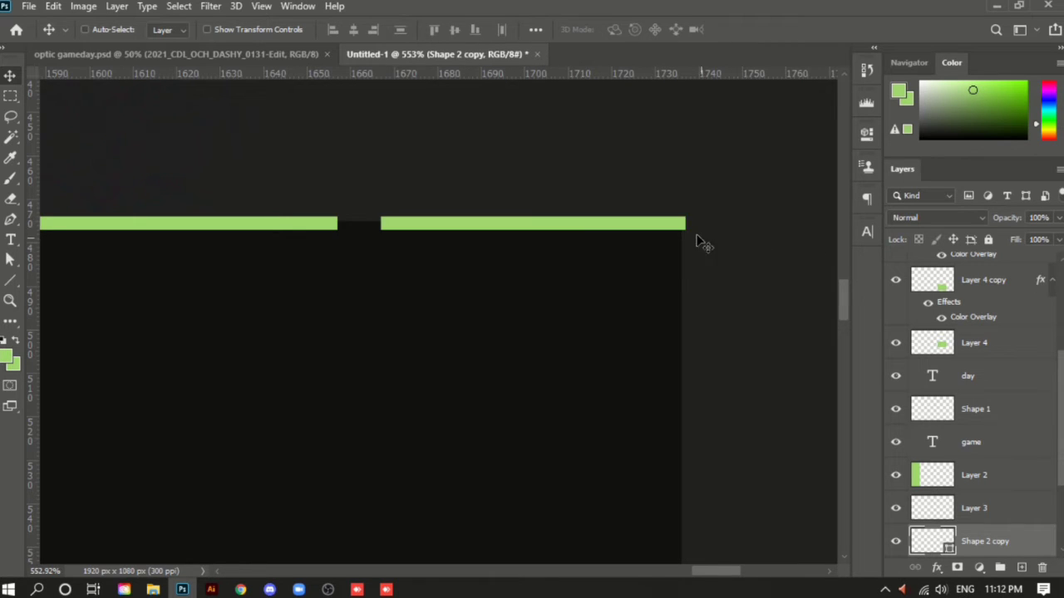
pyautogui.scroll(3, 700, 240)
pyautogui.scroll(3, 697, 239)
pyautogui.moveTo(629, 183); pyautogui.dragTo(608, 188)
pyautogui.scroll(-5, 607, 188)
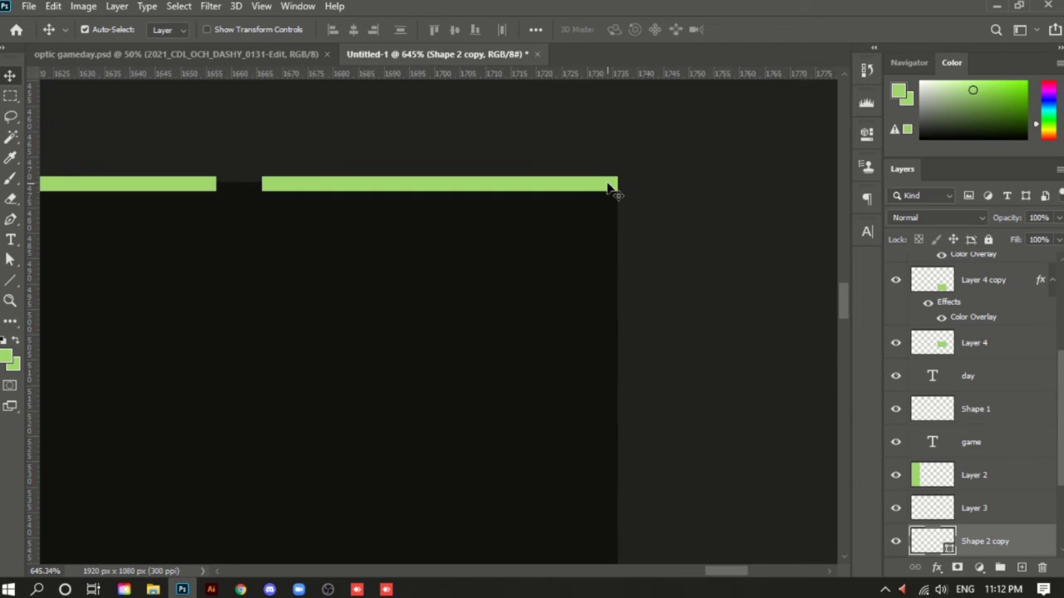
# Recolor the duplicated line's fill and stroke with the recently used red
pyautogui.moveTo(539, 219); pyautogui.dragTo(698, 250)
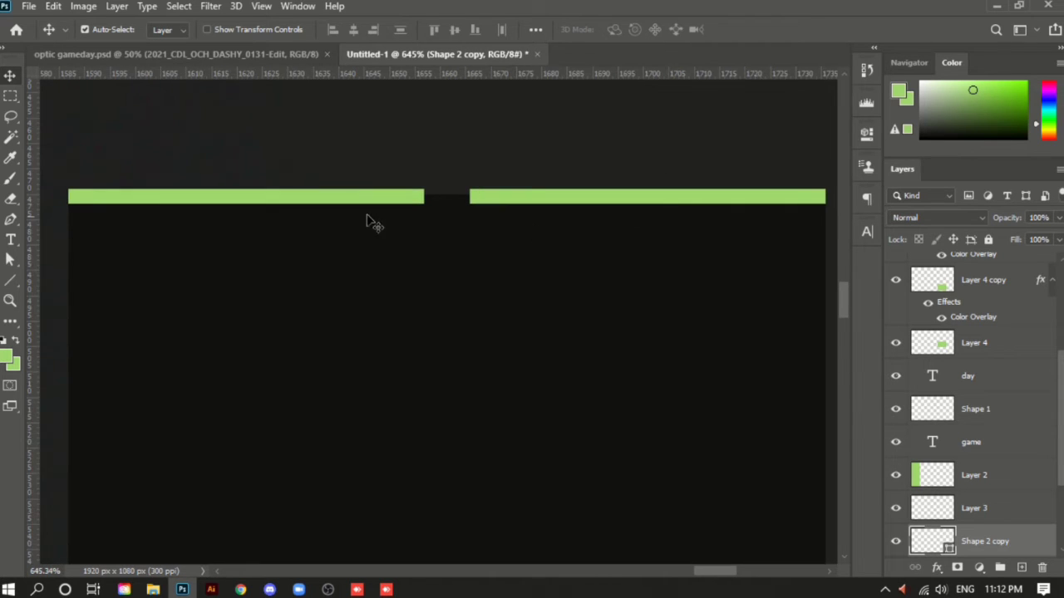
pyautogui.click(10, 260)
pyautogui.click(619, 196)
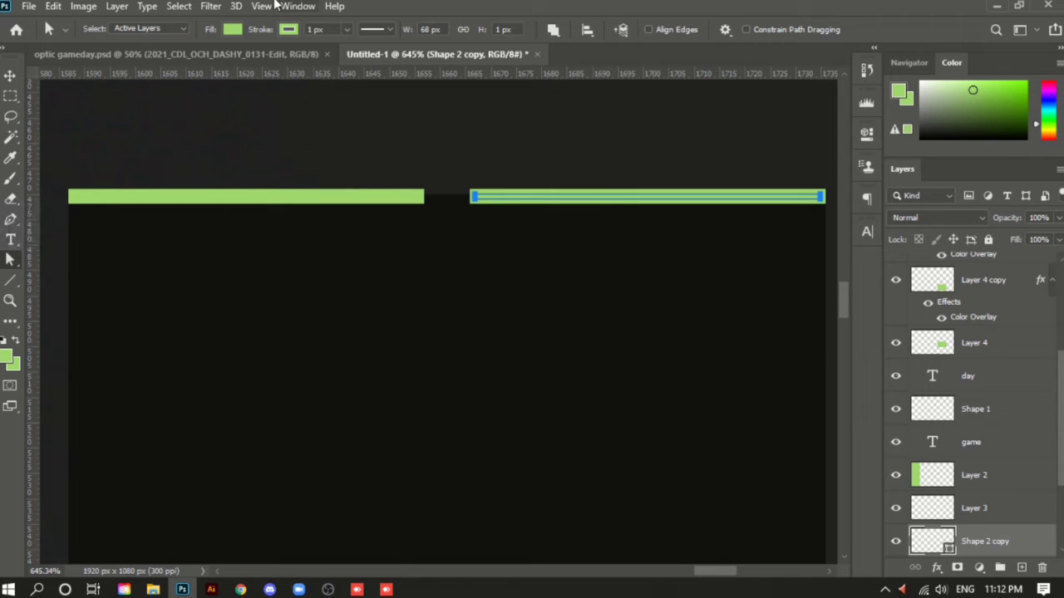
pyautogui.click(235, 30)
pyautogui.click(190, 111)
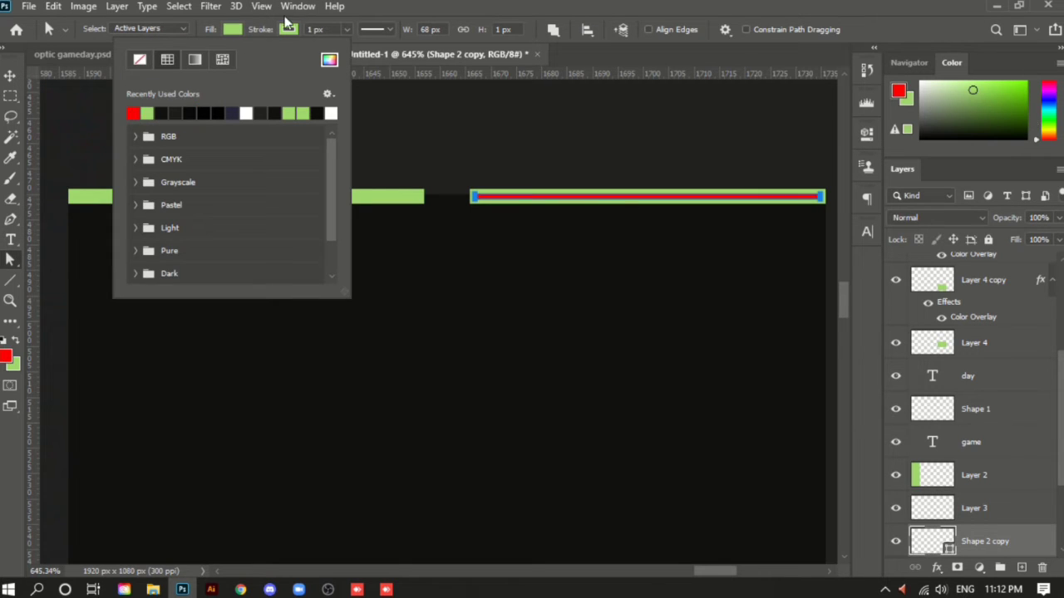
pyautogui.click(189, 113)
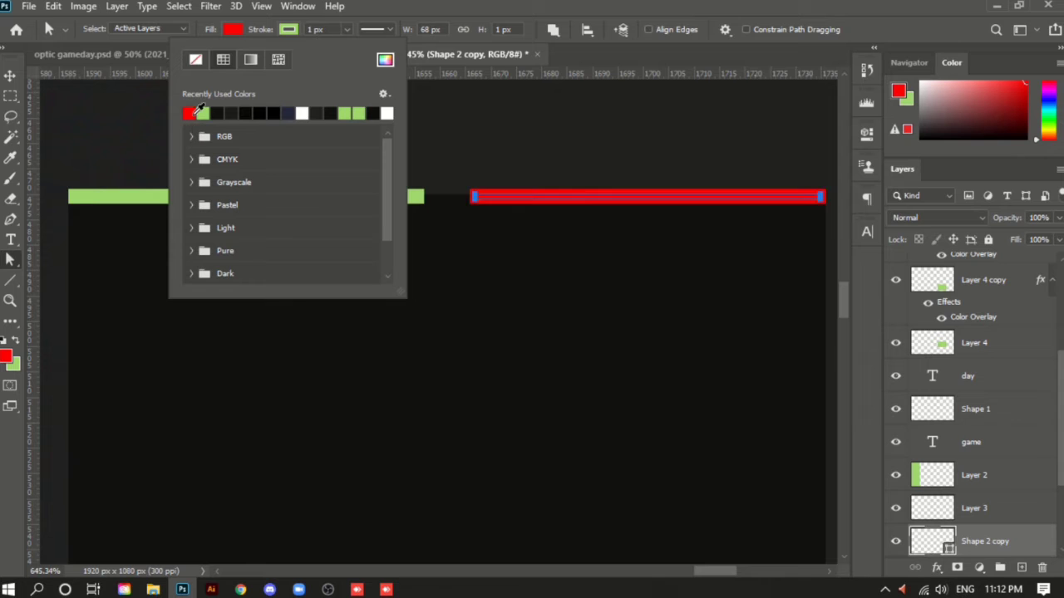
pyautogui.click(10, 76)
pyautogui.scroll(-3, 558, 200)
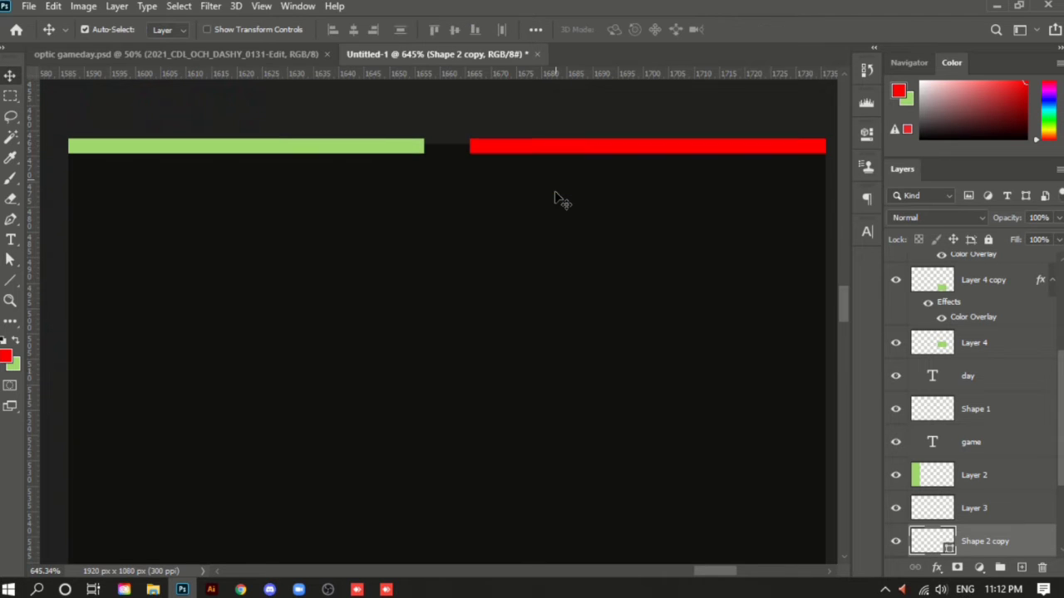
pyautogui.scroll(2, 558, 200)
pyautogui.press('super')
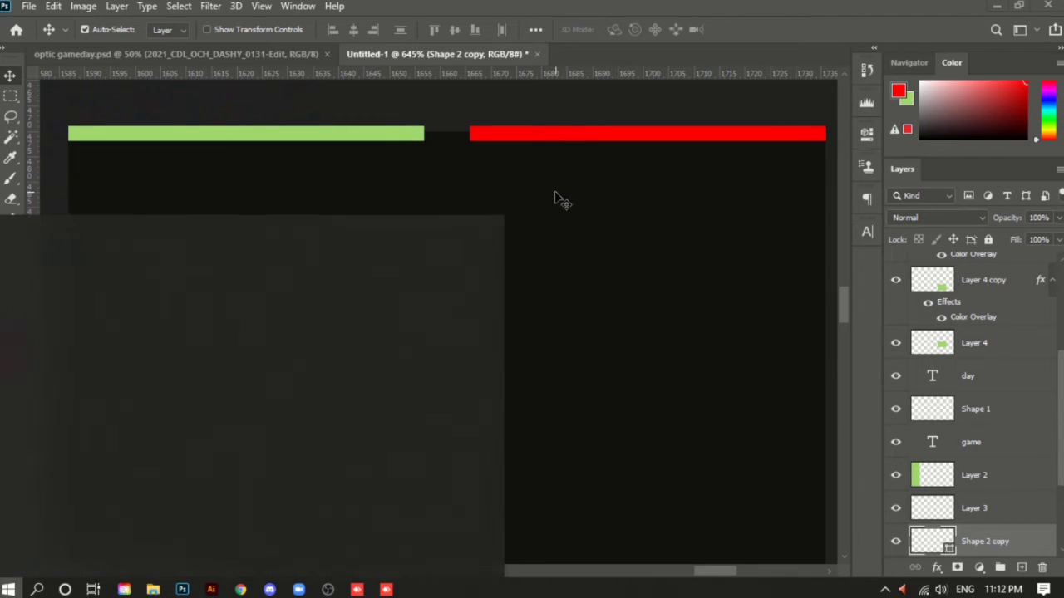
pyautogui.scroll(-5, 558, 199)
pyautogui.press('super')
pyautogui.scroll(-4, 557, 197)
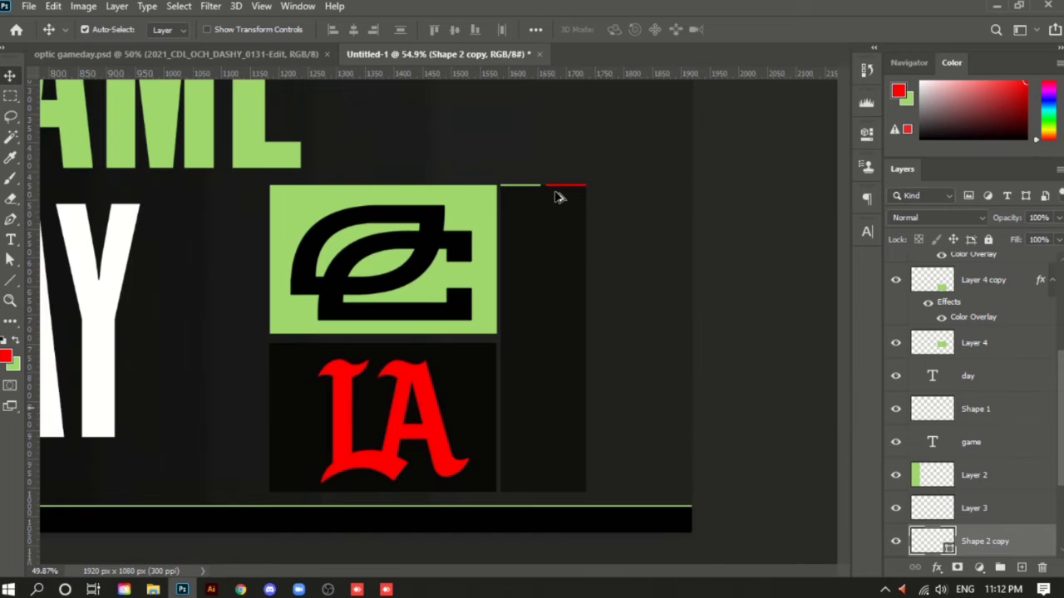
# Stretch the green line's inner end toward the red line to a width of about 69 px, converting it to a regular path
pyautogui.scroll(8, 713, 280)
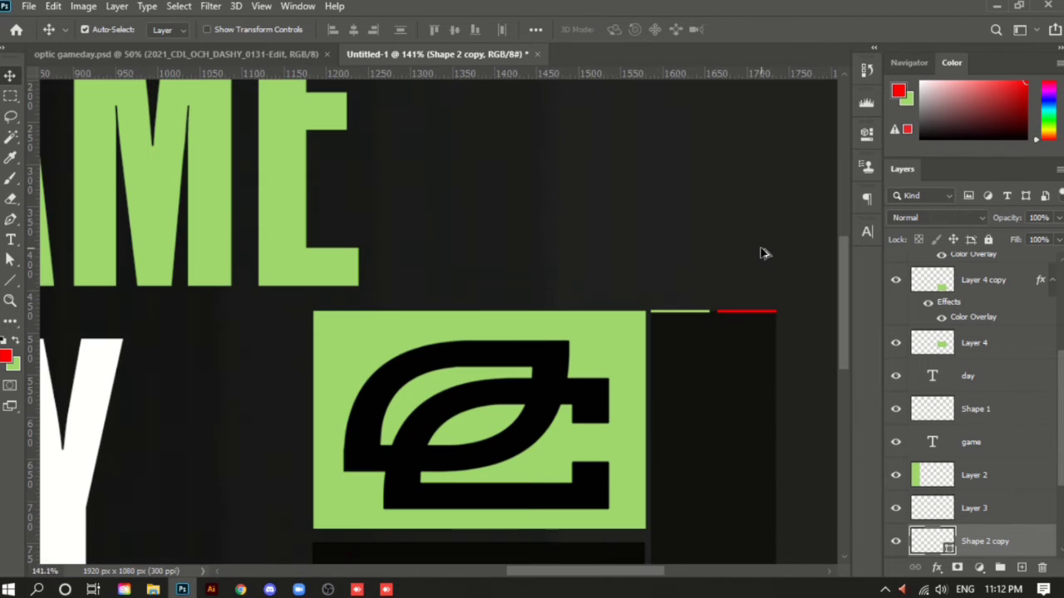
pyautogui.scroll(3, 601, 335)
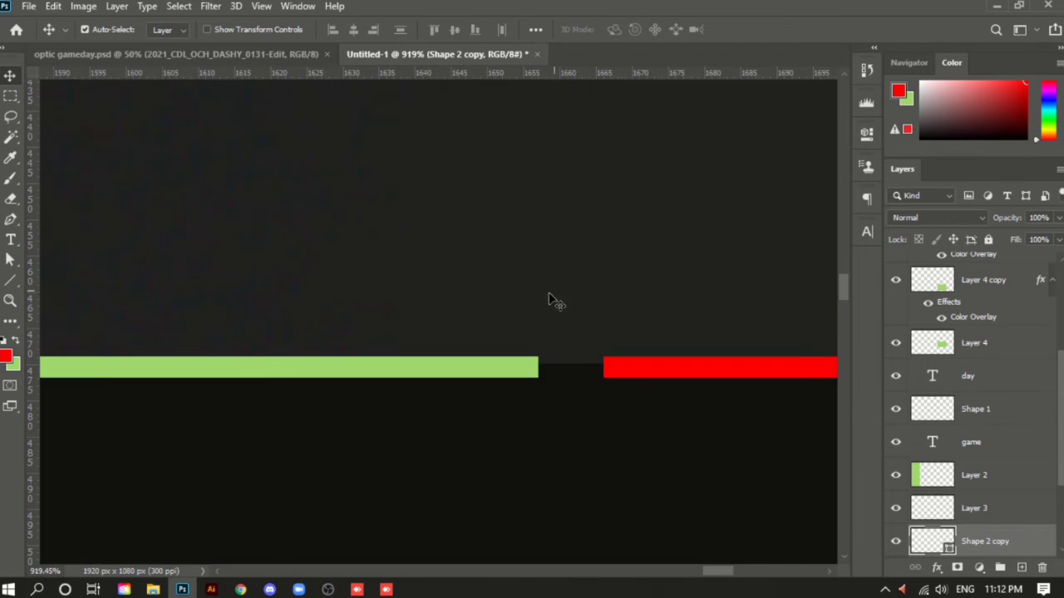
pyautogui.scroll(2, 601, 423)
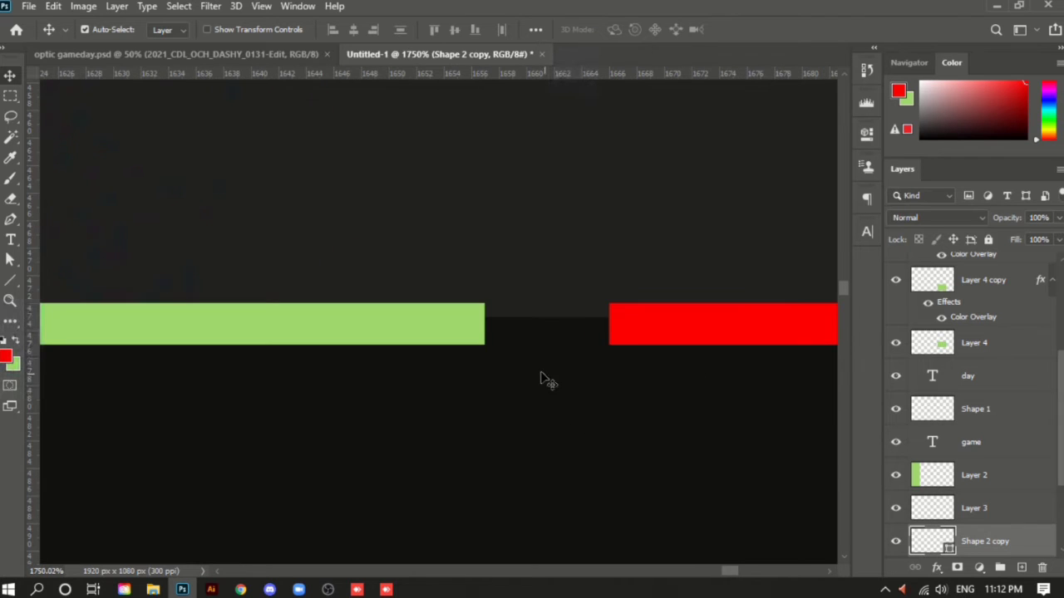
pyautogui.click(465, 320)
pyautogui.press('ctrl')
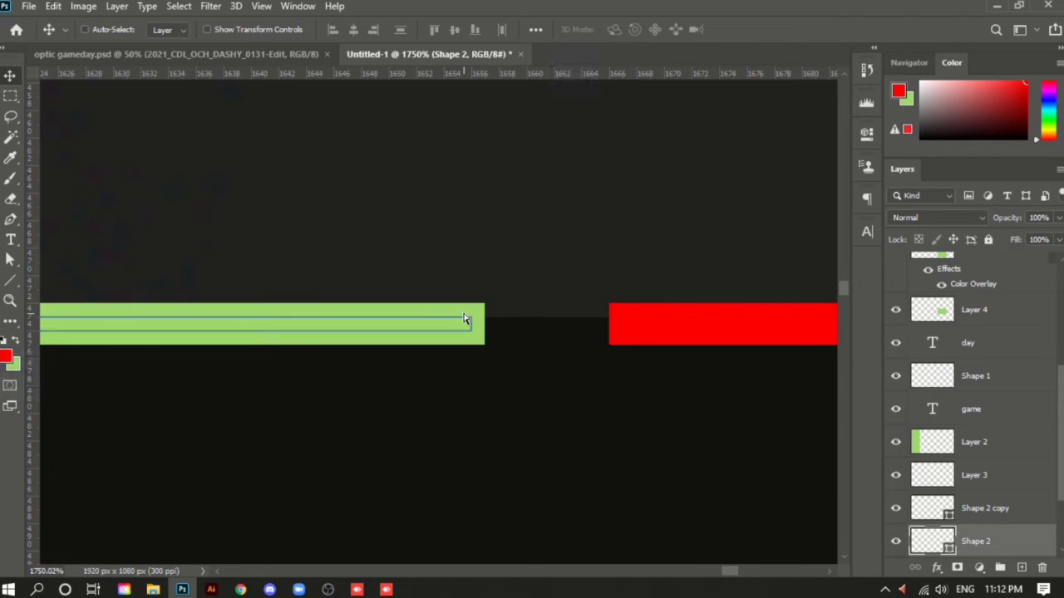
pyautogui.hotkey('ctrl', 't')
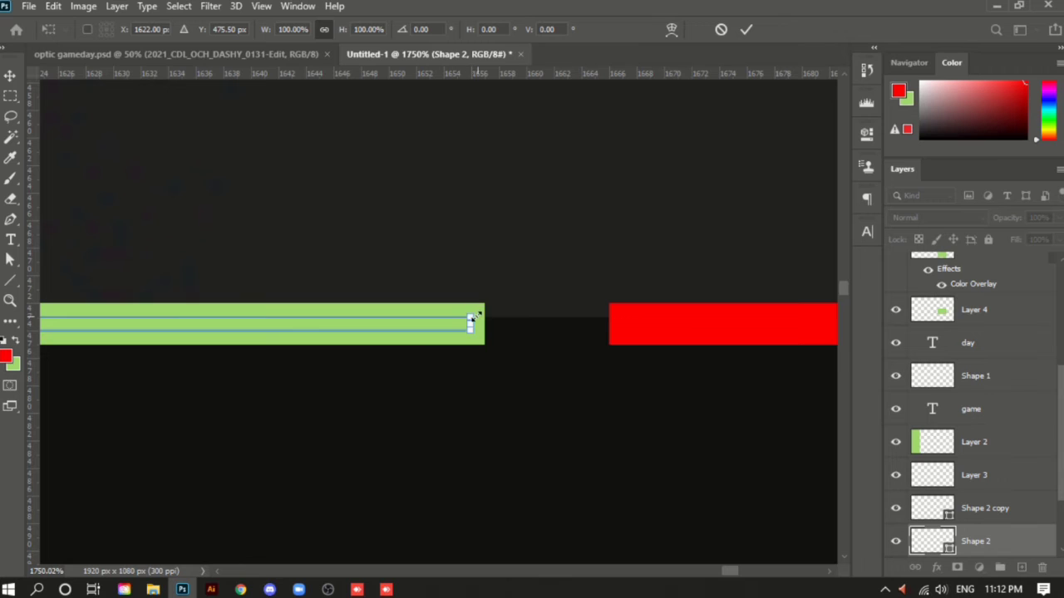
pyautogui.moveTo(471, 325); pyautogui.dragTo(488, 324)
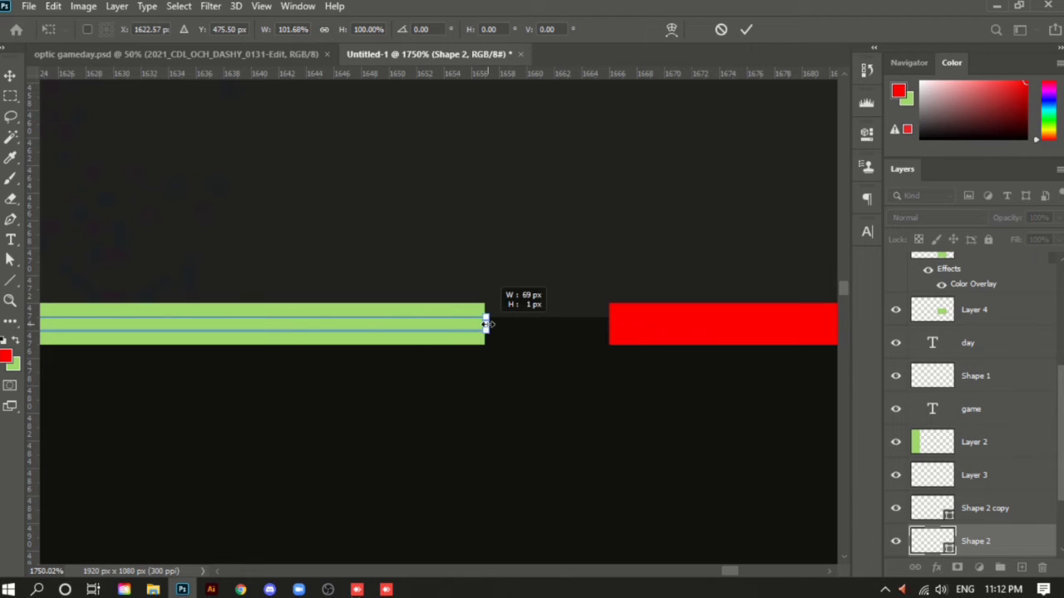
pyautogui.click(747, 30)
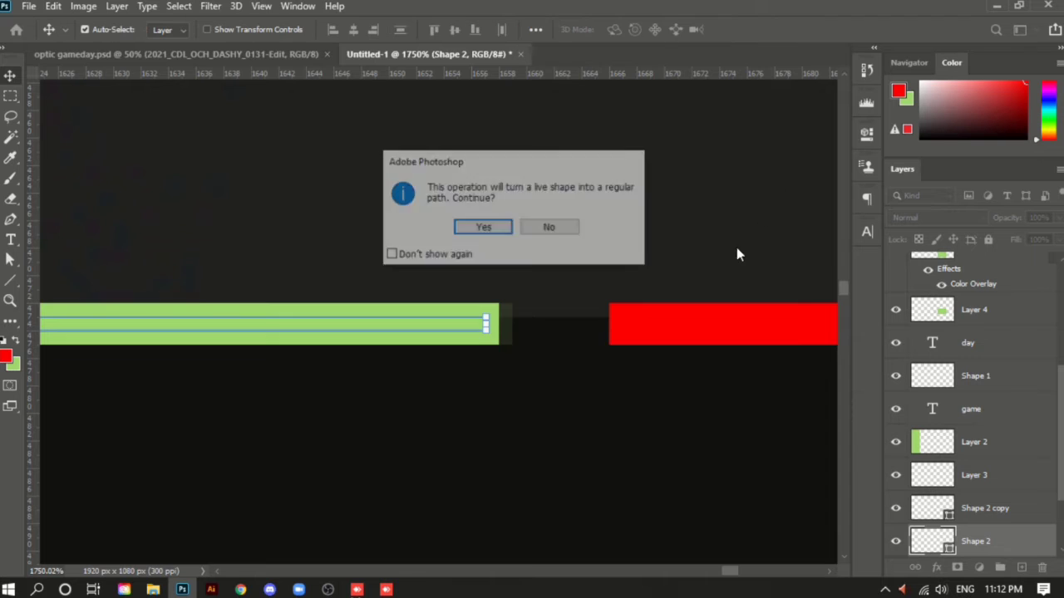
pyautogui.click(484, 229)
pyautogui.click(737, 331)
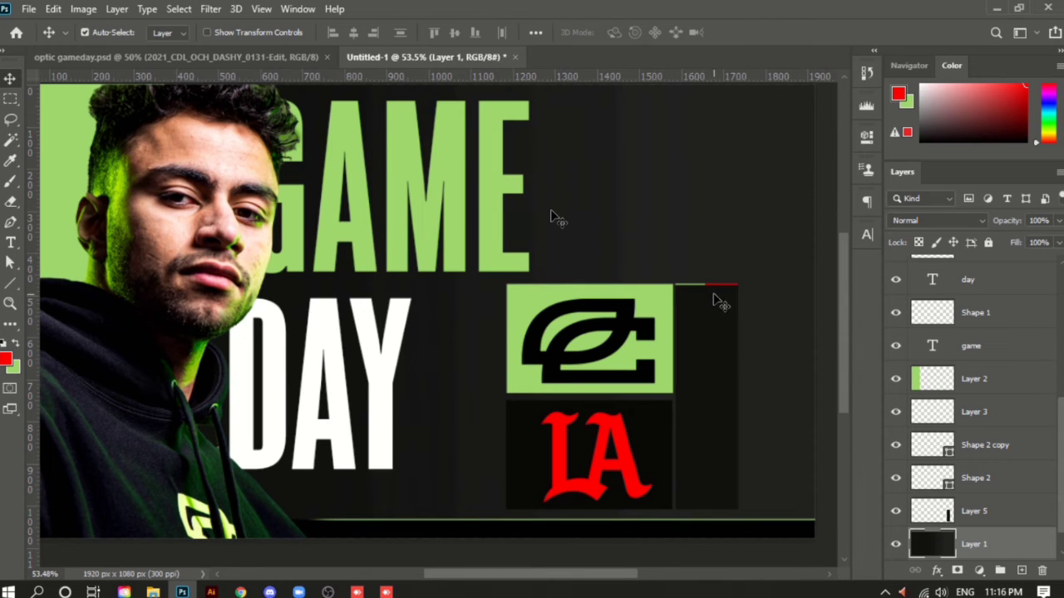
# Fade out the lower end of the dark side bar on Layer 5 with a soft round eraser of about 321 px
pyautogui.scroll(5, 715, 333)
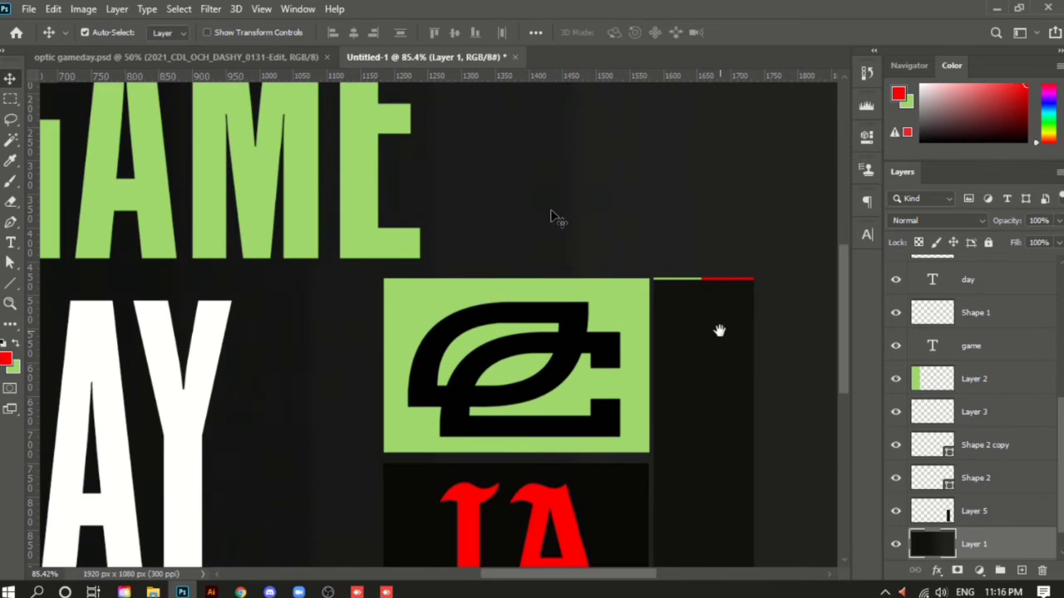
pyautogui.moveTo(652, 268); pyautogui.dragTo(646, 265)
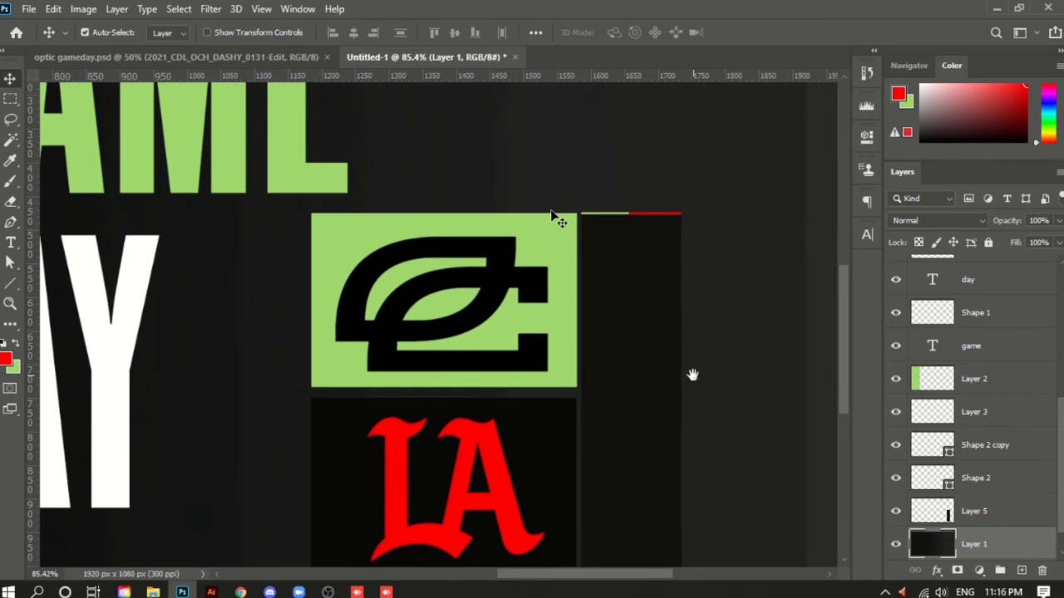
pyautogui.moveTo(692, 375); pyautogui.dragTo(623, 313)
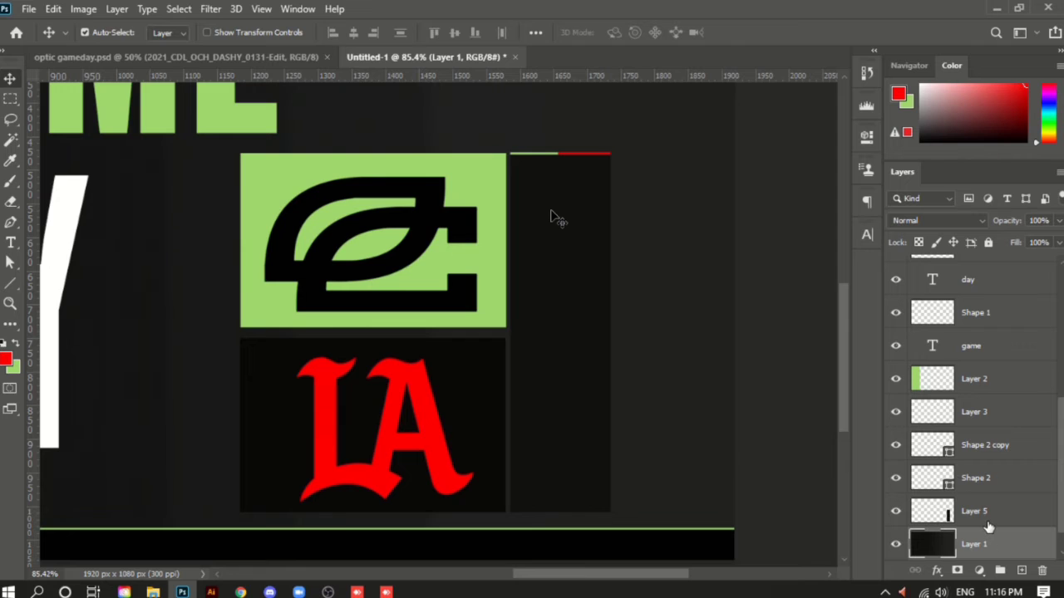
pyautogui.press('e')
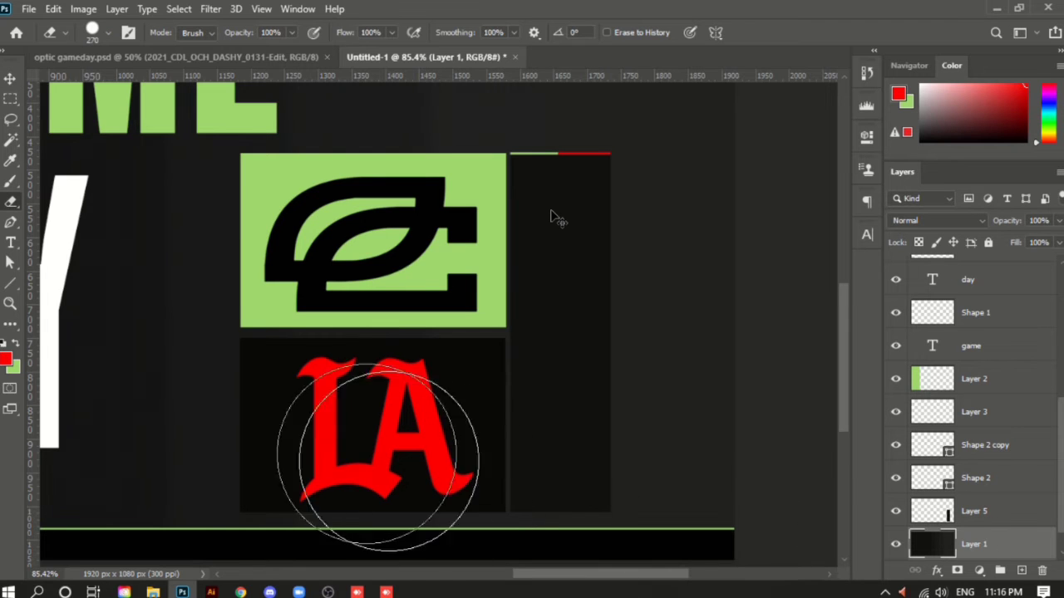
pyautogui.click(987, 522)
pyautogui.scroll(-1, 517, 494)
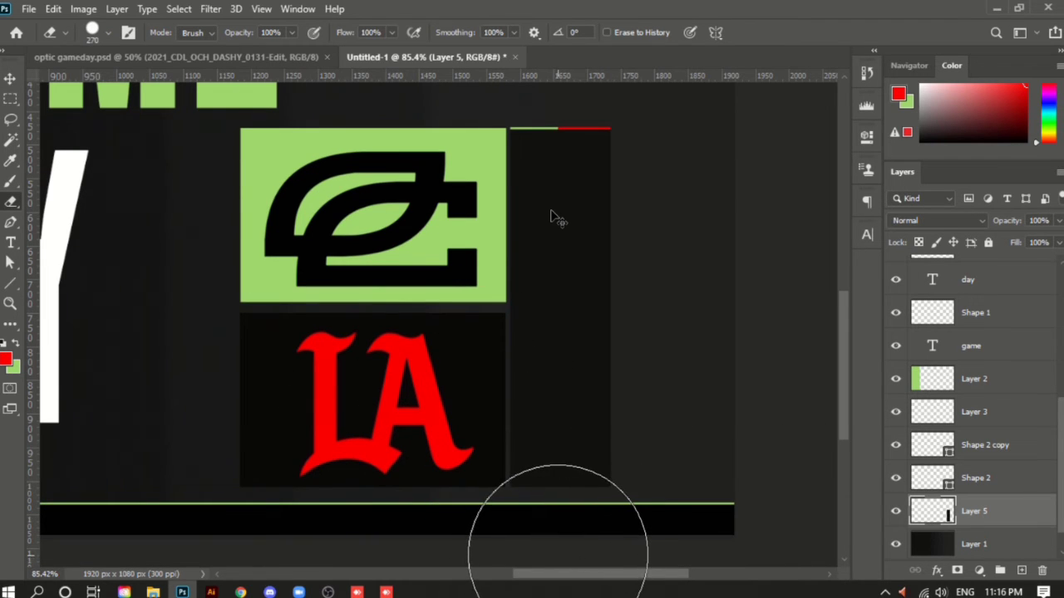
pyautogui.click(558, 555)
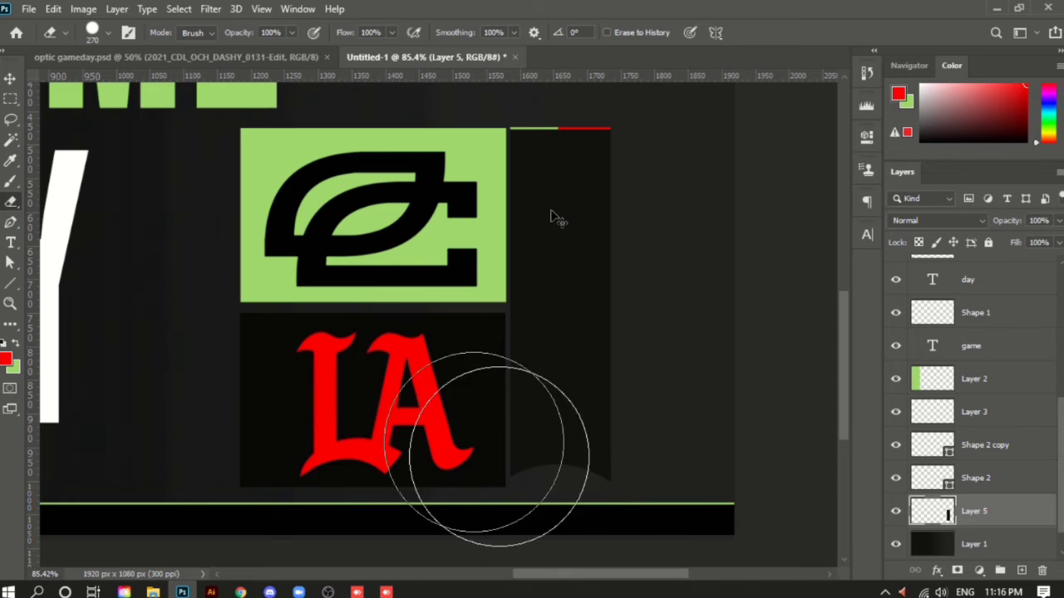
pyautogui.hotkey('ctrl', 'z')
pyautogui.moveTo(399, 411)
pyautogui.mouseDown()
pyautogui.moveTo(423, 408)
pyautogui.moveTo(407, 212)
pyautogui.moveTo(408, 407)
pyautogui.moveTo(410, 3)
pyautogui.mouseUp()
pyautogui.moveTo(431, 268)
pyautogui.mouseDown()
pyautogui.moveTo(497, 287)
pyautogui.moveTo(560, 154)
pyautogui.moveTo(509, 154)
pyautogui.mouseUp()
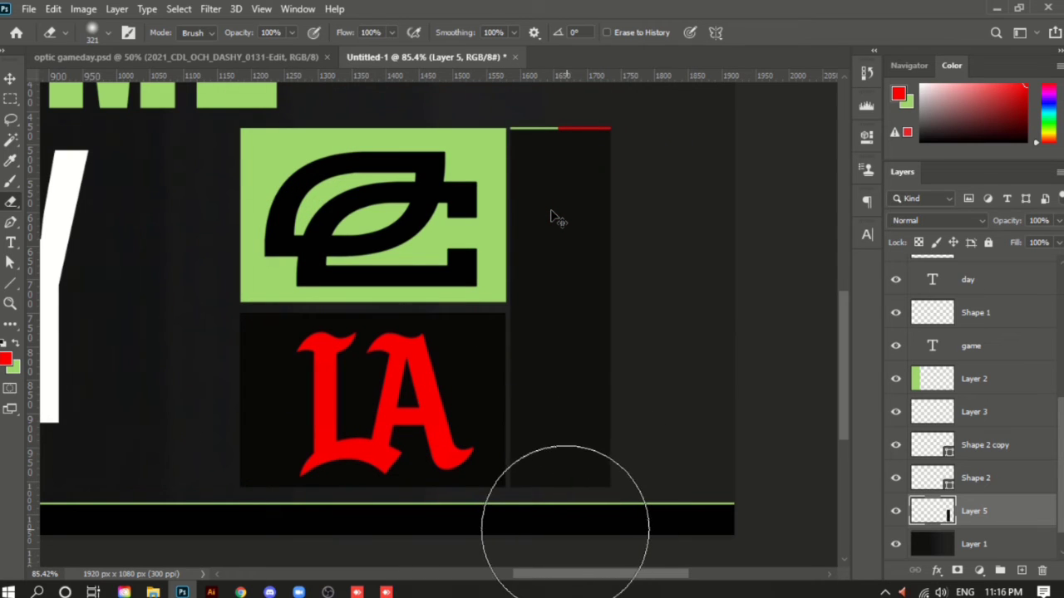
pyautogui.click(566, 528)
pyautogui.click(563, 529)
pyautogui.click(568, 530)
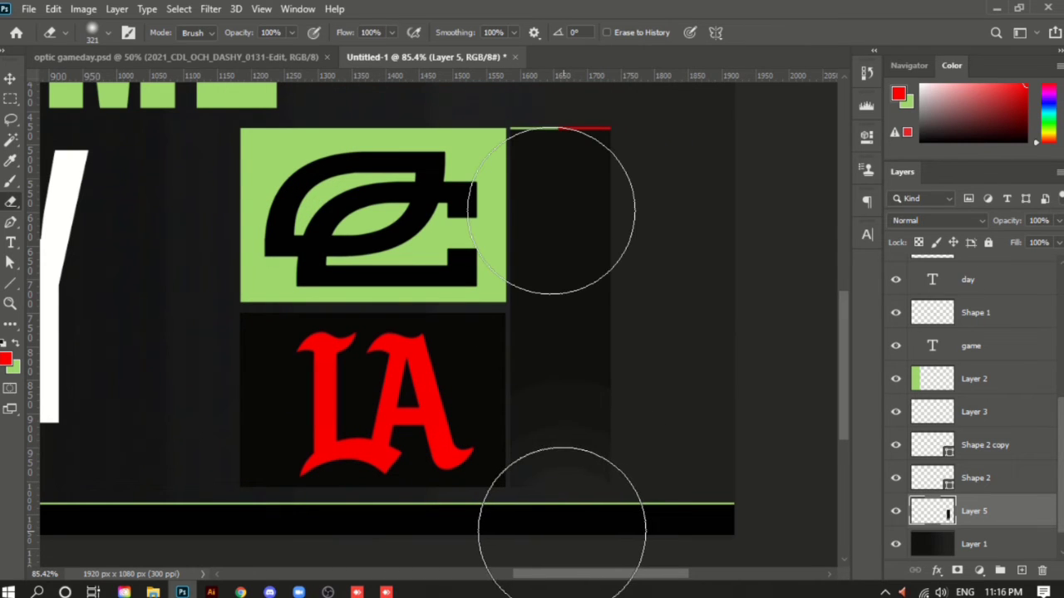
# Examine the faded side bar up close and within the whole game day layout
pyautogui.click(10, 78)
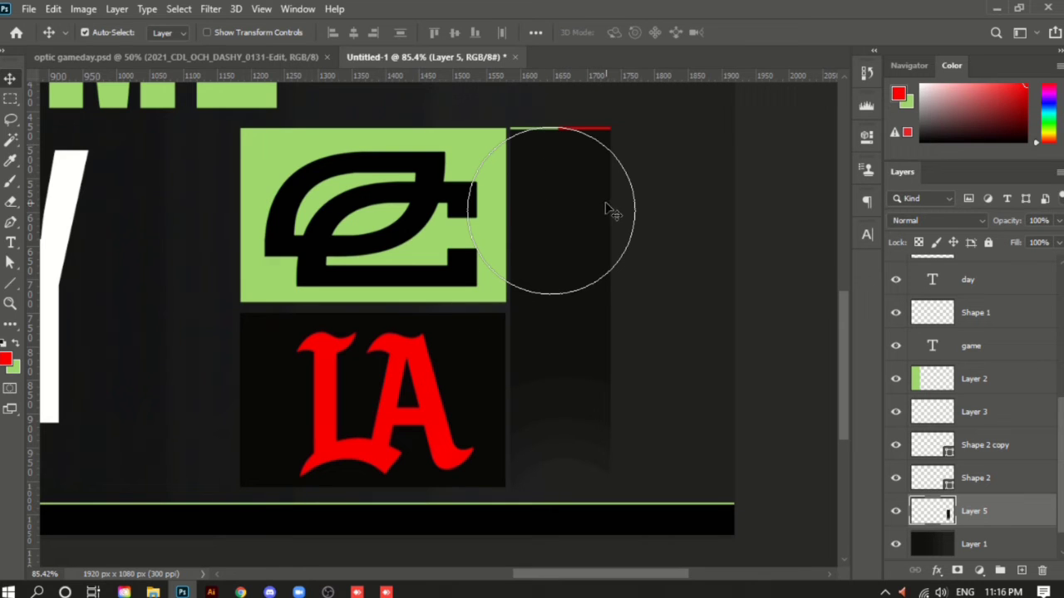
pyautogui.press('b')
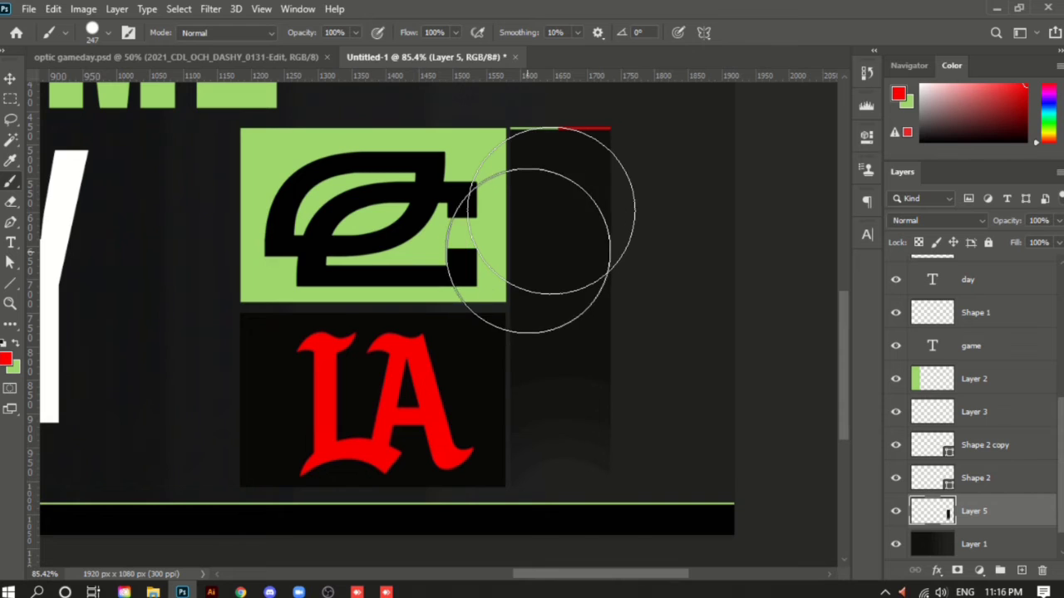
pyautogui.click(10, 78)
pyautogui.scroll(-4, 612, 312)
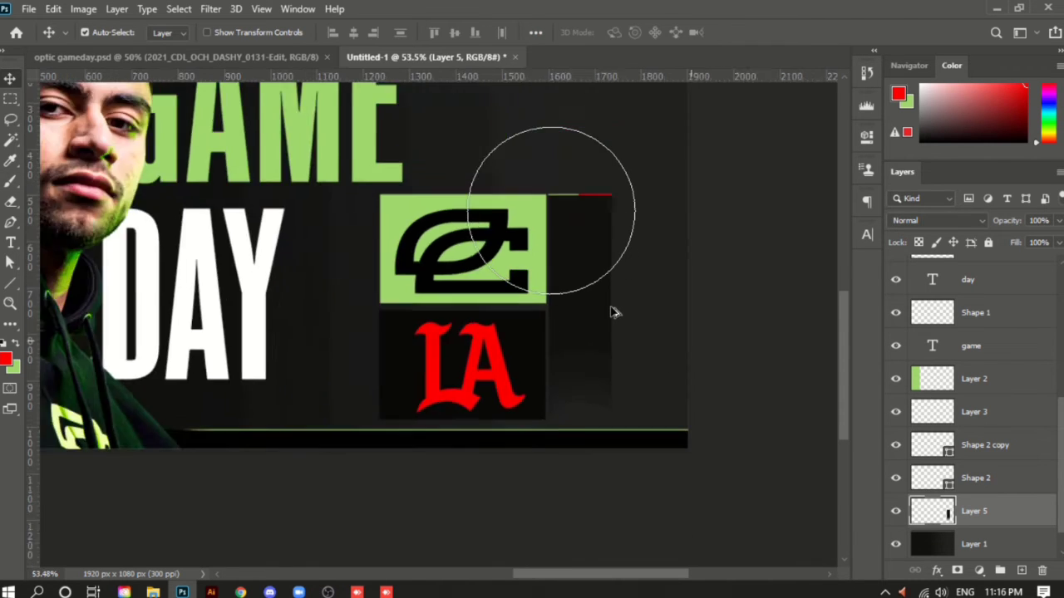
pyautogui.scroll(2, 612, 312)
pyautogui.scroll(-3, 612, 311)
pyautogui.scroll(1, 612, 312)
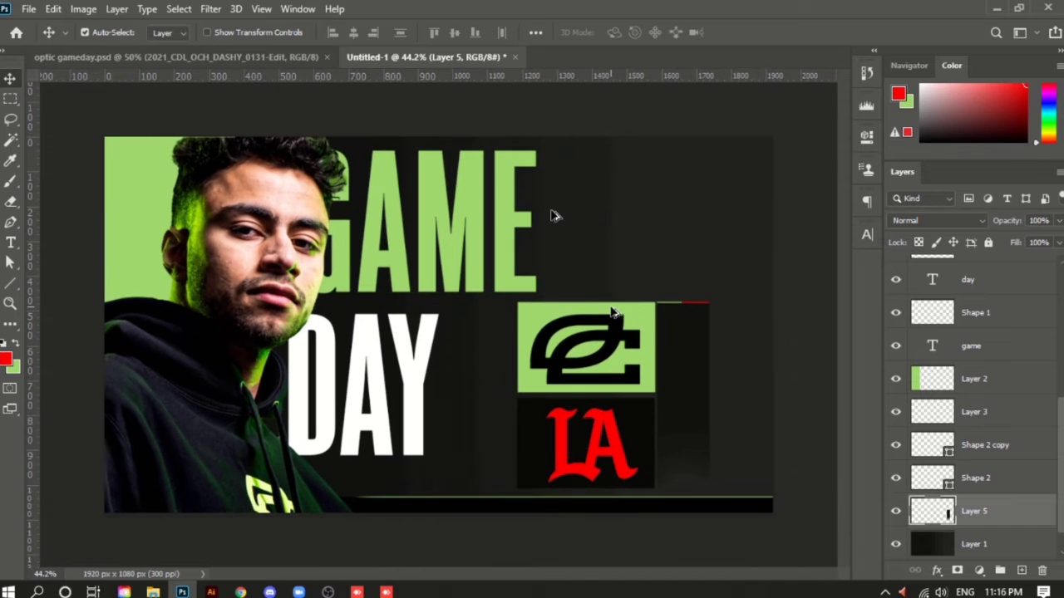
pyautogui.scroll(3, 673, 360)
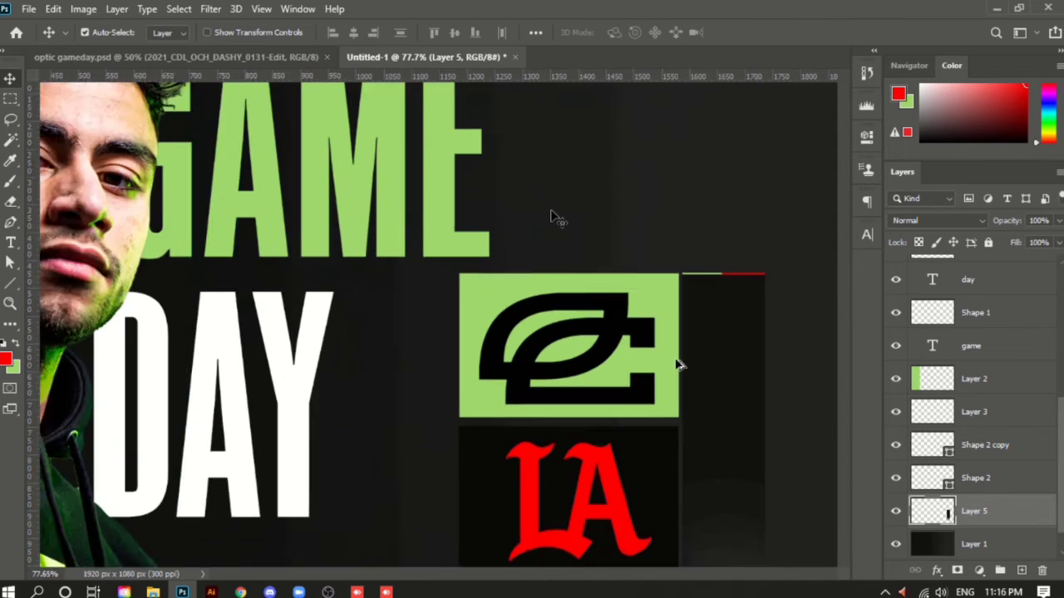
pyautogui.moveTo(577, 342); pyautogui.dragTo(121, 325)
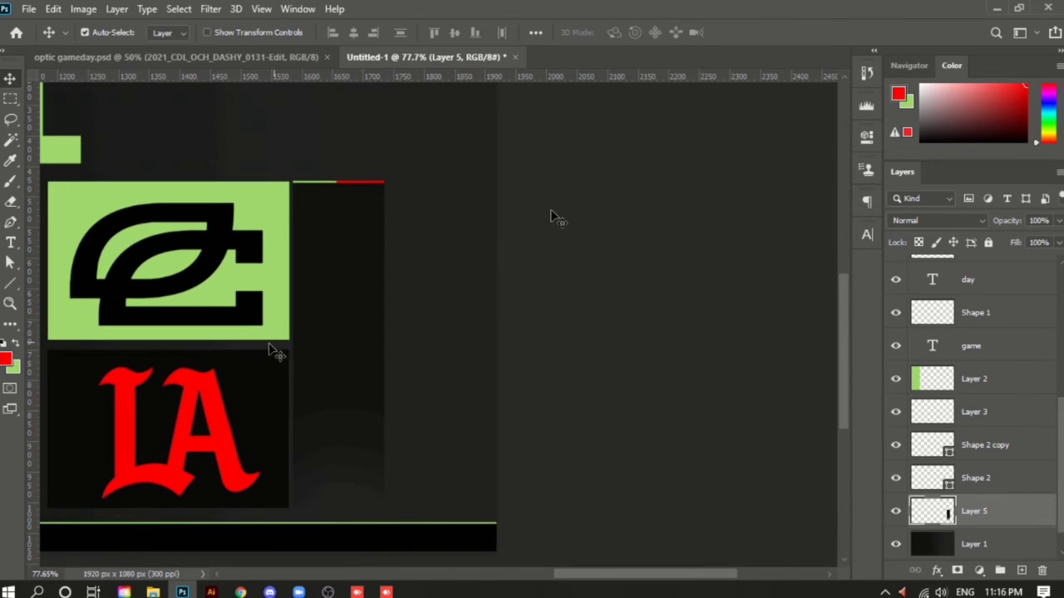
pyautogui.moveTo(274, 351); pyautogui.dragTo(640, 311)
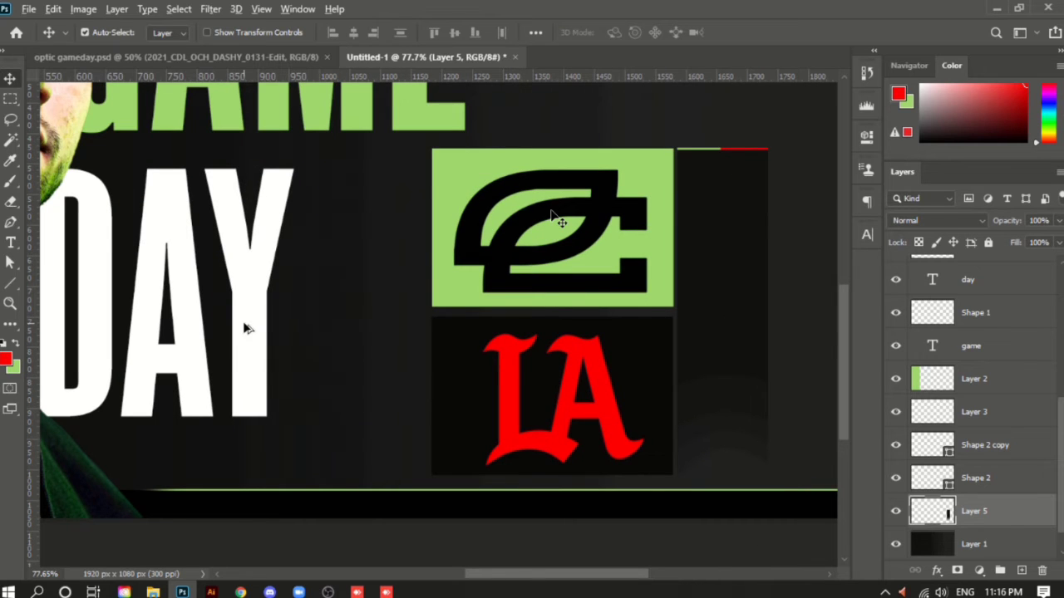
# Duplicate the DAY text over the dark side bar and replace the copy's wording with VS
pyautogui.moveTo(246, 326); pyautogui.dragTo(786, 327)
pyautogui.press('t')
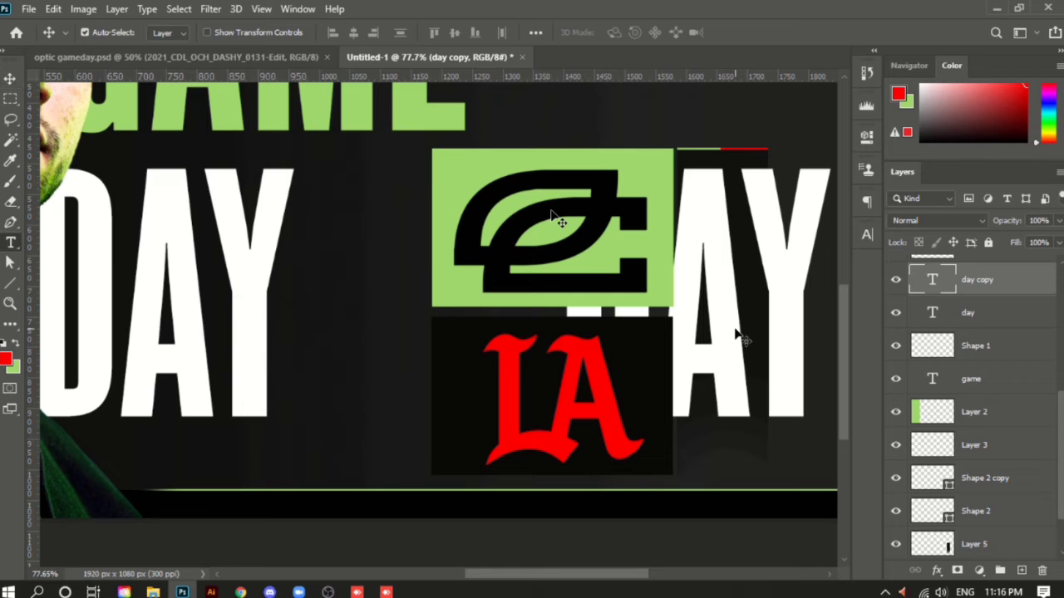
pyautogui.doubleClick(735, 328)
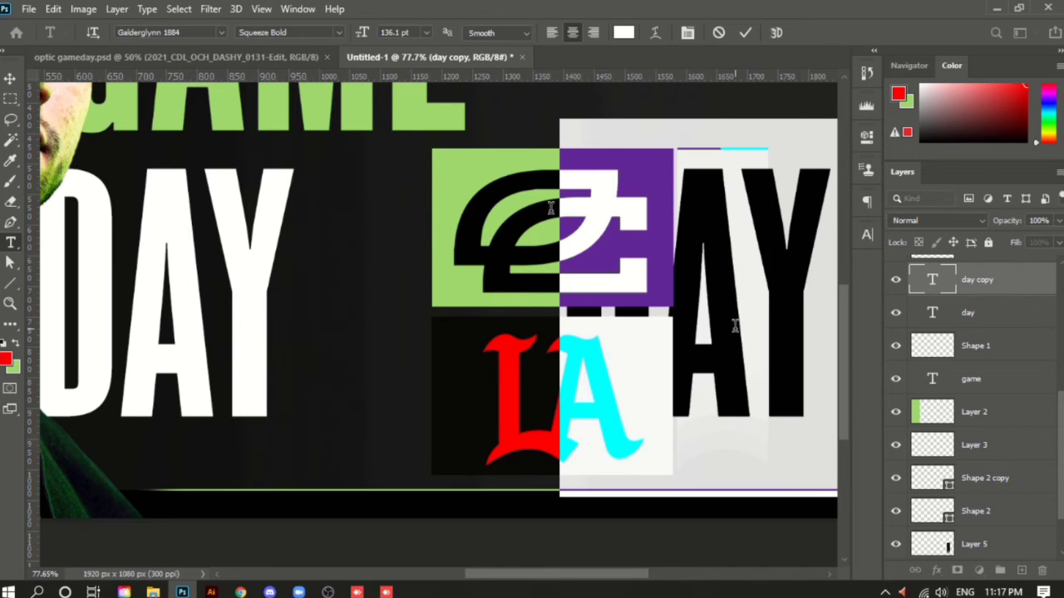
pyautogui.press('BackSpace')
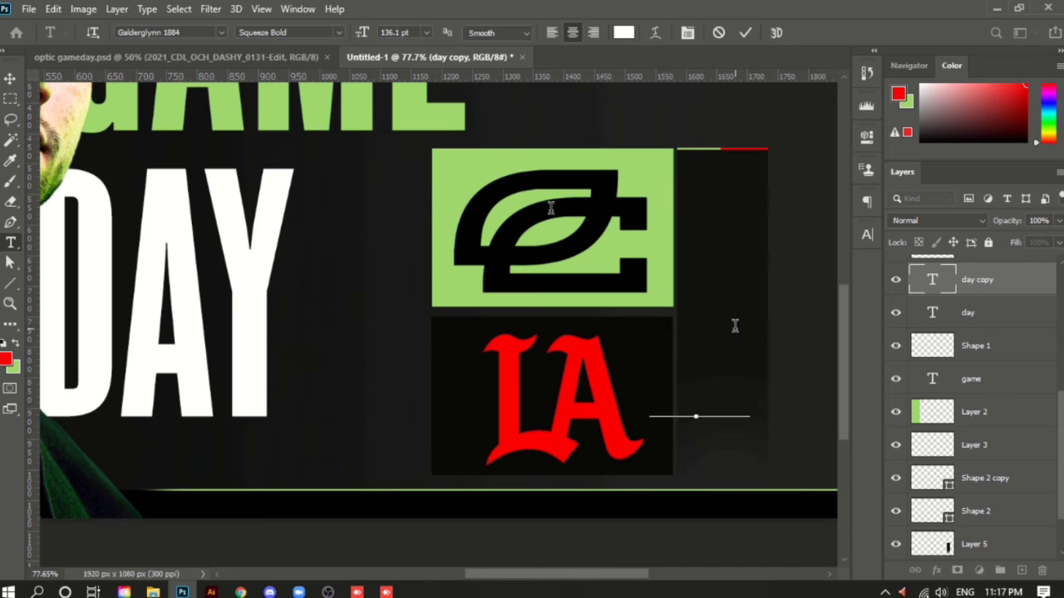
pyautogui.write('VS')
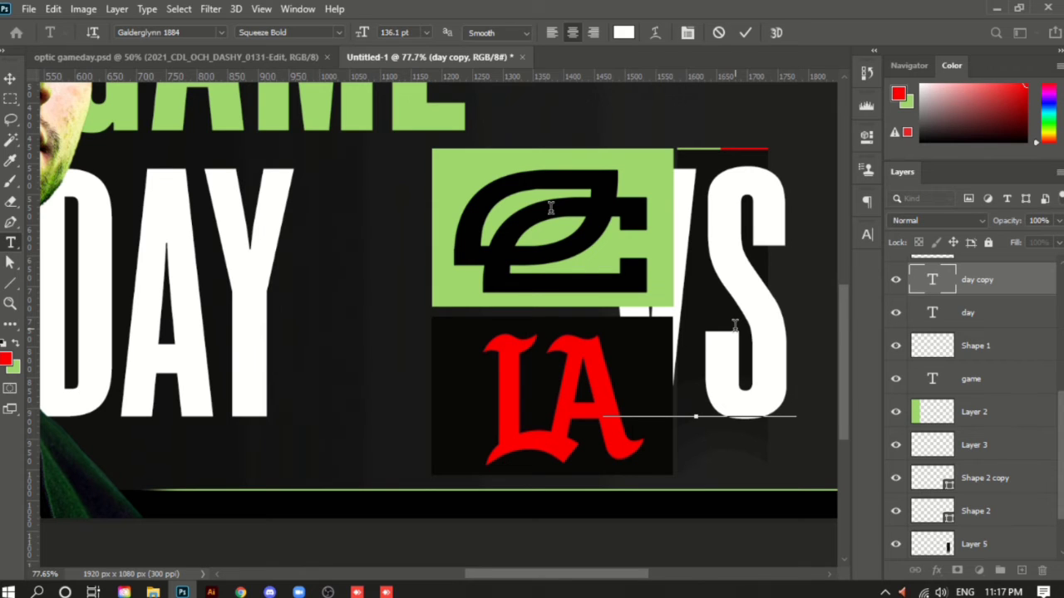
# Change the VS text's font style to Squeeze Light
pyautogui.moveTo(778, 316); pyautogui.dragTo(542, 270)
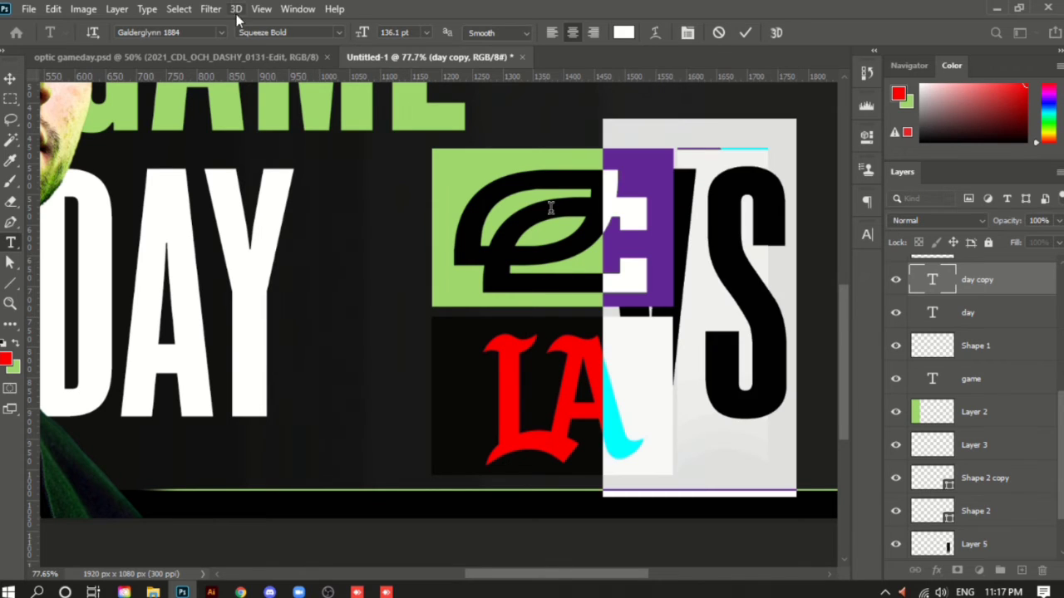
pyautogui.click(341, 31)
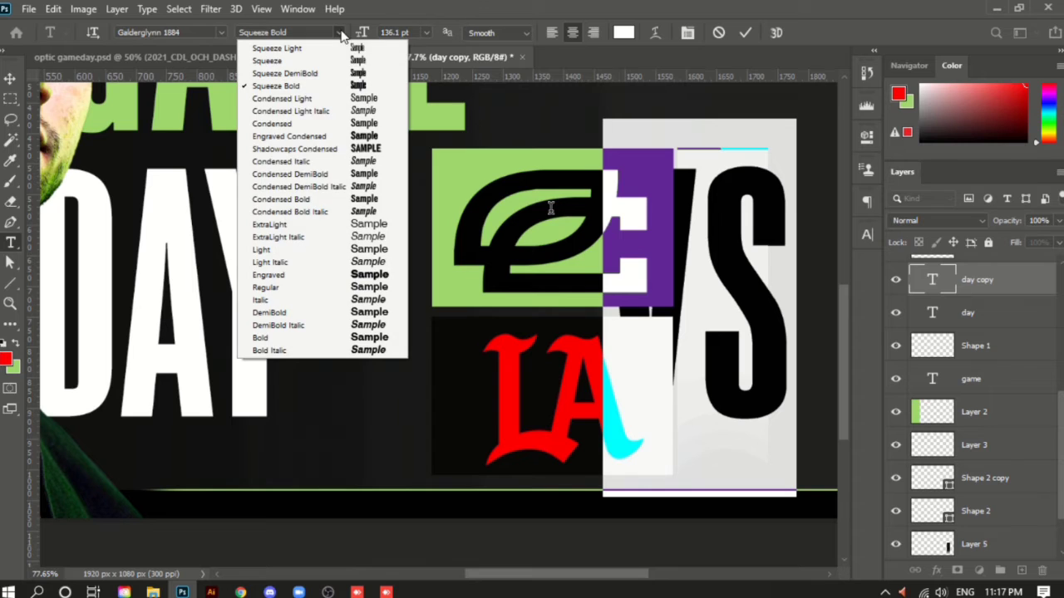
pyautogui.click(278, 49)
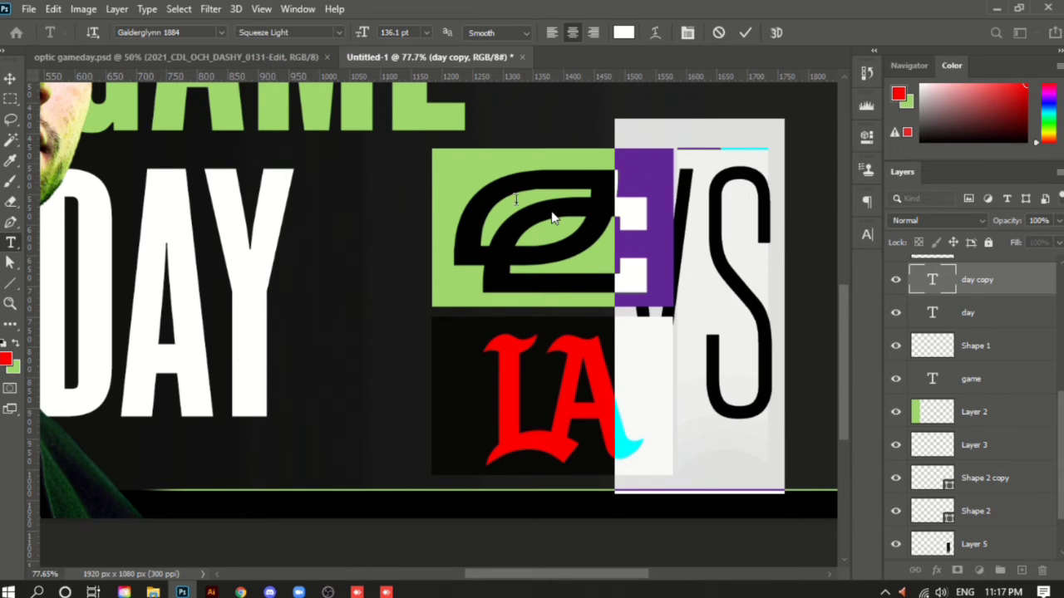
pyautogui.click(10, 78)
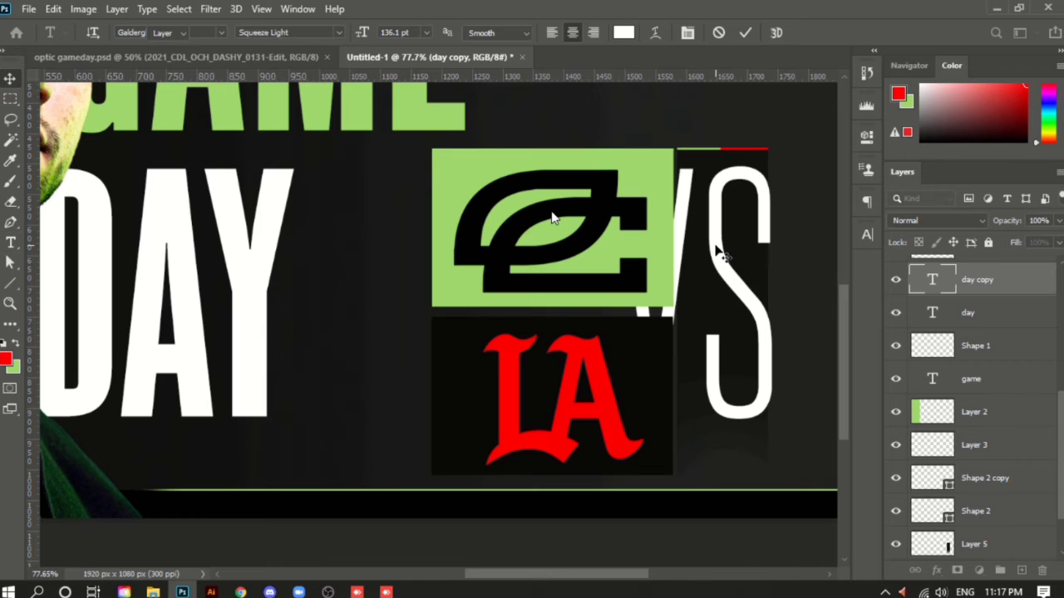
# Scale the VS text down to about 55.6 pt with 0° rotation and place it midway down the dark side bar
pyautogui.hotkey('ctrl', 't')
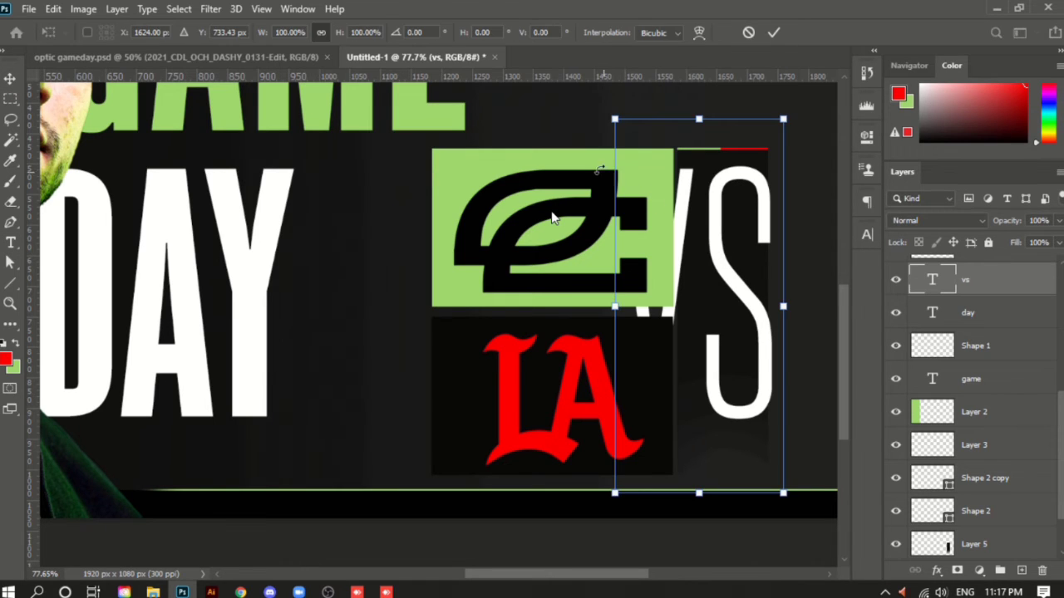
pyautogui.moveTo(618, 120); pyautogui.dragTo(759, 295)
pyautogui.moveTo(760, 296)
pyautogui.mouseDown()
pyautogui.moveTo(771, 303)
pyautogui.moveTo(759, 300)
pyautogui.mouseUp()
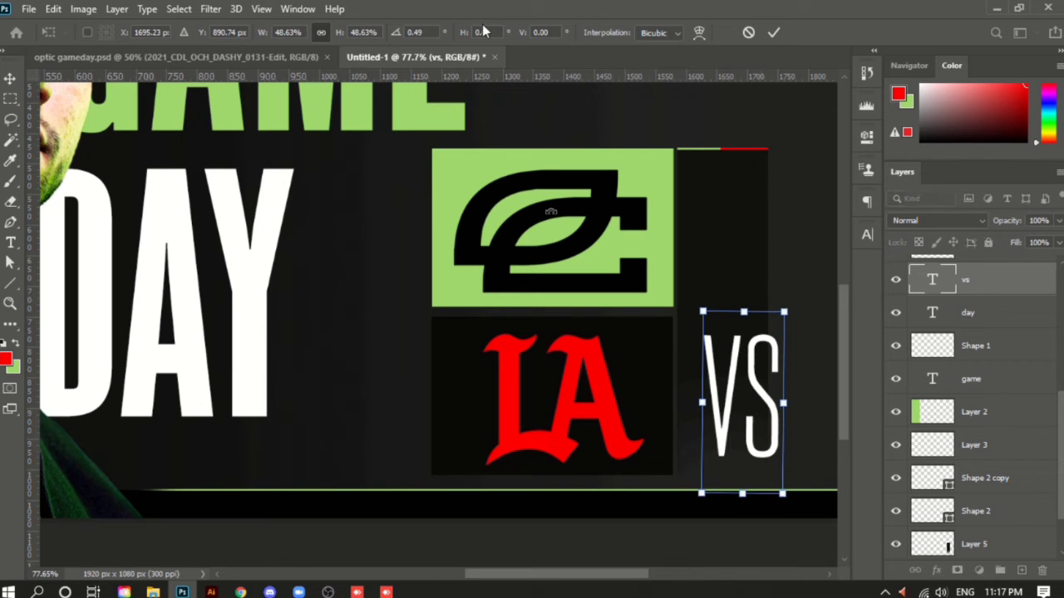
pyautogui.click(420, 32)
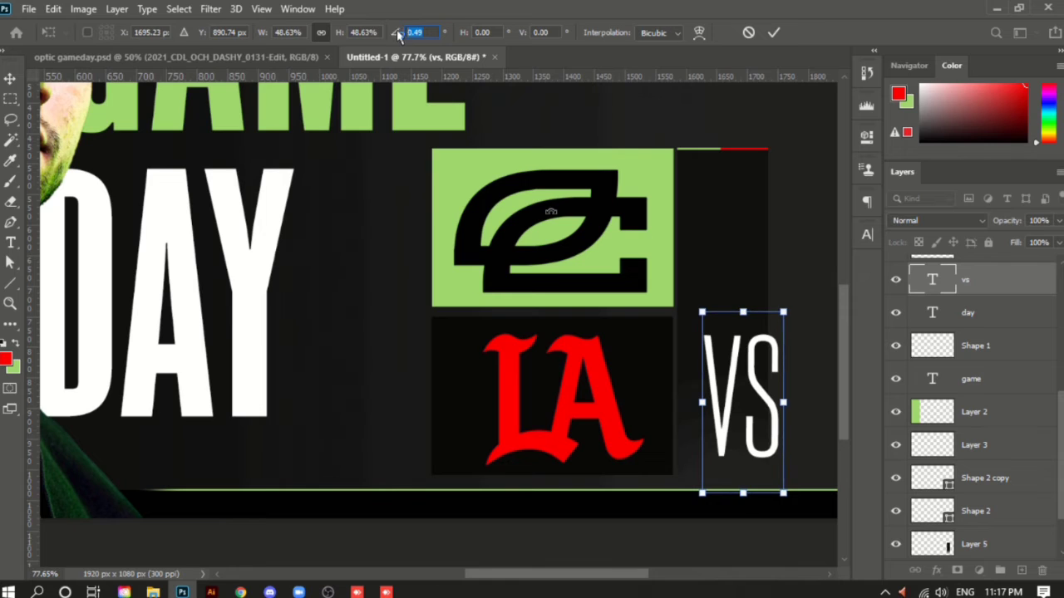
pyautogui.moveTo(751, 371); pyautogui.dragTo(729, 303)
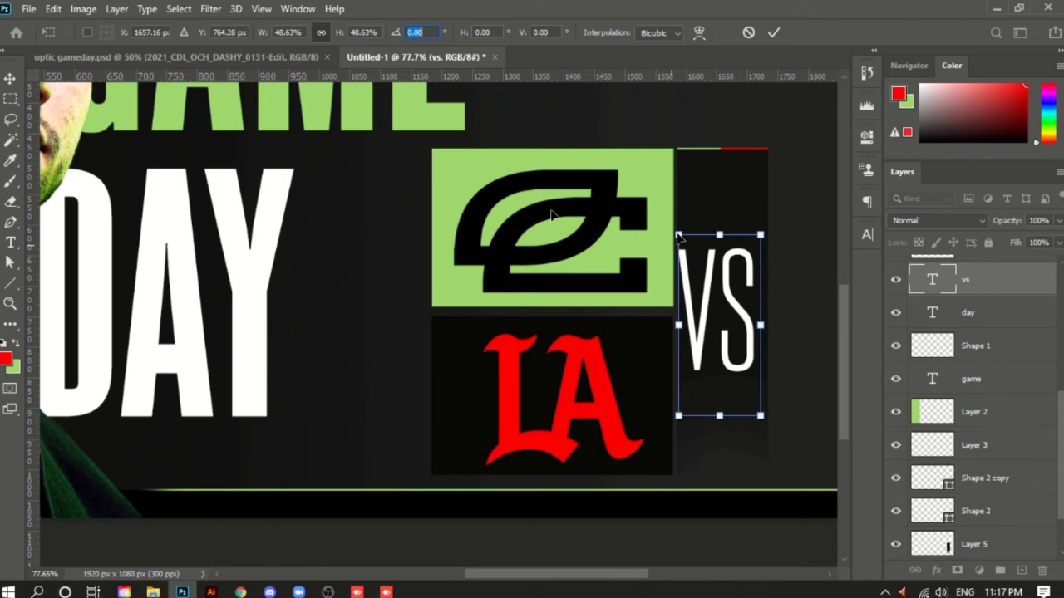
pyautogui.moveTo(682, 238); pyautogui.dragTo(706, 264)
pyautogui.moveTo(733, 311)
pyautogui.mouseDown()
pyautogui.moveTo(717, 271)
pyautogui.moveTo(705, 274)
pyautogui.moveTo(725, 279)
pyautogui.moveTo(725, 299)
pyautogui.mouseUp()
pyautogui.press('Return')
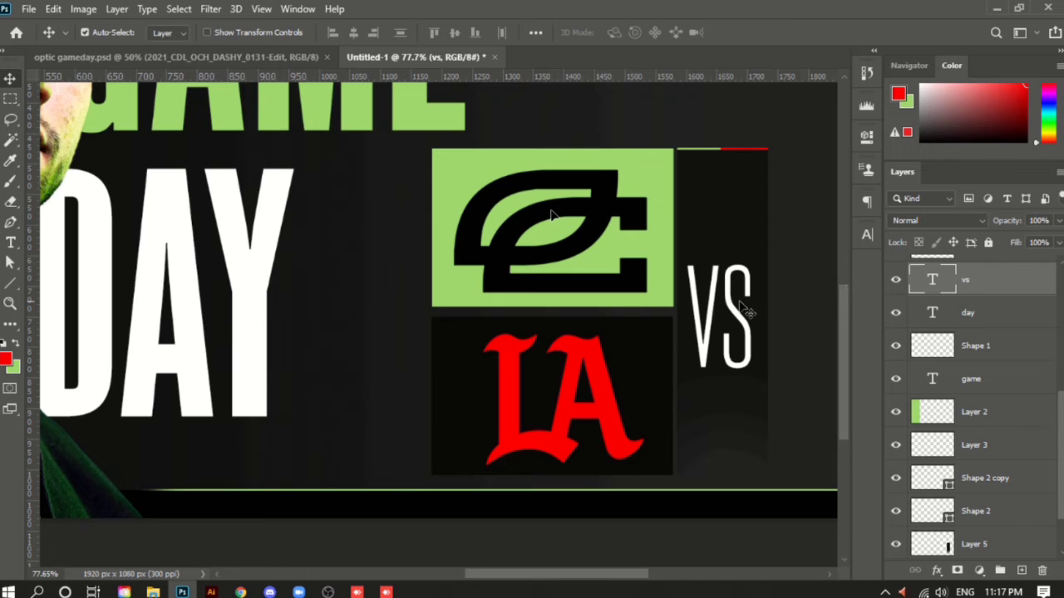
# Recolor the VS text to mid grey #8e8e8e
pyautogui.press('t')
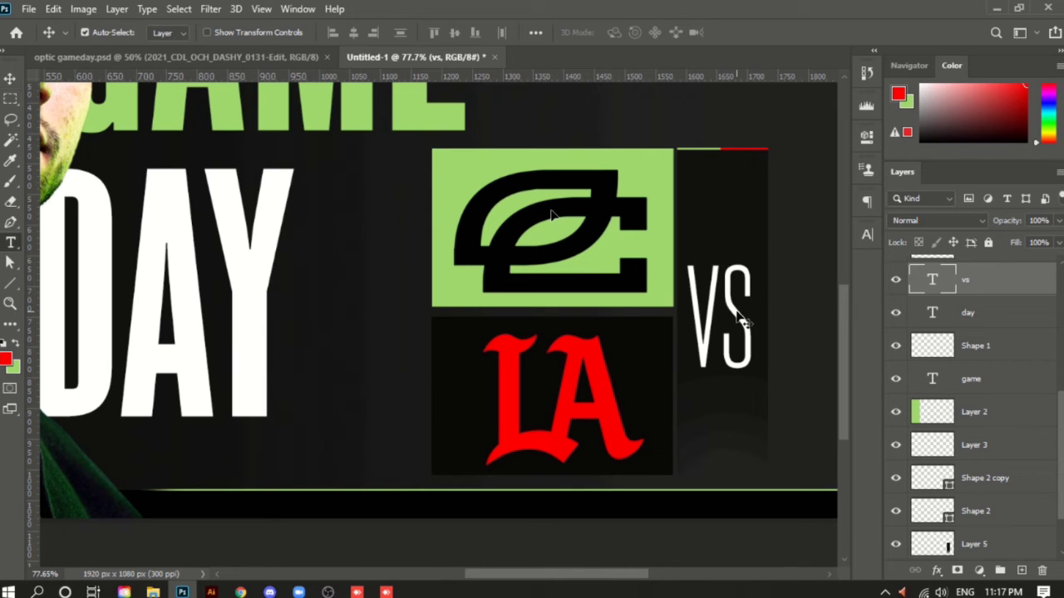
pyautogui.doubleClick(737, 314)
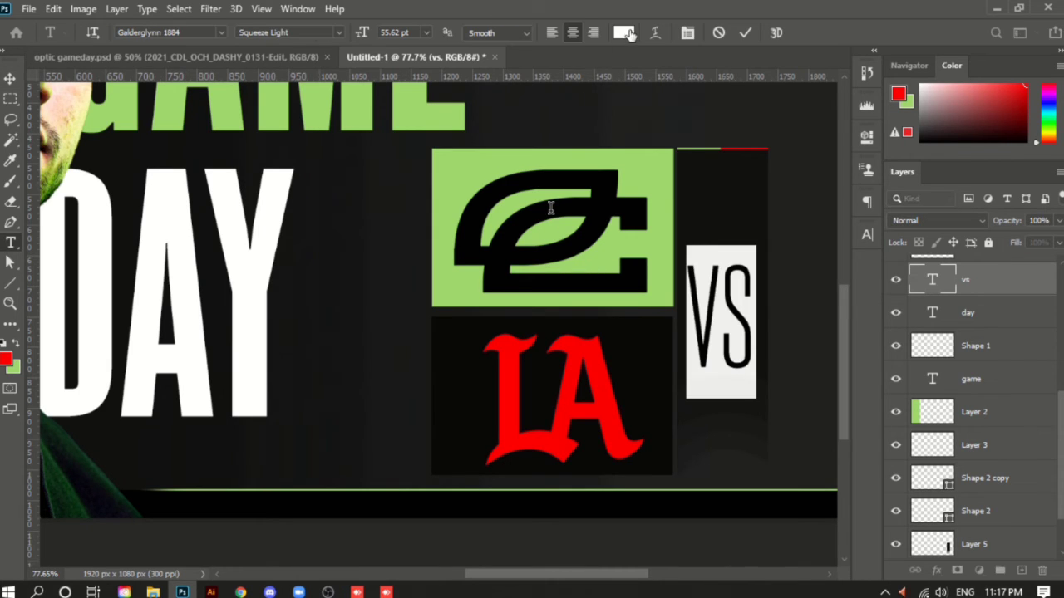
pyautogui.click(625, 33)
pyautogui.moveTo(554, 262)
pyautogui.mouseDown()
pyautogui.moveTo(404, 240)
pyautogui.moveTo(348, 280)
pyautogui.mouseUp()
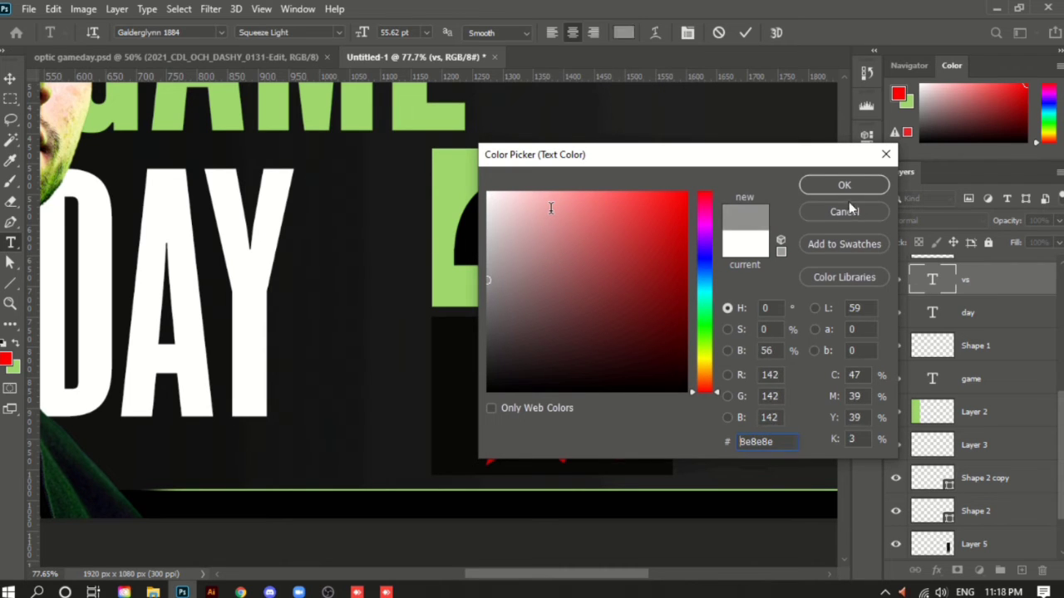
pyautogui.click(803, 186)
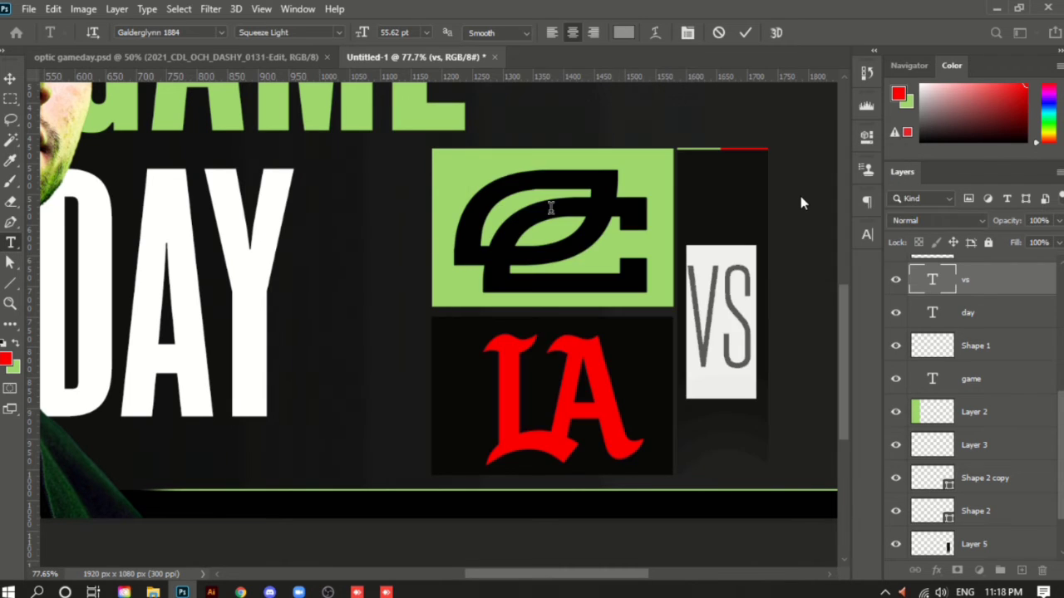
pyautogui.click(9, 75)
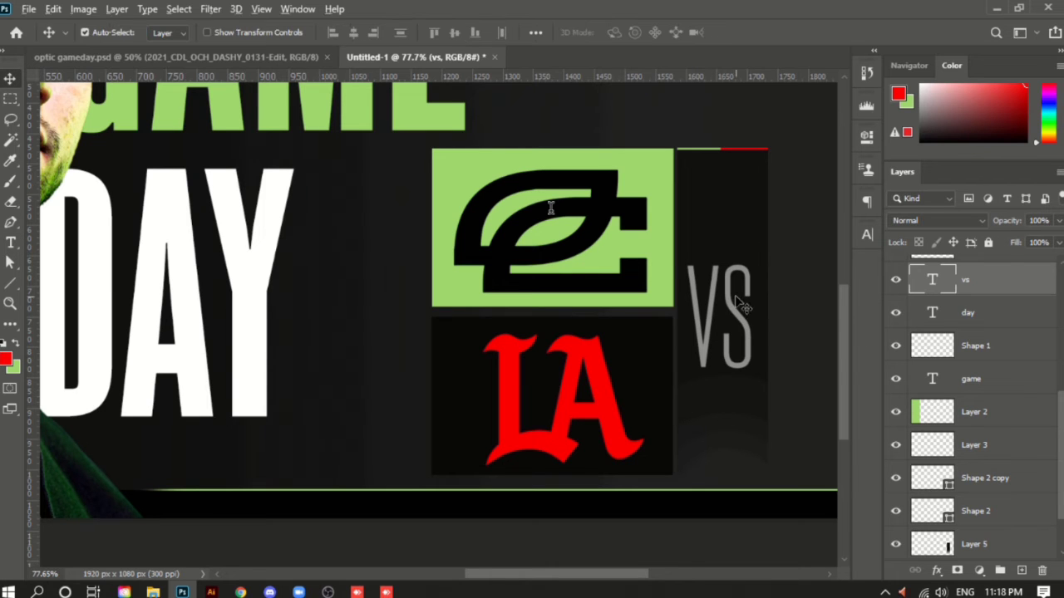
# Shift the VS text 3 px to the right to center it within the side bar
pyautogui.scroll(-1, 550, 208)
pyautogui.scroll(3, 550, 208)
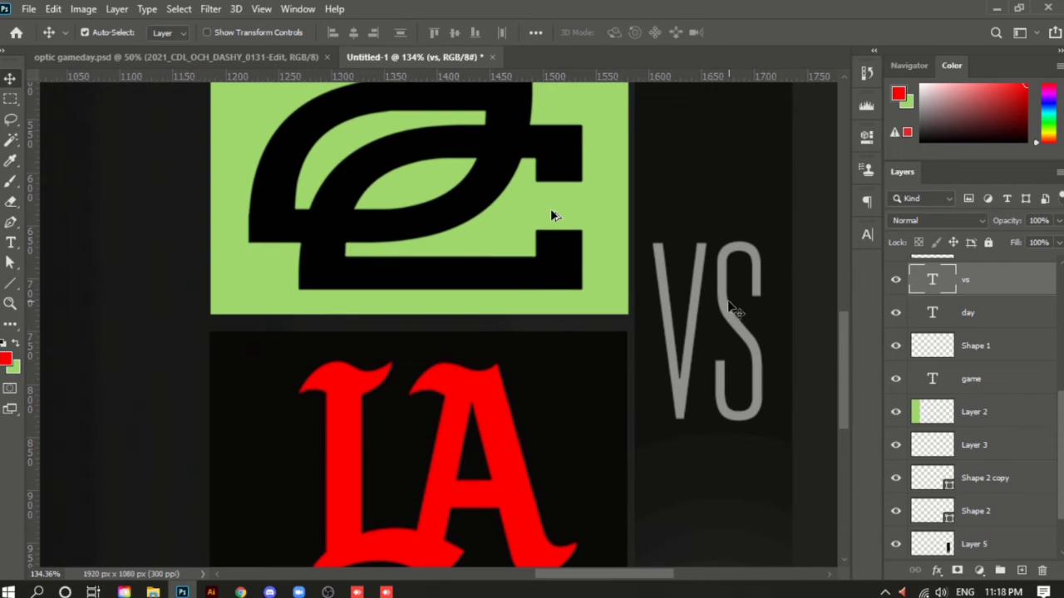
pyautogui.click(867, 236)
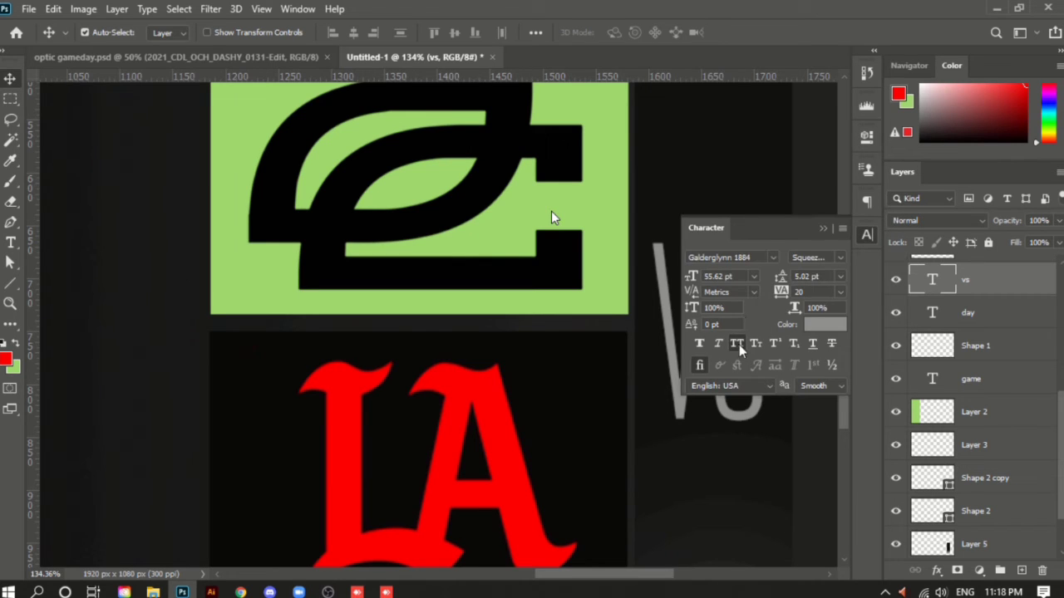
pyautogui.click(821, 229)
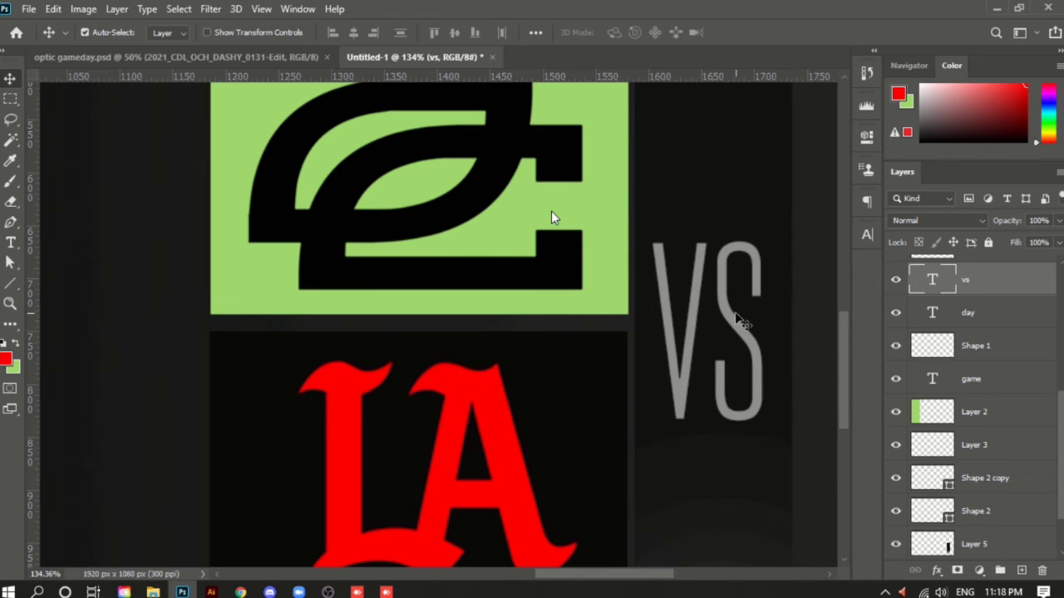
pyautogui.press('Right')
pyautogui.press('Right')
pyautogui.press('Right')
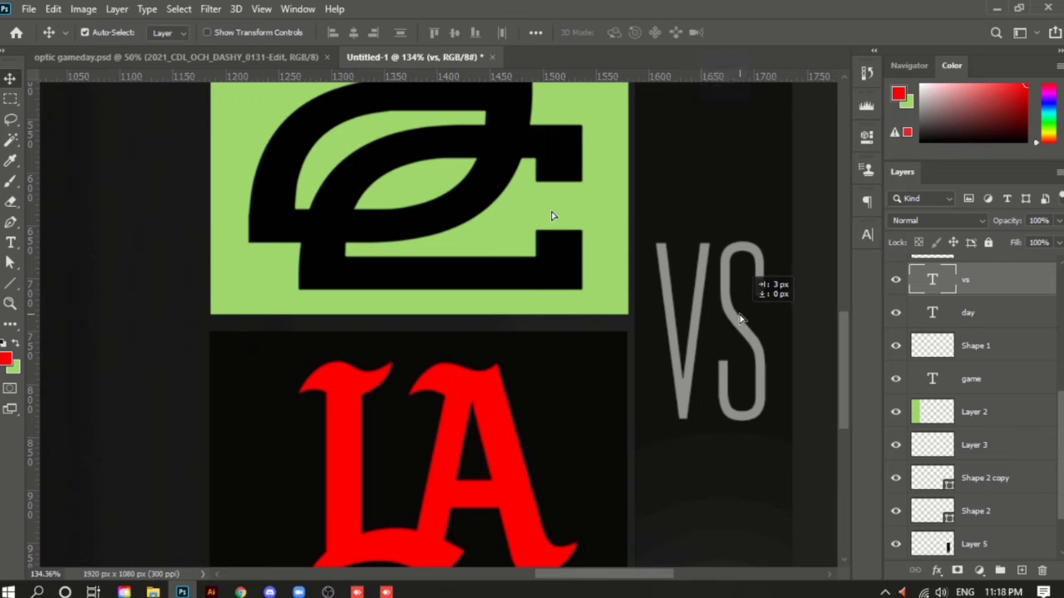
# Examine the team logo boxes, the VS side bar and the footer strip up close and within the whole layout
pyautogui.scroll(-5, 514, 294)
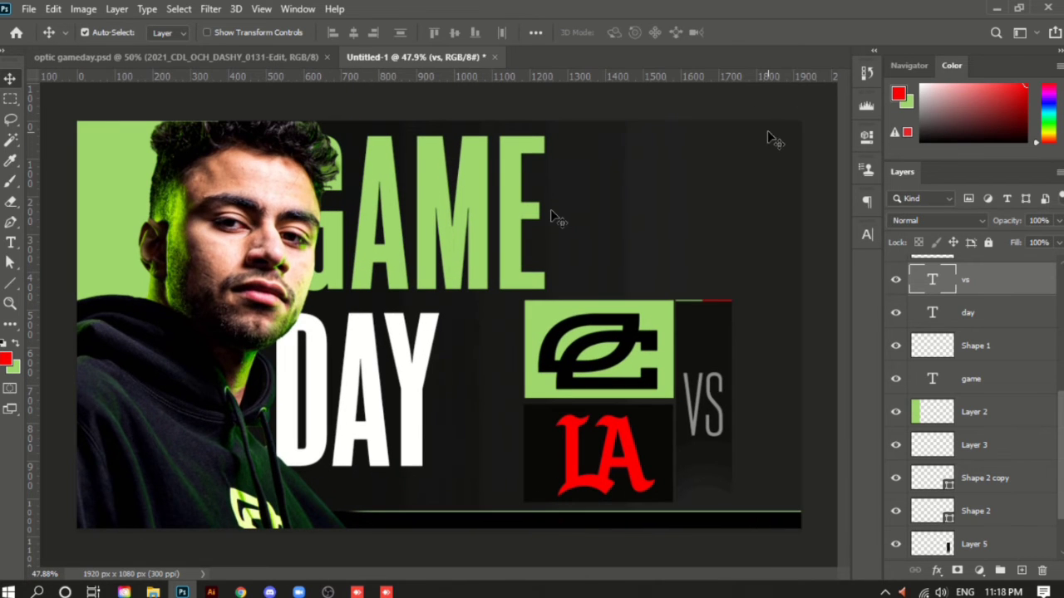
pyautogui.scroll(3, 551, 508)
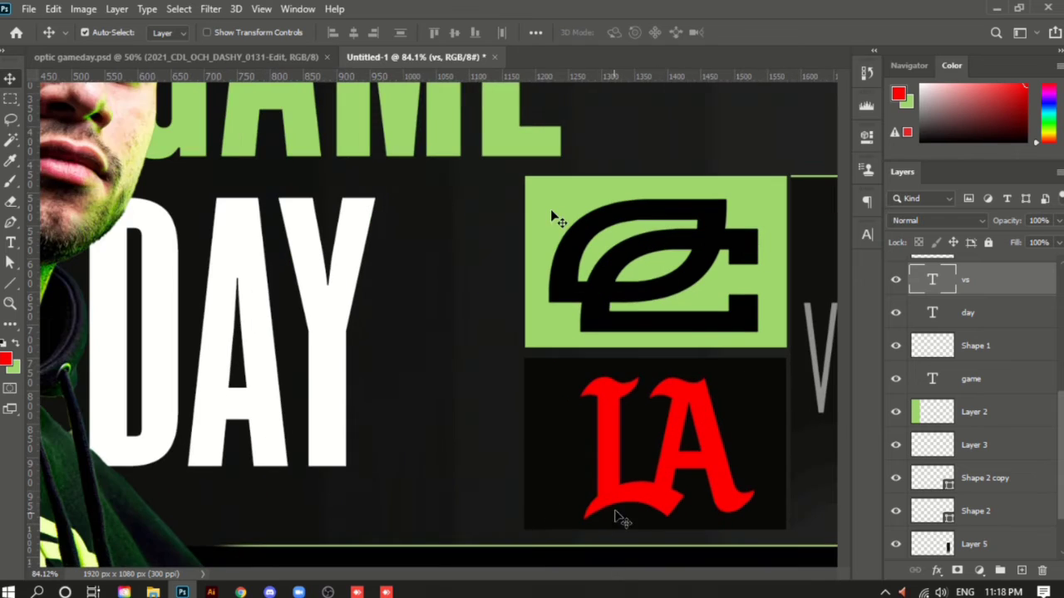
pyautogui.moveTo(619, 517); pyautogui.dragTo(374, 369)
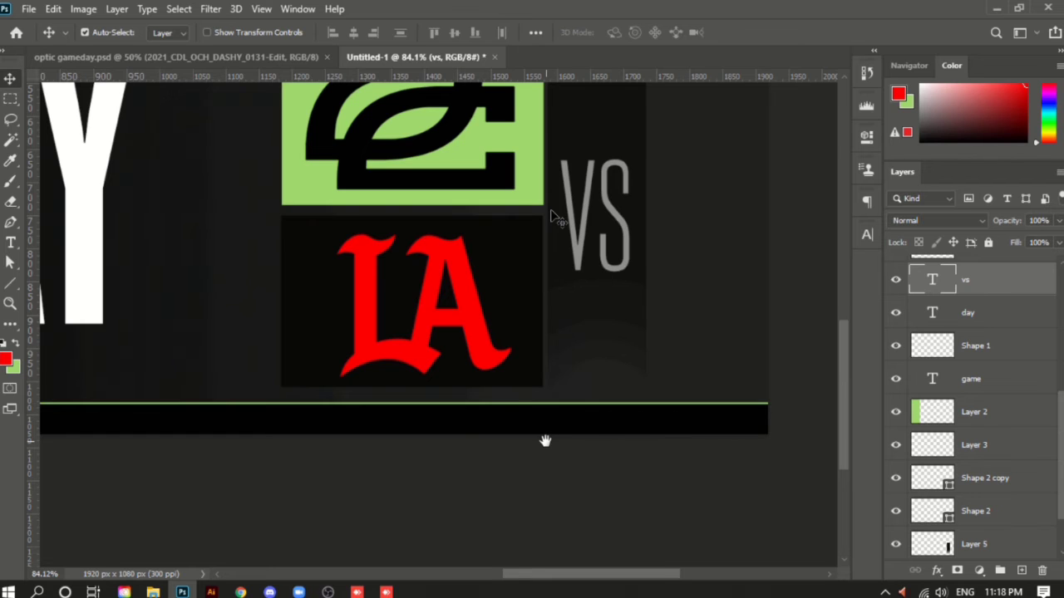
pyautogui.moveTo(546, 439); pyautogui.dragTo(638, 433)
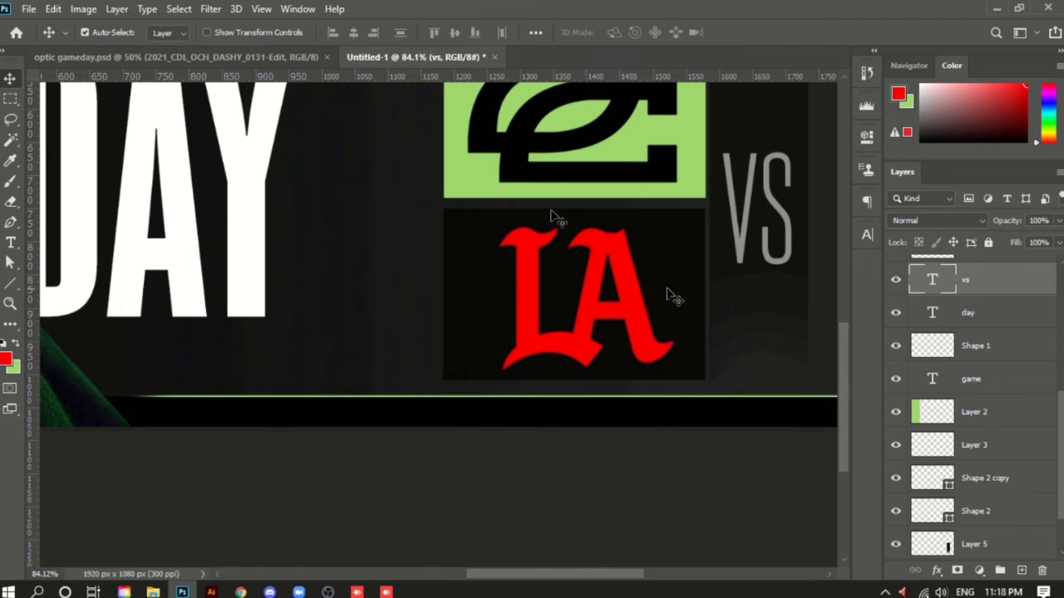
pyautogui.moveTo(521, 288); pyautogui.dragTo(142, 375)
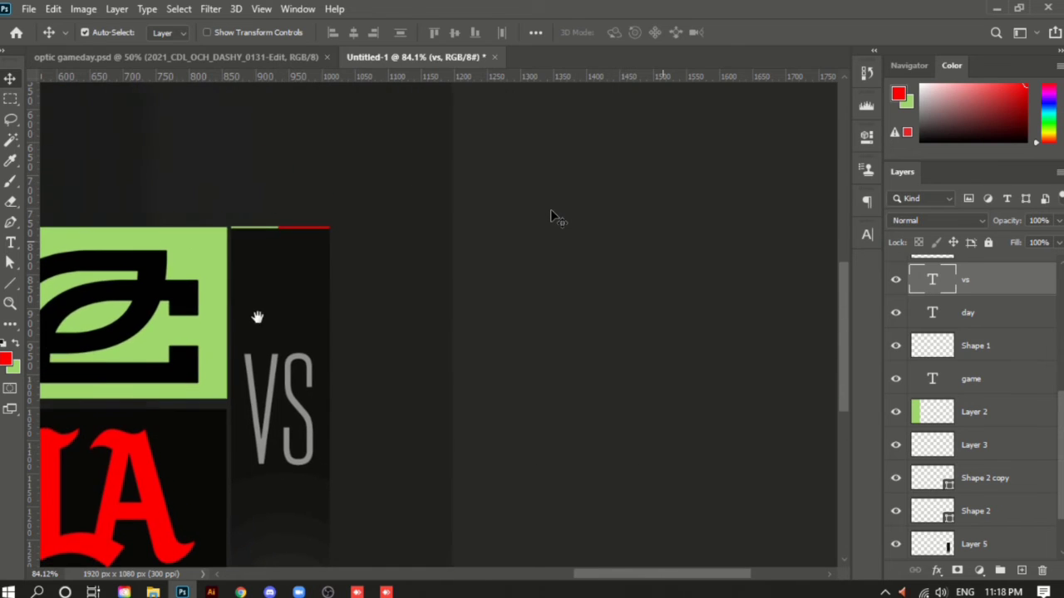
pyautogui.moveTo(449, 189); pyautogui.dragTo(402, 403)
pyautogui.scroll(-3, 424, 413)
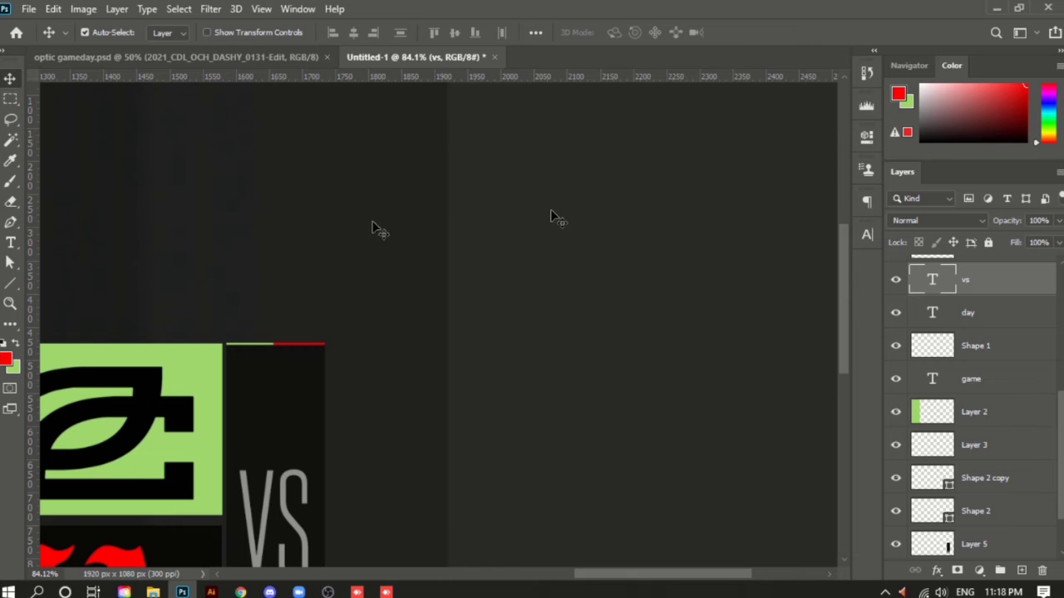
pyautogui.scroll(-3, 420, 230)
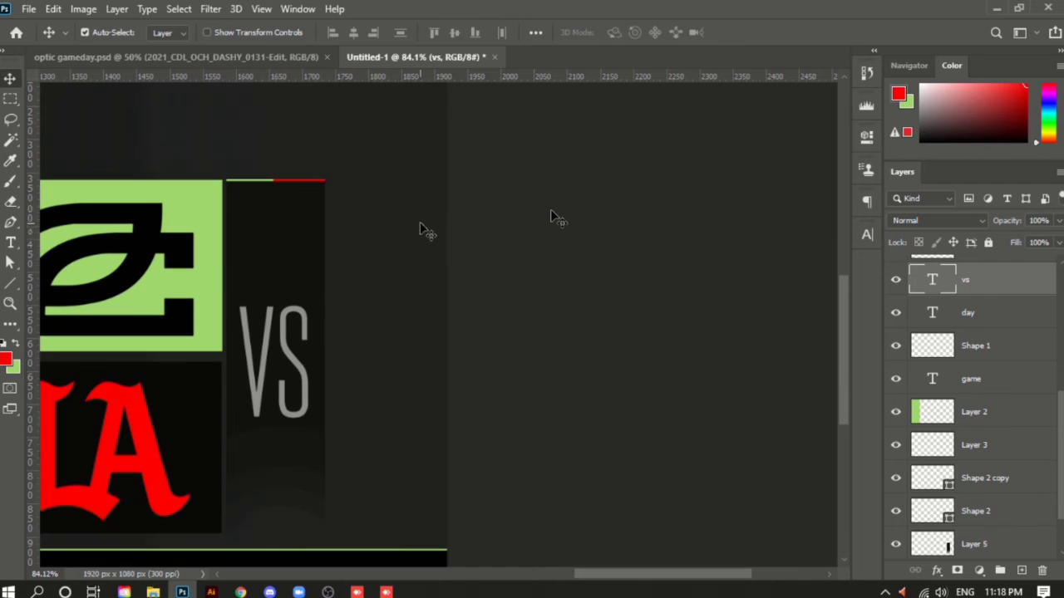
pyautogui.moveTo(342, 284); pyautogui.dragTo(494, 278)
pyautogui.hotkey('ctrl', '0')
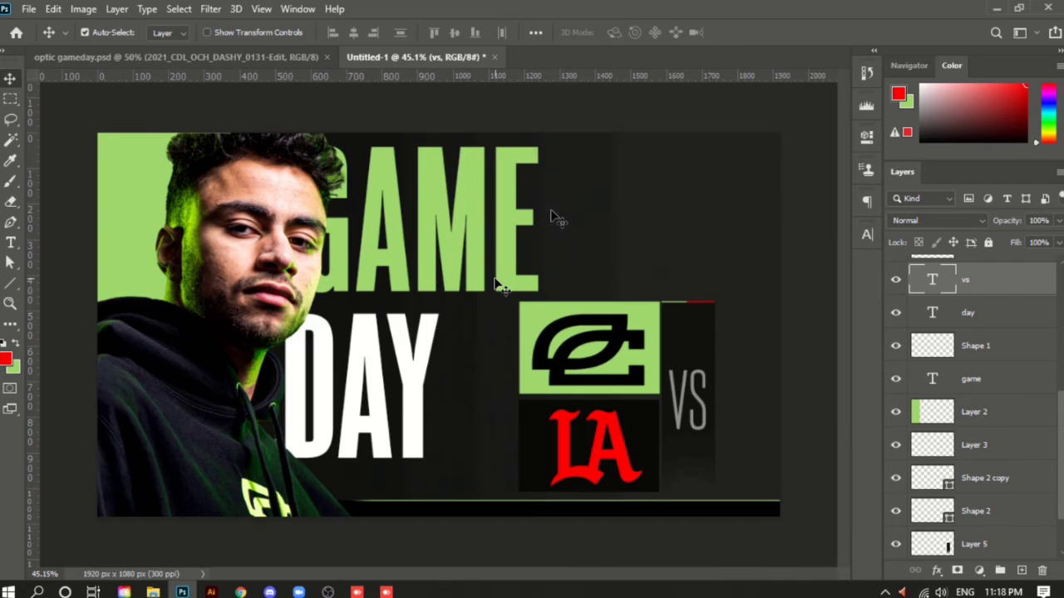
pyautogui.hotkey('ctrl', '+')
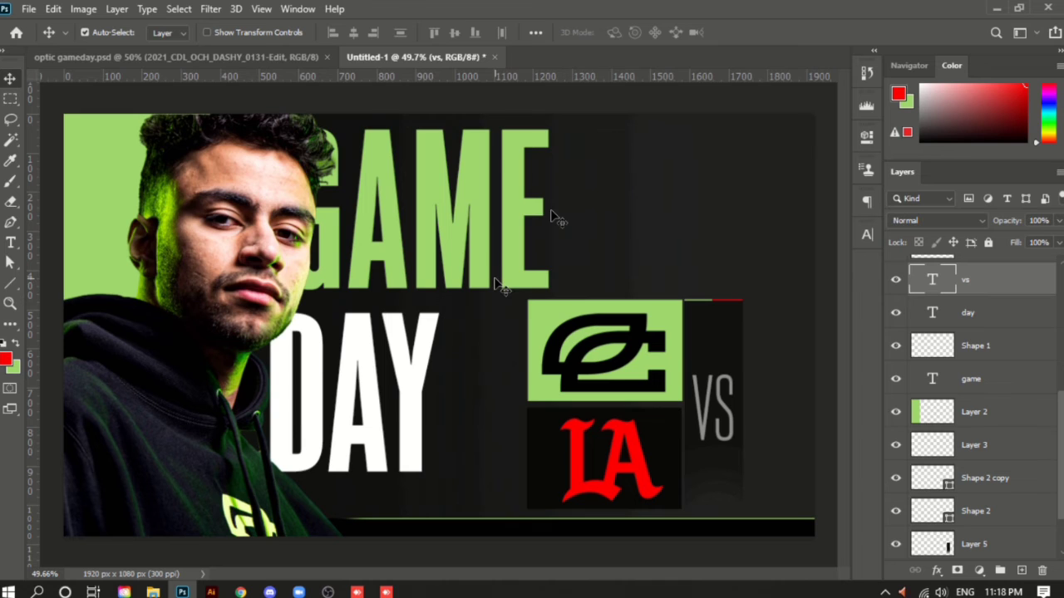
pyautogui.scroll(-3, 495, 280)
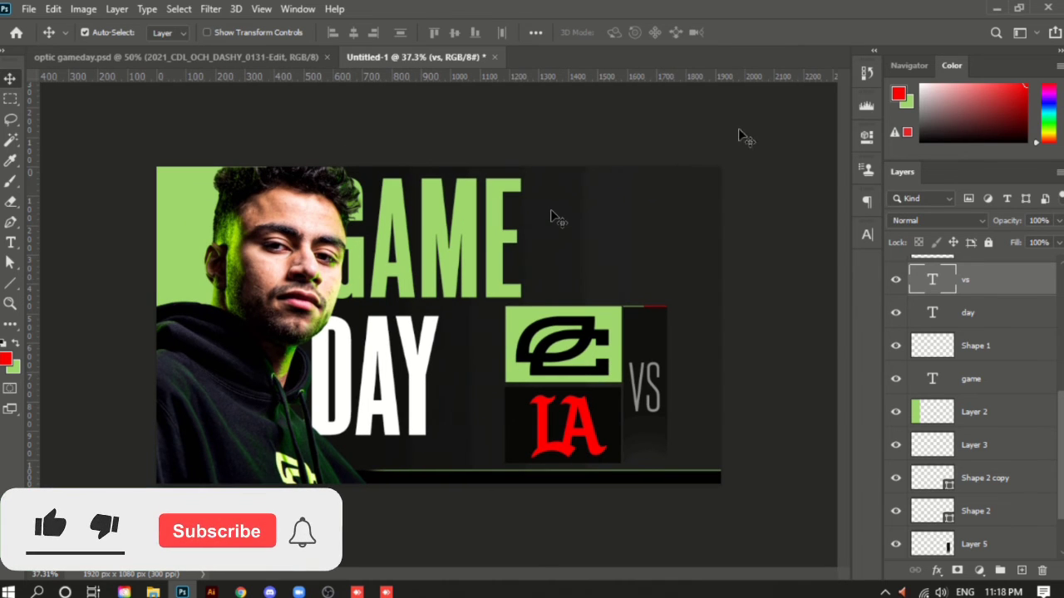
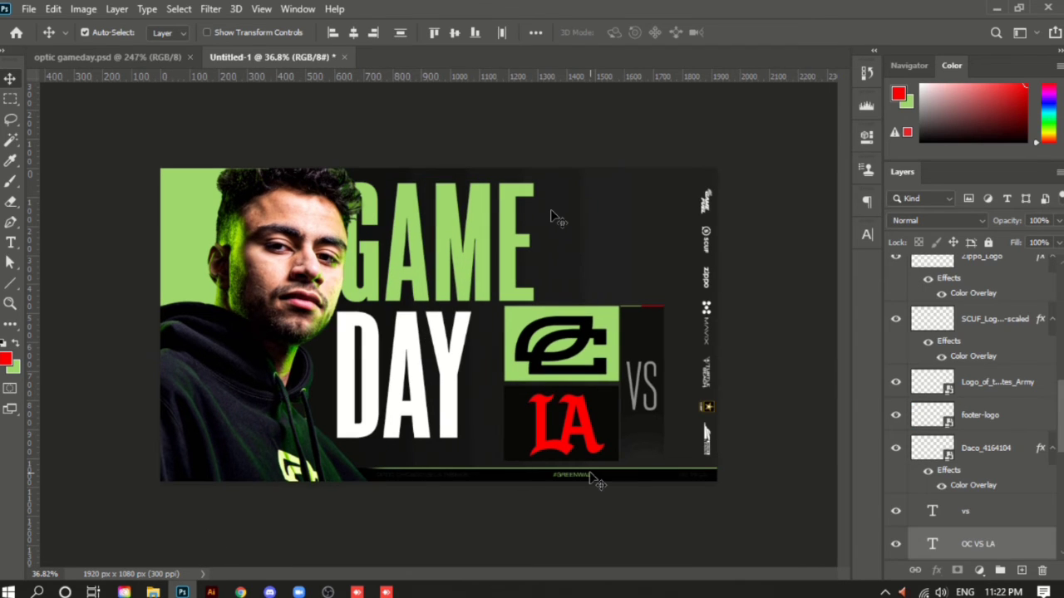
# Examine the vertical sponsor logo column, the footer strip texts and the layer stack of the game day graphic
pyautogui.scroll(7, 692, 364)
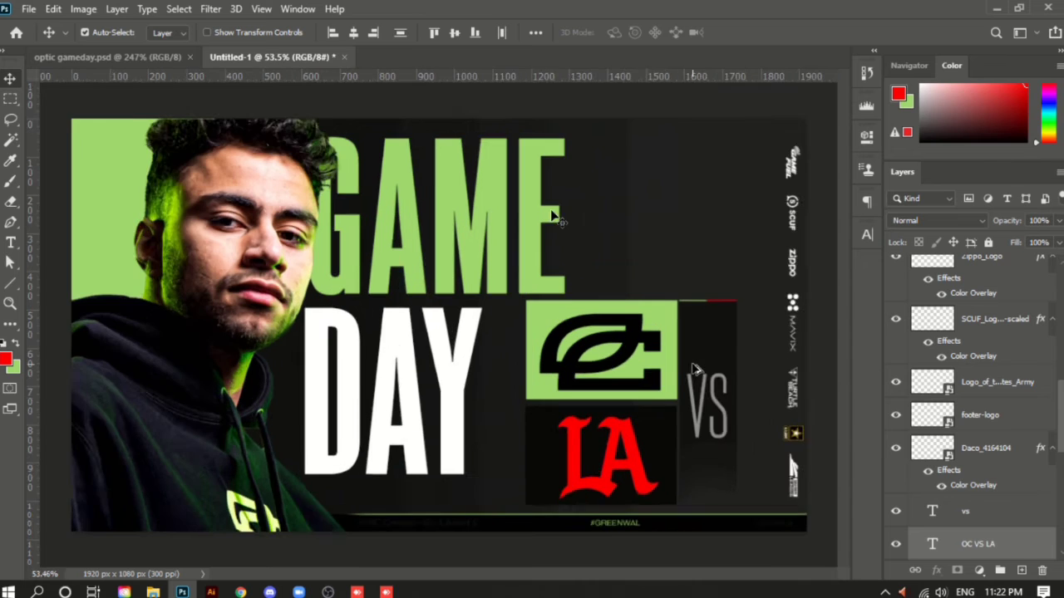
pyautogui.moveTo(694, 364); pyautogui.dragTo(551, 383)
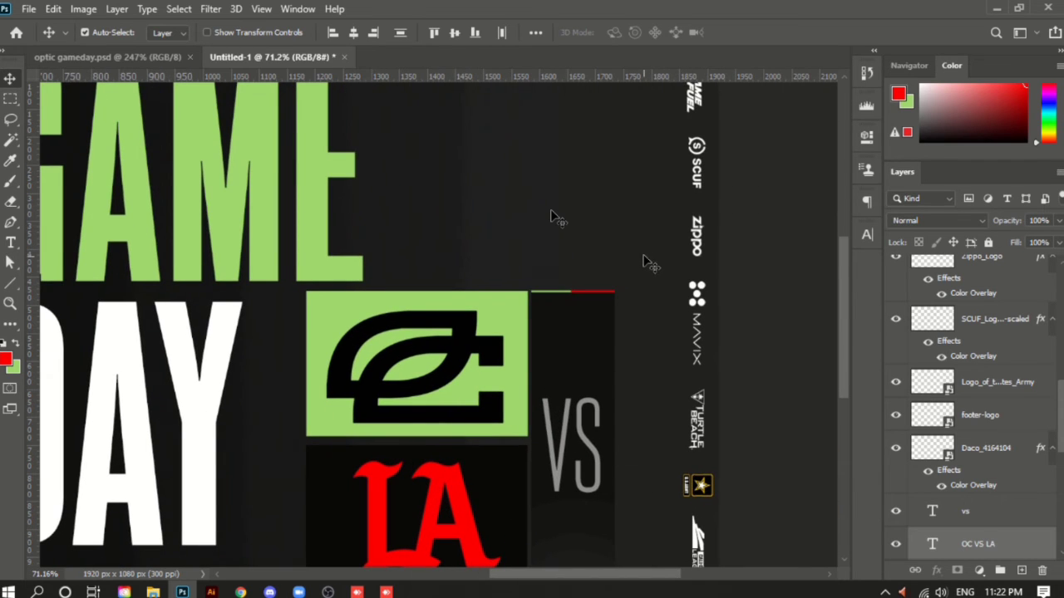
pyautogui.scroll(-6, 644, 256)
pyautogui.scroll(5, 644, 256)
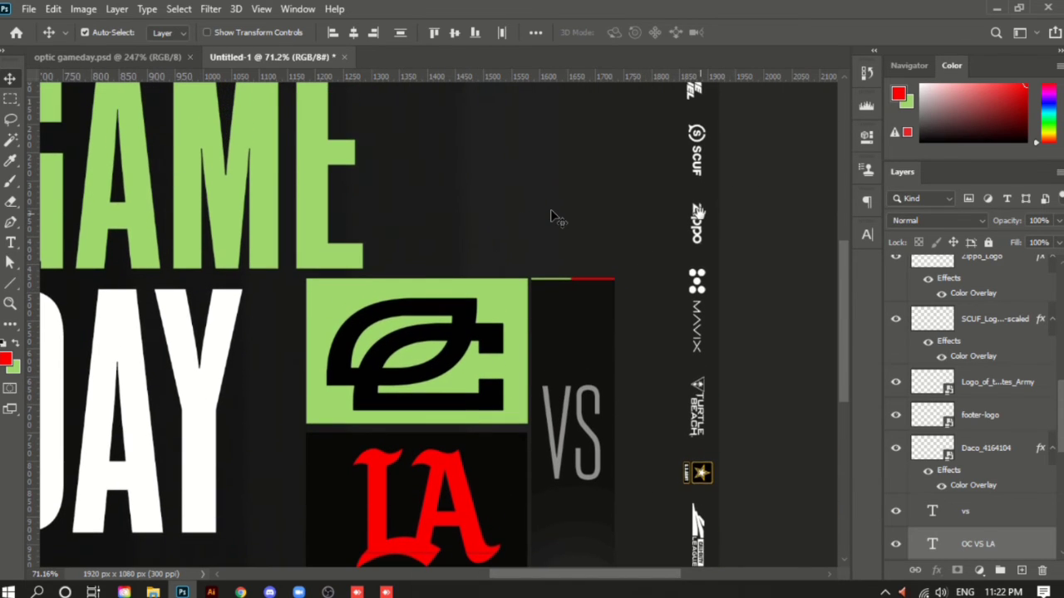
pyautogui.scroll(8, 556, 217)
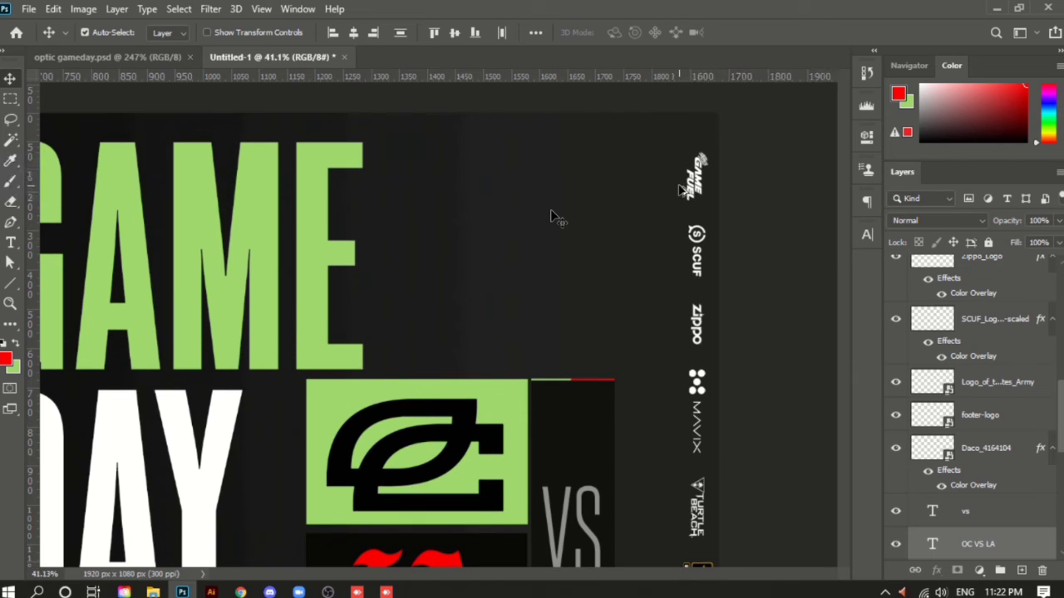
pyautogui.scroll(-7, 551, 216)
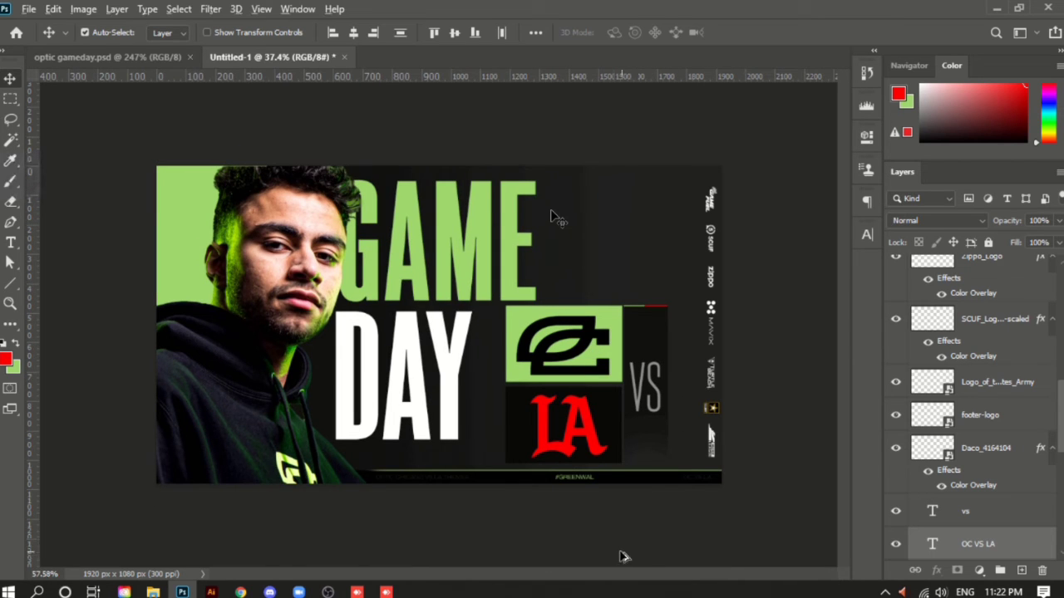
pyautogui.scroll(8, 556, 218)
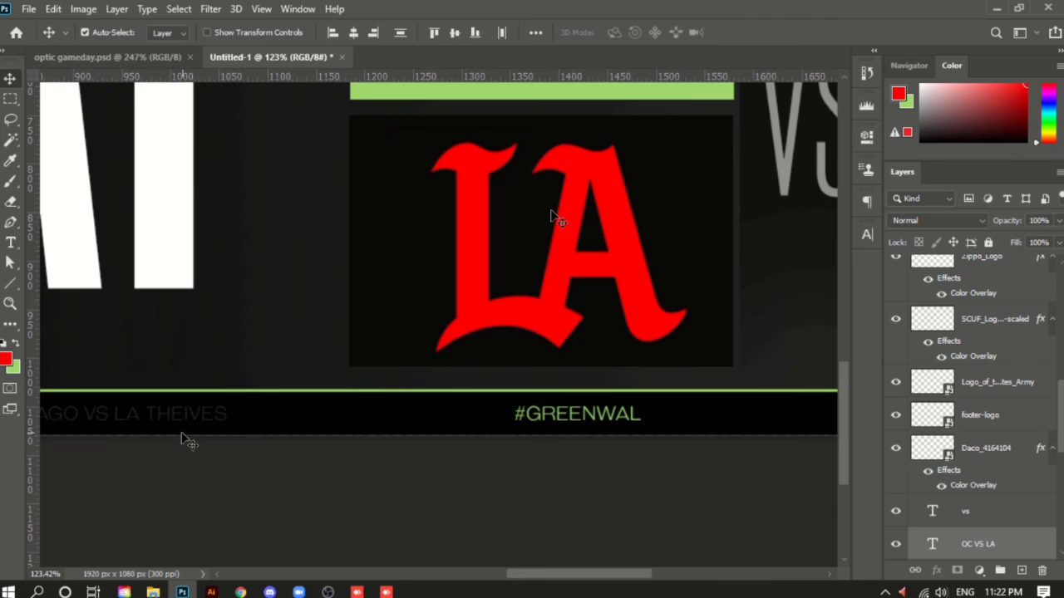
pyautogui.moveTo(181, 439); pyautogui.dragTo(379, 433)
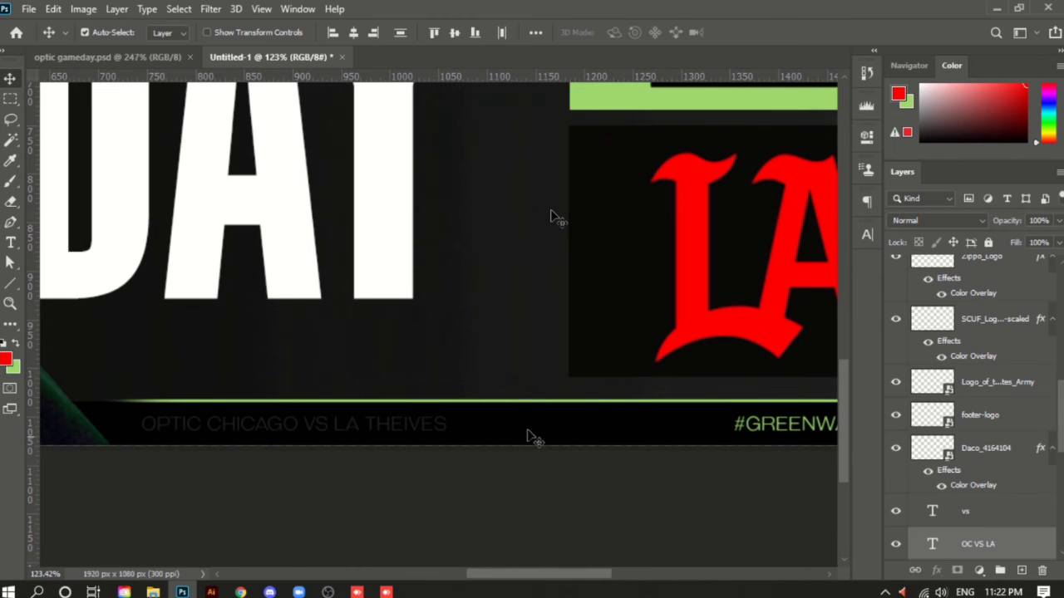
pyautogui.moveTo(532, 438); pyautogui.dragTo(197, 442)
pyautogui.moveTo(679, 441); pyautogui.dragTo(487, 471)
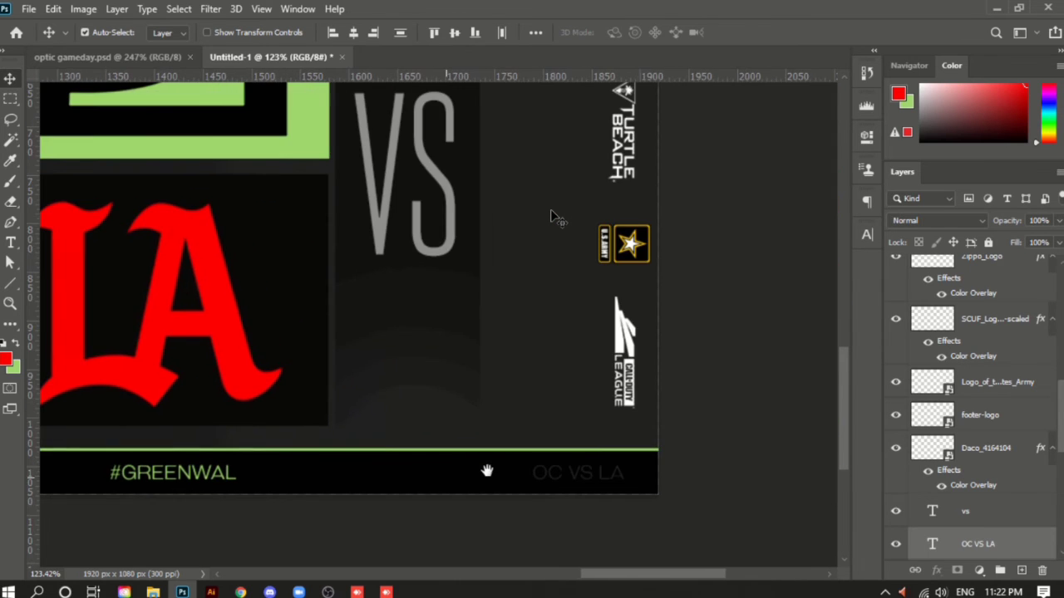
pyautogui.scroll(-14, 643, 532)
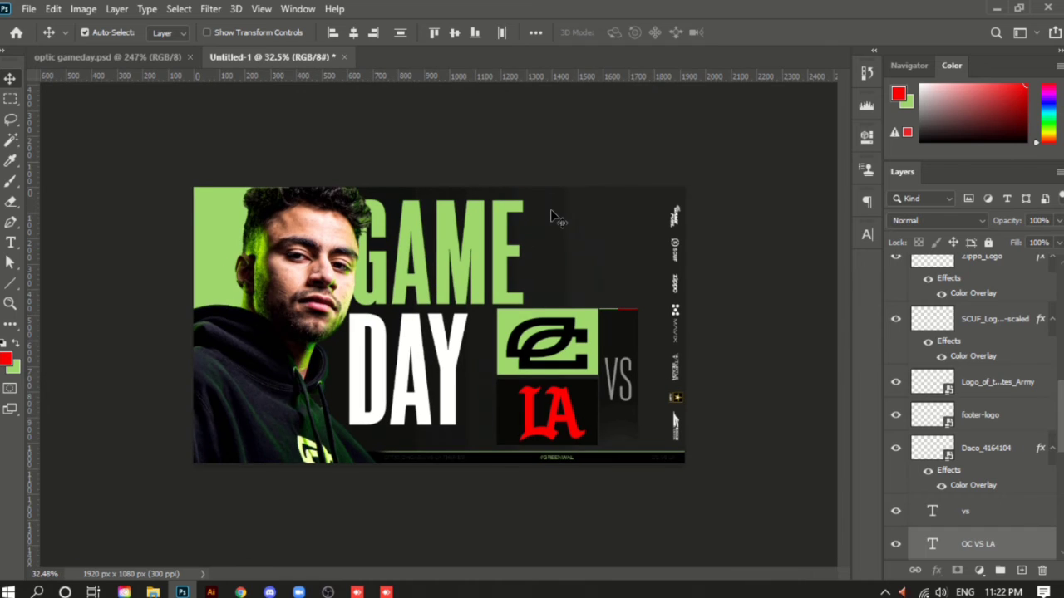
pyautogui.scroll(-3, 999, 509)
pyautogui.scroll(-3, 999, 509)
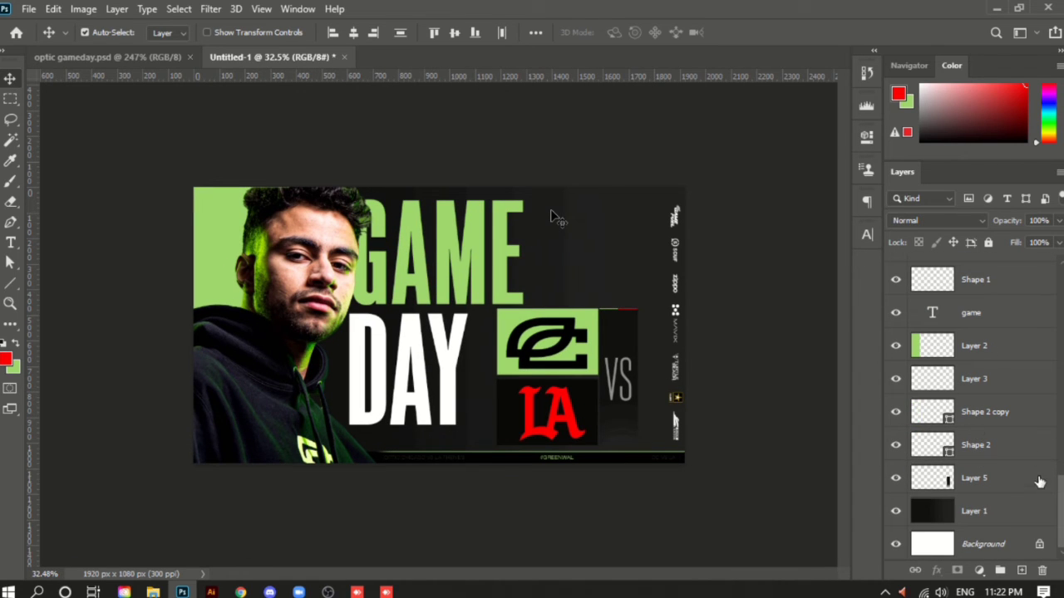
# Paint a soft green glow behind the player's hoodie on a new layer above Layer 2, using an 887 px brush
pyautogui.click(1021, 570)
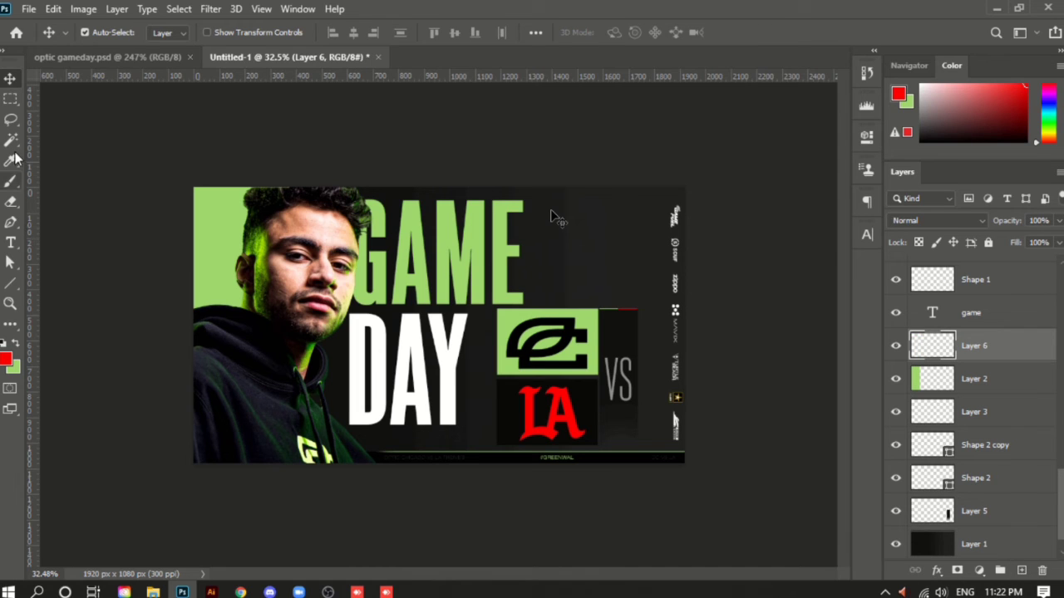
pyautogui.click(12, 182)
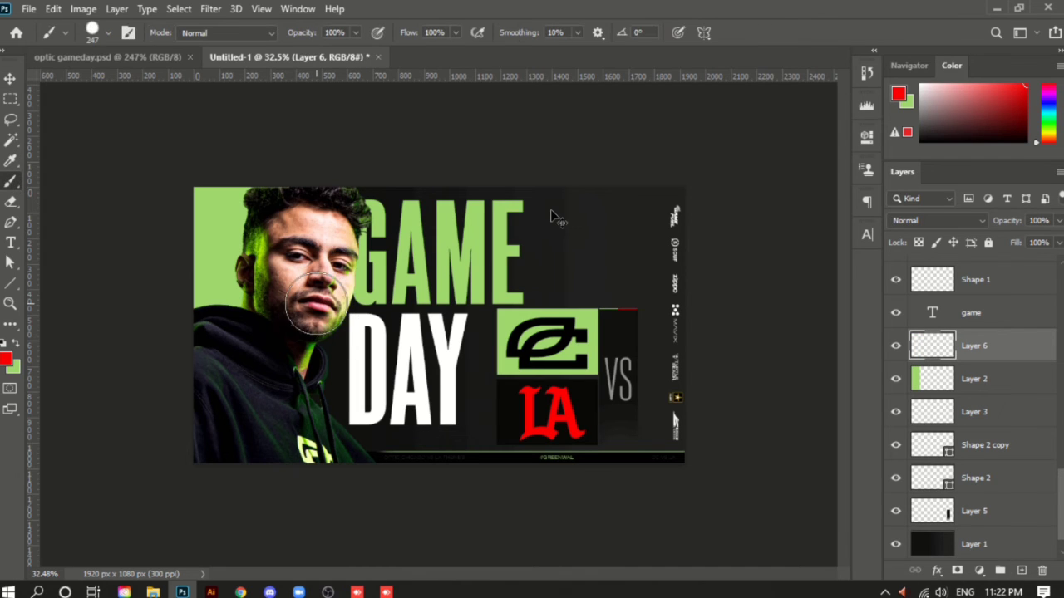
pyautogui.moveTo(316, 303)
pyautogui.mouseDown()
pyautogui.moveTo(391, 329)
pyautogui.moveTo(312, 20)
pyautogui.mouseUp()
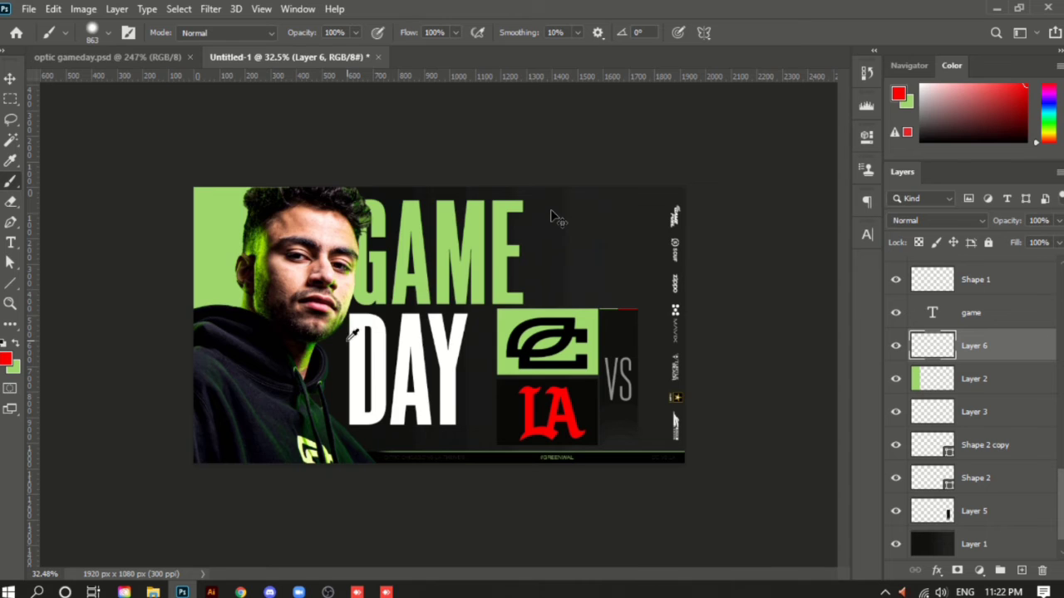
pyautogui.moveTo(348, 341); pyautogui.dragTo(160, 2)
pyautogui.moveTo(384, 363)
pyautogui.mouseDown()
pyautogui.moveTo(256, 9)
pyautogui.moveTo(187, 2)
pyautogui.mouseUp()
pyautogui.moveTo(342, 246); pyautogui.dragTo(373, 3)
pyautogui.moveTo(314, 328); pyautogui.dragTo(275, 331)
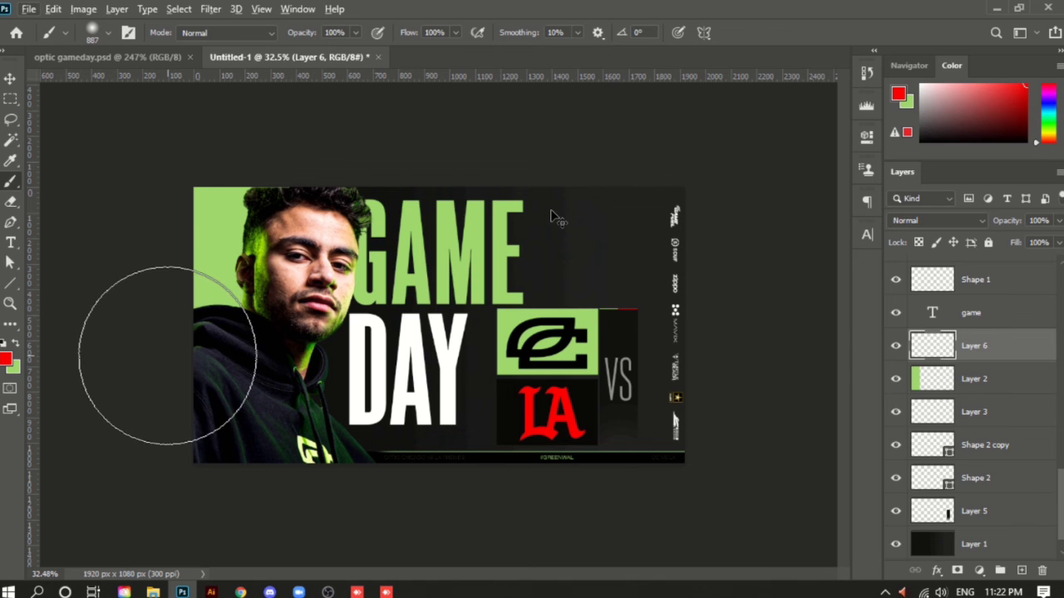
pyautogui.press('x')
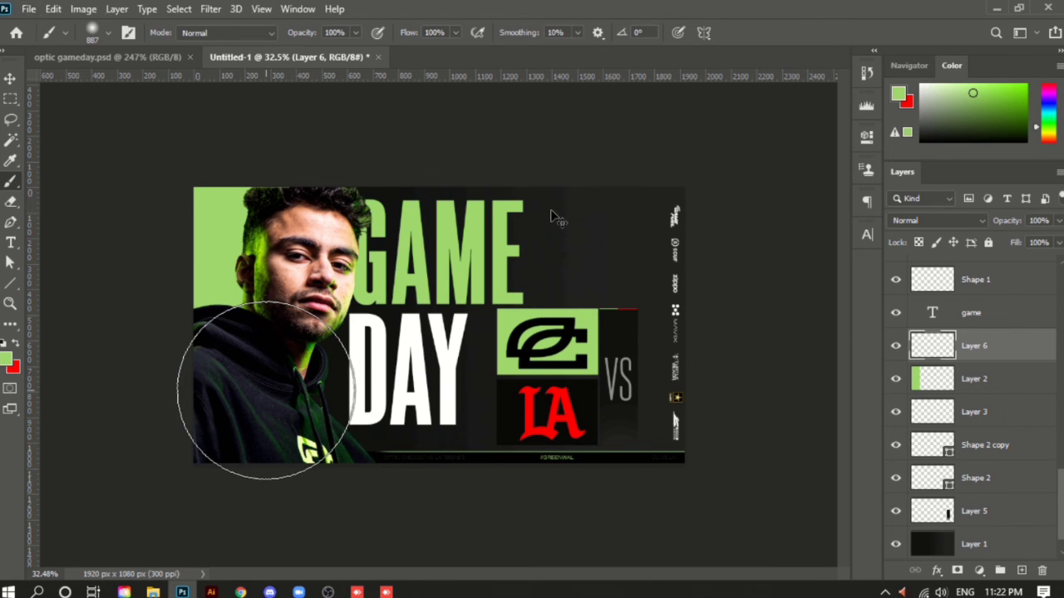
pyautogui.click(266, 391)
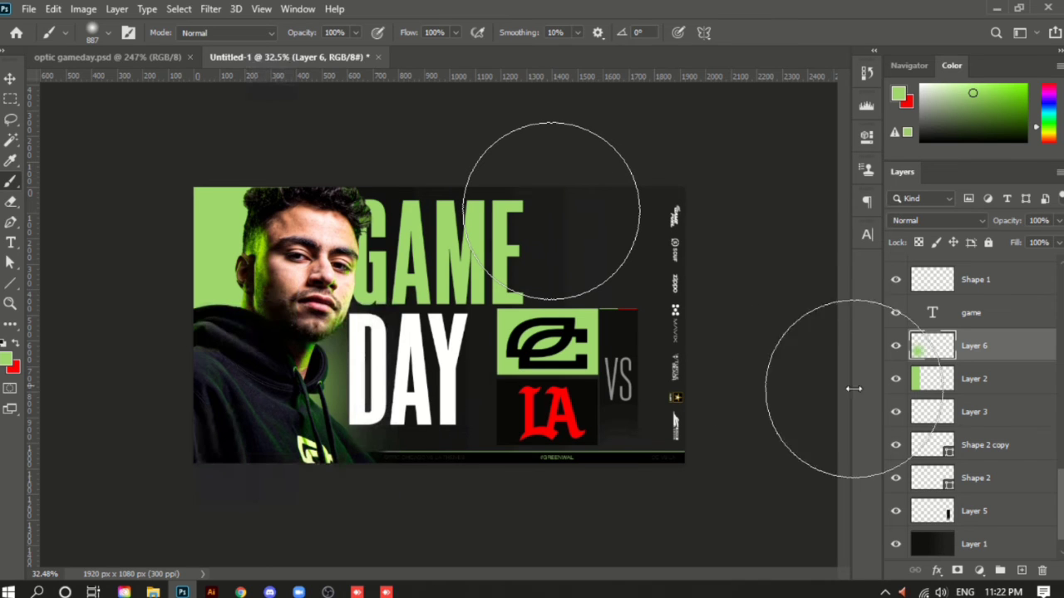
# Add a smaller soft white glow over the green one on a new layer, using a 573 px brush
pyautogui.click(1022, 572)
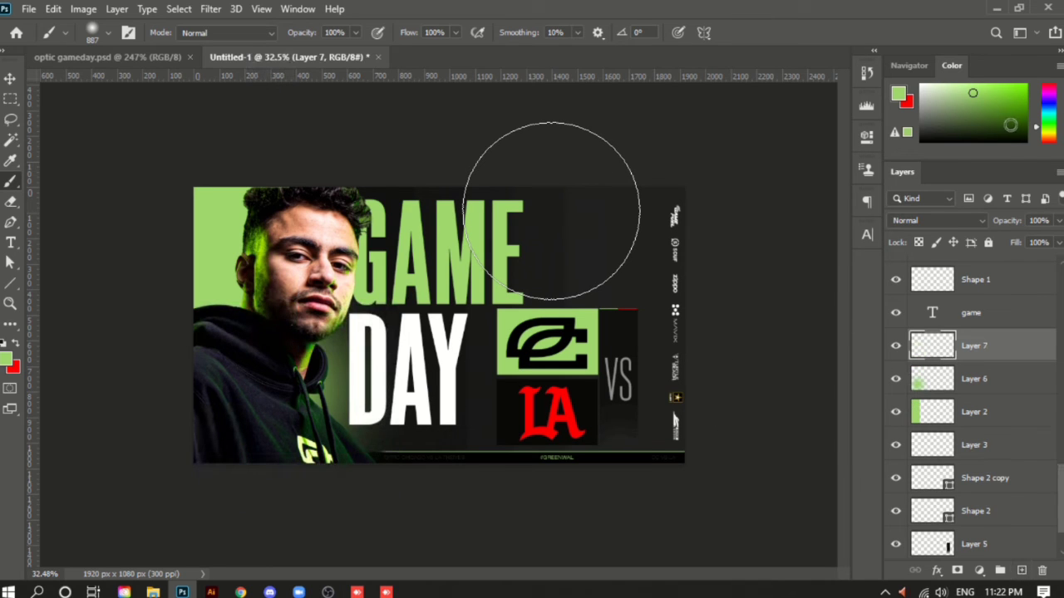
pyautogui.moveTo(1010, 124); pyautogui.dragTo(920, 84)
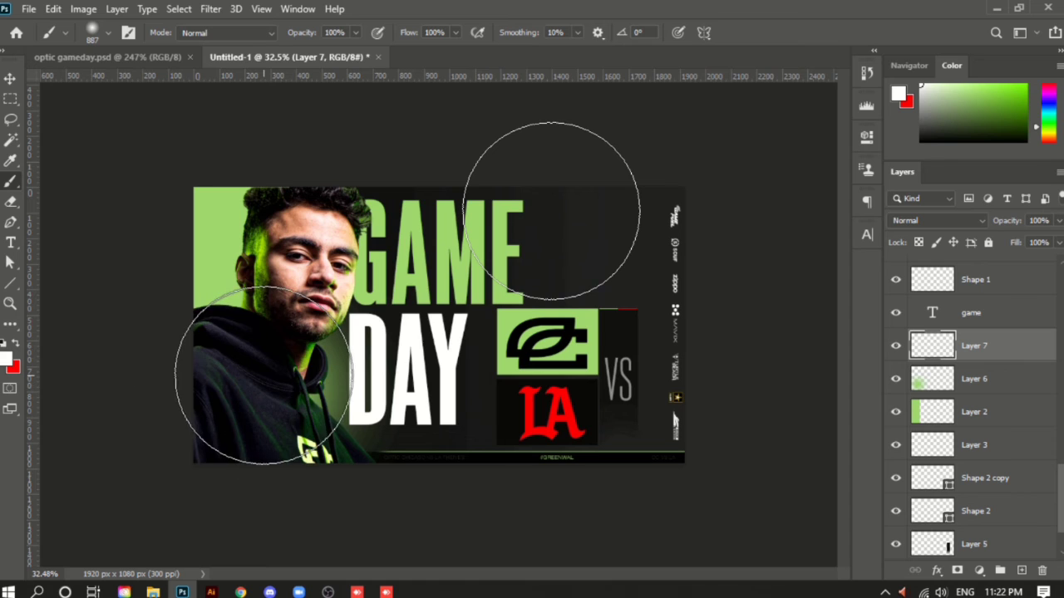
pyautogui.moveTo(266, 373); pyautogui.dragTo(210, 375)
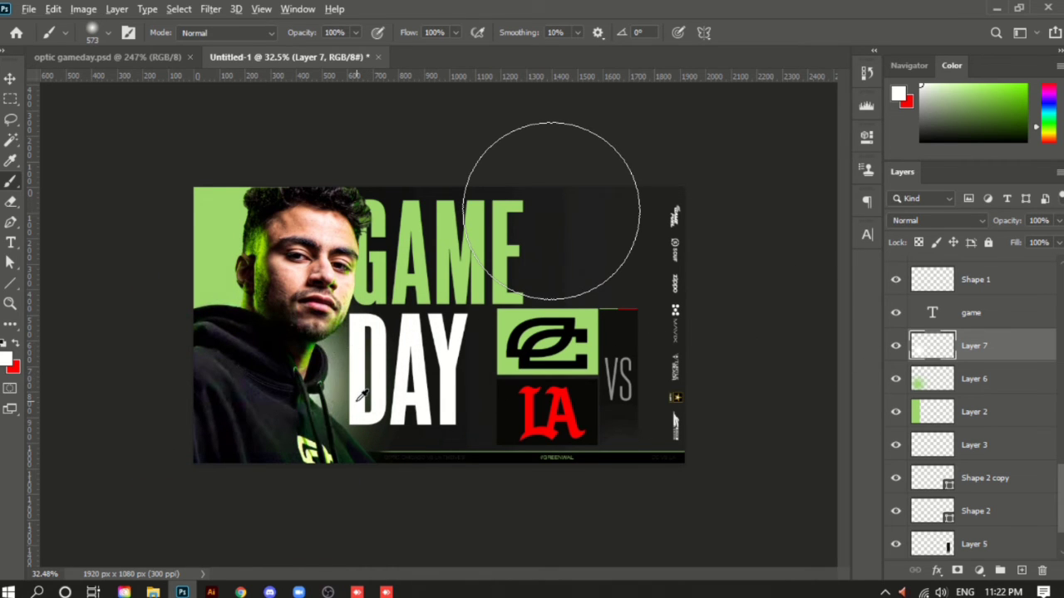
# Set the white glow layer's blend mode to Overlay
pyautogui.scroll(6, 245, 369)
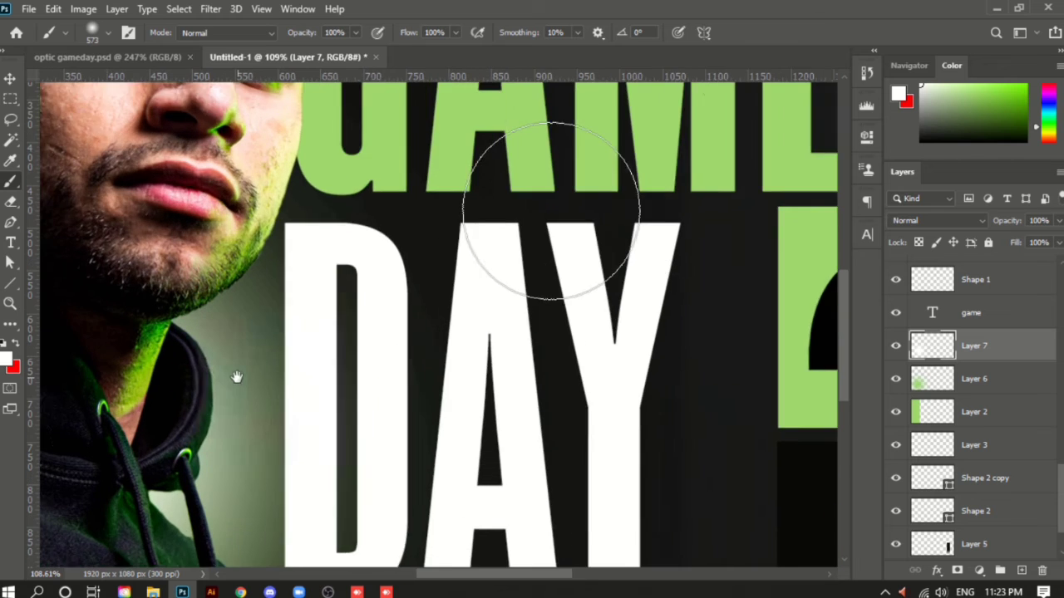
pyautogui.moveTo(238, 380)
pyautogui.mouseDown()
pyautogui.moveTo(437, 331)
pyautogui.moveTo(476, 305)
pyautogui.mouseUp()
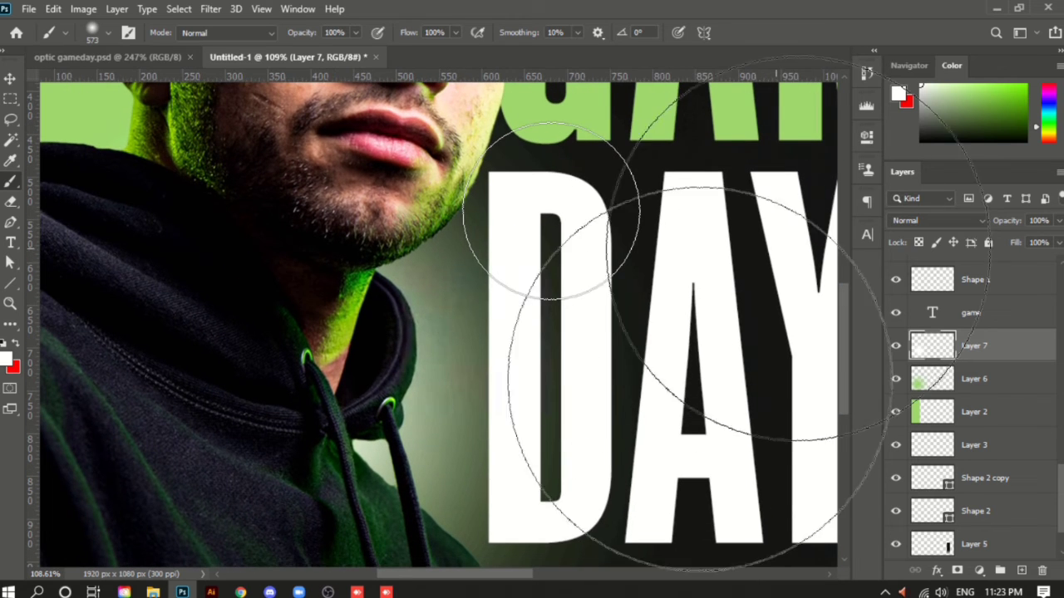
pyautogui.click(12, 78)
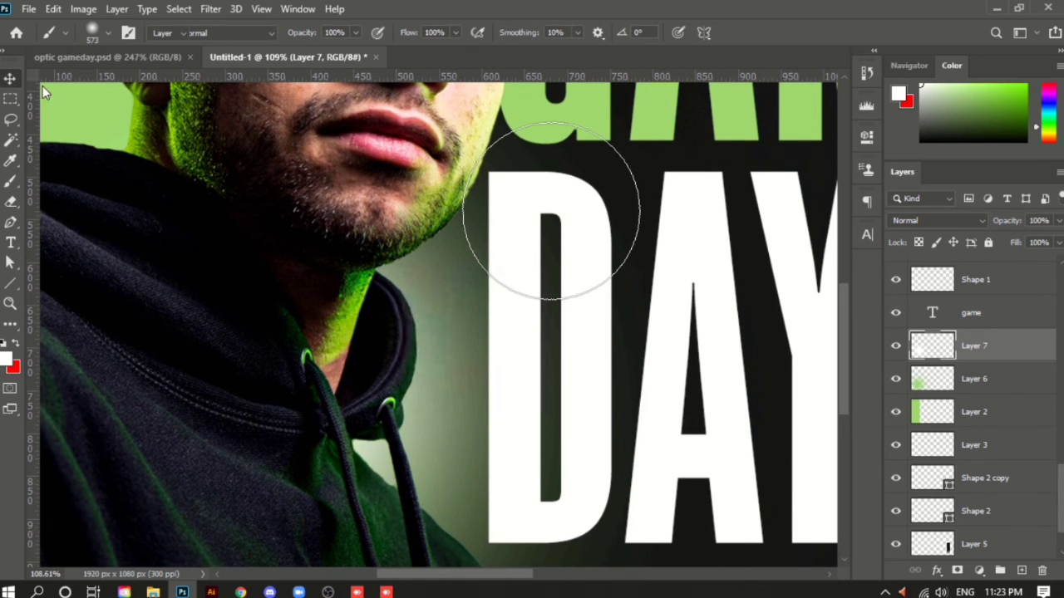
pyautogui.click(937, 222)
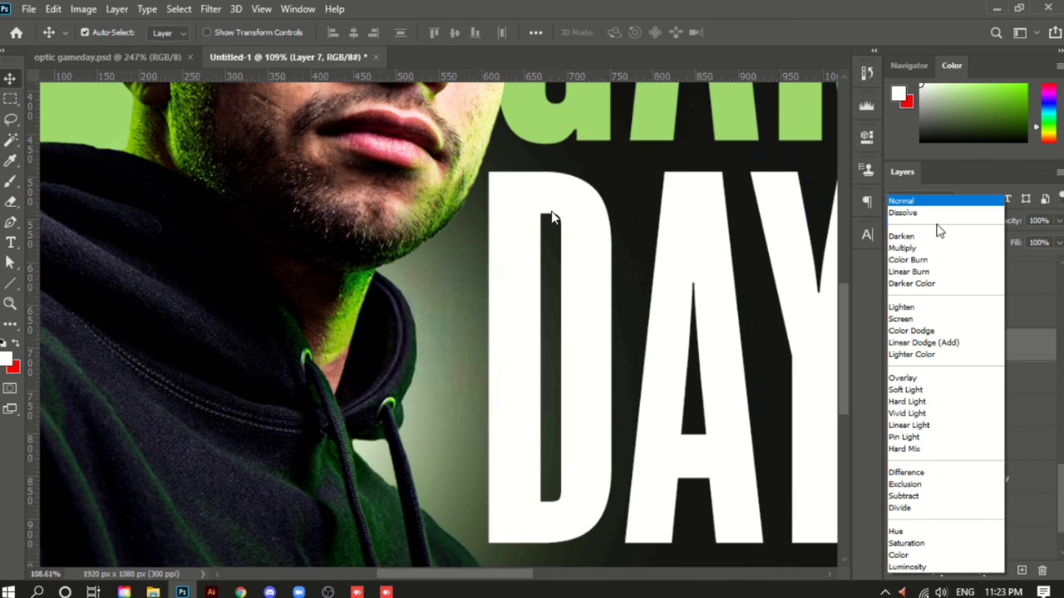
pyautogui.click(905, 378)
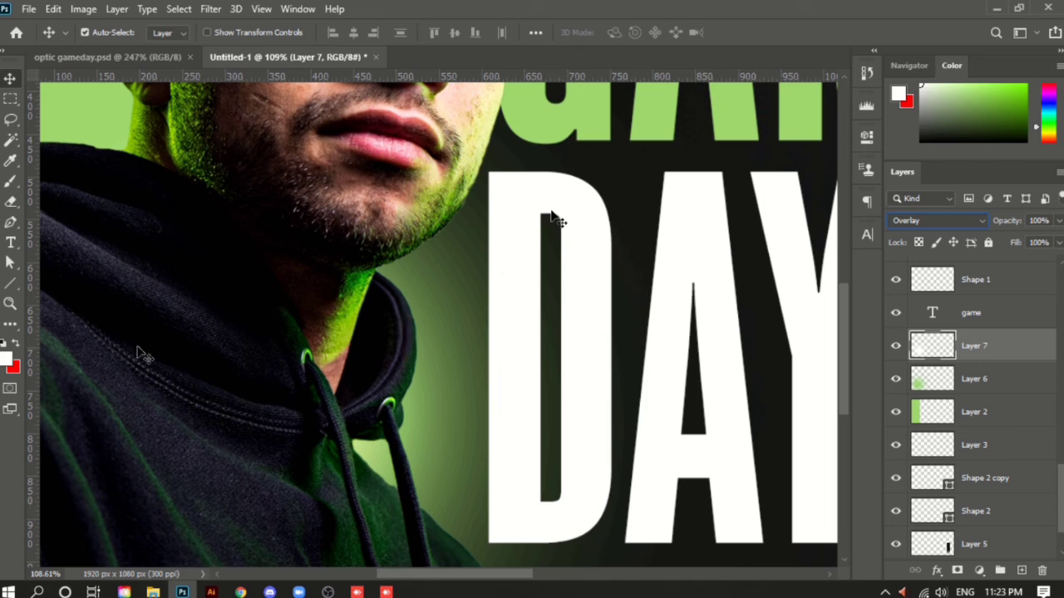
# Examine the glow beside the player's neck up close and within the whole layout
pyautogui.click(12, 303)
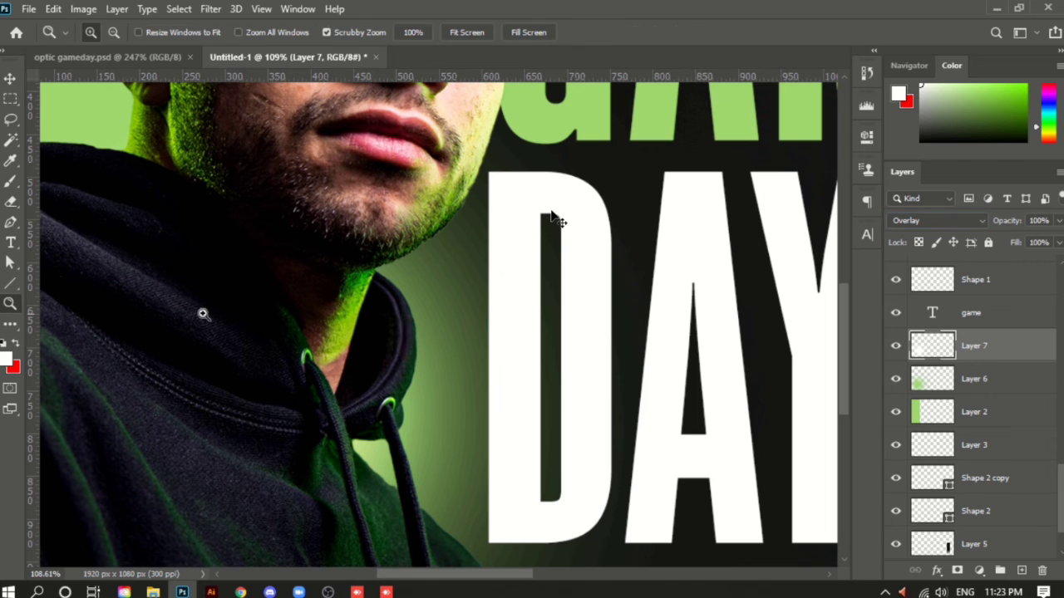
pyautogui.click(434, 292)
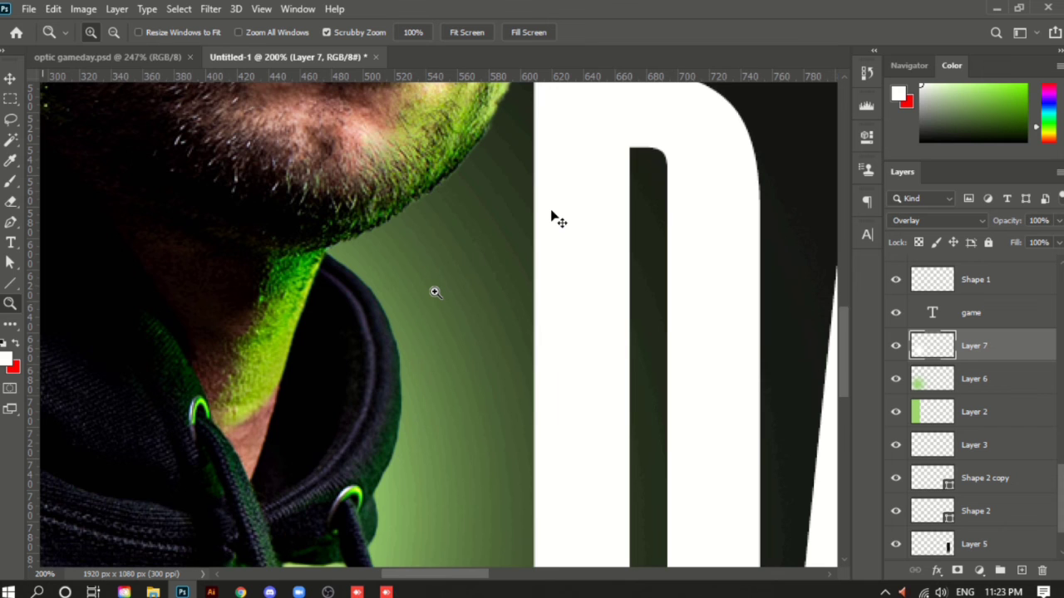
pyautogui.click(117, 35)
pyautogui.click(445, 327)
pyautogui.click(444, 327)
pyautogui.click(444, 327)
pyautogui.click(445, 328)
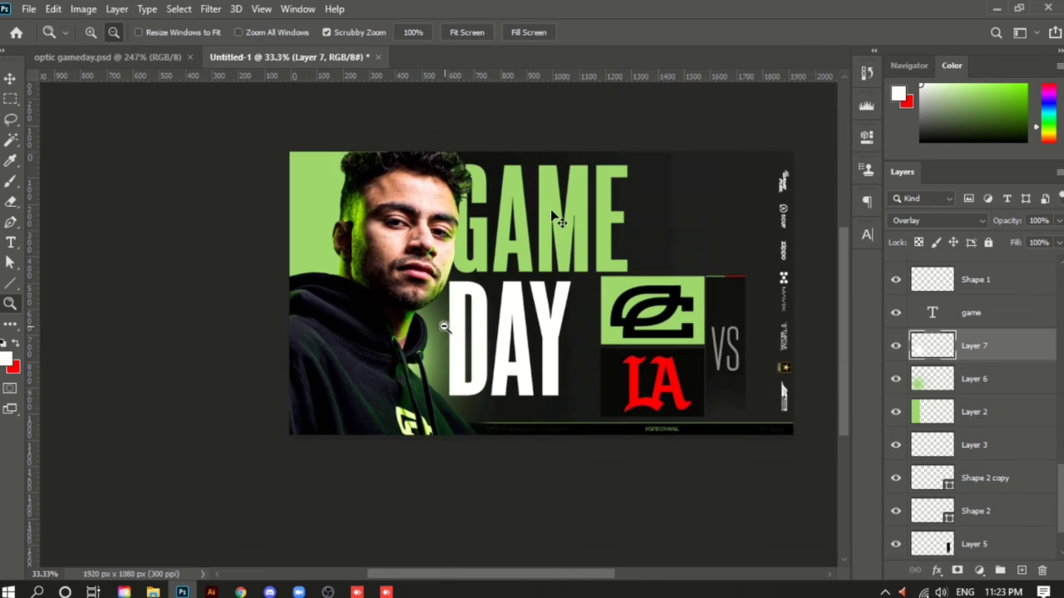
pyautogui.moveTo(517, 318); pyautogui.dragTo(411, 388)
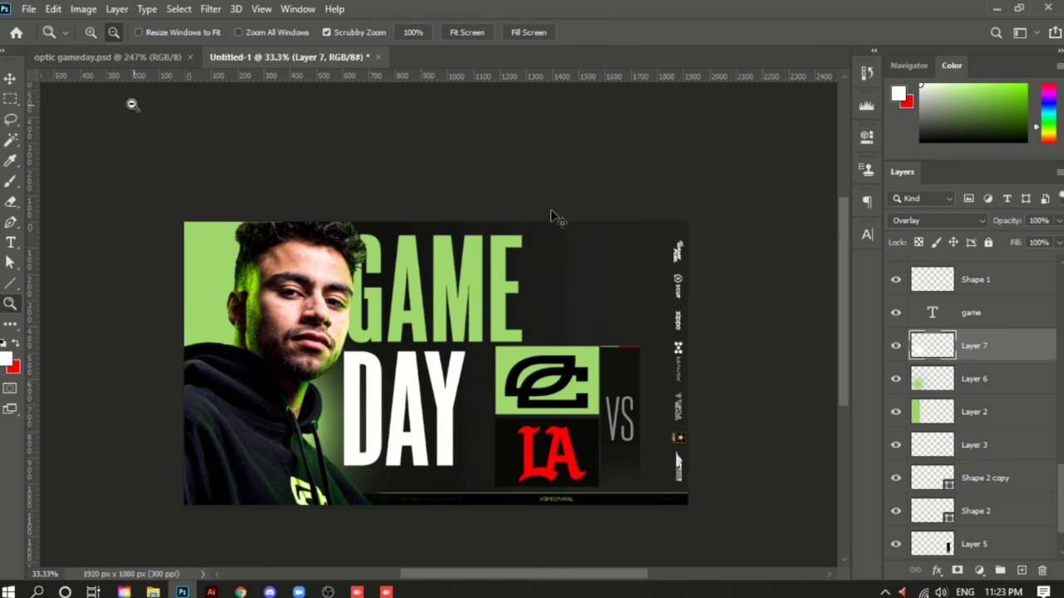
# Duplicate the black OpTic logo onto the green panel behind the player and enlarge the copy to about 218%
pyautogui.click(10, 78)
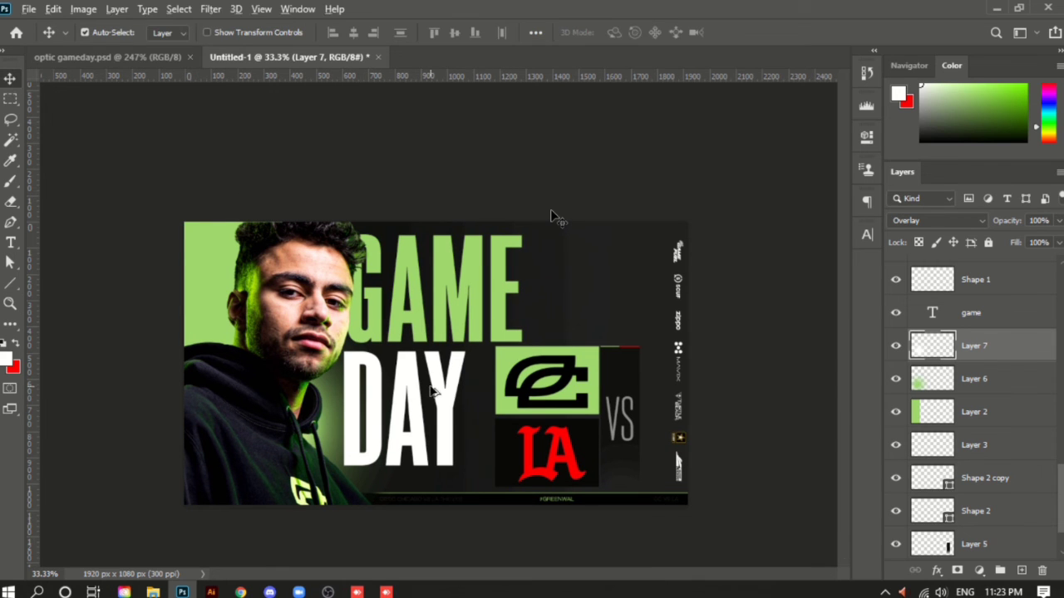
pyautogui.scroll(2, 431, 385)
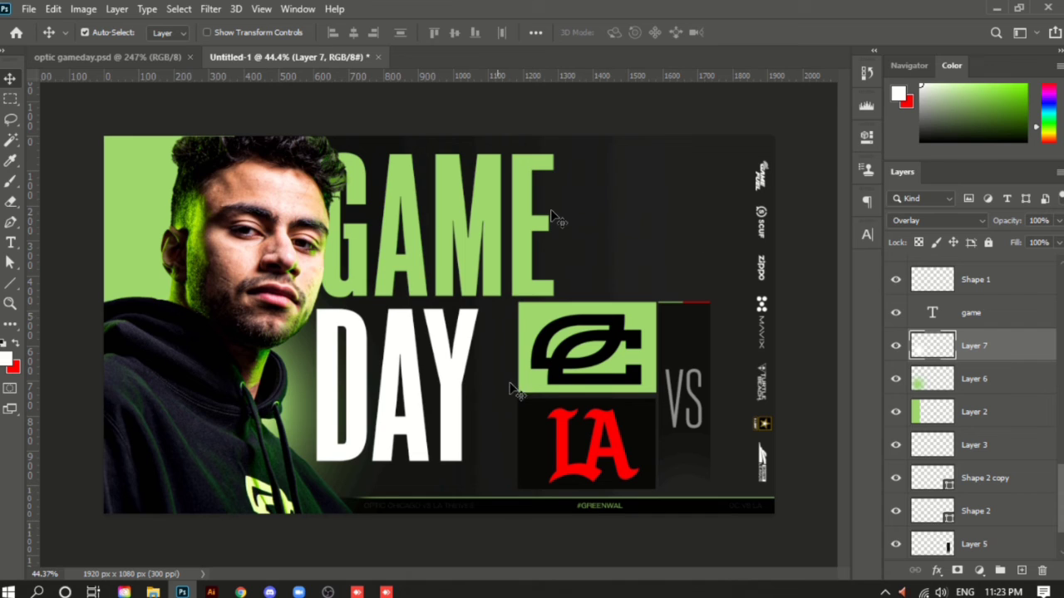
pyautogui.click(619, 350)
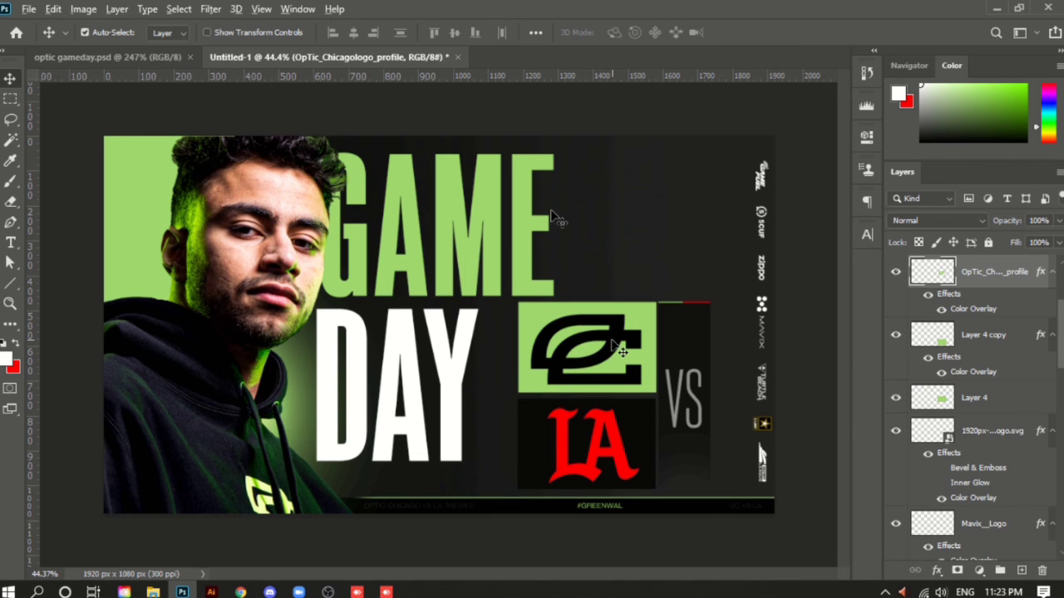
pyautogui.moveTo(625, 343); pyautogui.dragTo(198, 277)
pyautogui.hotkey('ctrl', 't')
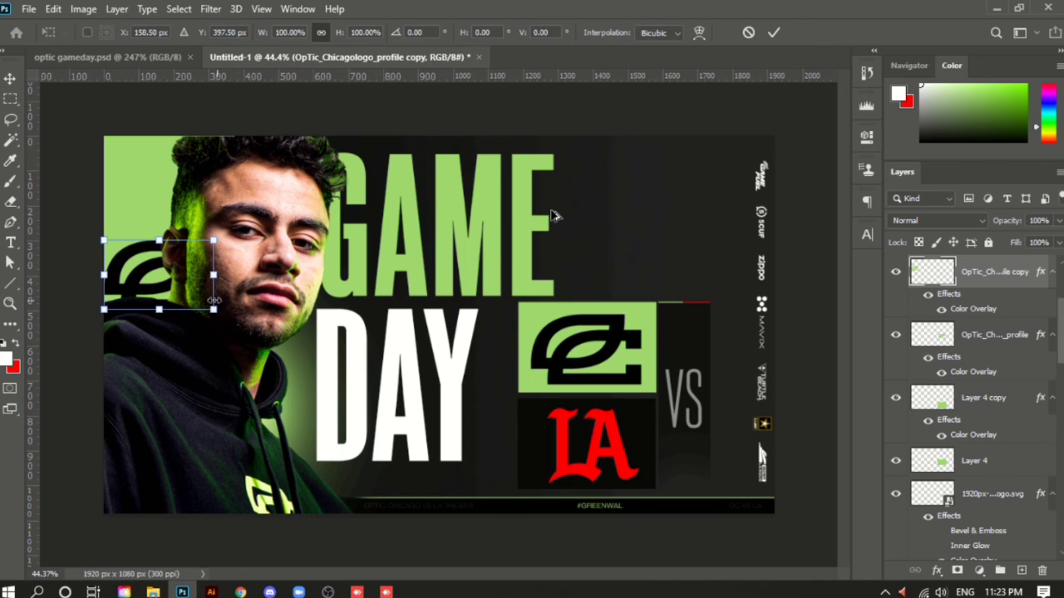
pyautogui.moveTo(216, 312); pyautogui.dragTo(190, 285)
pyautogui.moveTo(275, 331); pyautogui.dragTo(310, 355)
pyautogui.moveTo(210, 293); pyautogui.dragTo(203, 288)
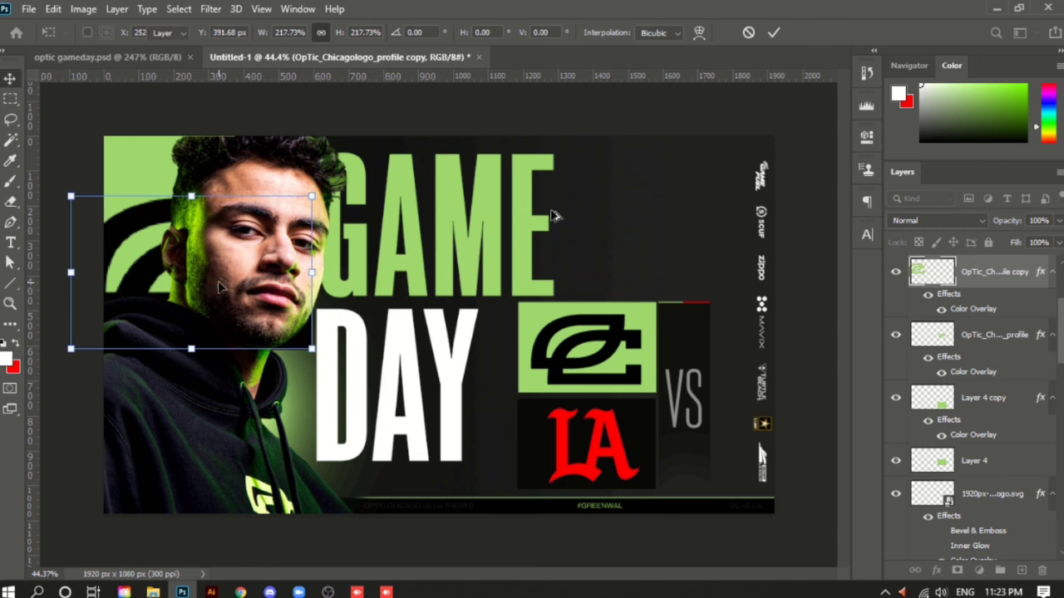
pyautogui.press('Return')
# Move the enlarged OpTic logo copy straight up by about 33 px on the green panel
pyautogui.press('e')
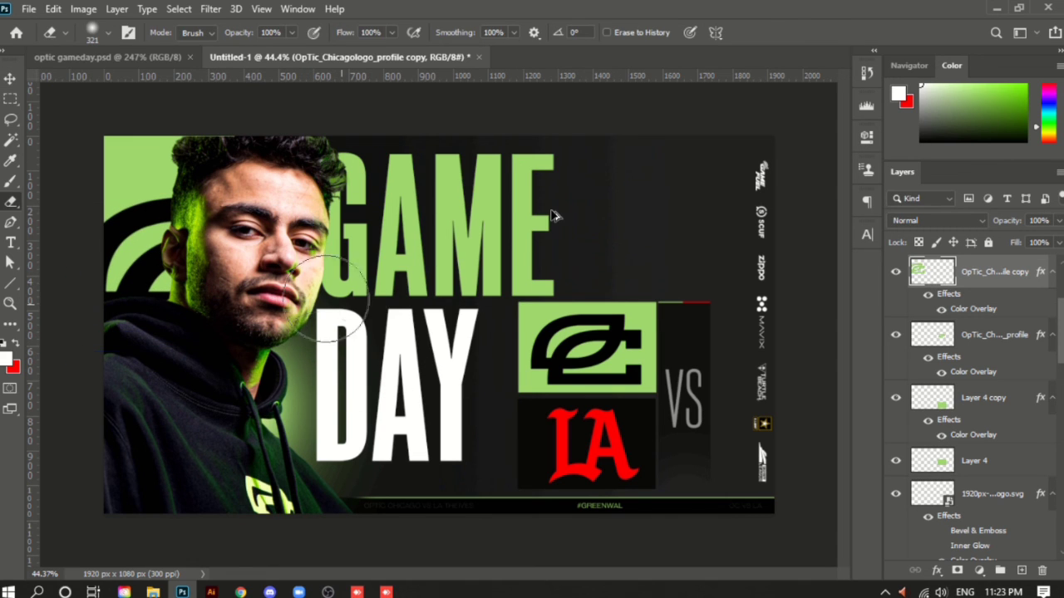
pyautogui.click(11, 78)
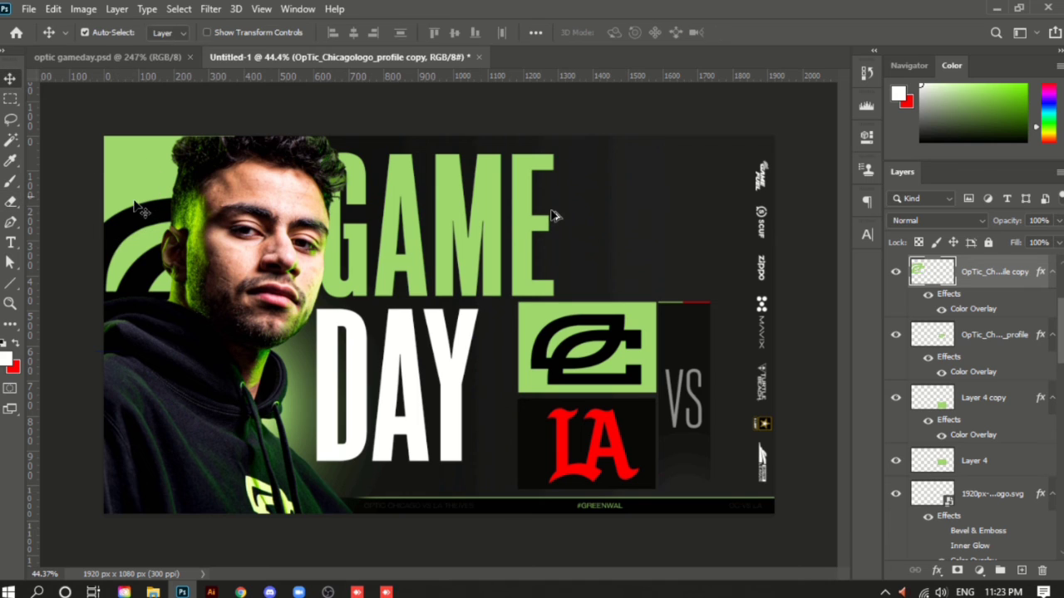
pyautogui.moveTo(152, 218); pyautogui.dragTo(152, 203)
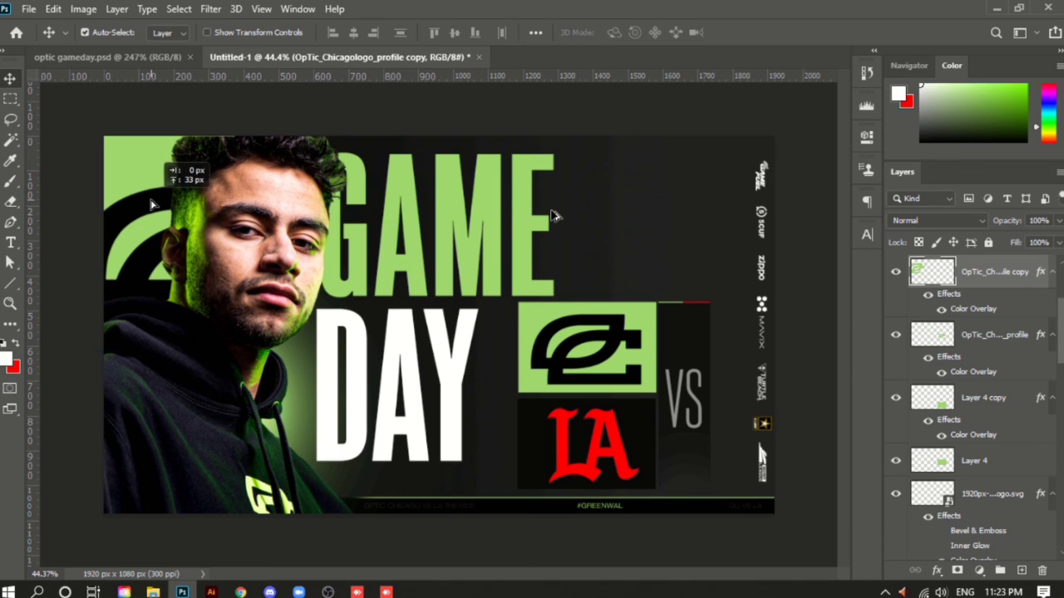
pyautogui.scroll(-2, 570, 316)
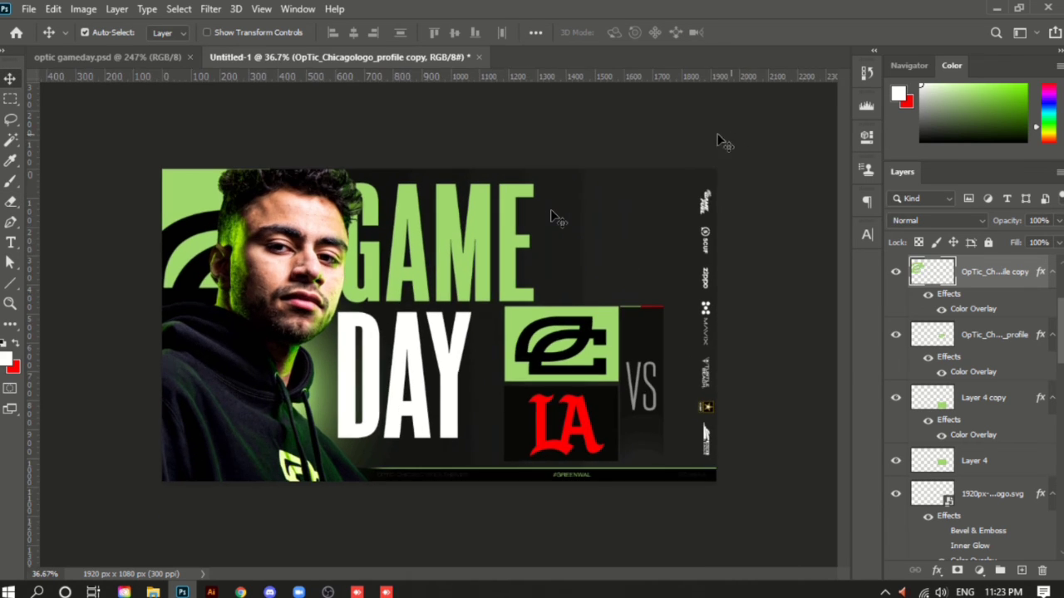